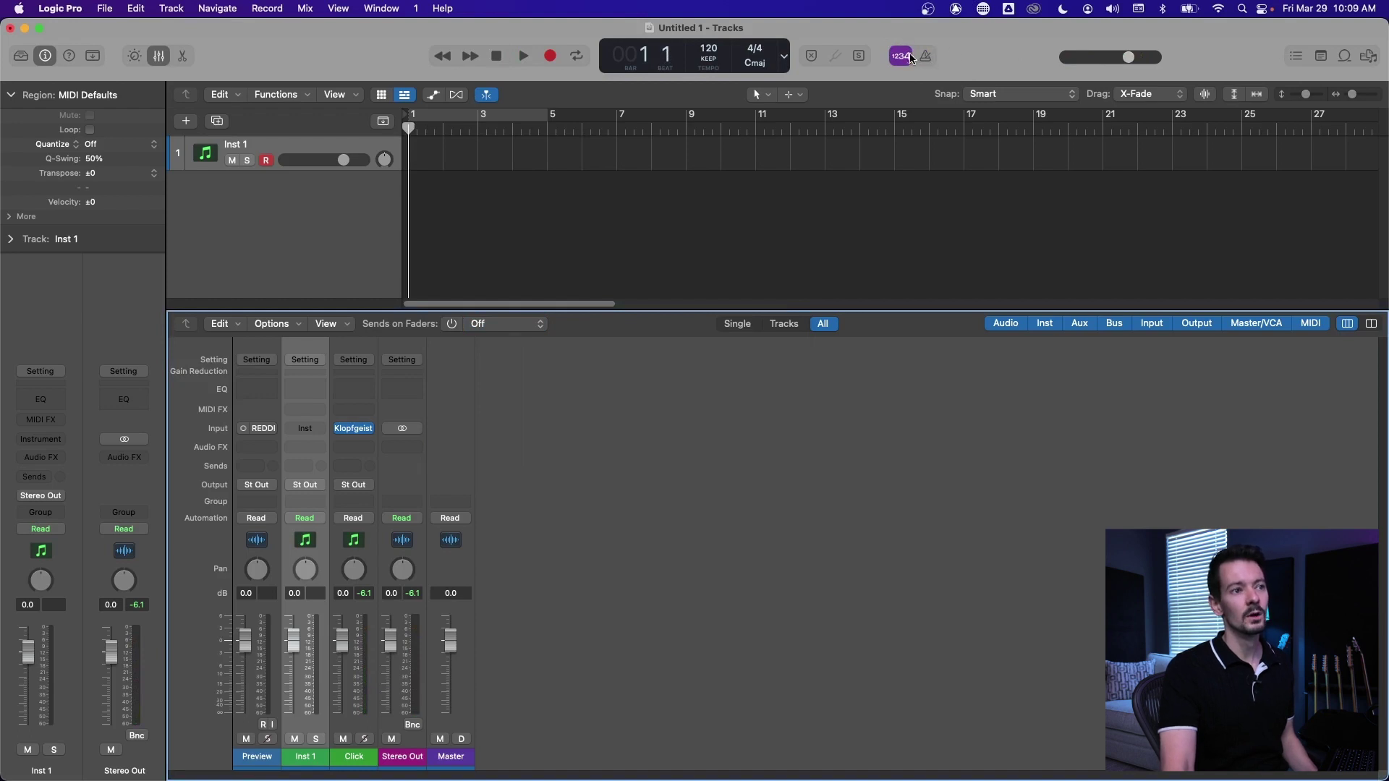
Turn off the count-in, switch the metronome on, and play from the start to hear the click.
{"action": "left_click", "coordinate": [910, 58]}
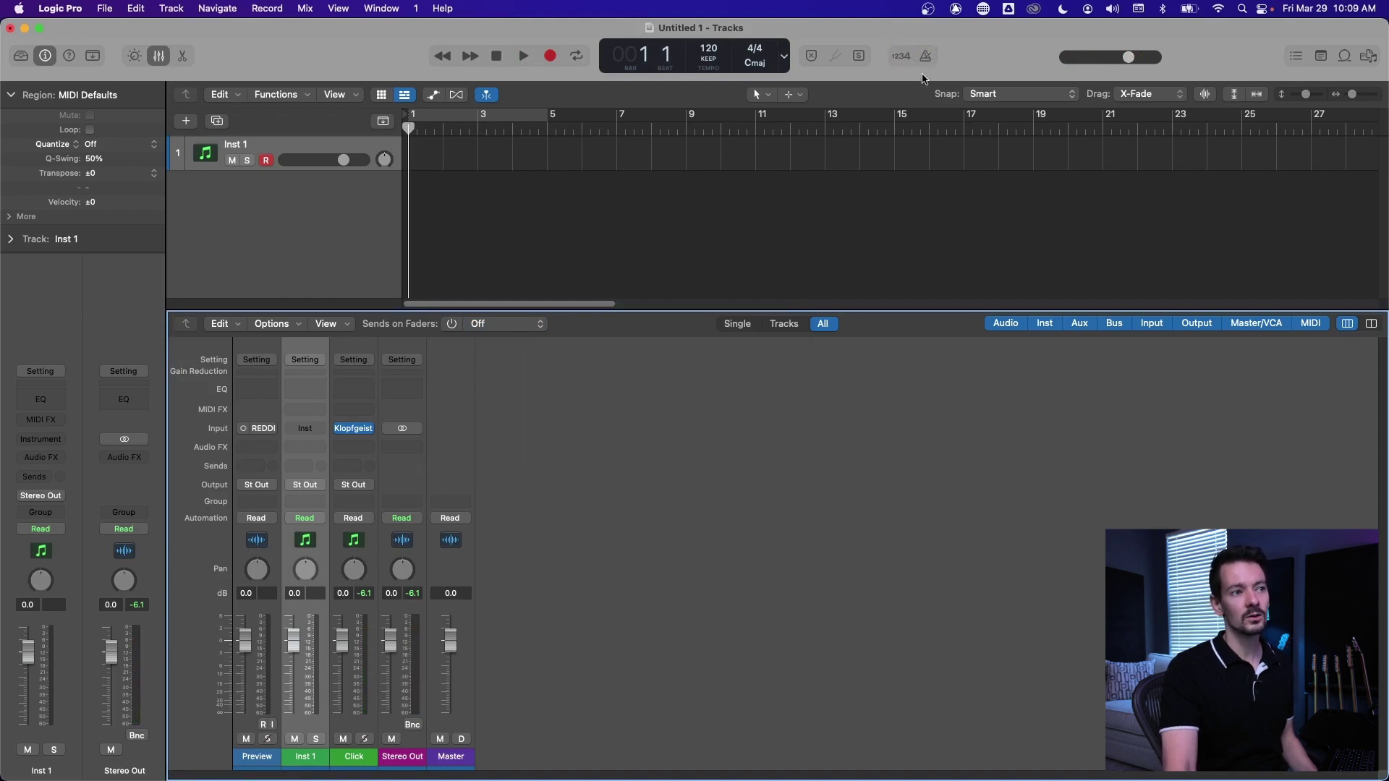
{"action": "left_click", "coordinate": [928, 55]}
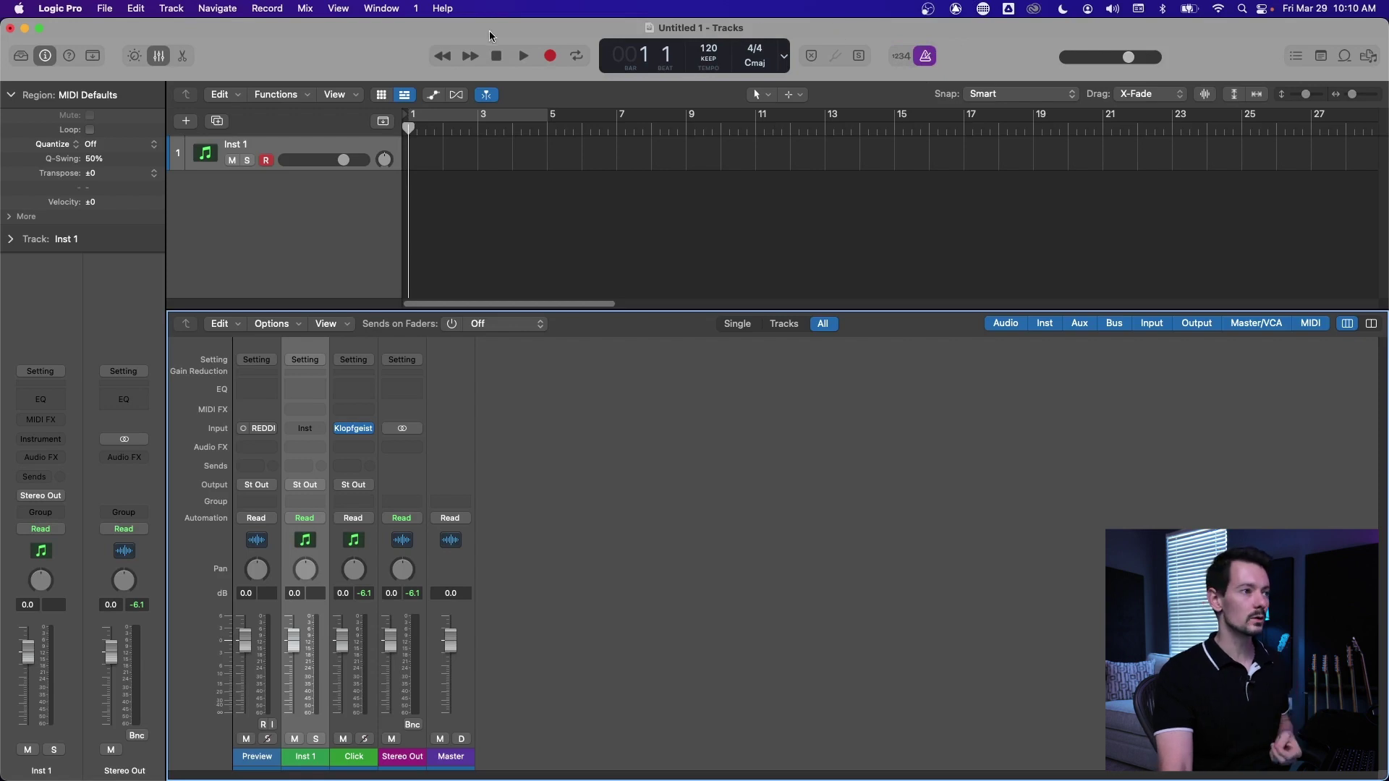
{"action": "left_click", "coordinate": [524, 57]}
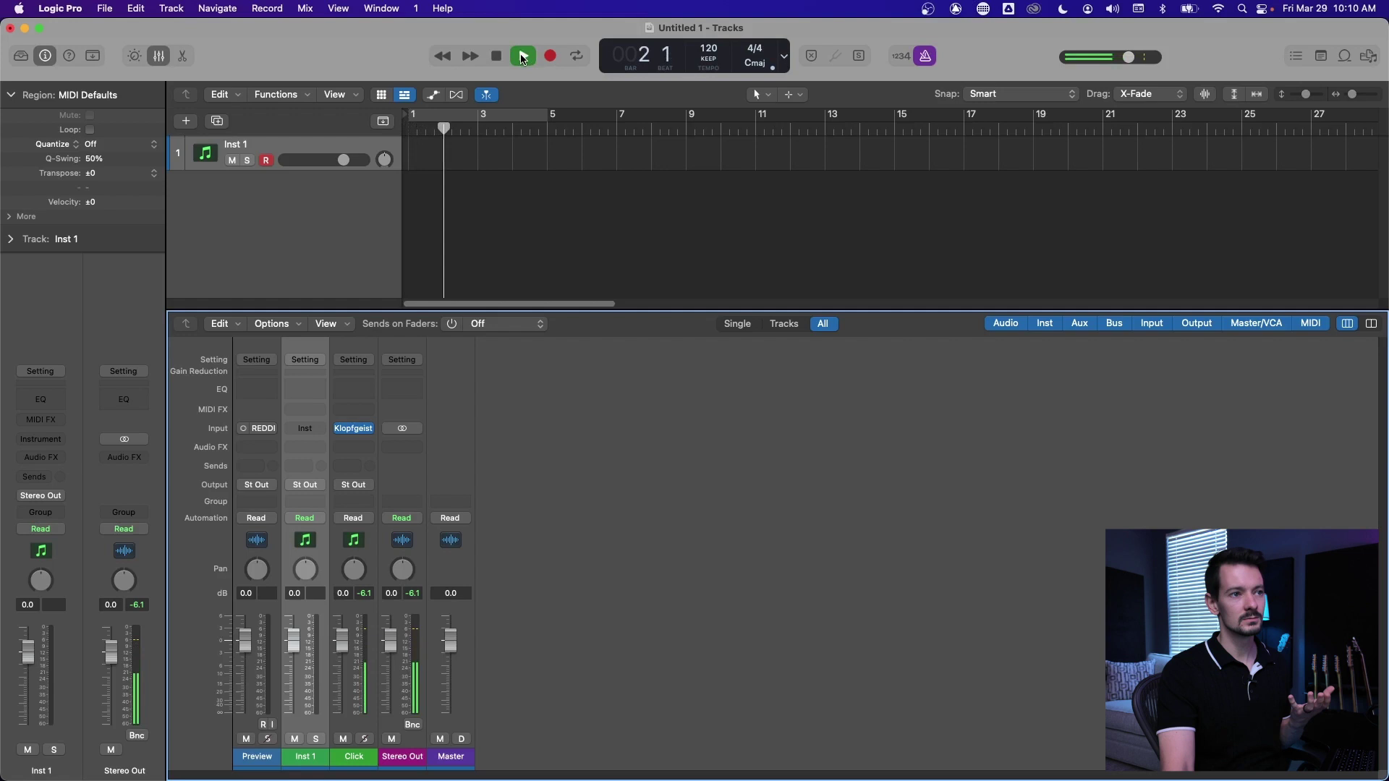
{"action": "left_click", "coordinate": [495, 57]}
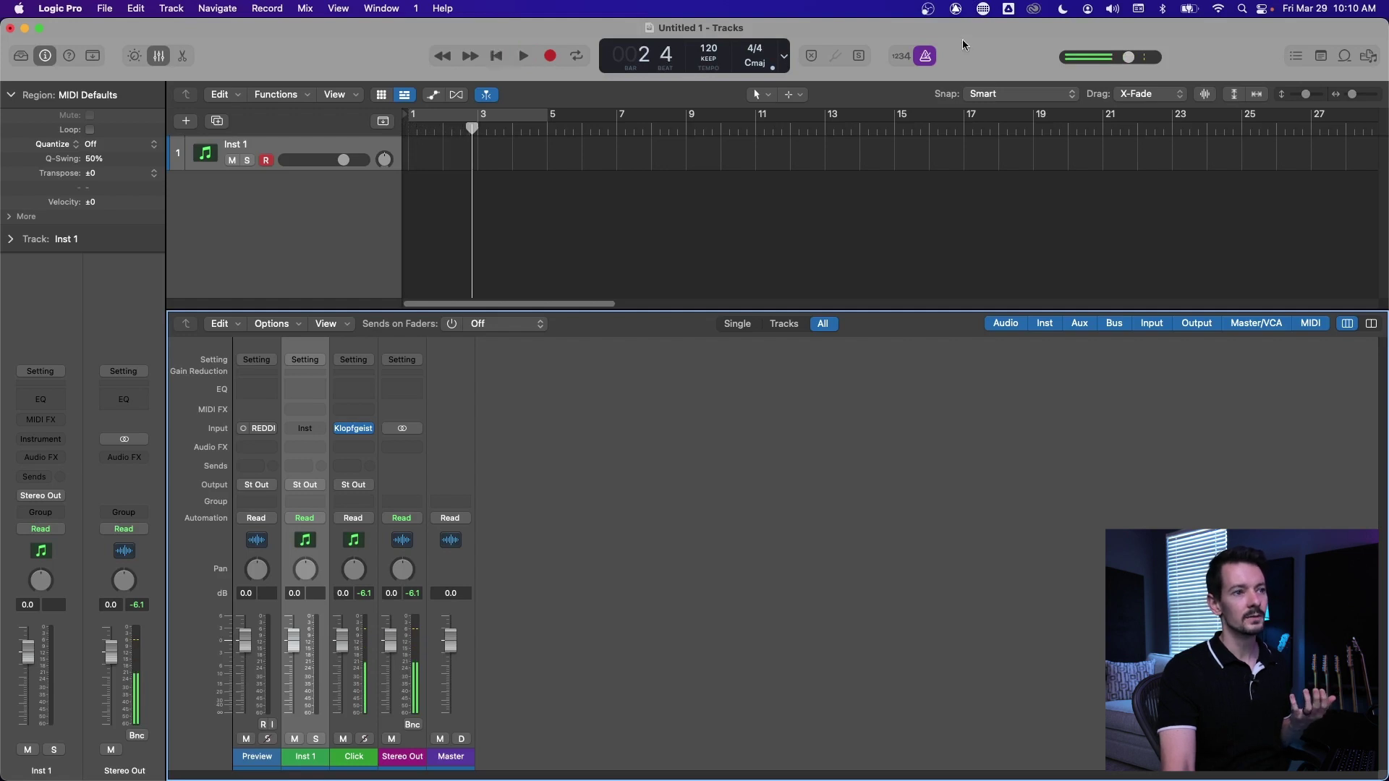
{"action": "left_click", "coordinate": [496, 57]}
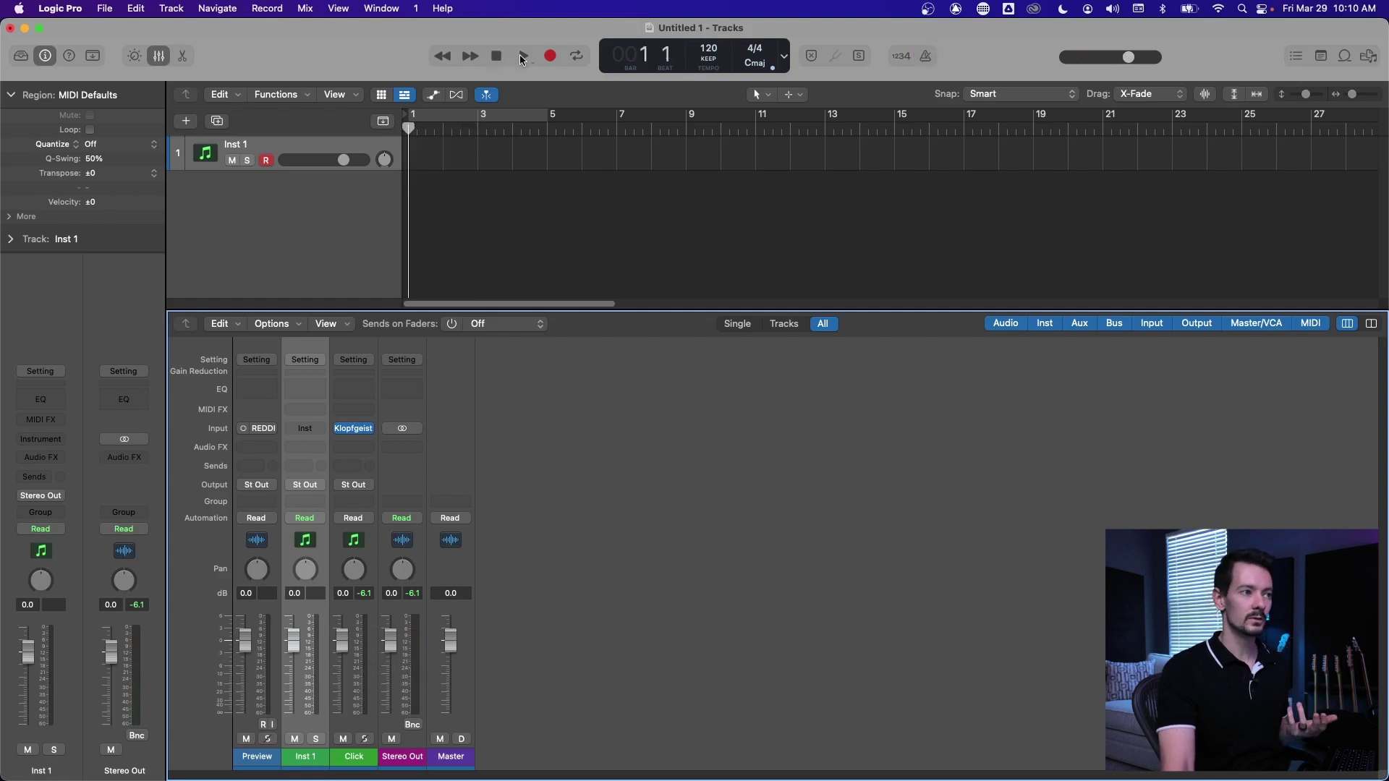
{"action": "left_click", "coordinate": [523, 56]}
{"action": "left_click", "coordinate": [926, 56]}
Re-enable the count-in and test-record from bar 2.
{"action": "left_click", "coordinate": [899, 57]}
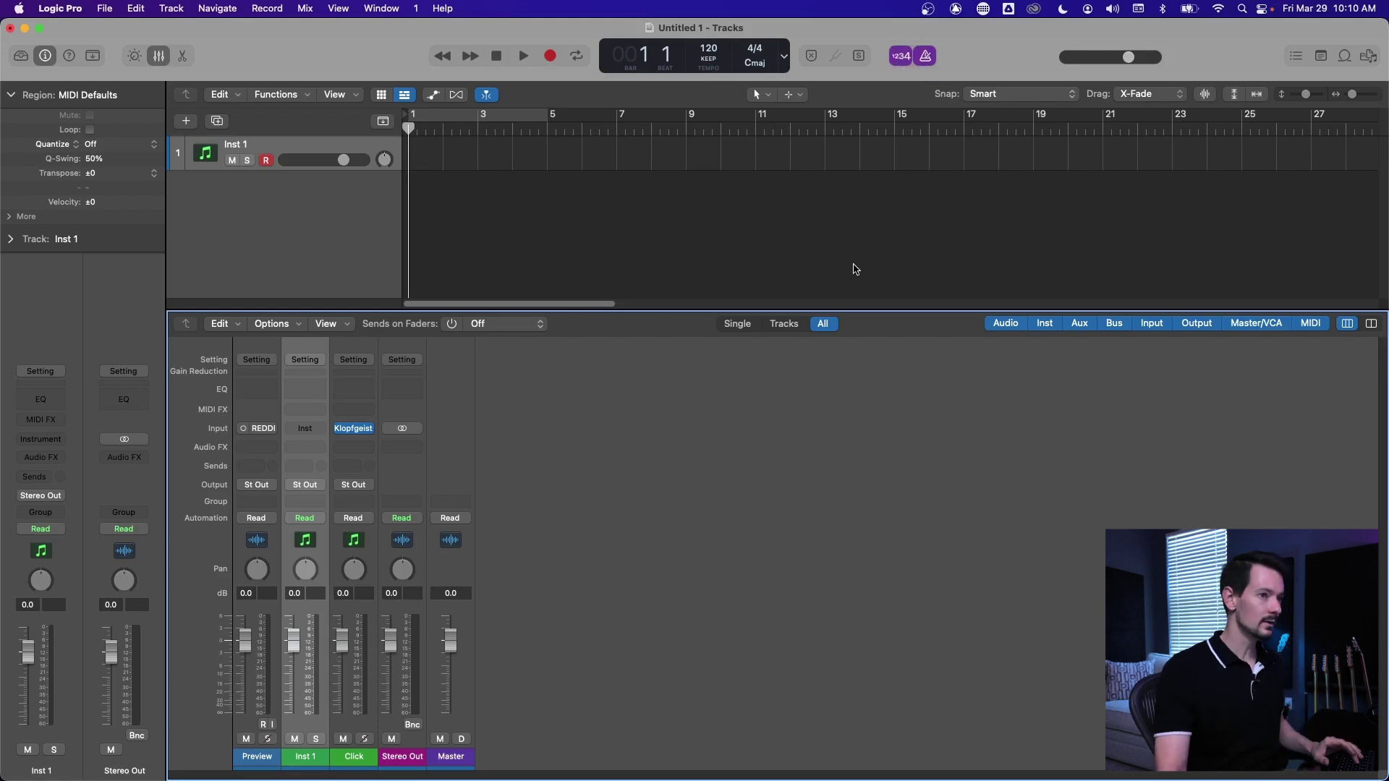
{"action": "left_click", "coordinate": [457, 146]}
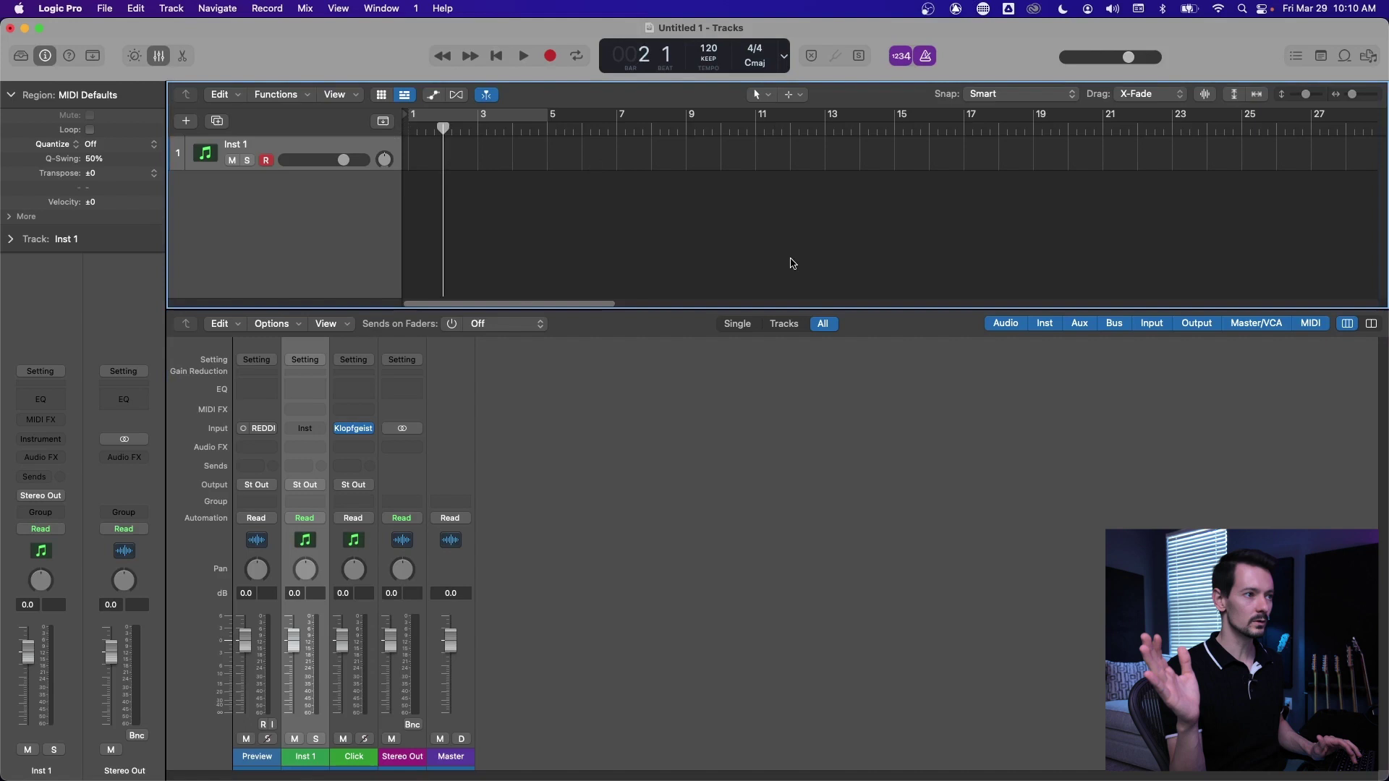
{"action": "key", "text": "r"}
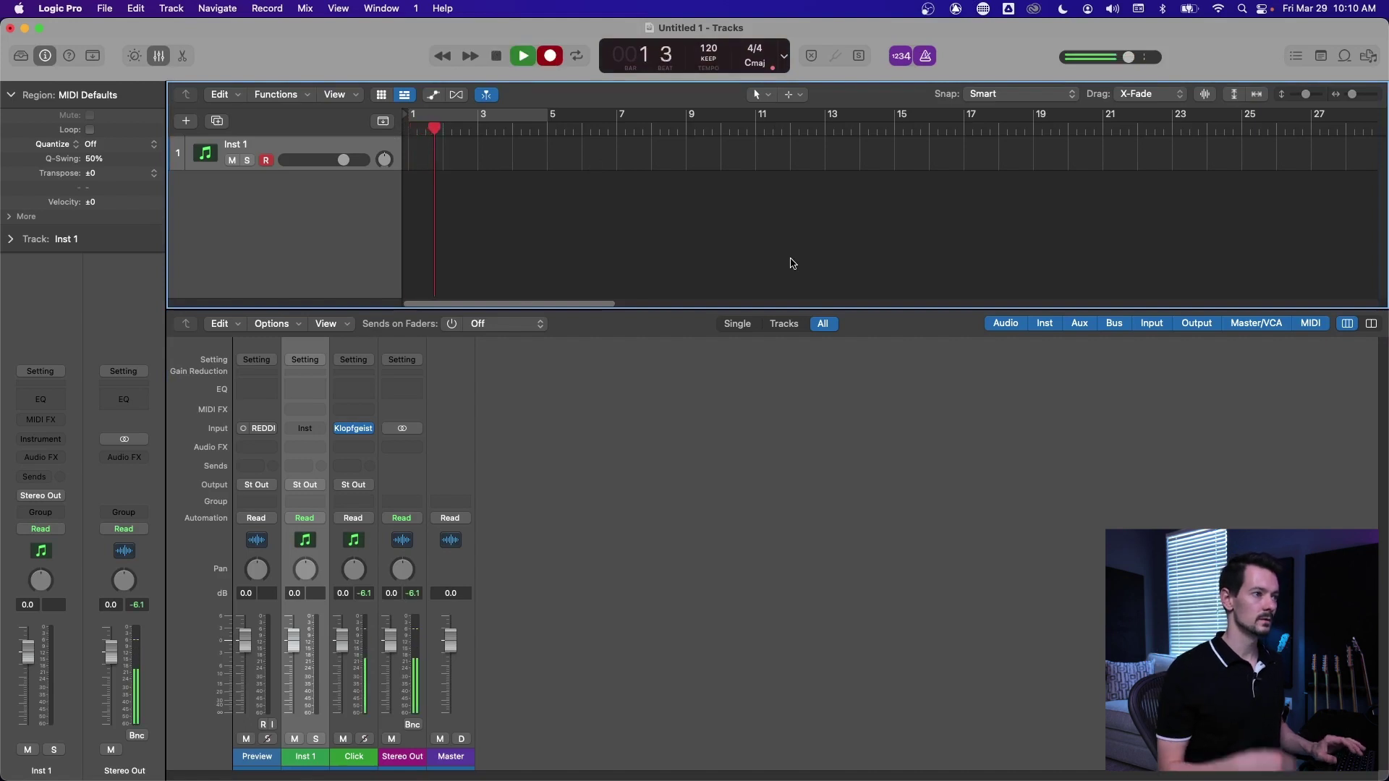
{"action": "key", "text": "space"}
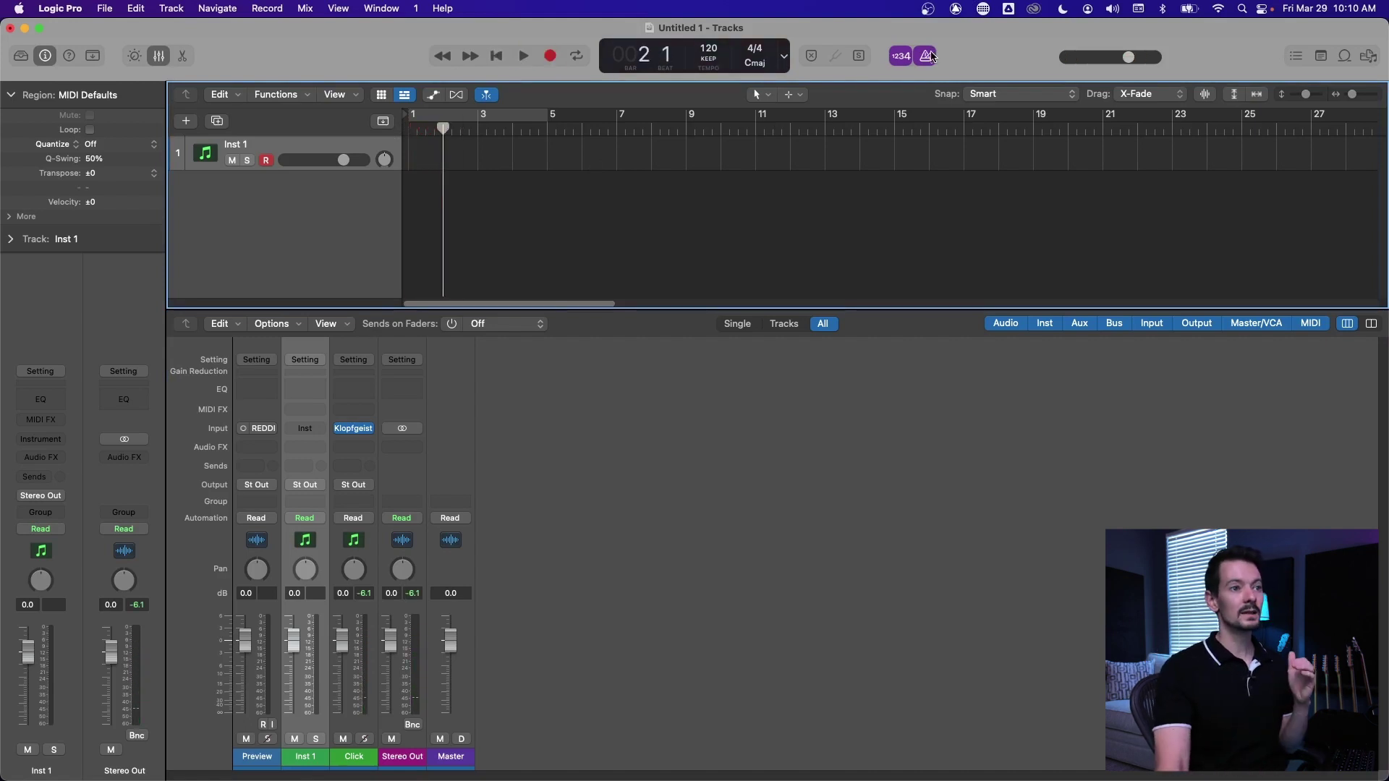
Switch the metronome off and record again to hear the count-in alone.
{"action": "left_click", "coordinate": [930, 56]}
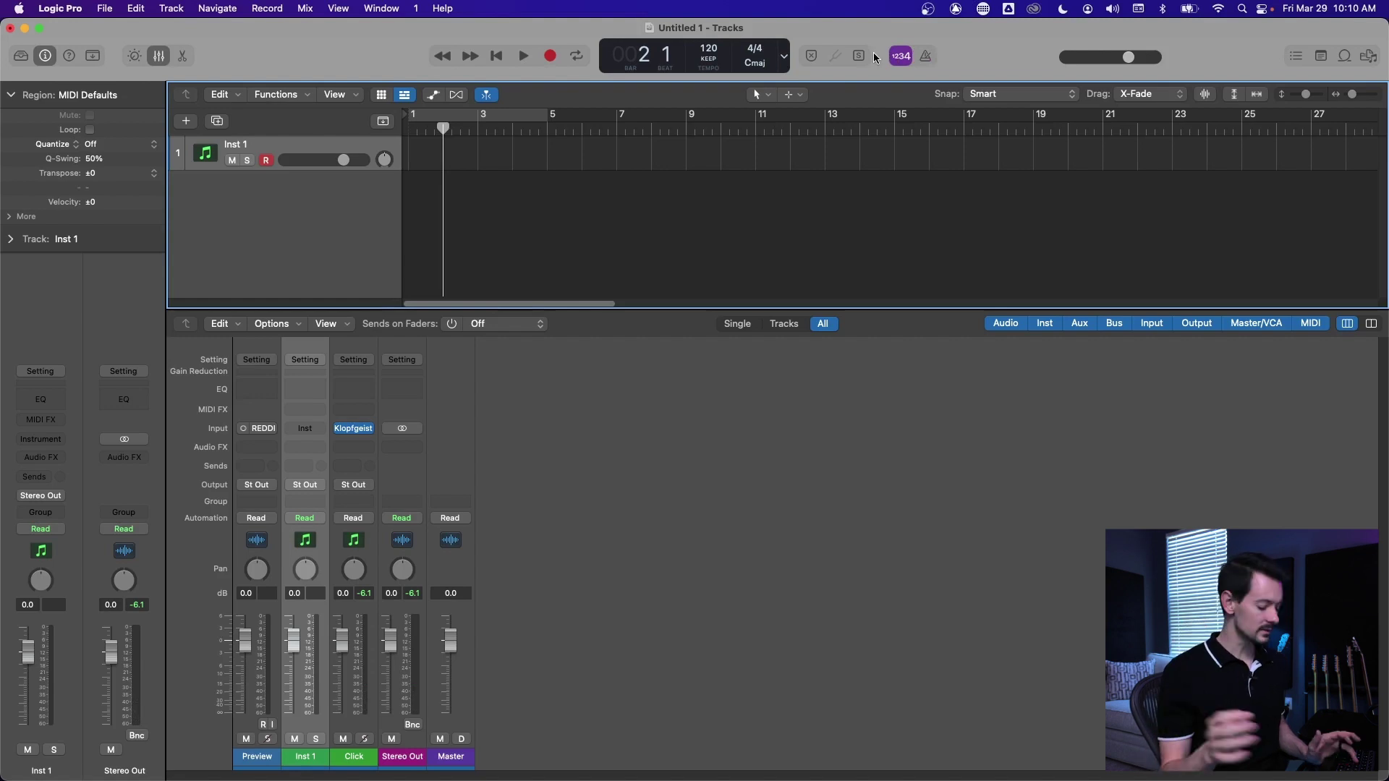
{"action": "key", "text": "r"}
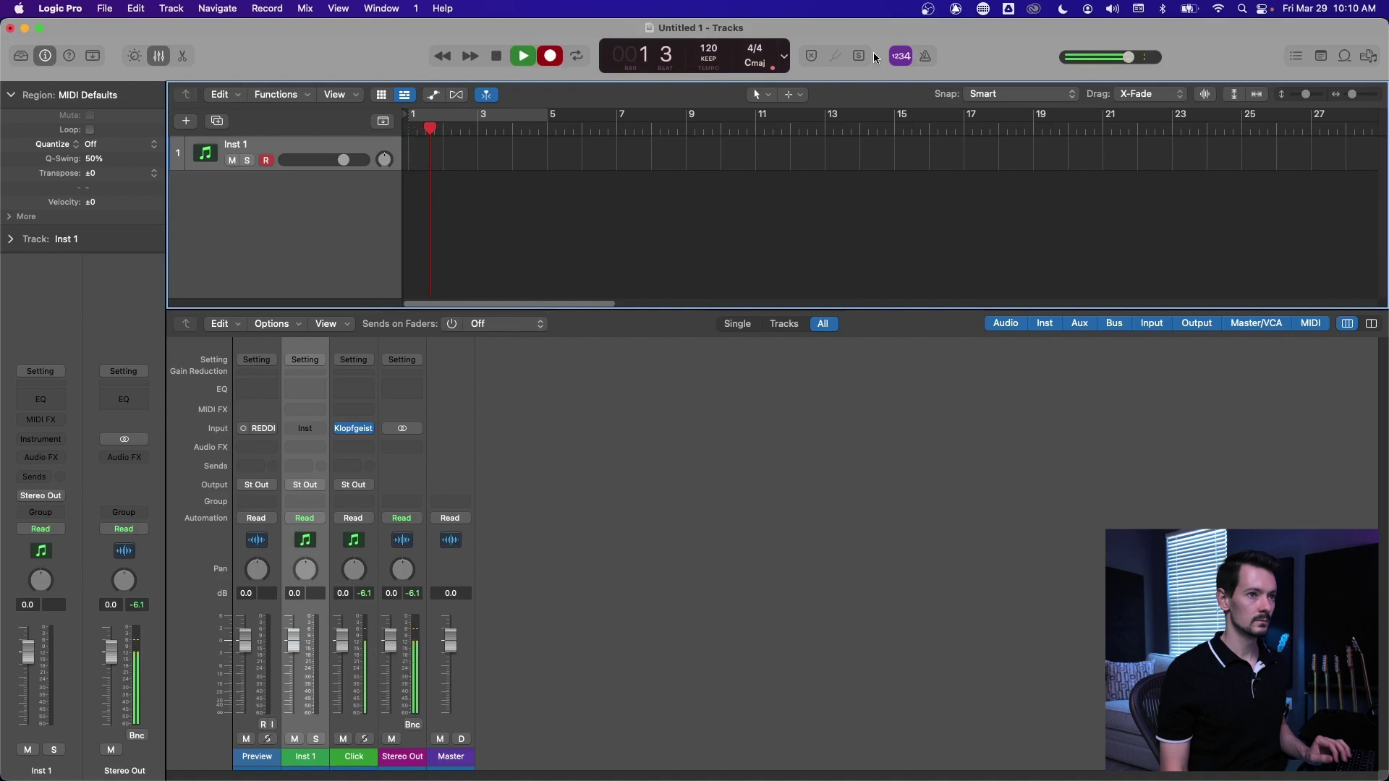
{"action": "key", "text": "space"}
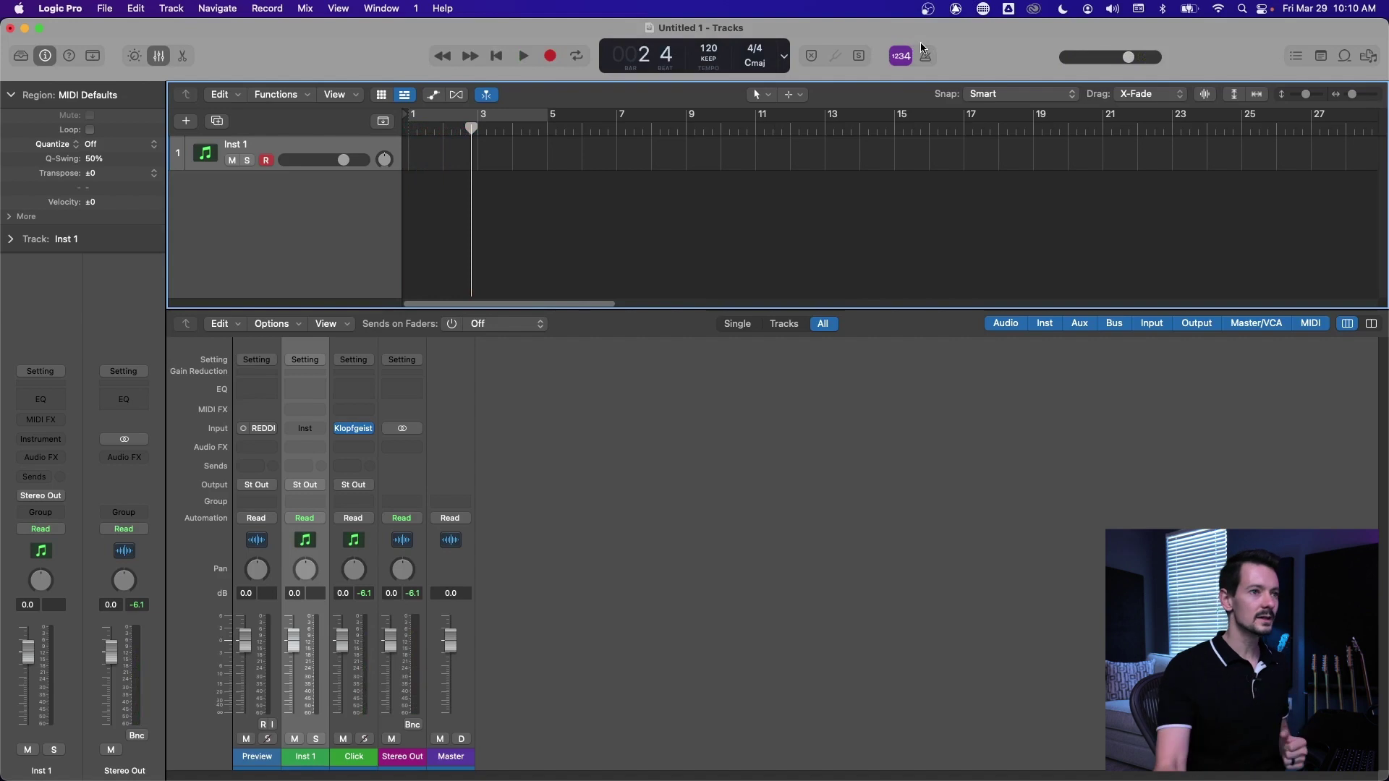
Set the count-in to 1/4 and test-record from bar 2.
{"action": "right_click", "coordinate": [906, 57]}
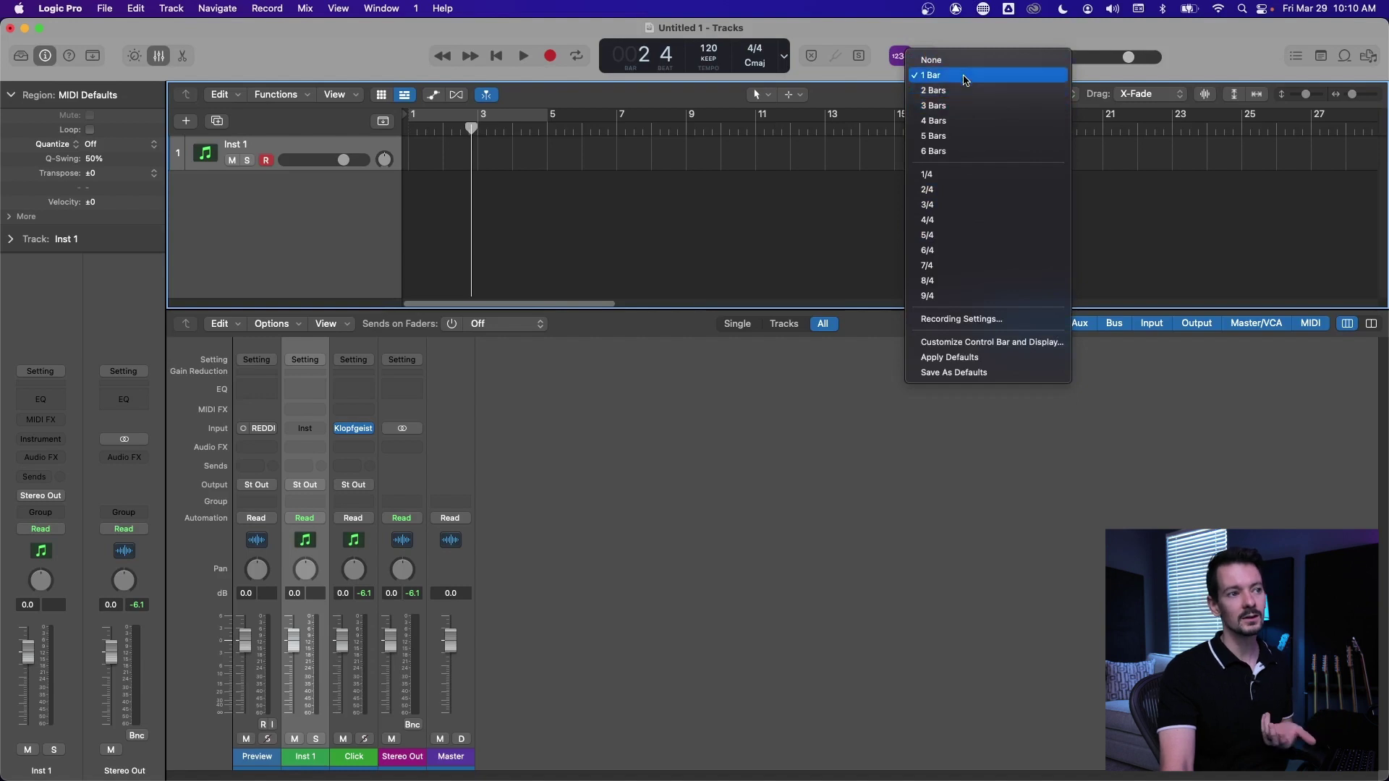
{"action": "left_click", "coordinate": [975, 175]}
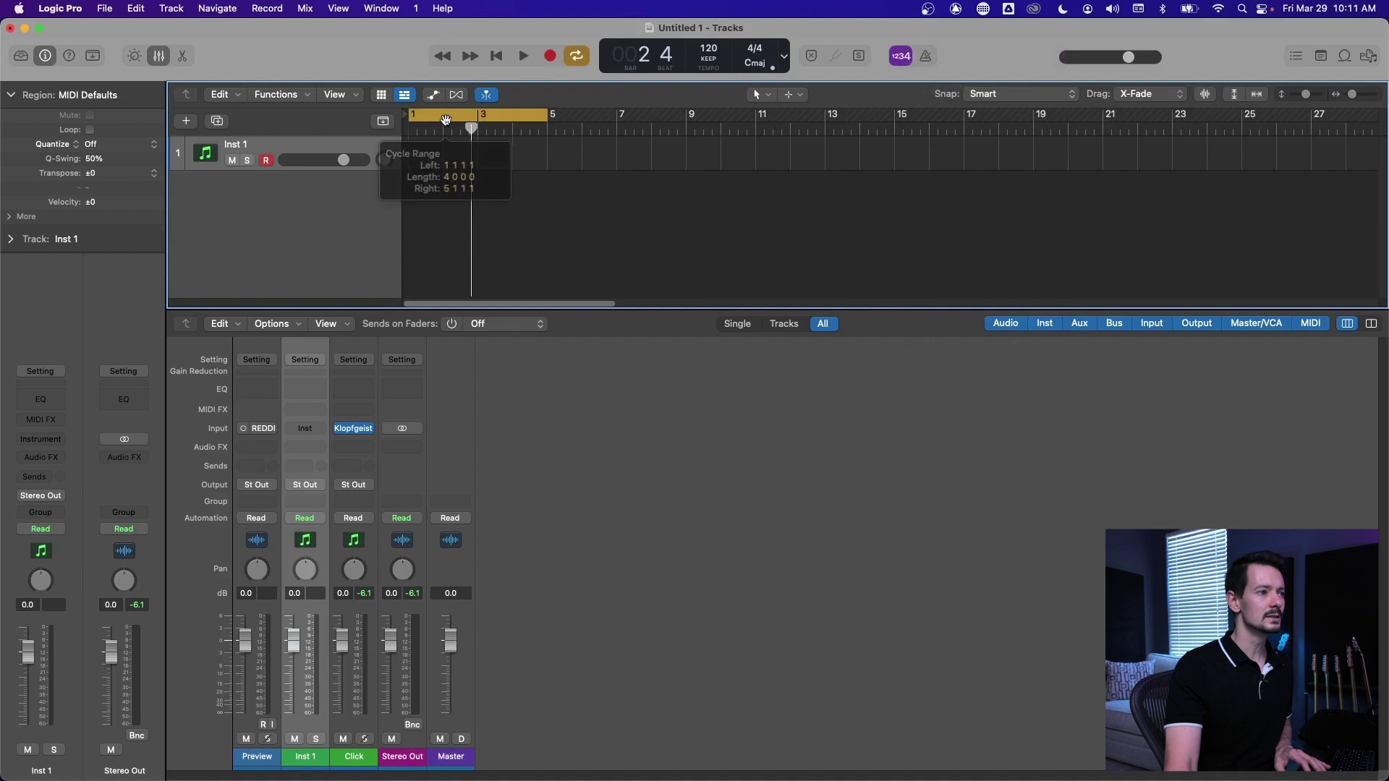
{"action": "left_click", "coordinate": [444, 120]}
{"action": "key", "text": "r"}
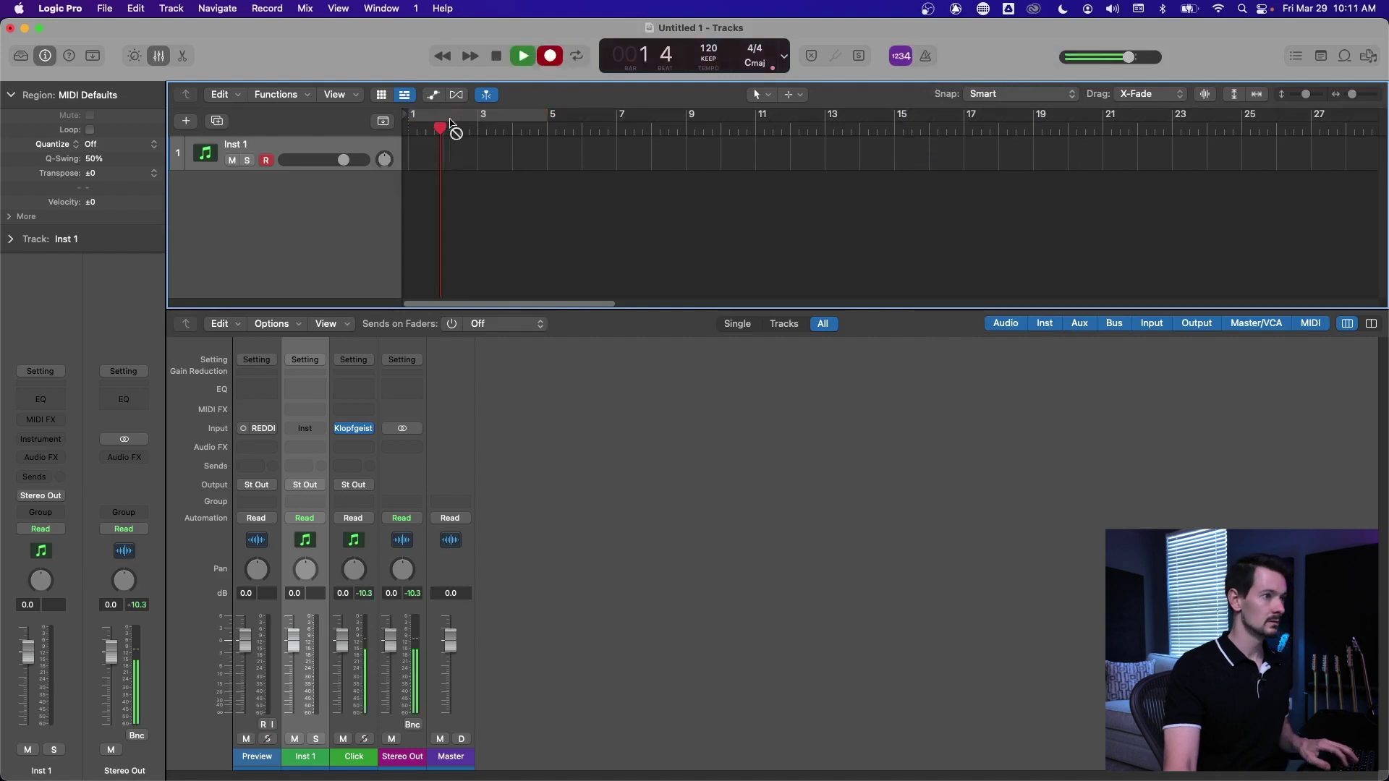
{"action": "key", "text": "space"}
Set the count-in back to 4/4 and then 1 Bar at bar 1, and re-enable the metronome.
{"action": "right_click", "coordinate": [901, 56]}
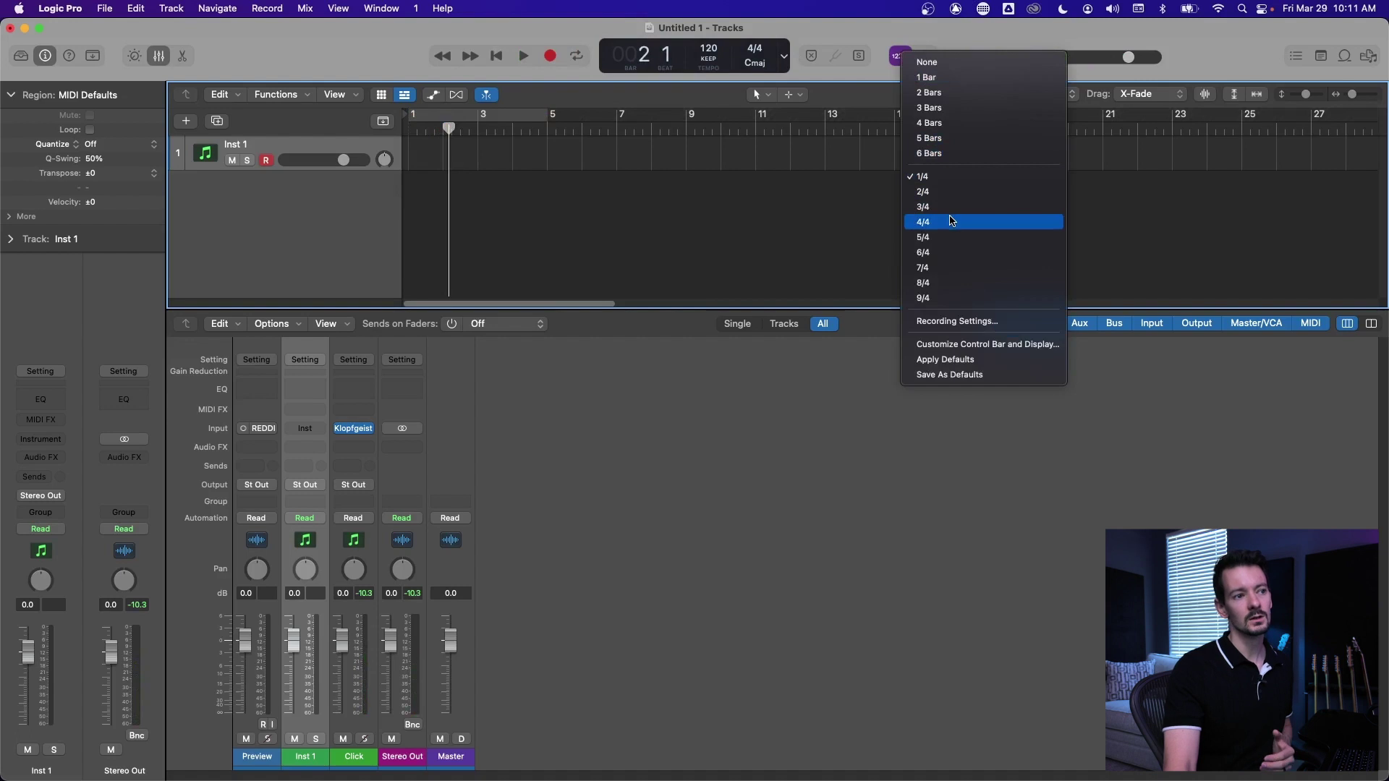
{"action": "left_click", "coordinate": [944, 221]}
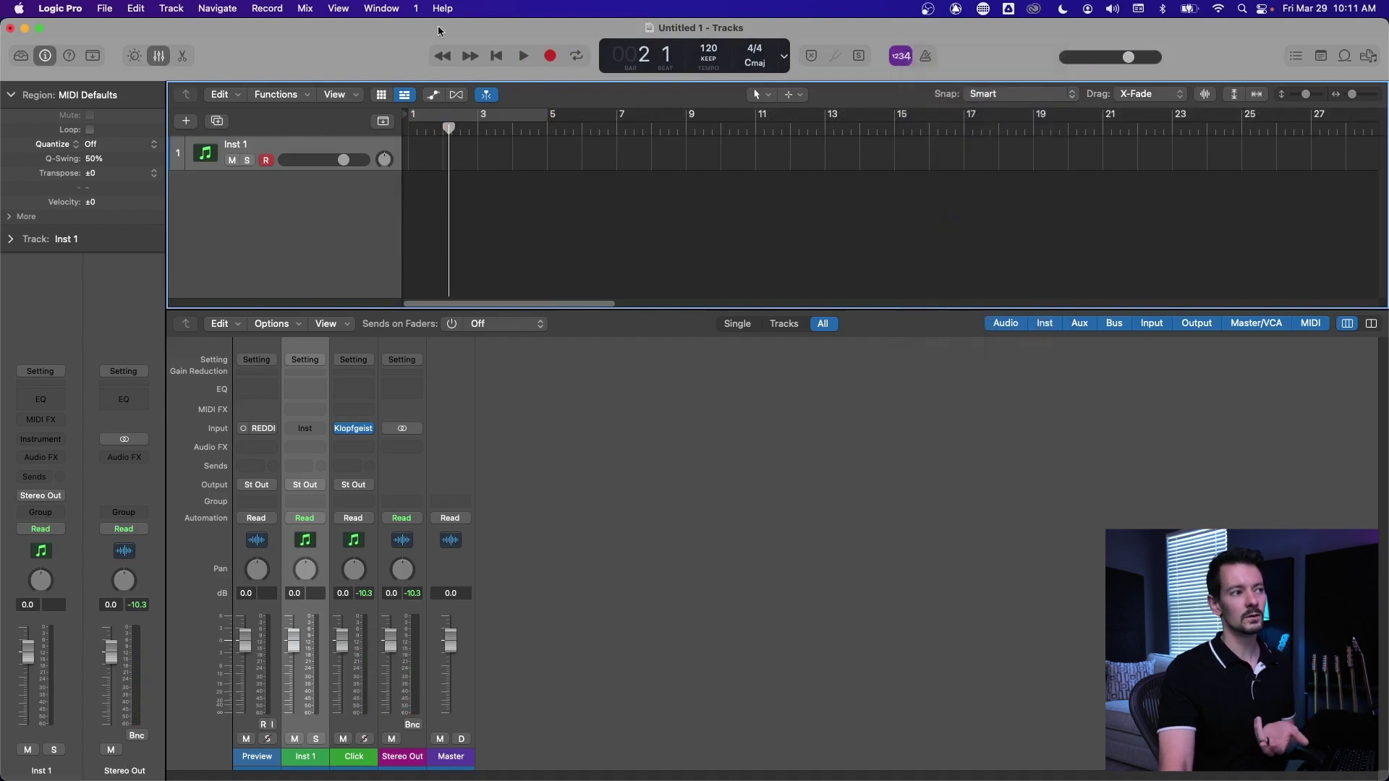
{"action": "left_click", "coordinate": [495, 57]}
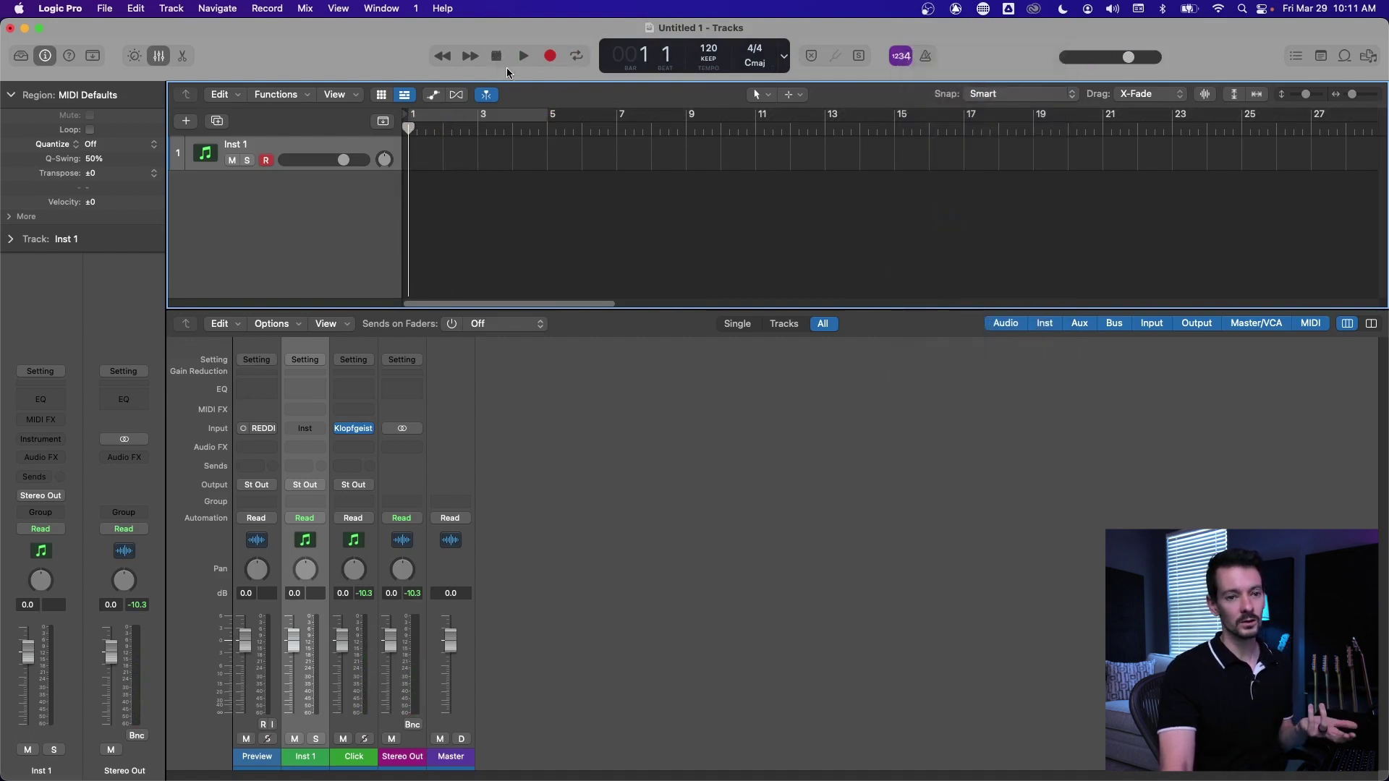
{"action": "left_click", "coordinate": [908, 59]}
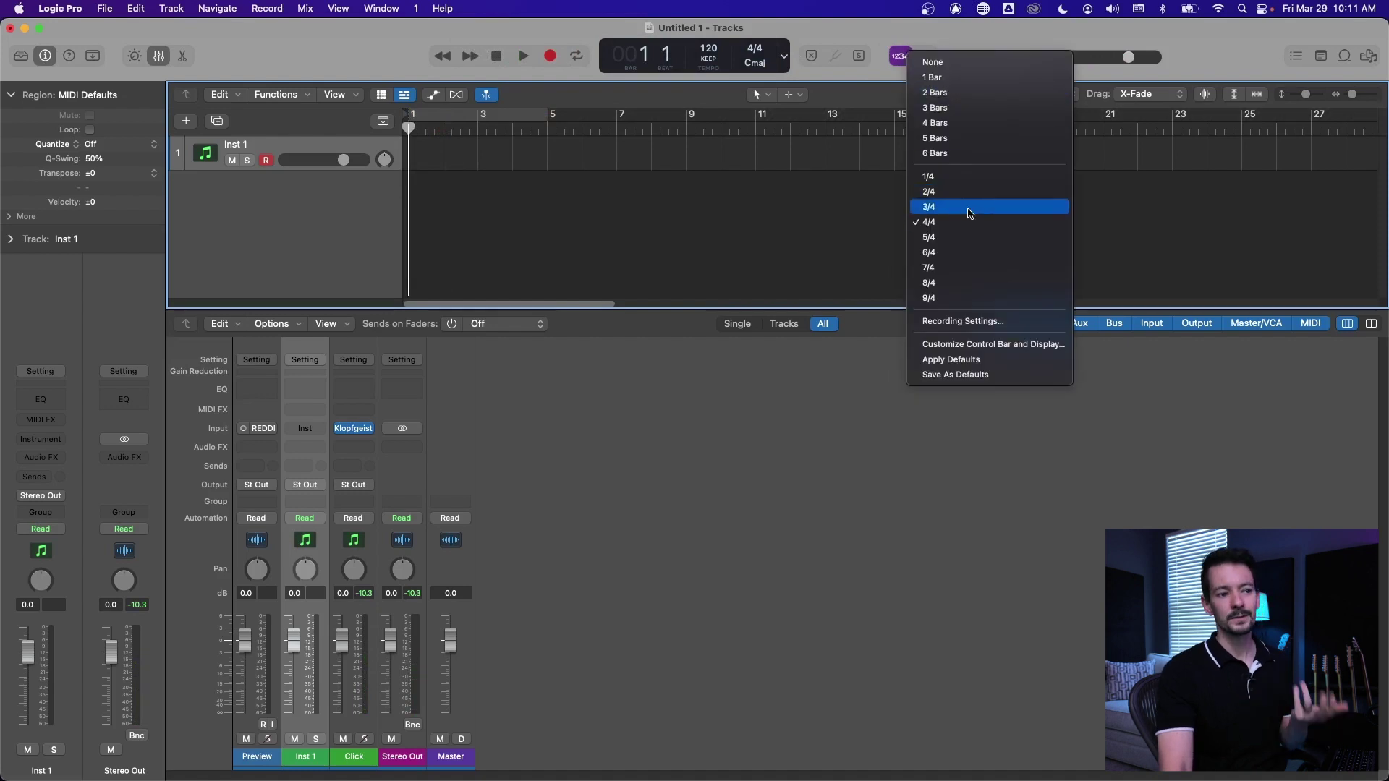
{"action": "left_click", "coordinate": [964, 76]}
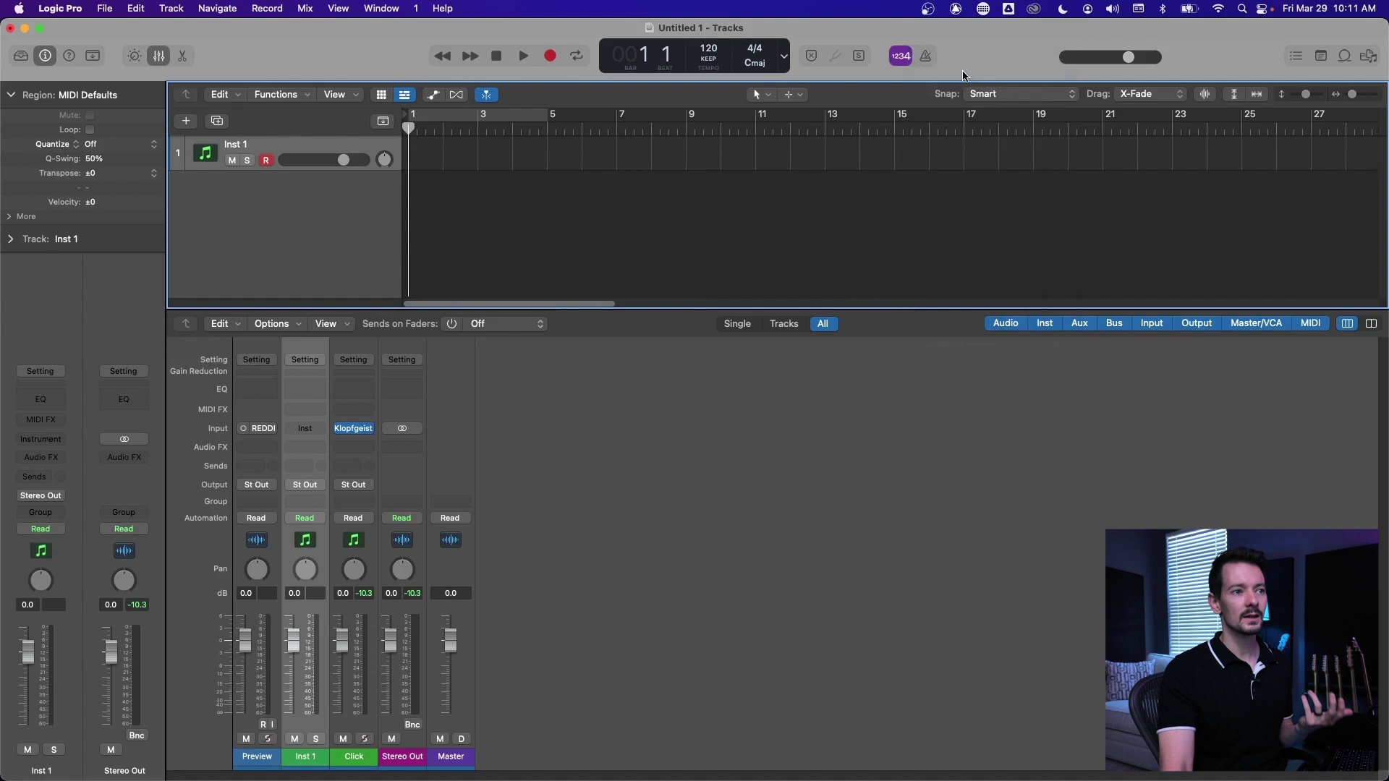
{"action": "left_click", "coordinate": [926, 56]}
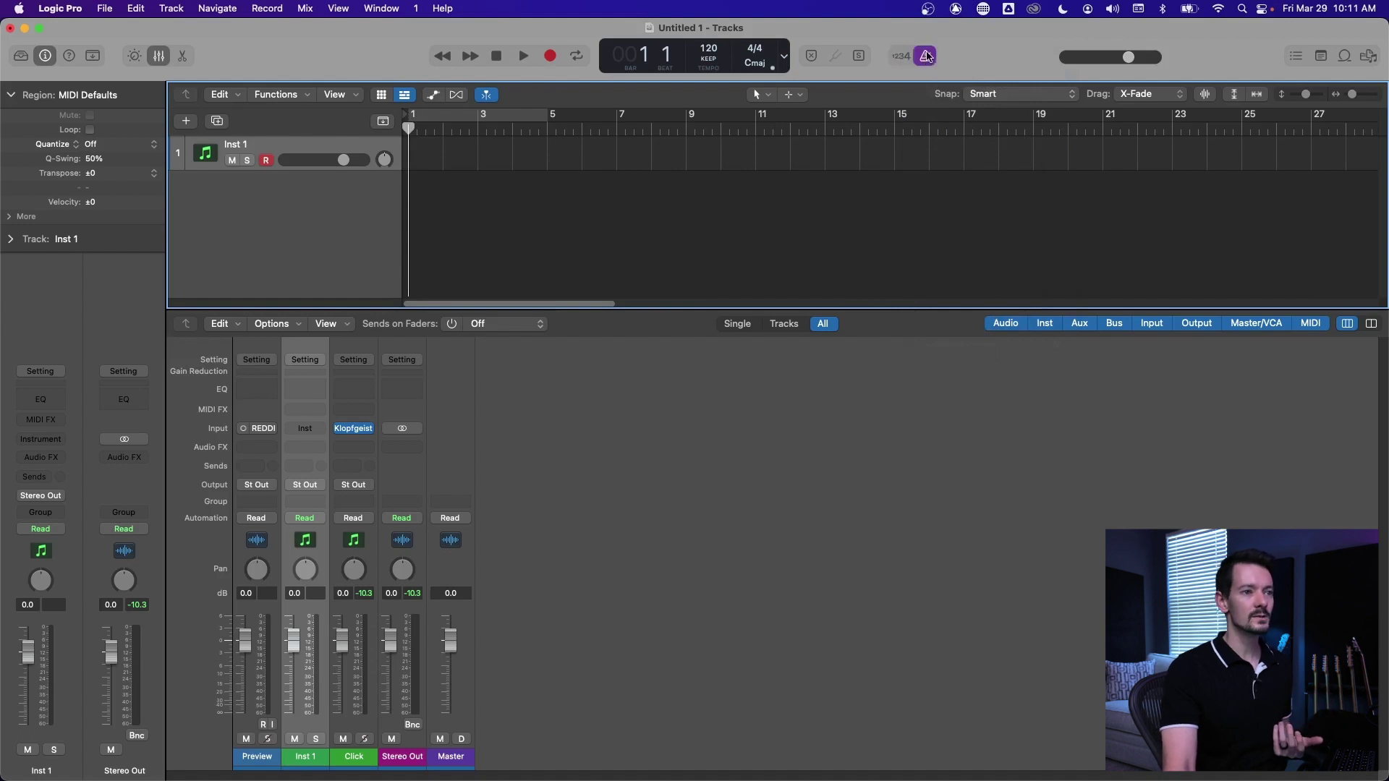
In Metronome settings, uncheck Simple mode and Click while playing.
{"action": "right_click", "coordinate": [930, 52]}
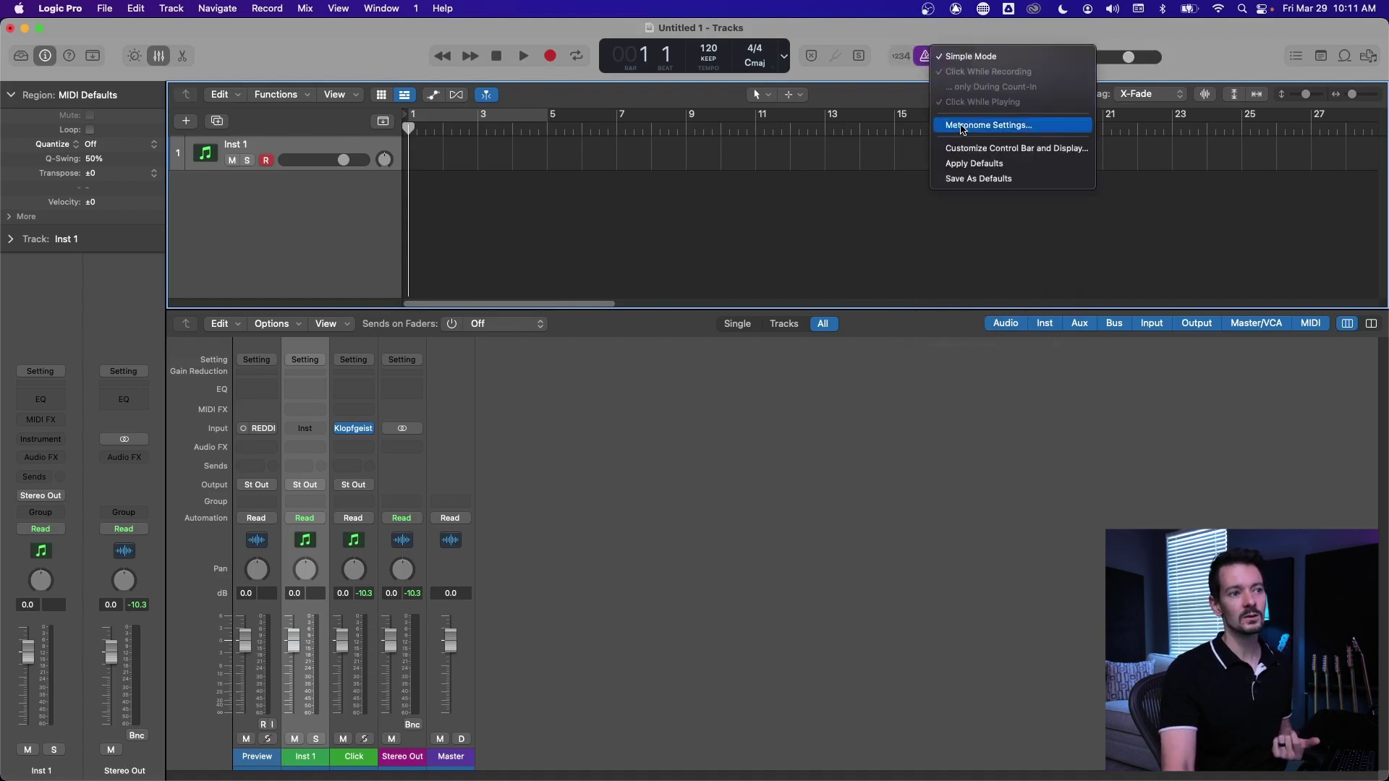
{"action": "left_click", "coordinate": [963, 127]}
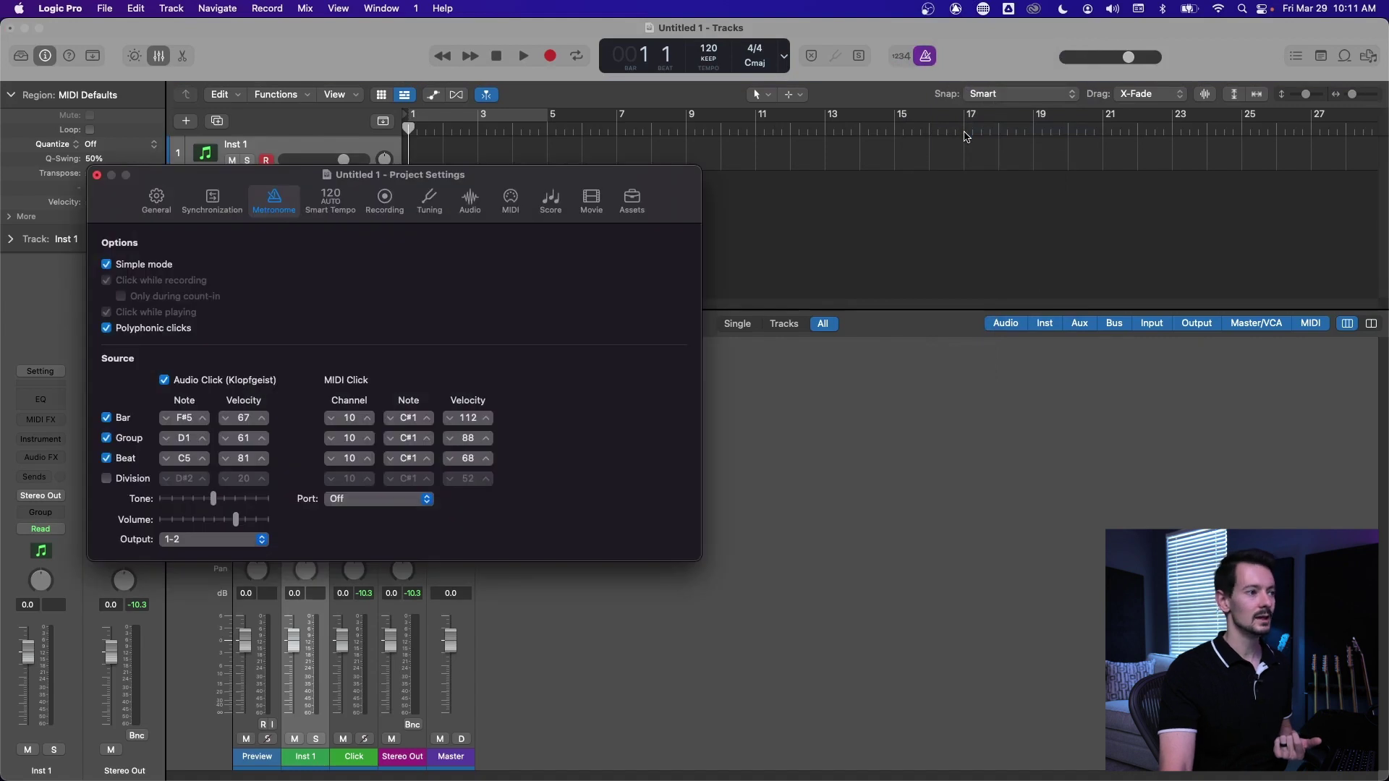
{"action": "left_click_drag", "start_coordinate": [909, 172], "coordinate": [1089, 170]}
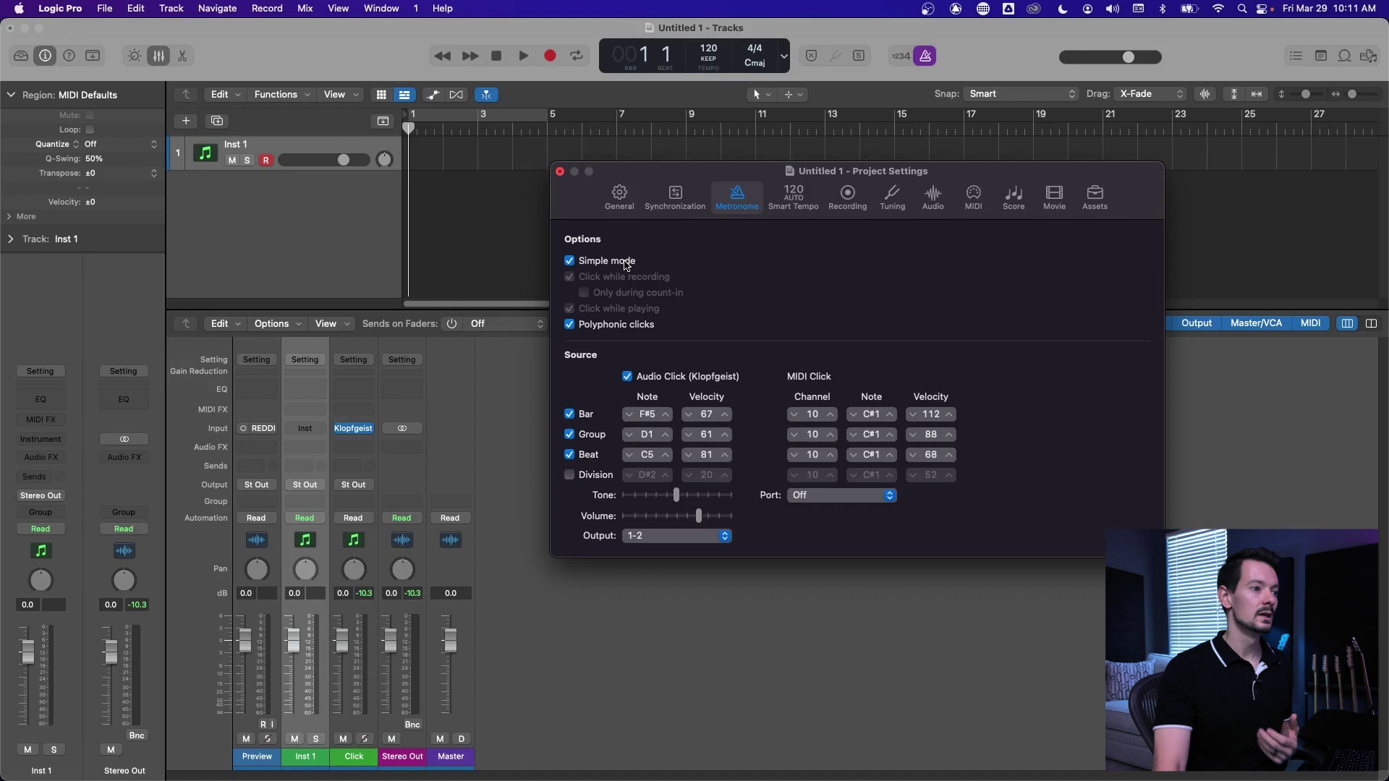
{"action": "left_click", "coordinate": [571, 262]}
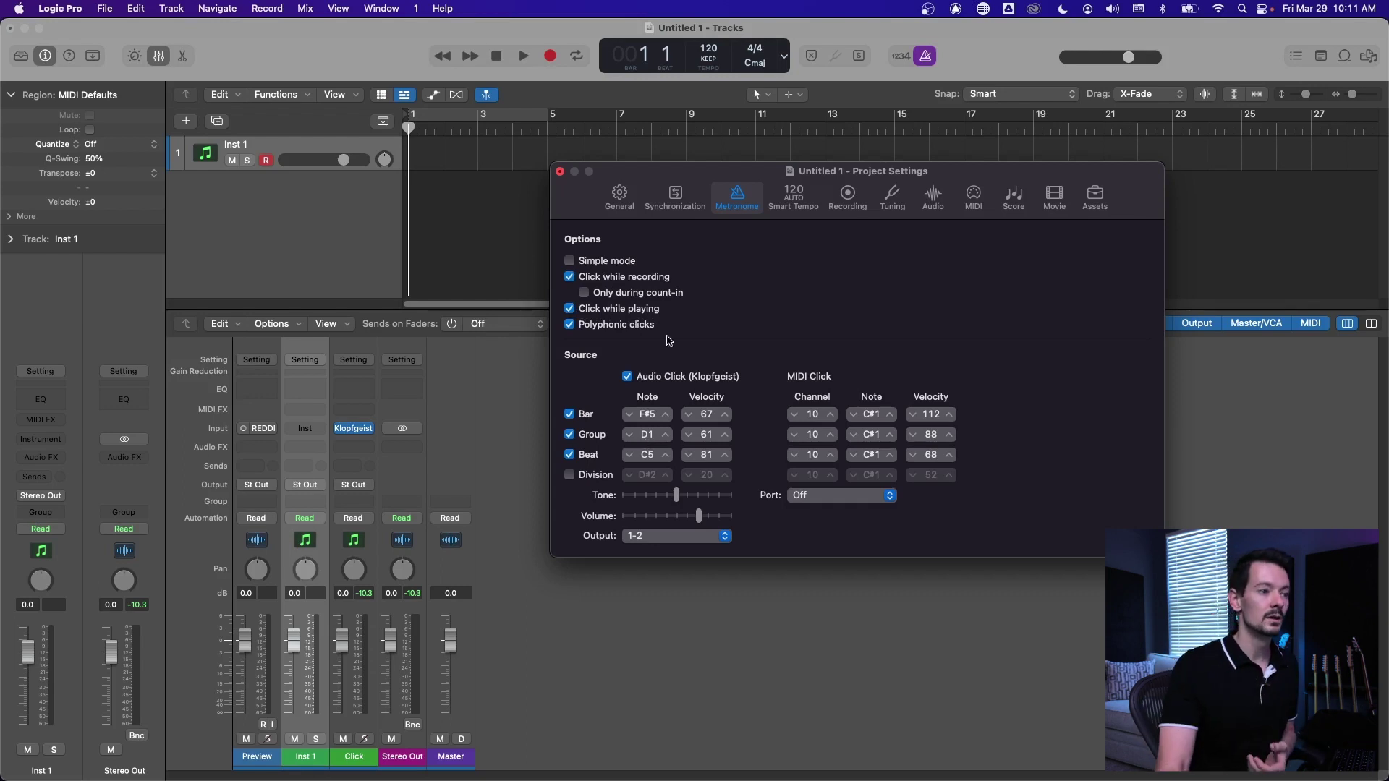
{"action": "left_click", "coordinate": [570, 311]}
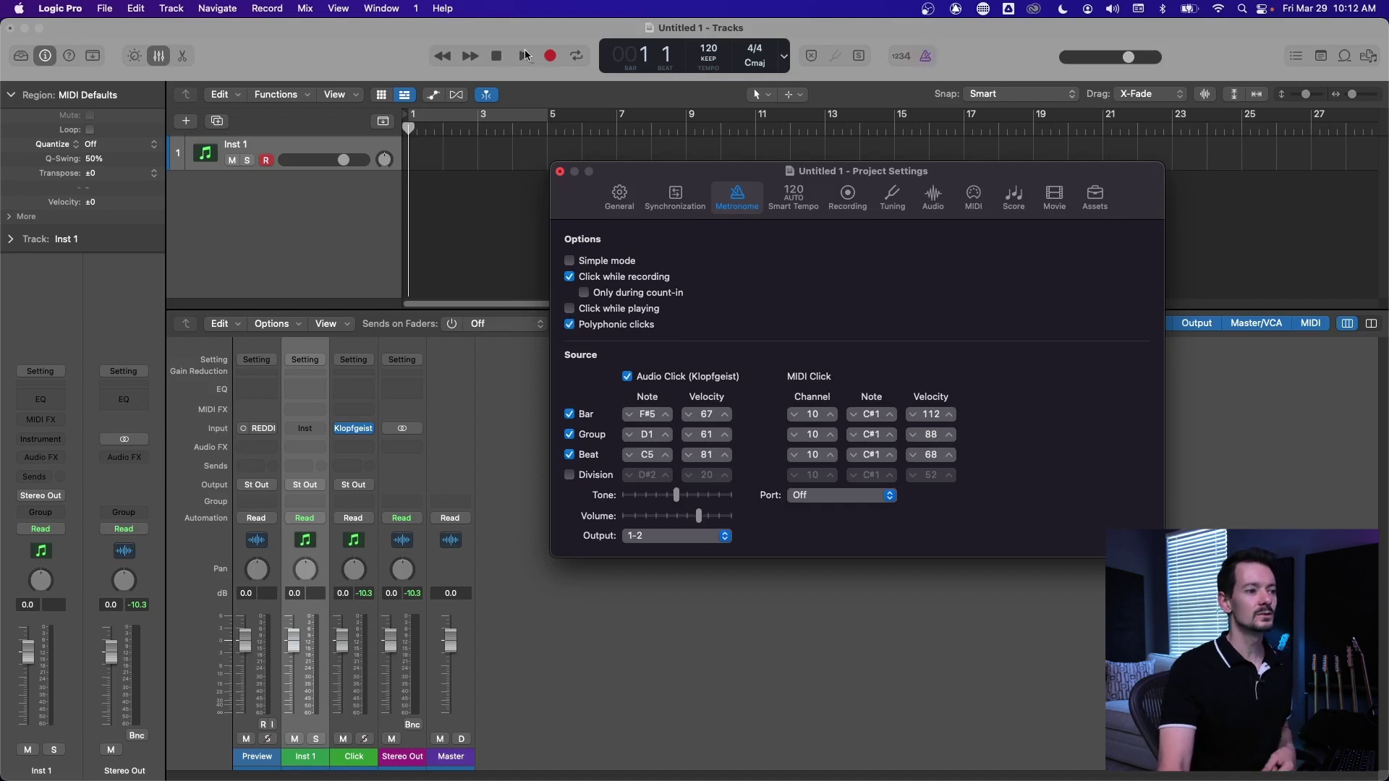
Test-record from bar 2, then play back to confirm there is no click.
{"action": "left_click", "coordinate": [449, 129]}
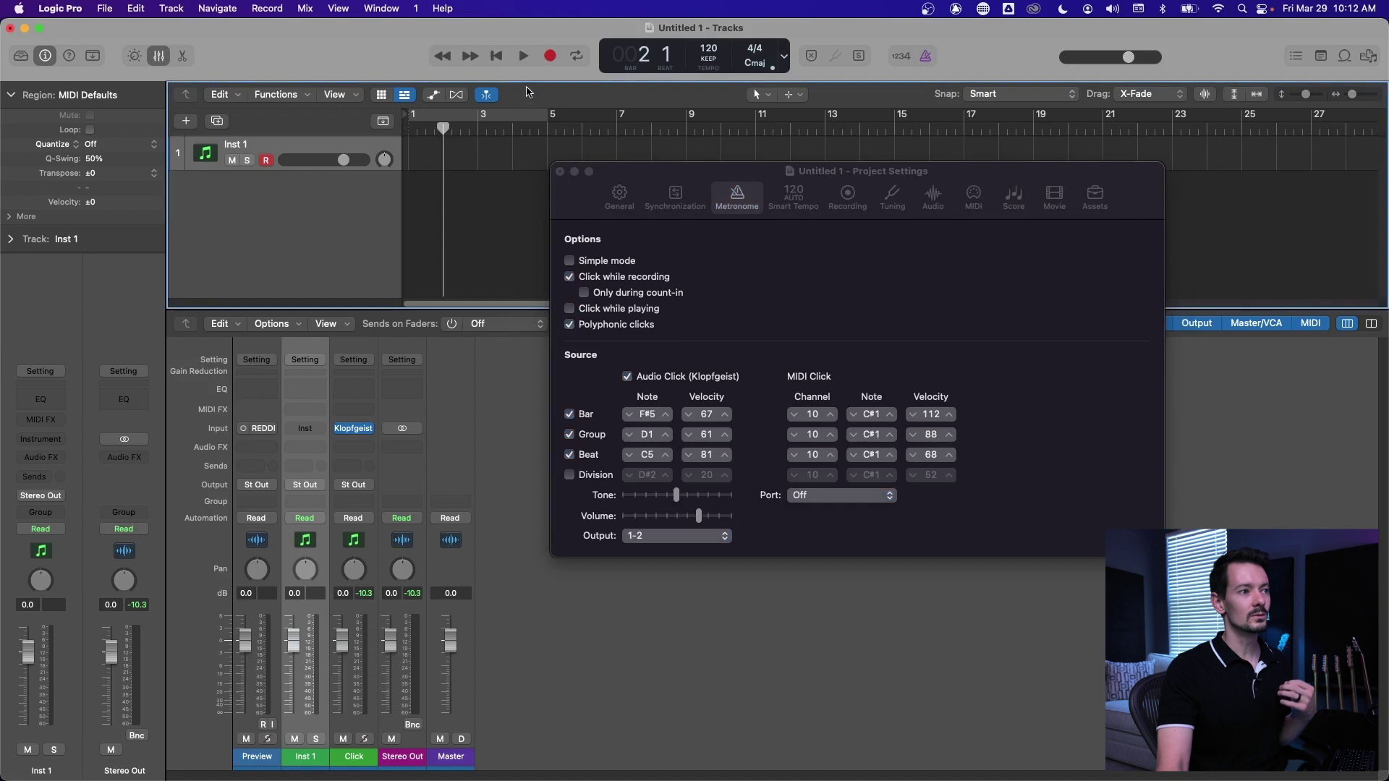
{"action": "left_click", "coordinate": [551, 56]}
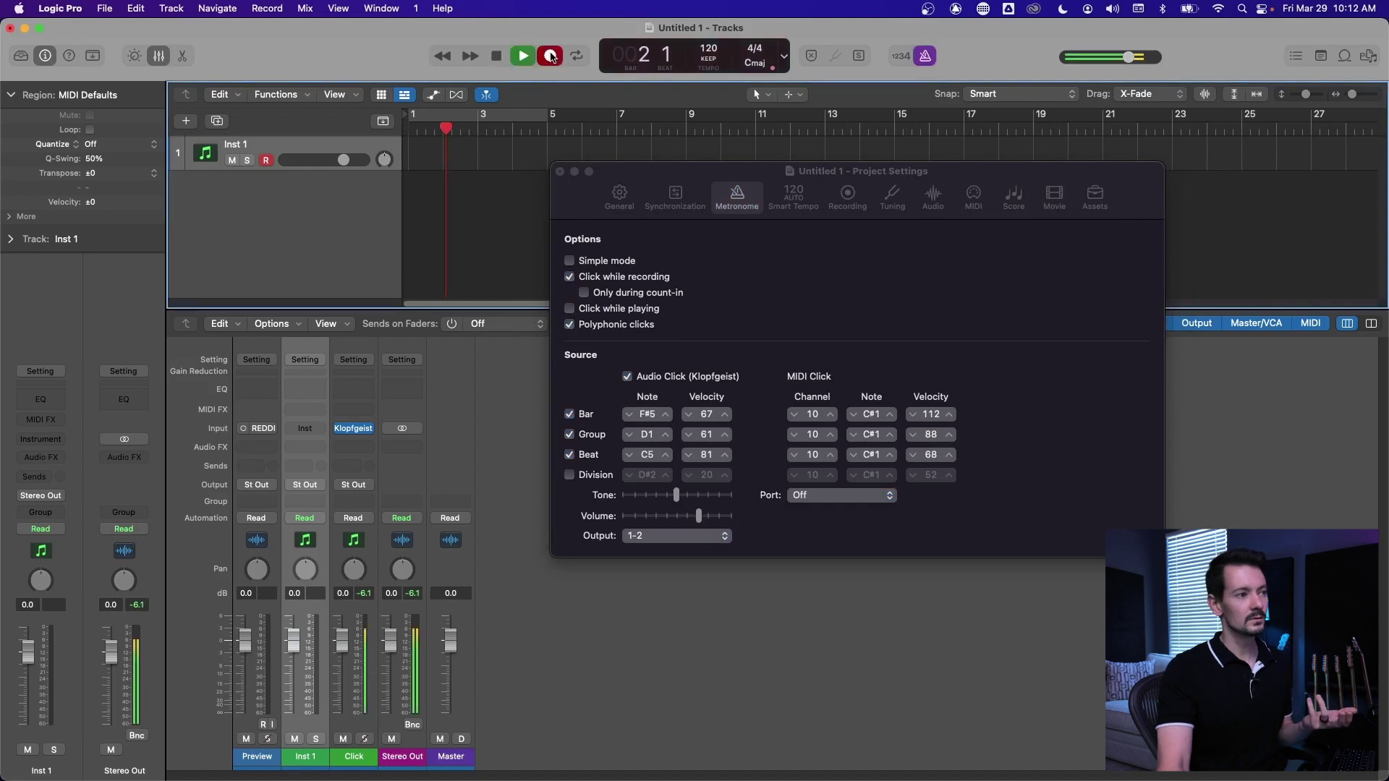
{"action": "left_click", "coordinate": [497, 57]}
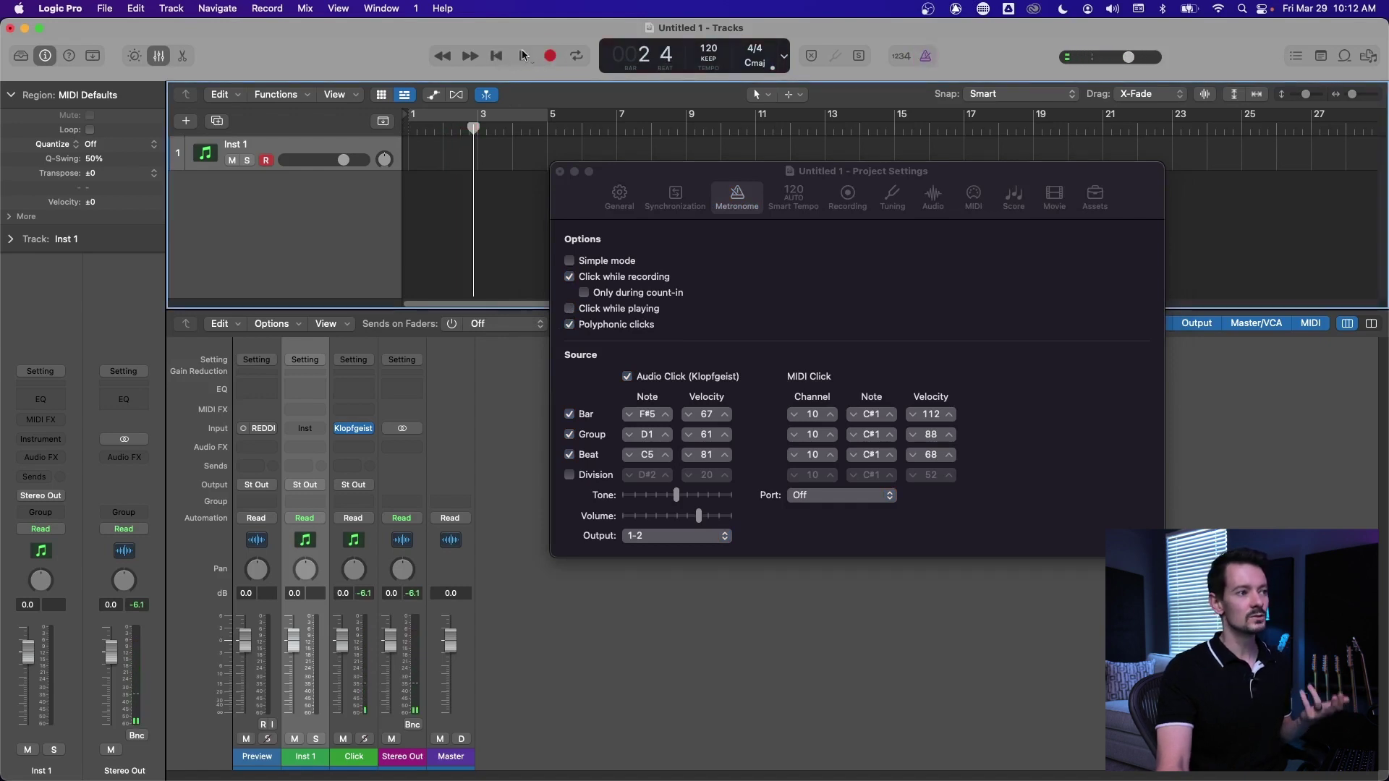
{"action": "left_click", "coordinate": [524, 55]}
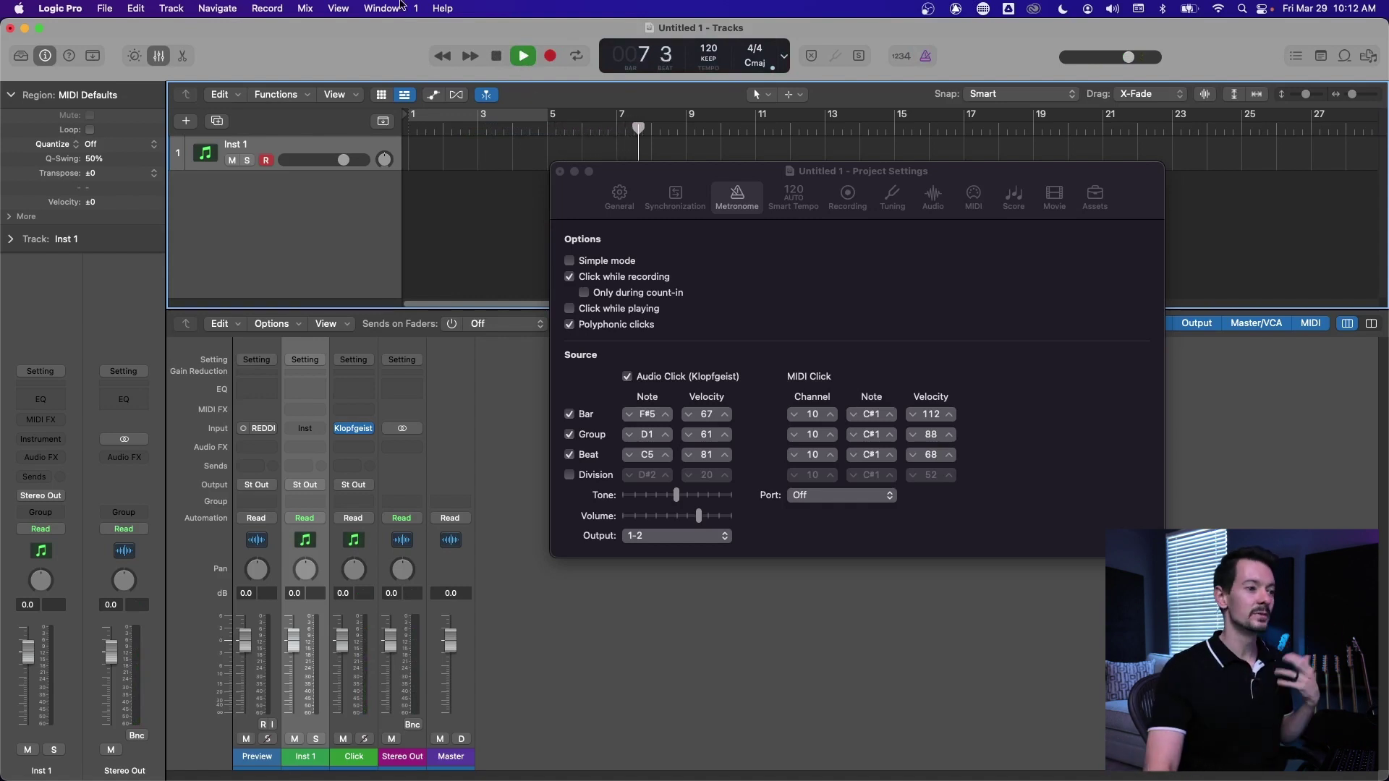
Test-record to hear the click sounding only during the count-in.
{"action": "key", "text": "space"}
{"action": "left_click", "coordinate": [901, 54]}
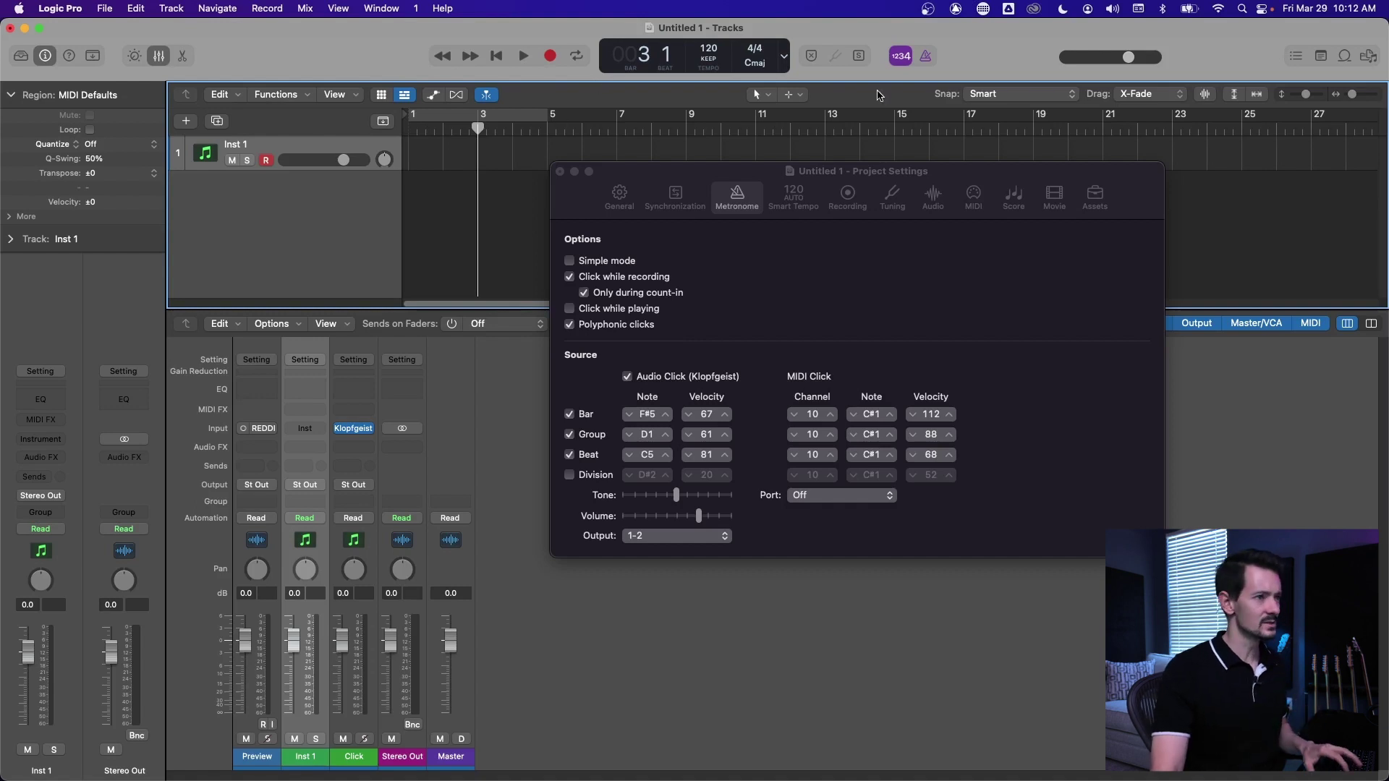
{"action": "key", "text": "r"}
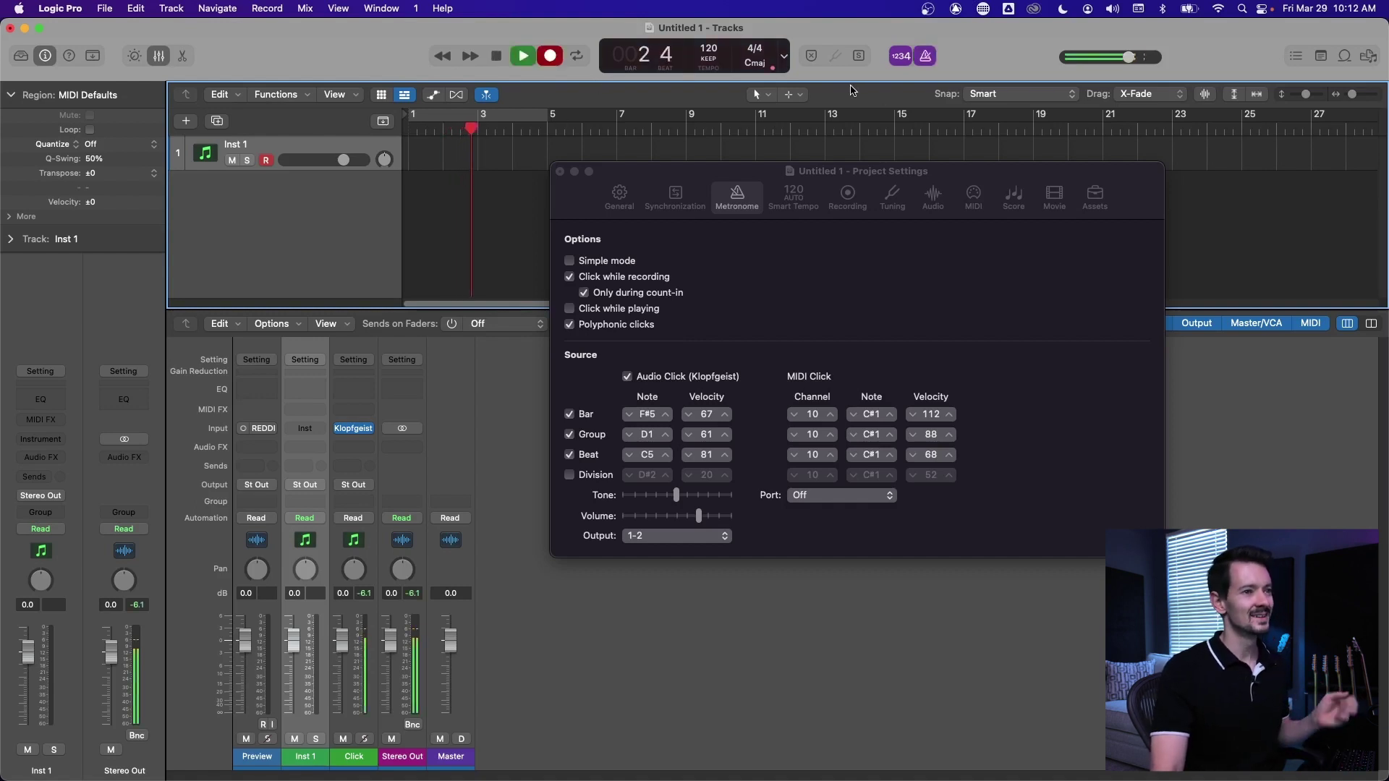
{"action": "key", "text": "space"}
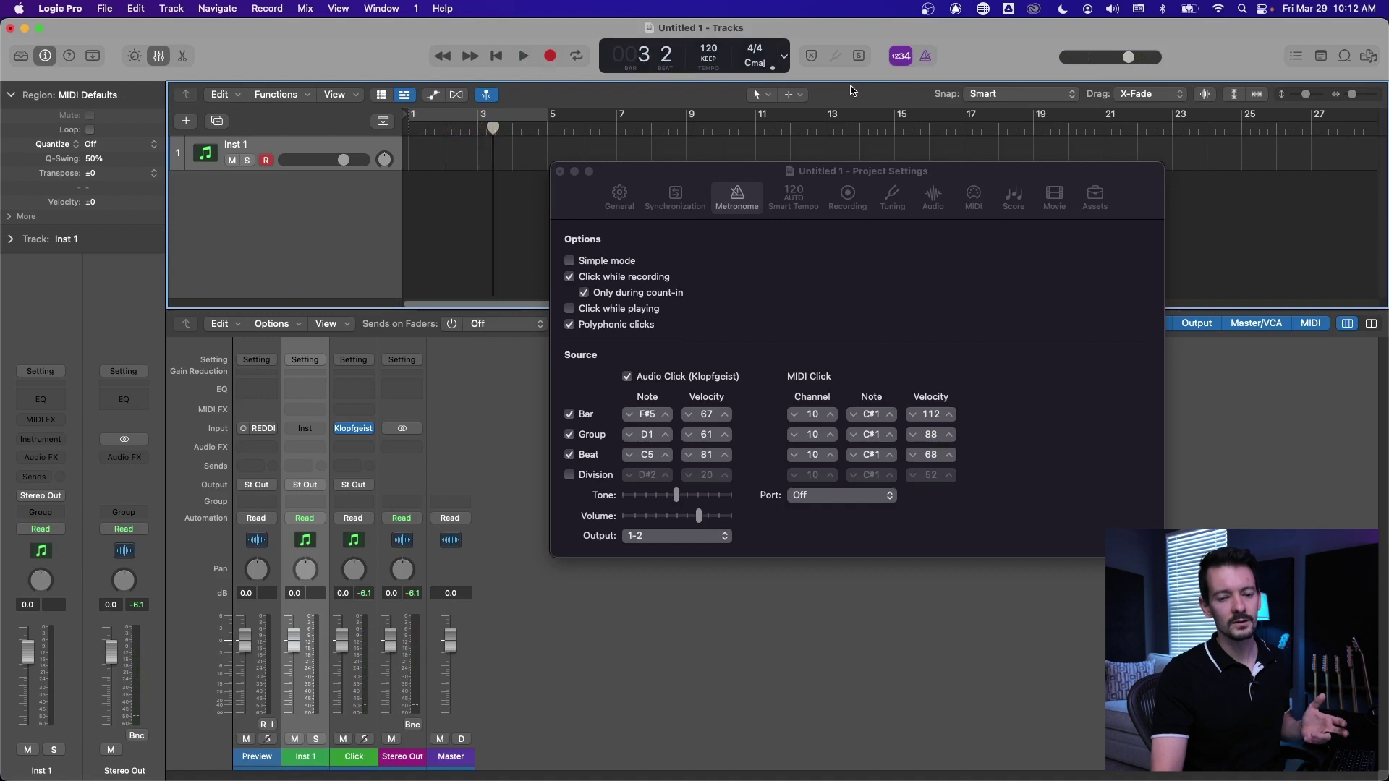
Uncheck 'Only during count-in', switch the metronome off, and leave Simple mode off.
{"action": "left_click", "coordinate": [583, 294]}
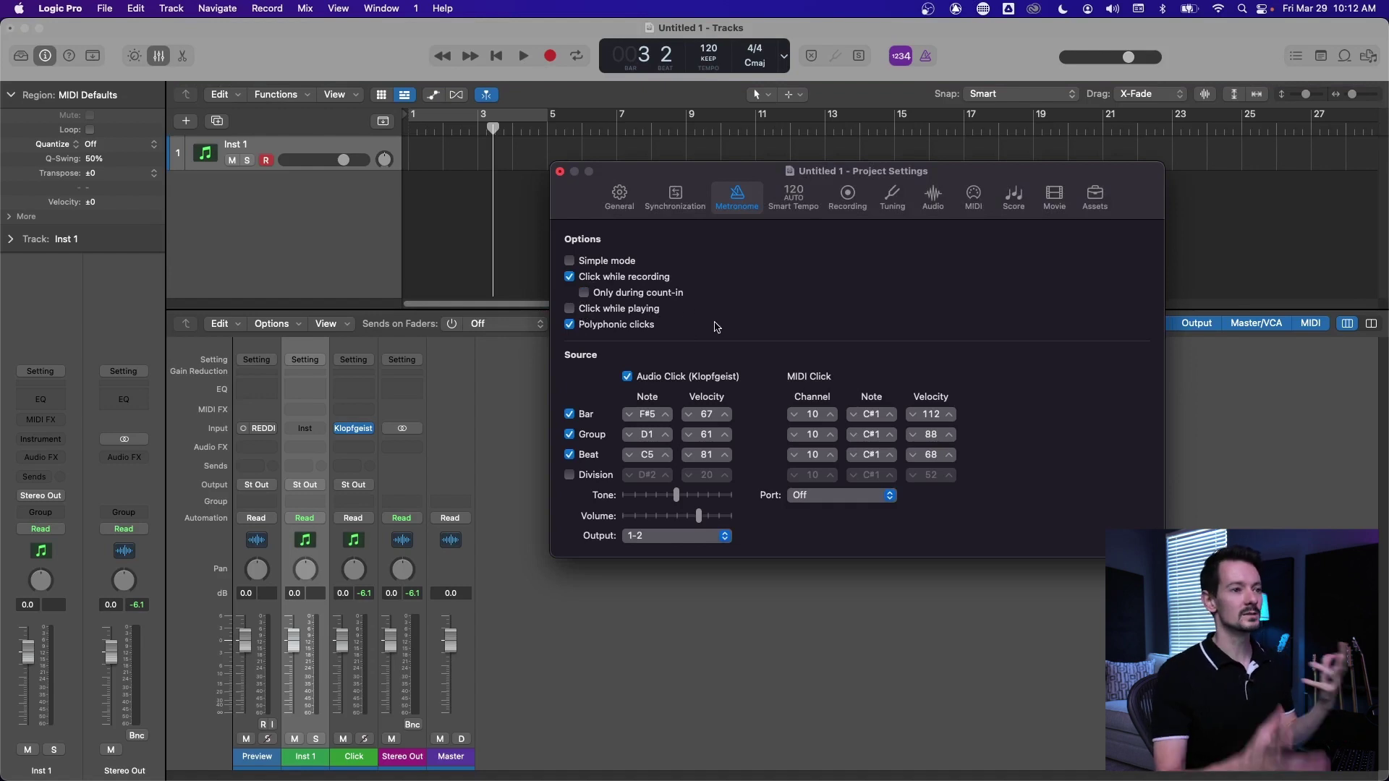
{"action": "left_click", "coordinate": [570, 261]}
{"action": "left_click", "coordinate": [927, 56]}
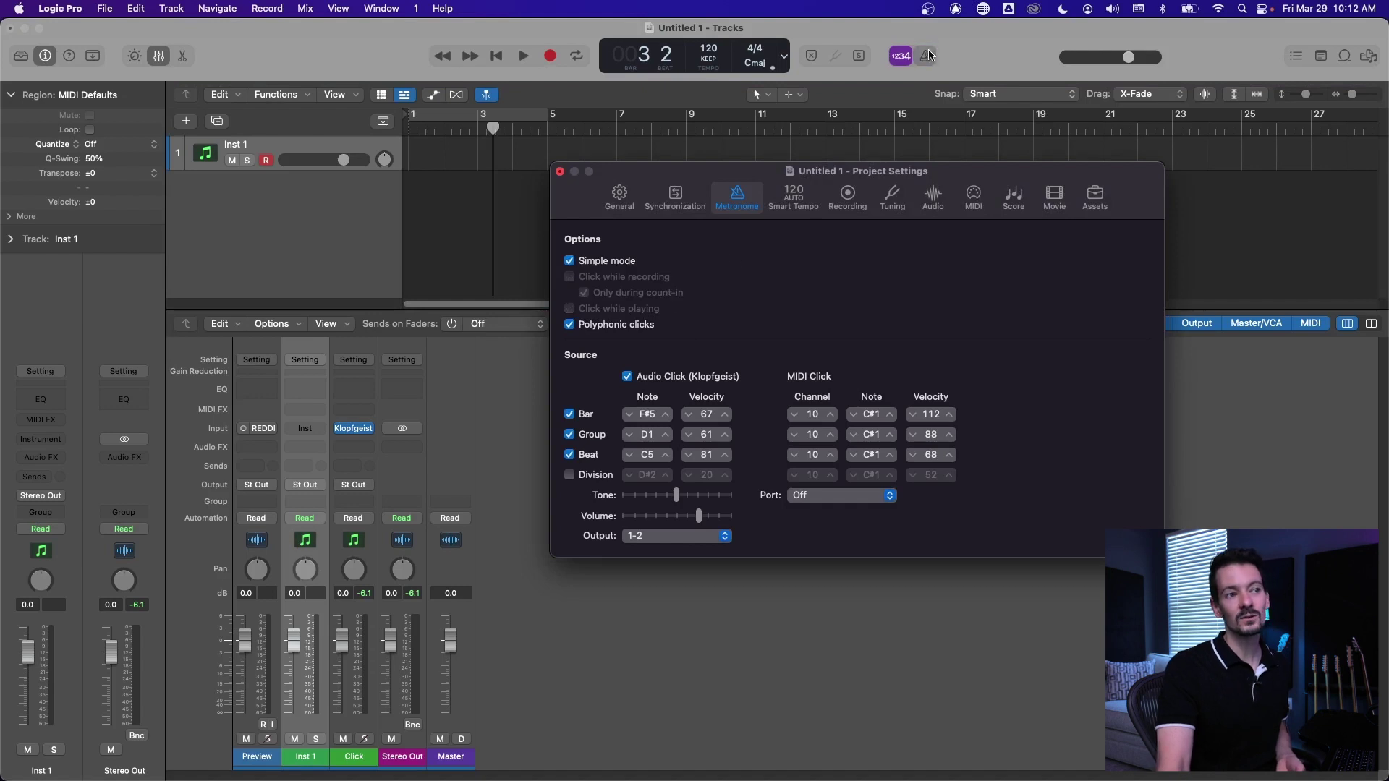
{"action": "left_click", "coordinate": [569, 260]}
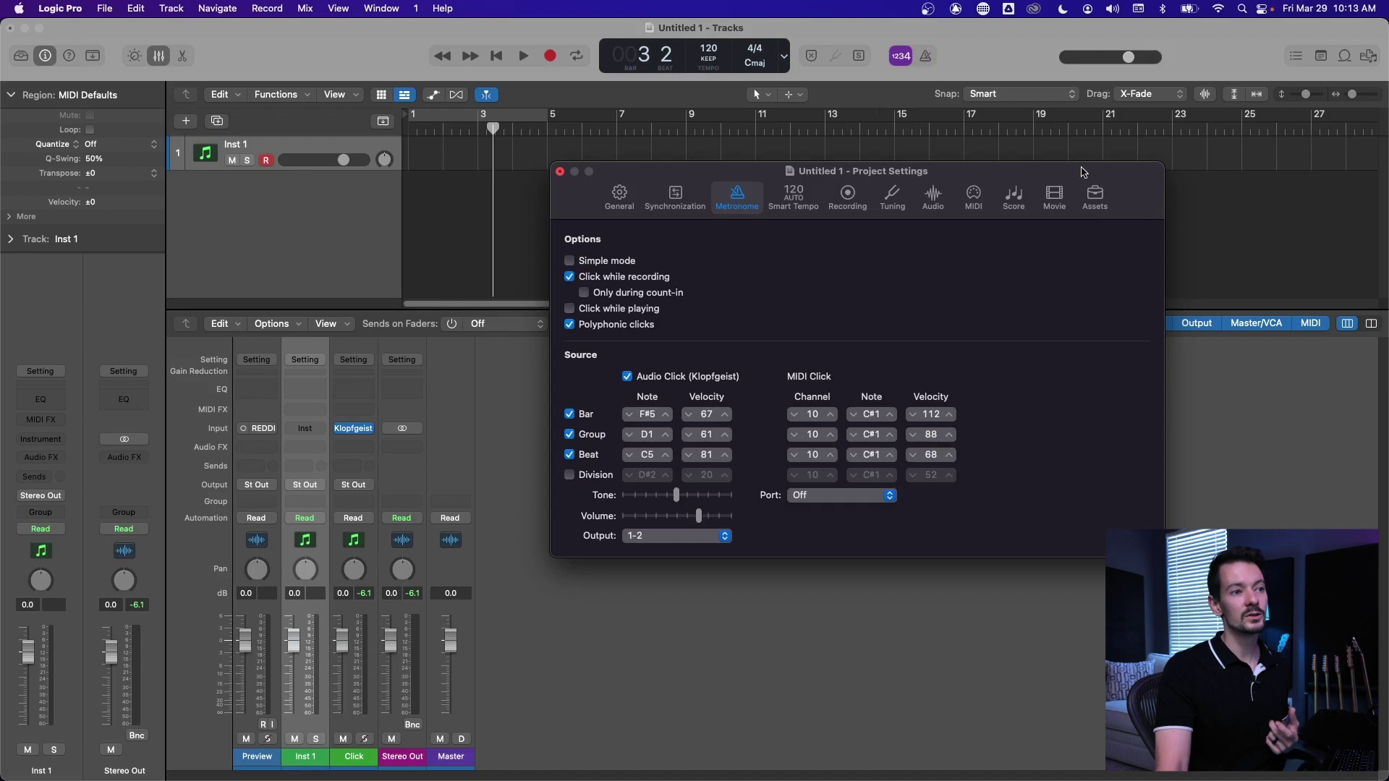
Turn the metronome on and enable Click while playing, testing with playback from bar 1.
{"action": "left_click_drag", "start_coordinate": [1084, 173], "coordinate": [1097, 252]}
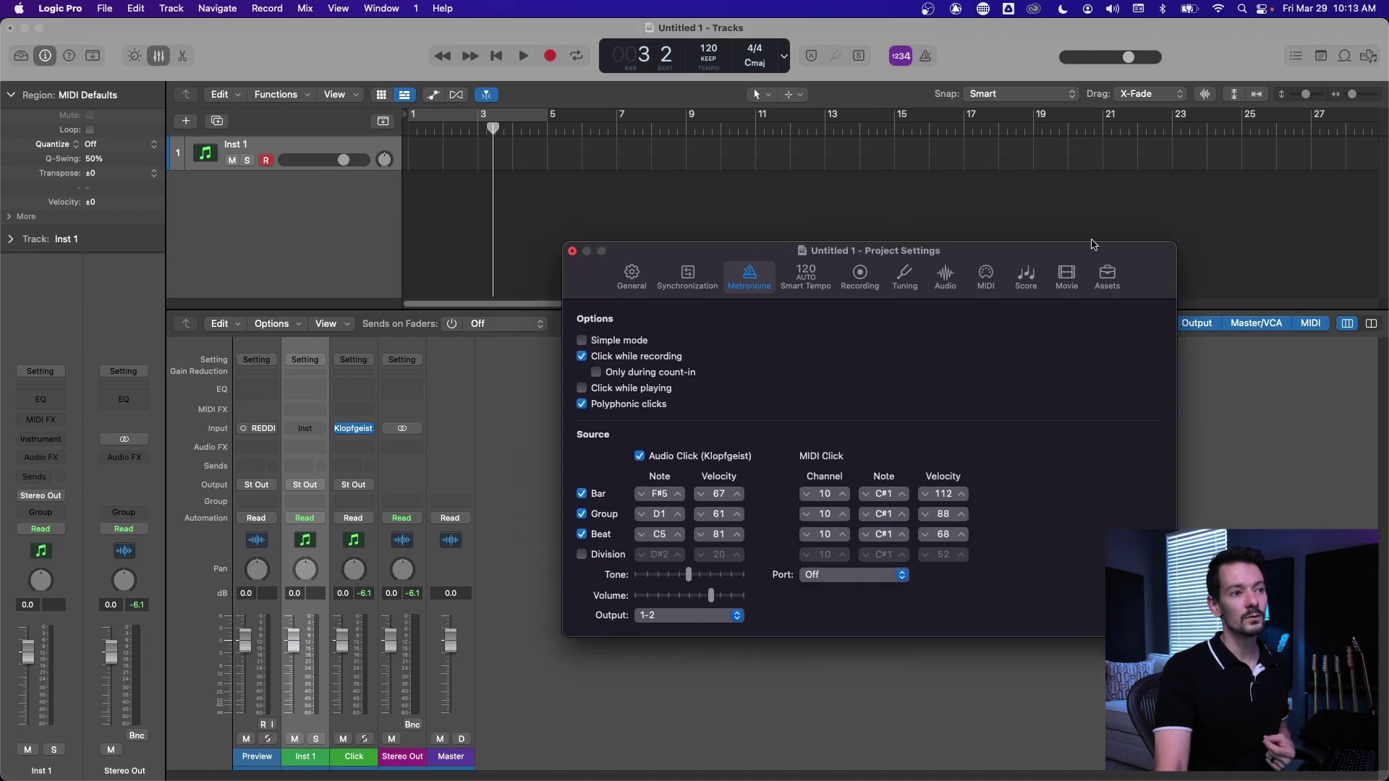
{"action": "left_click", "coordinate": [925, 58]}
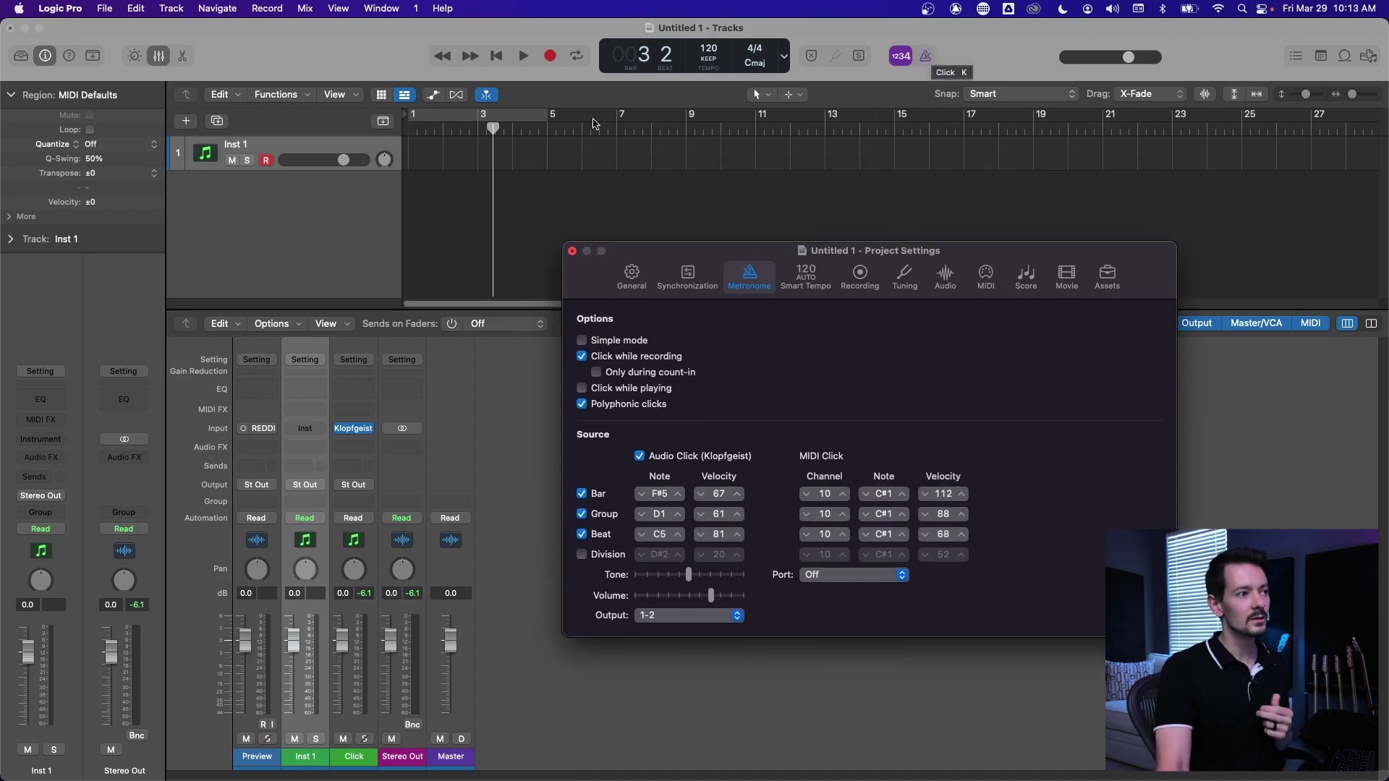
{"action": "key", "text": "Return"}
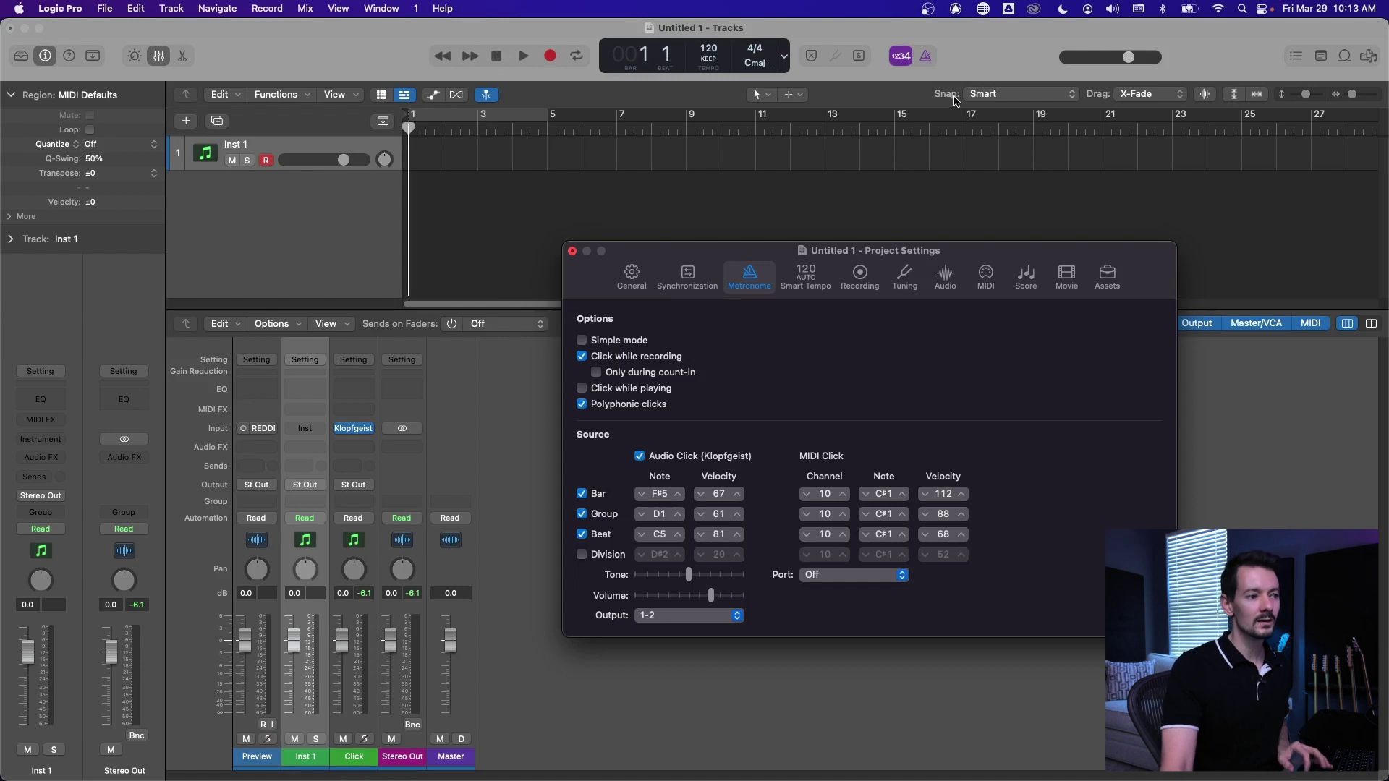
{"action": "key", "text": "space"}
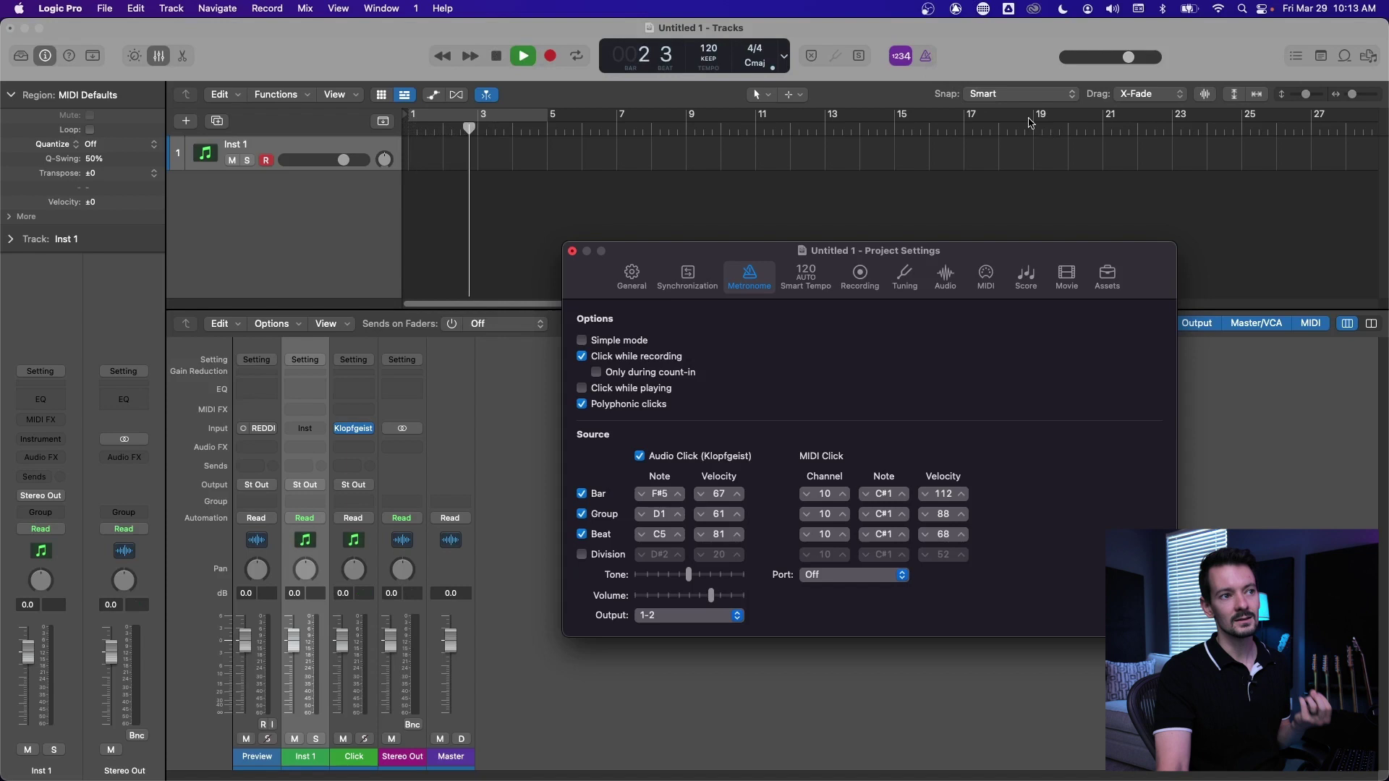
{"action": "left_click", "coordinate": [925, 54]}
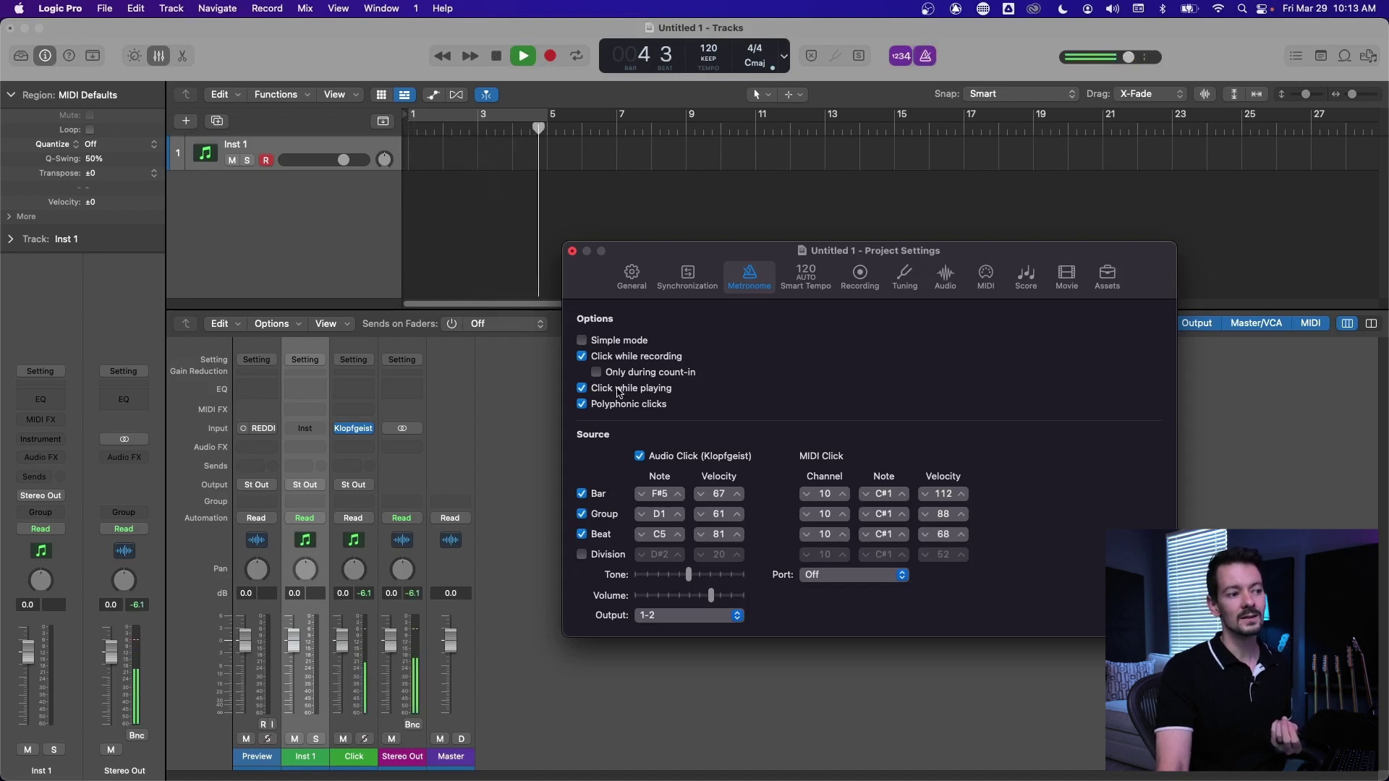
{"action": "key", "text": "space"}
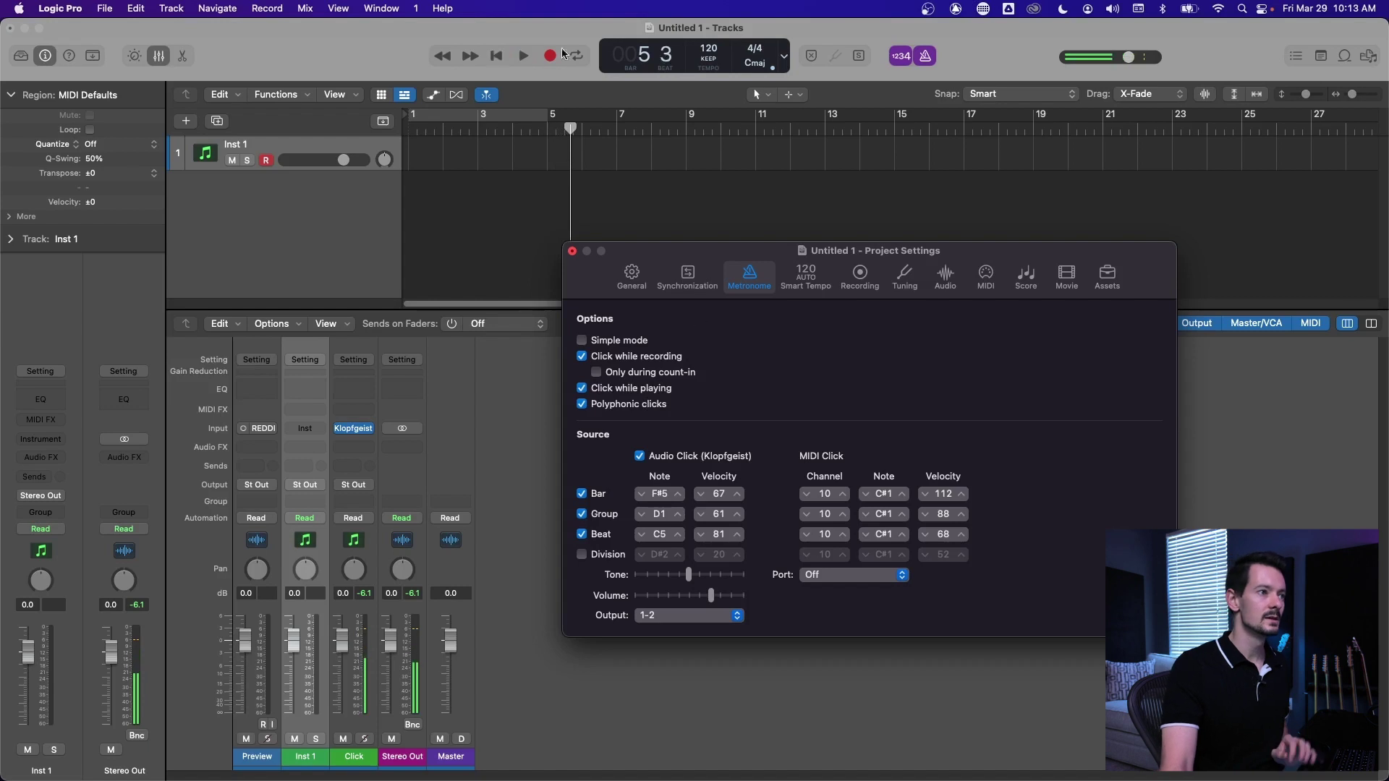
Turn off the count-in and test-record, toggling Click while recording off and back on.
{"action": "key", "text": "Return"}
{"action": "key", "text": "shift+k"}
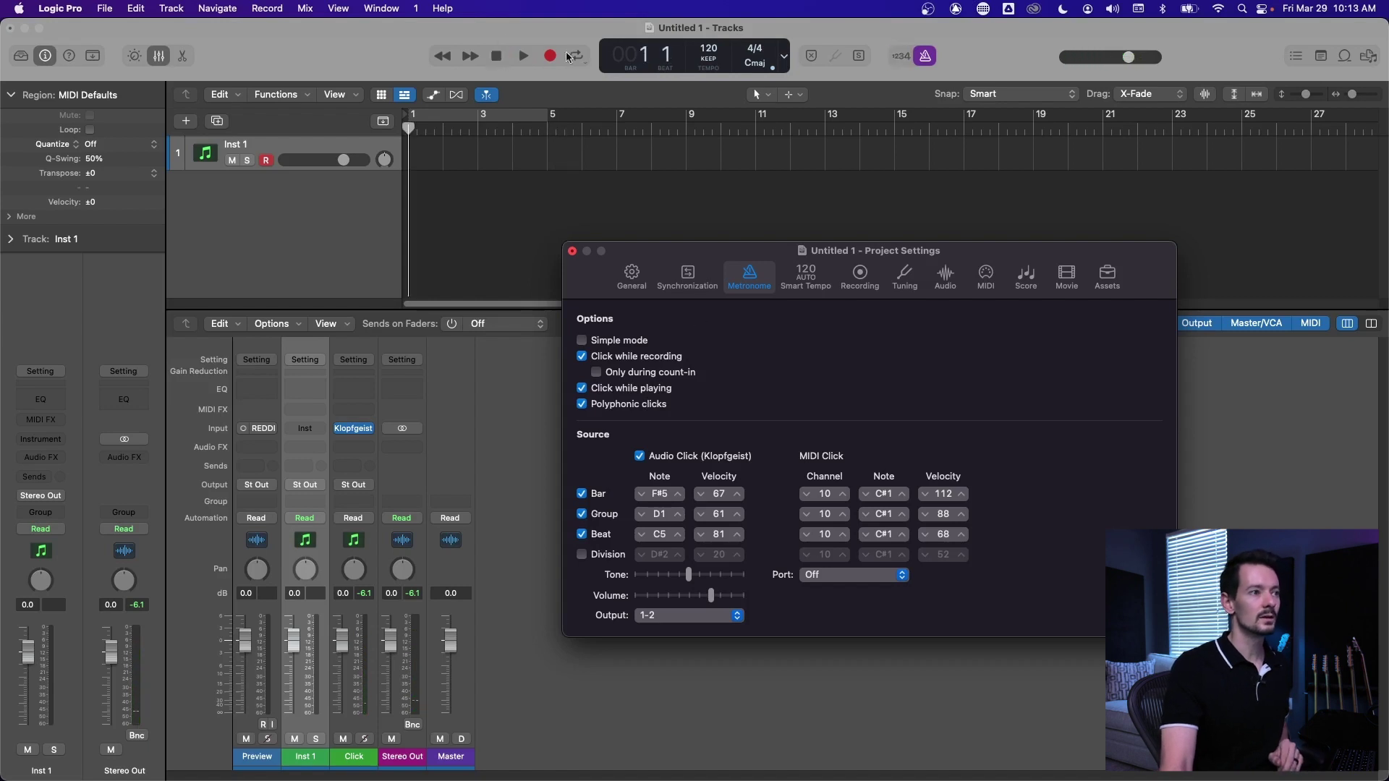
{"action": "left_click", "coordinate": [551, 55]}
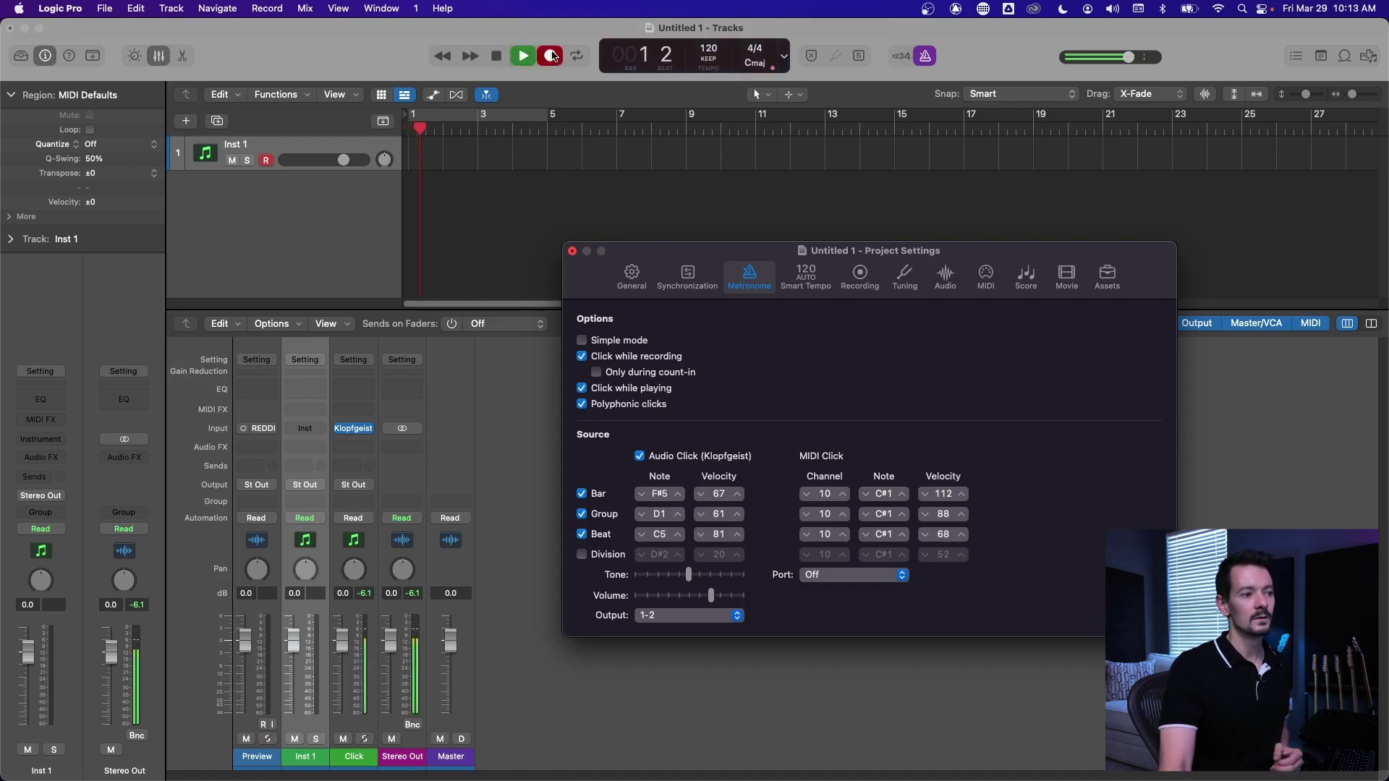
{"action": "left_click", "coordinate": [680, 356]}
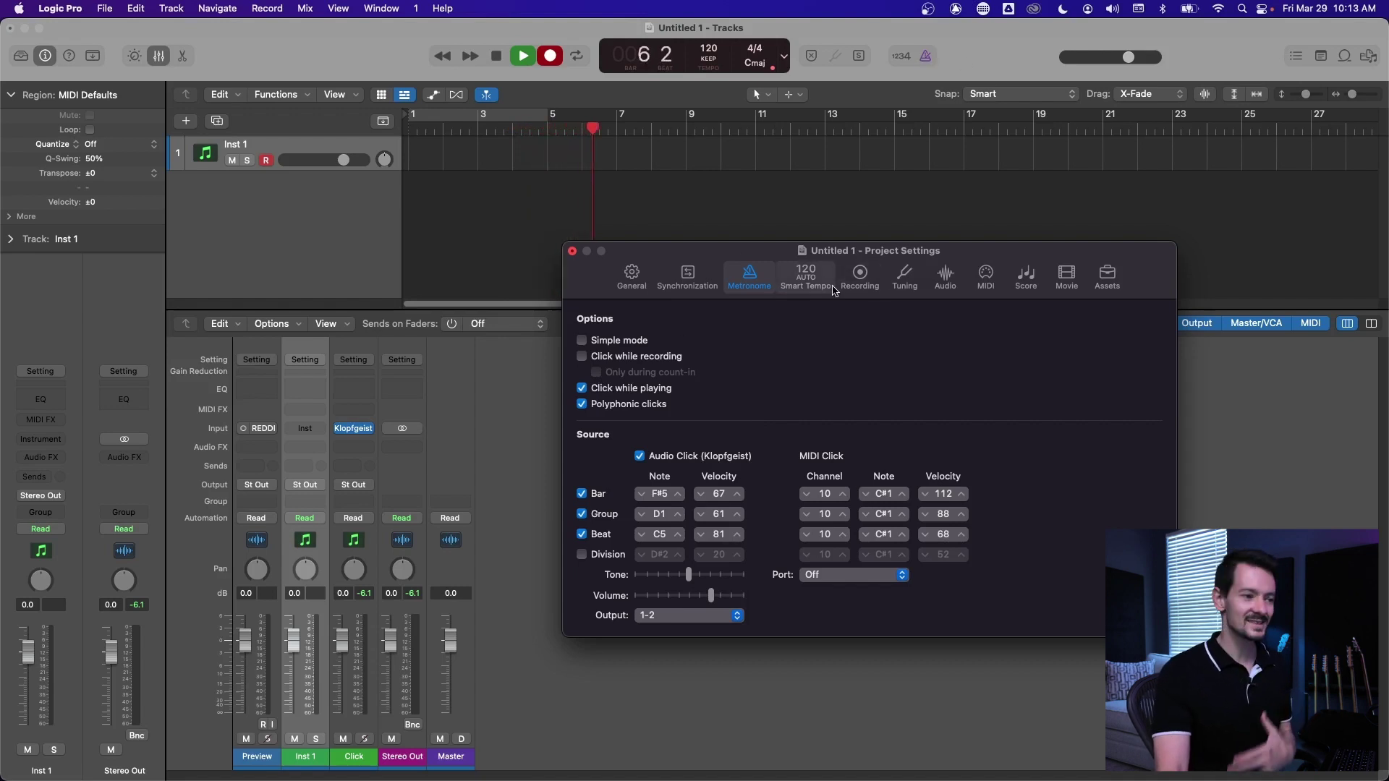
{"action": "key", "text": "space"}
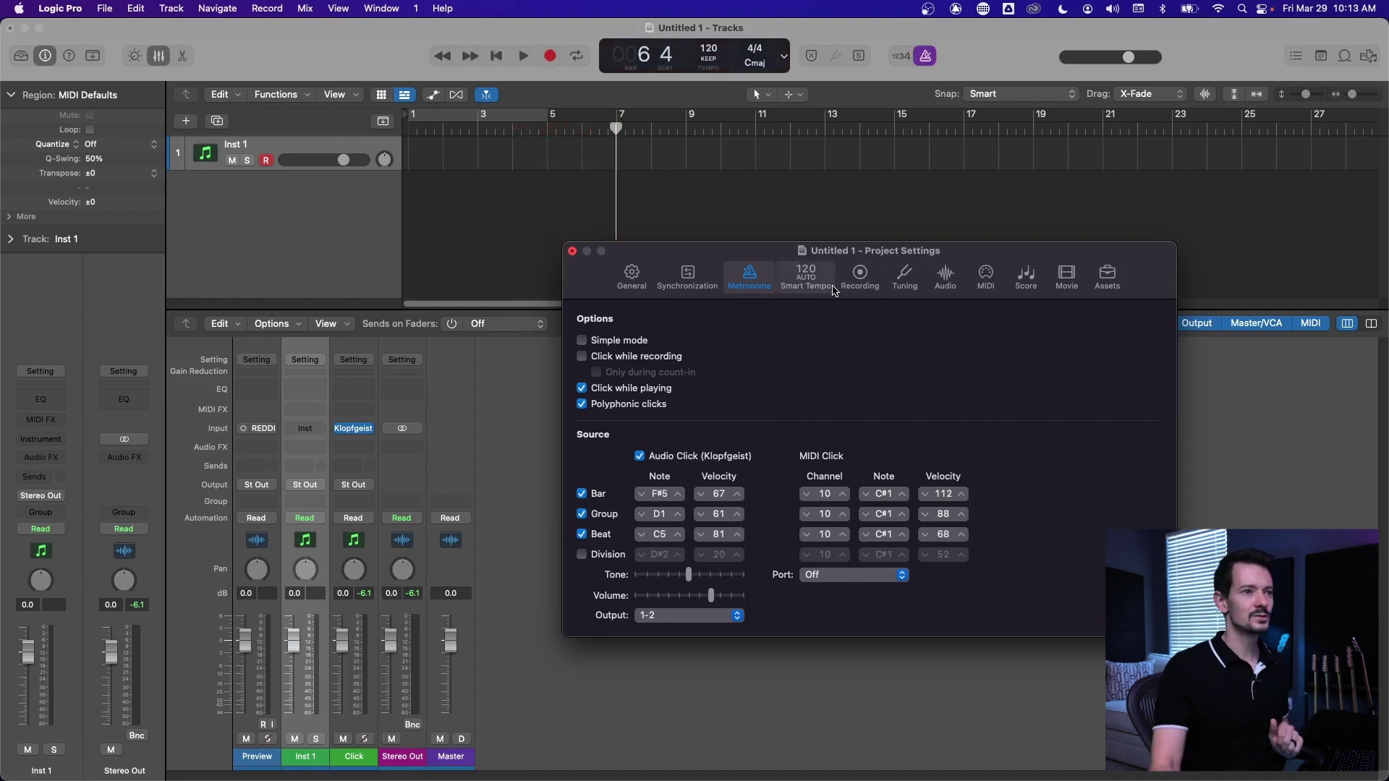
{"action": "left_click", "coordinate": [583, 356]}
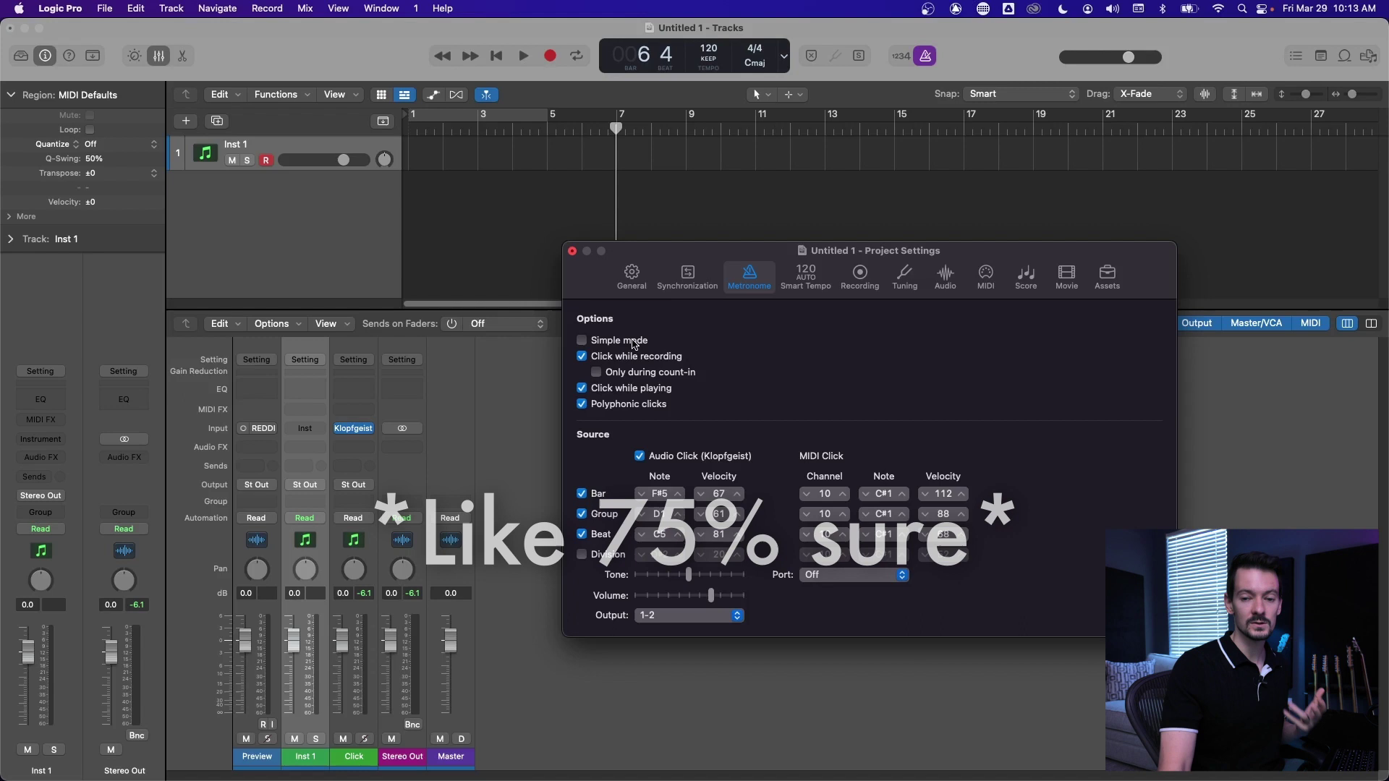
Check Simple mode and uncheck Polyphonic clicks in the Metronome settings.
{"action": "left_click", "coordinate": [583, 388]}
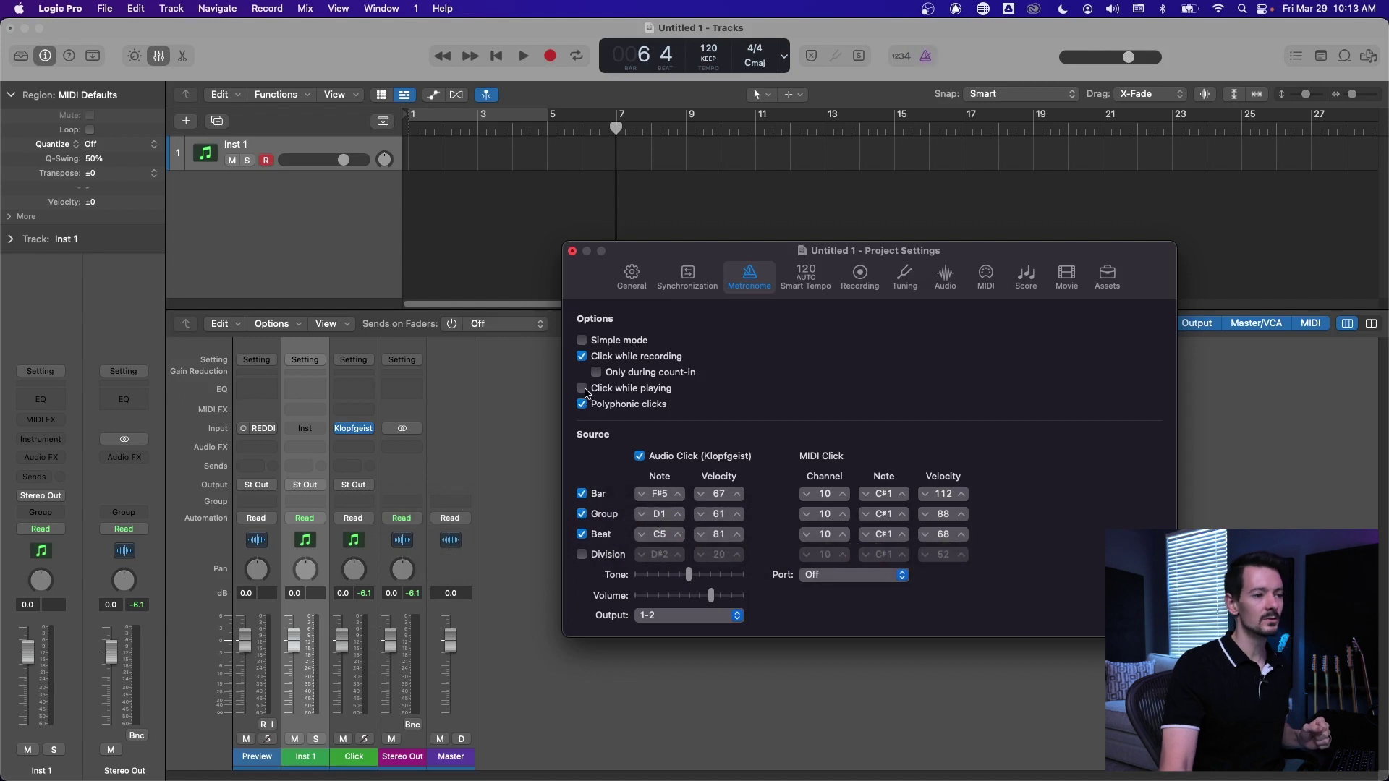
{"action": "left_click", "coordinate": [584, 340]}
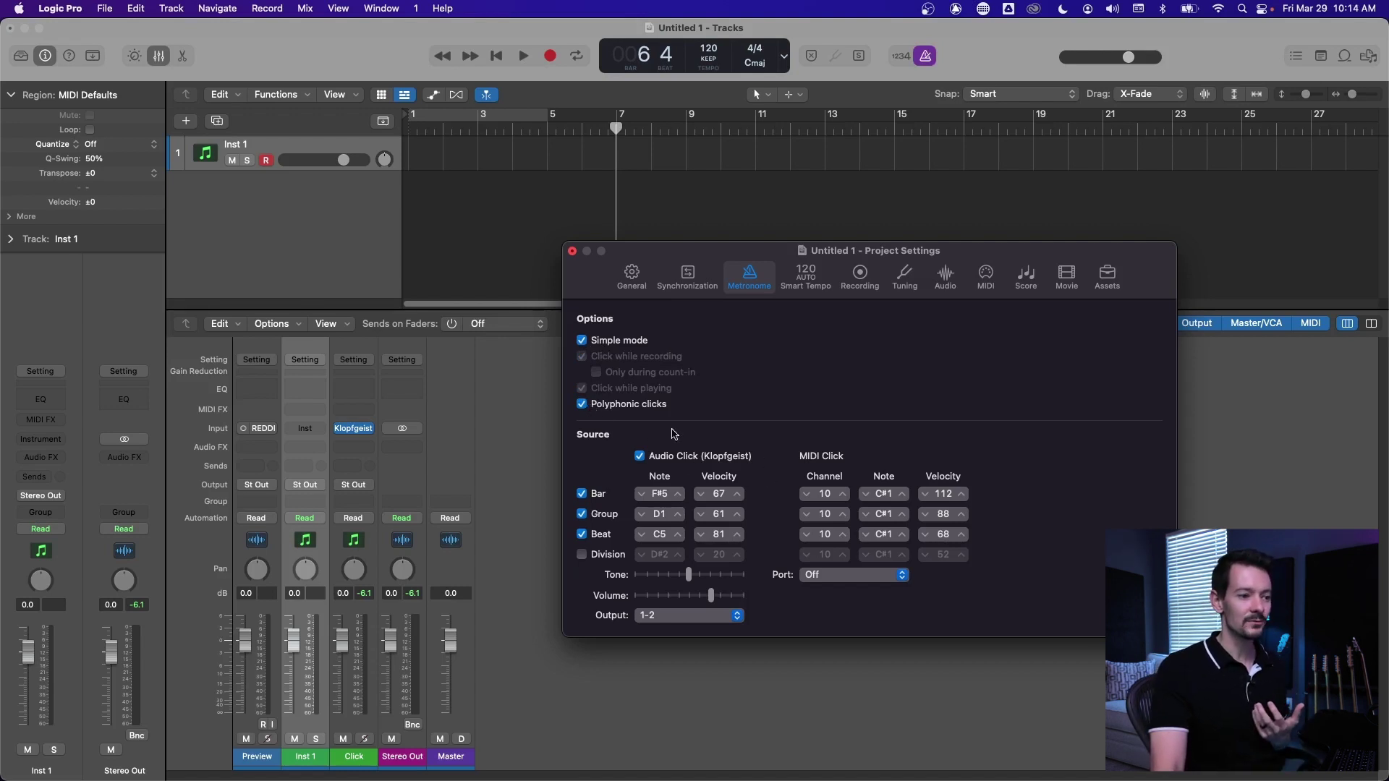
{"action": "left_click", "coordinate": [582, 403]}
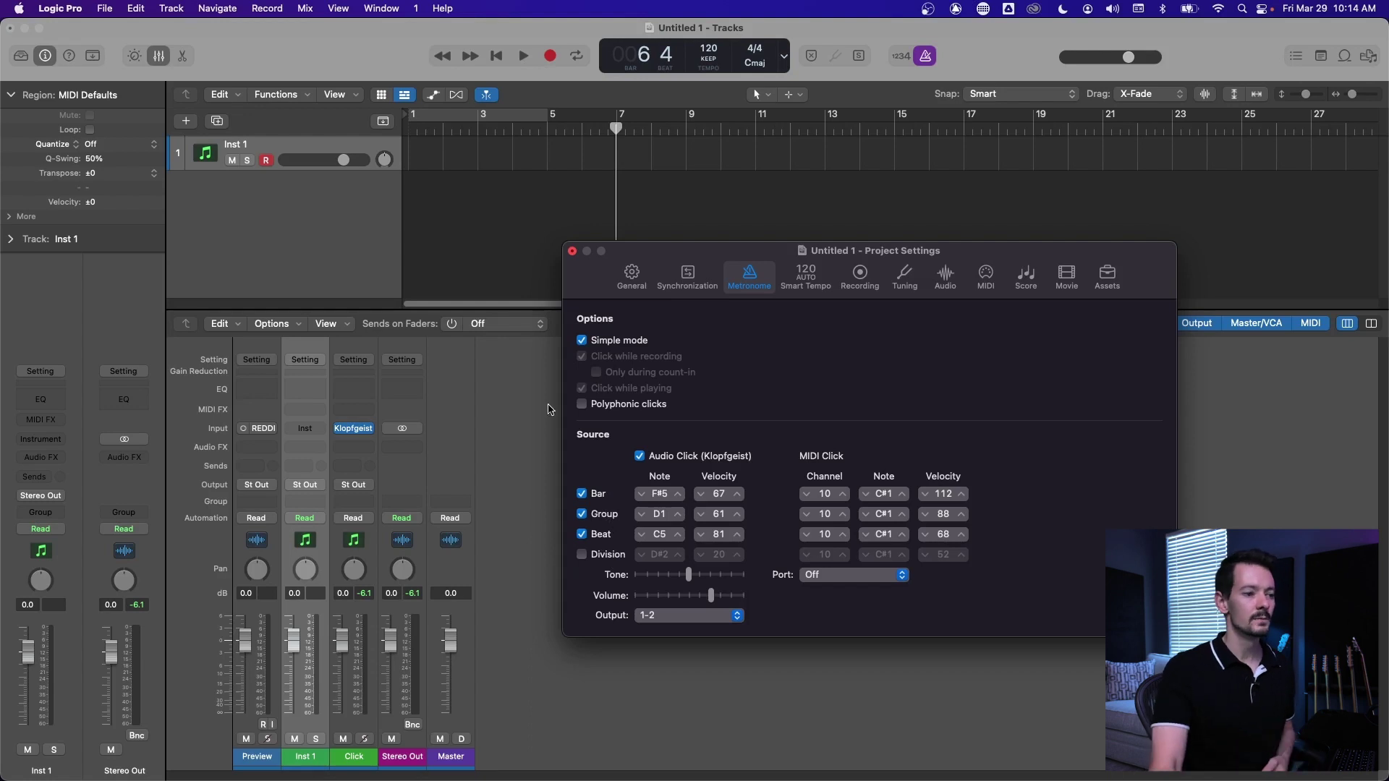
Silence the Group and Beat clicks and play from bar 1 to hear the bar-only click.
{"action": "left_click", "coordinate": [583, 514]}
{"action": "left_click", "coordinate": [583, 535]}
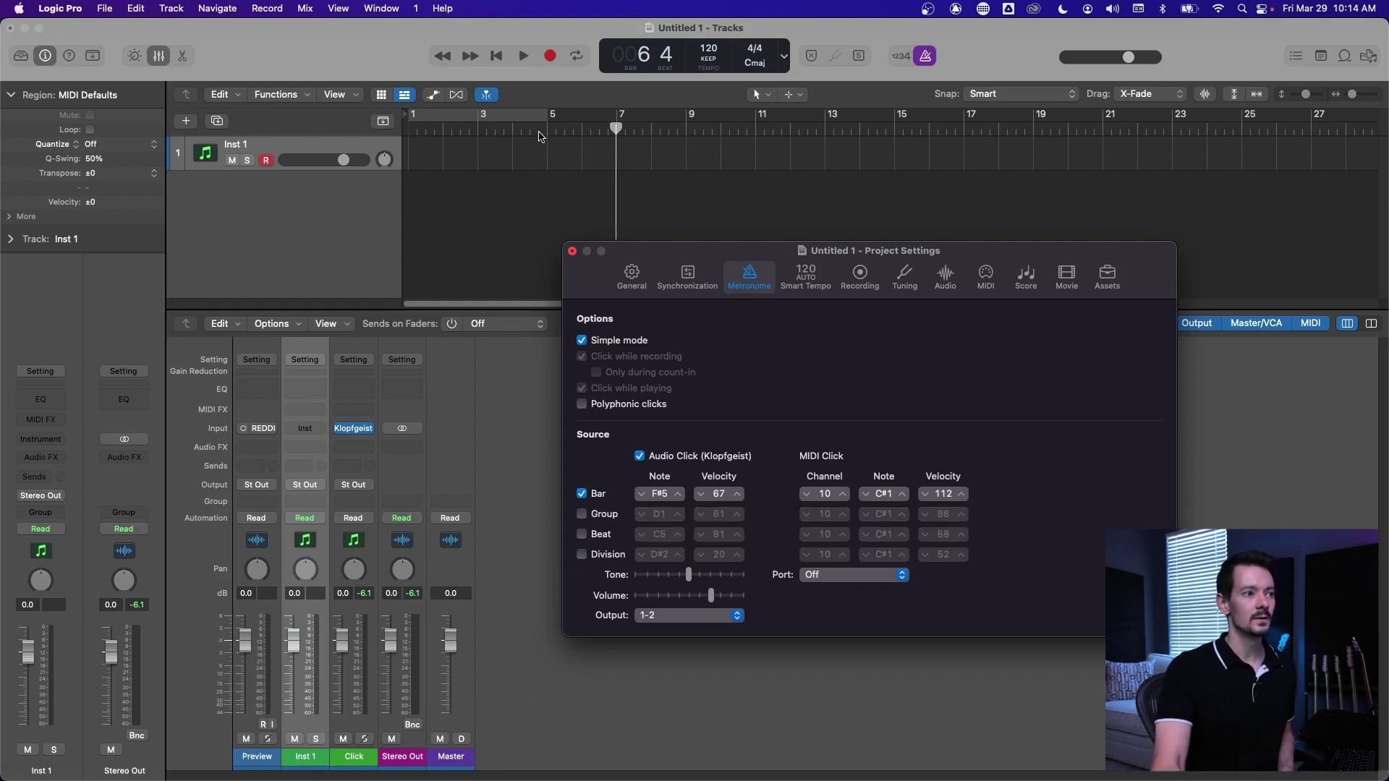
{"action": "left_click", "coordinate": [570, 131]}
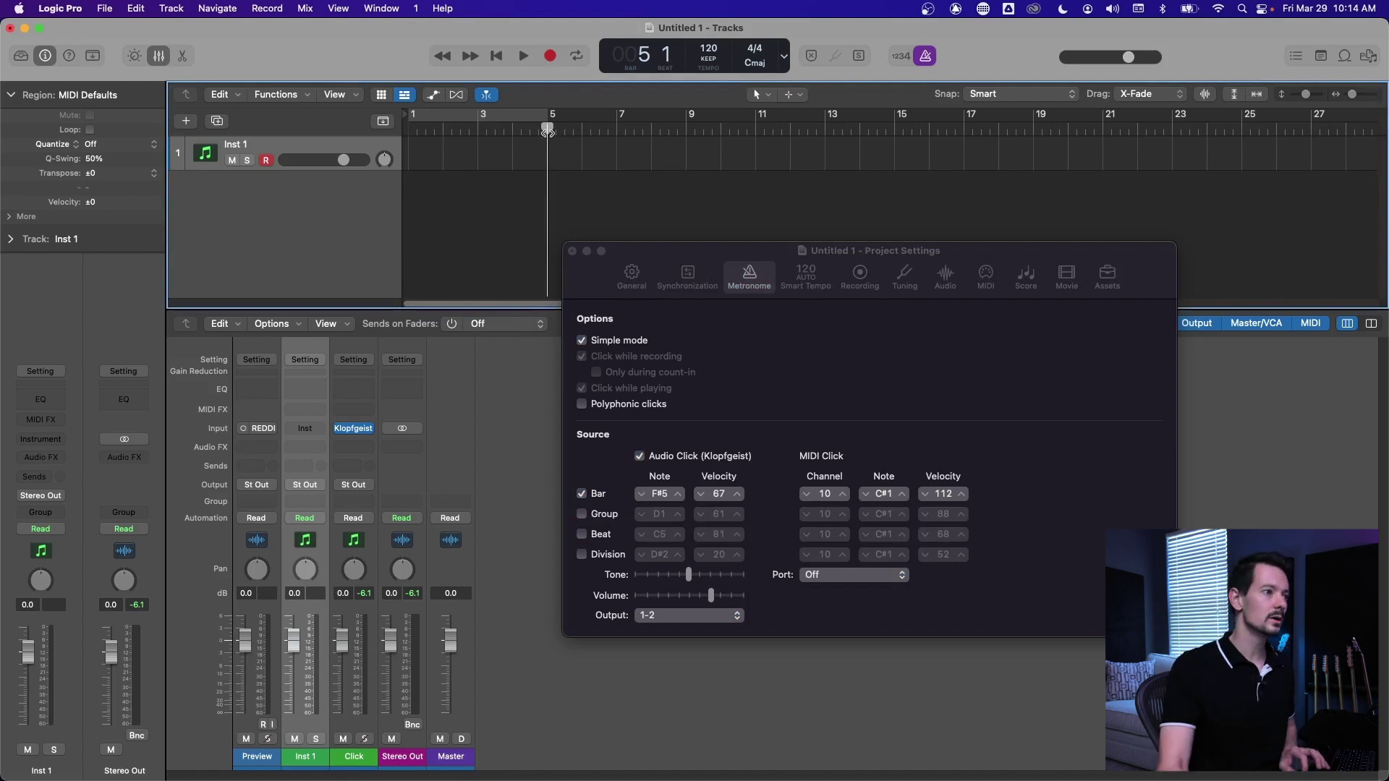
{"action": "left_click", "coordinate": [412, 130]}
{"action": "key", "text": "super+Right"}
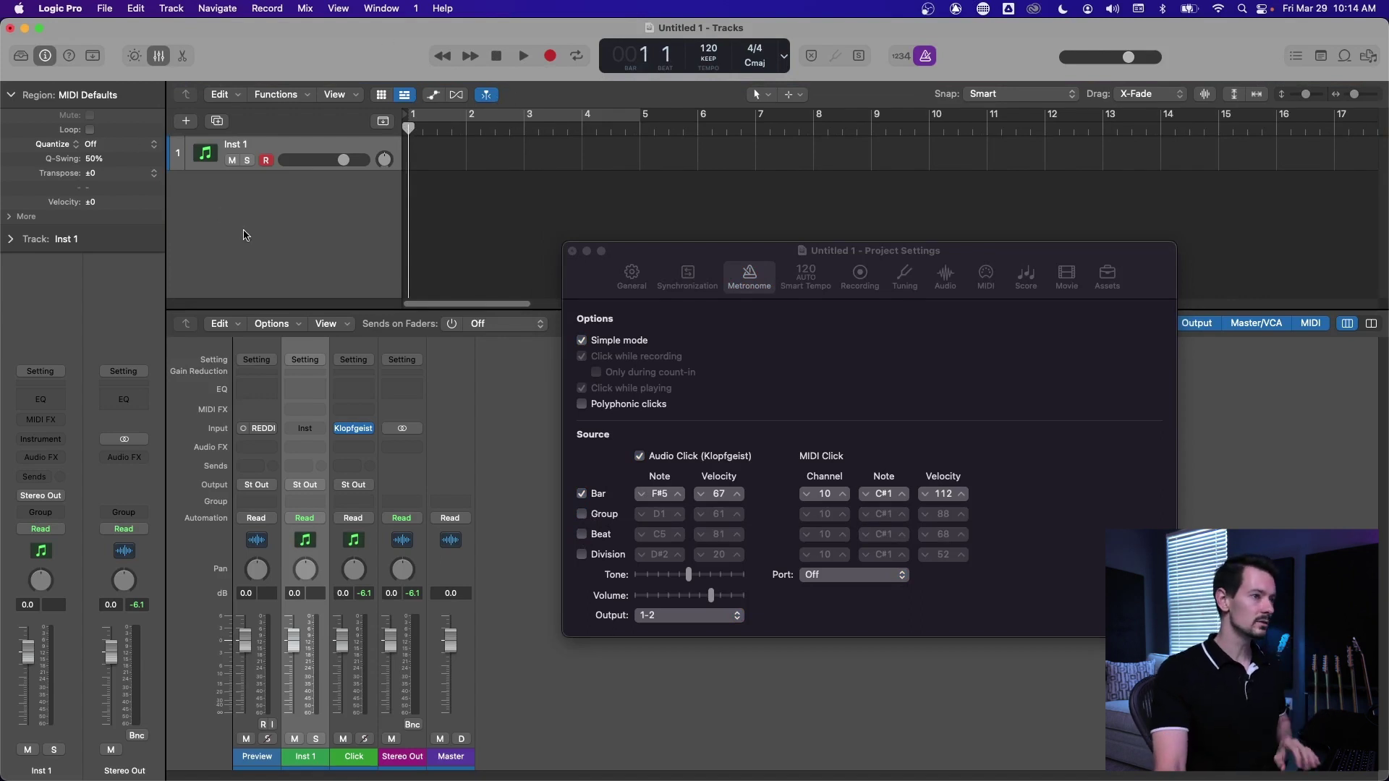
{"action": "key", "text": "space"}
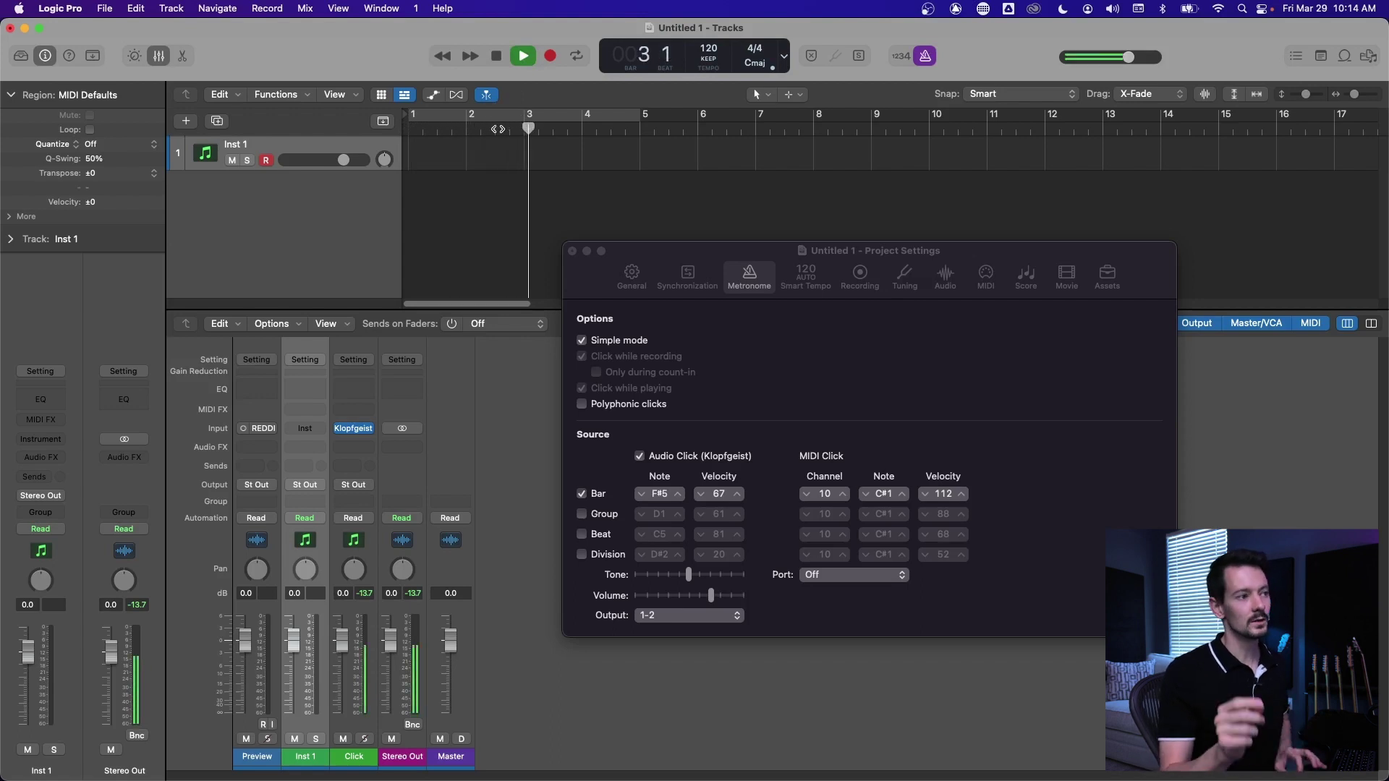
{"action": "key", "text": "space"}
Turn Beat back on, silence Bar, and play from bar 1 to hear the beat-only click.
{"action": "left_click", "coordinate": [583, 535]}
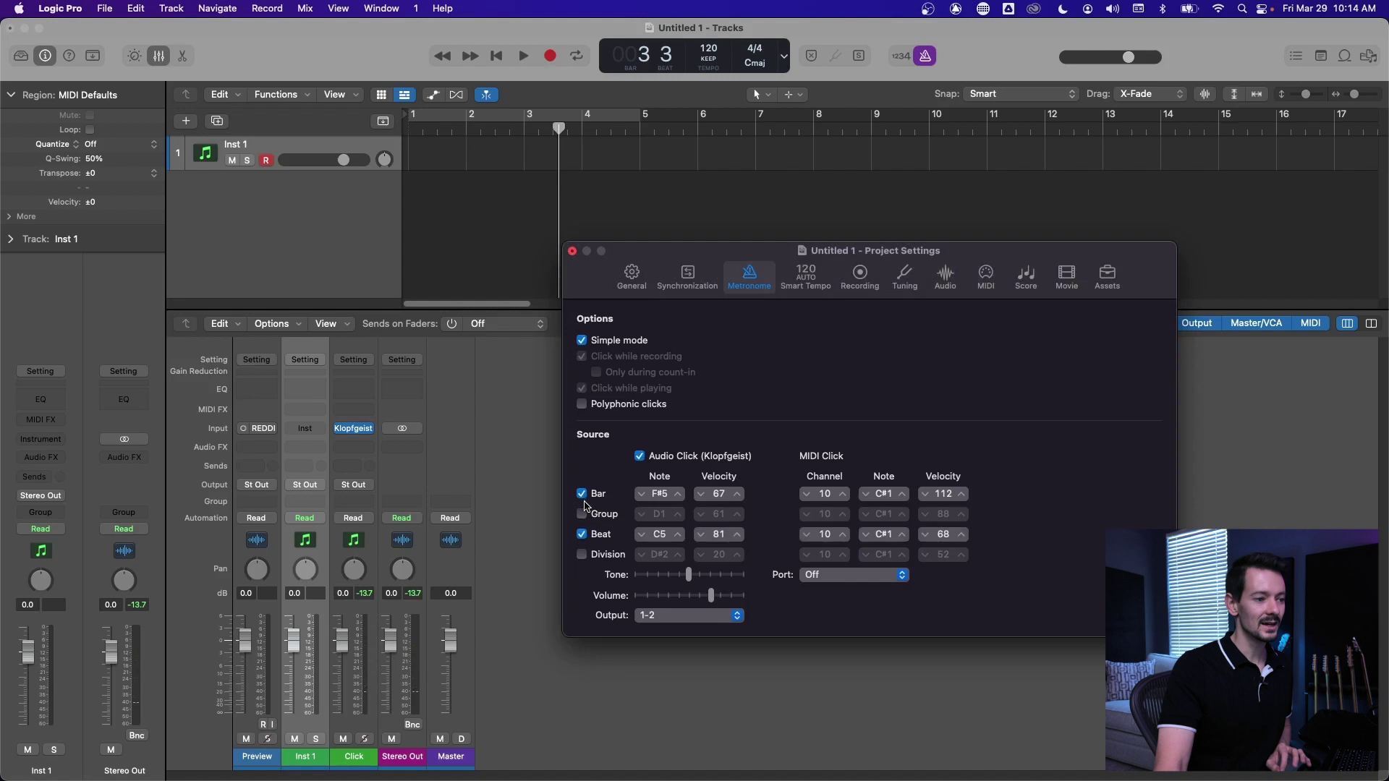
{"action": "left_click", "coordinate": [583, 495]}
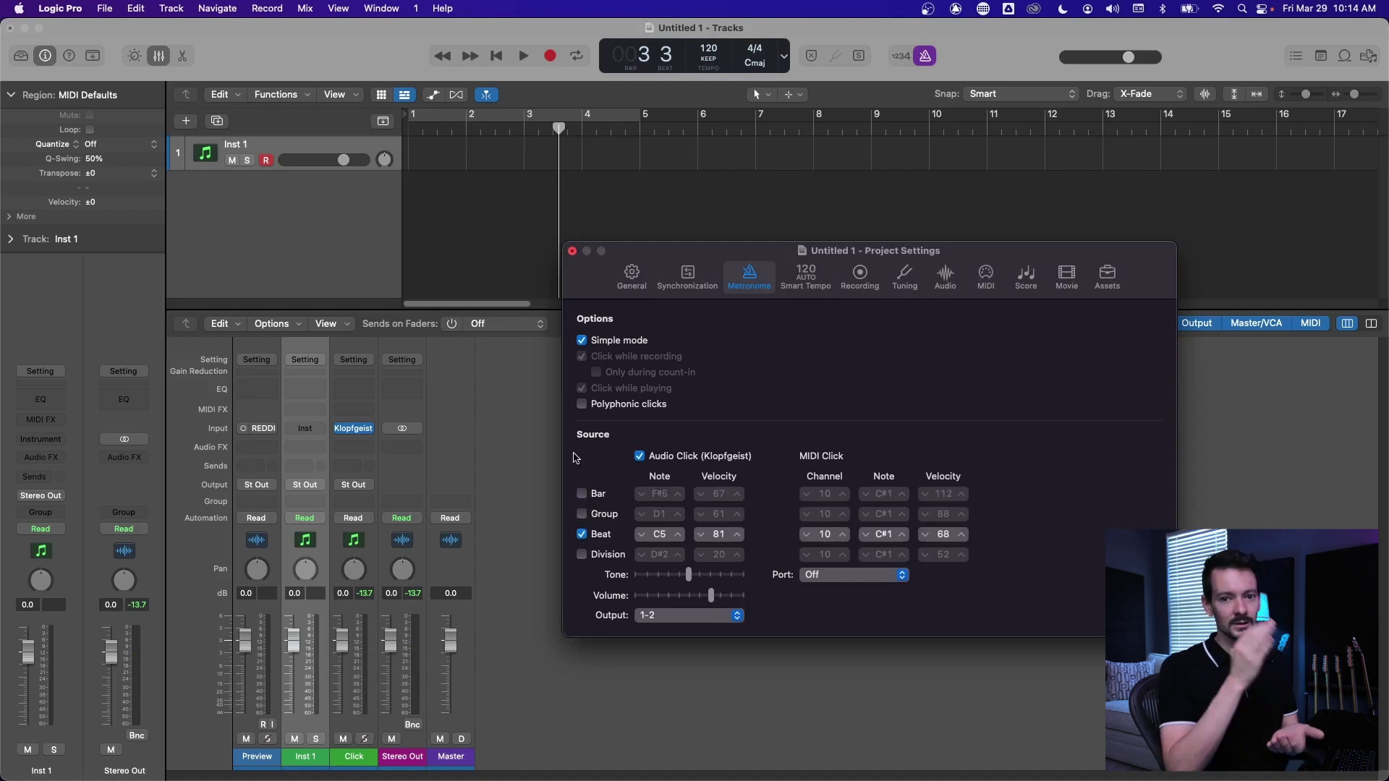
{"action": "key", "text": "Return"}
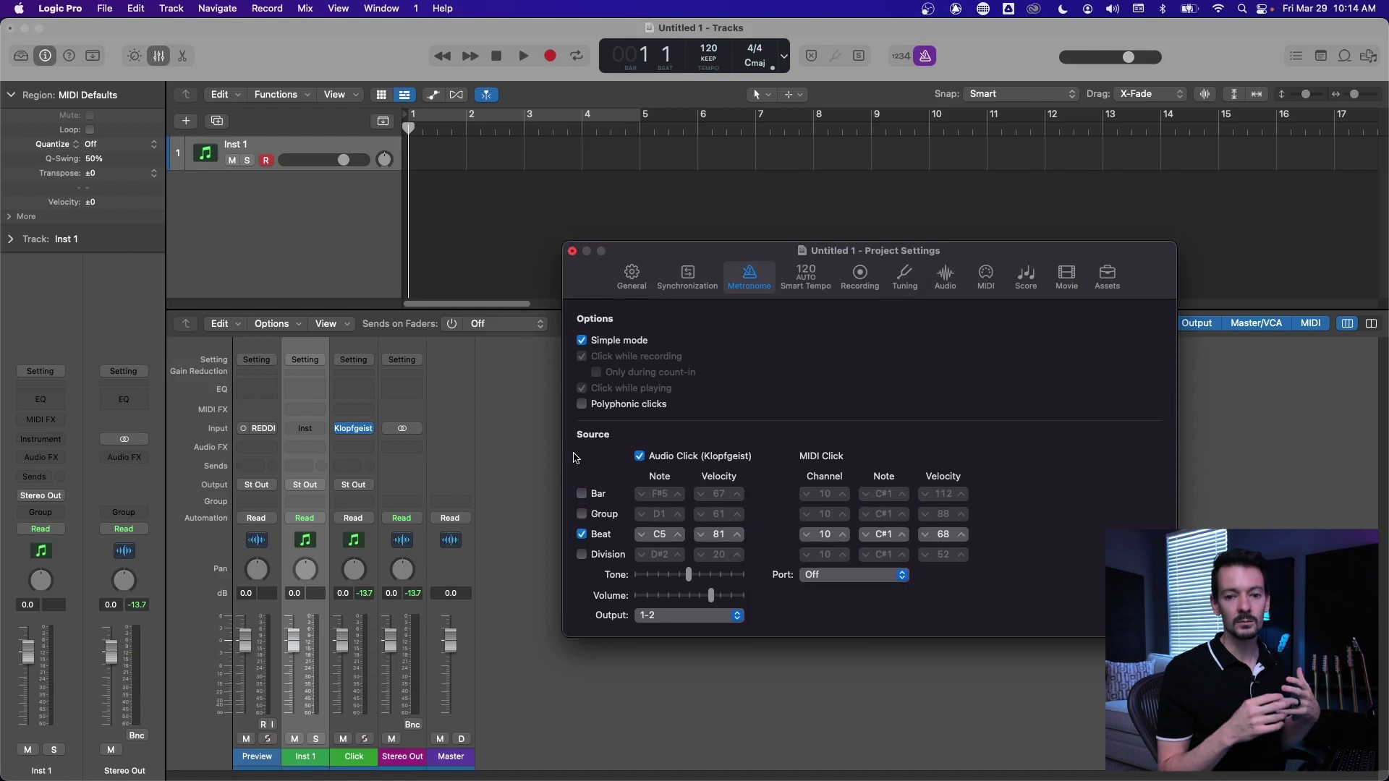
{"action": "key", "text": "space"}
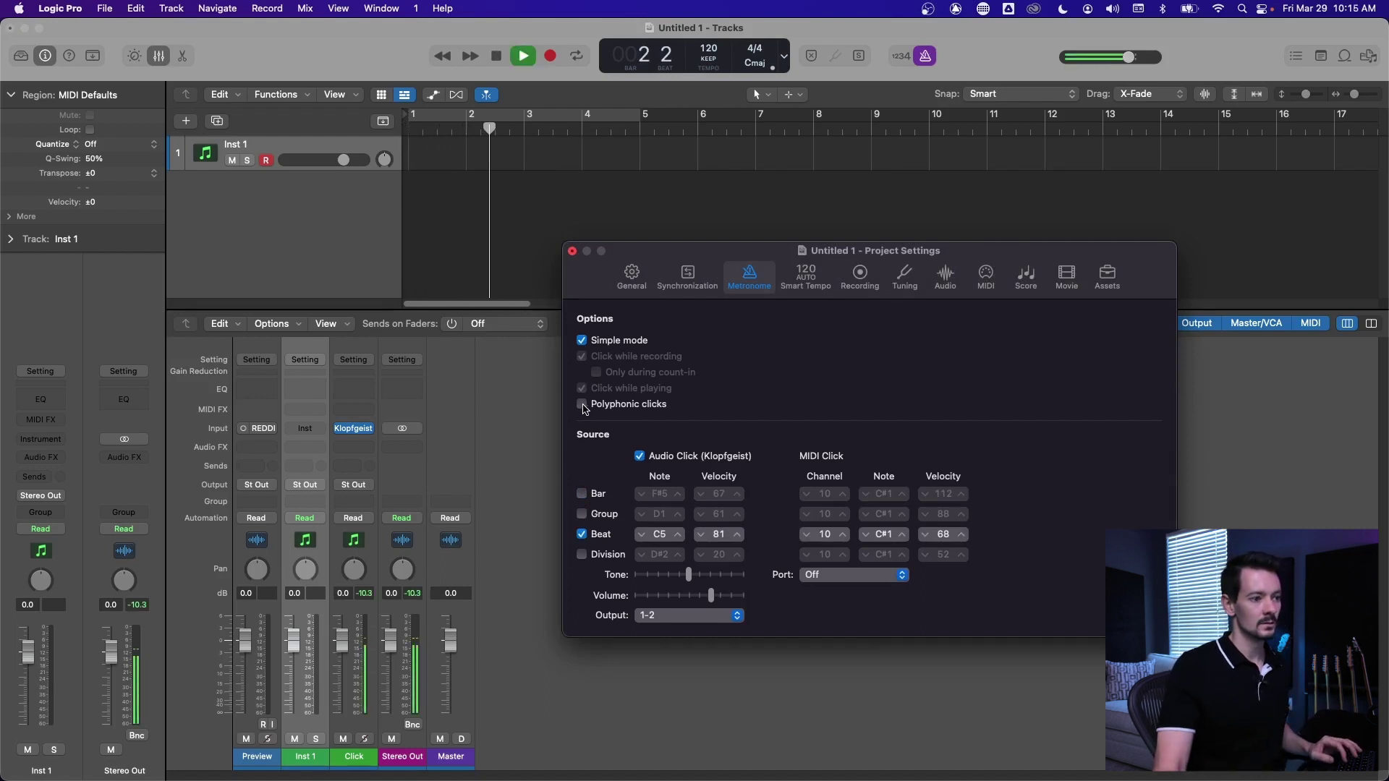
{"action": "key", "text": "space"}
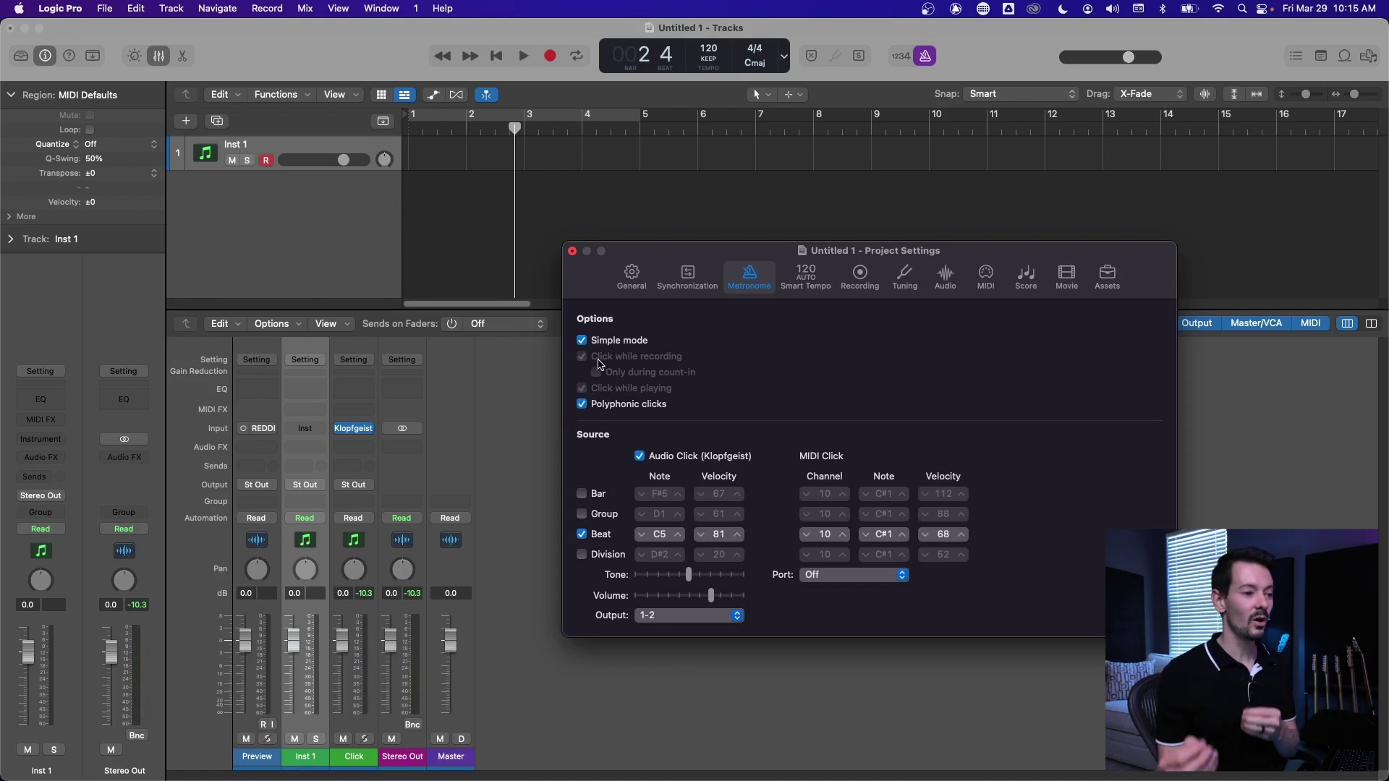
Re-enable the Bar and Group clicks, play from the start, and turn off Polyphonic clicks.
{"action": "left_click", "coordinate": [584, 496]}
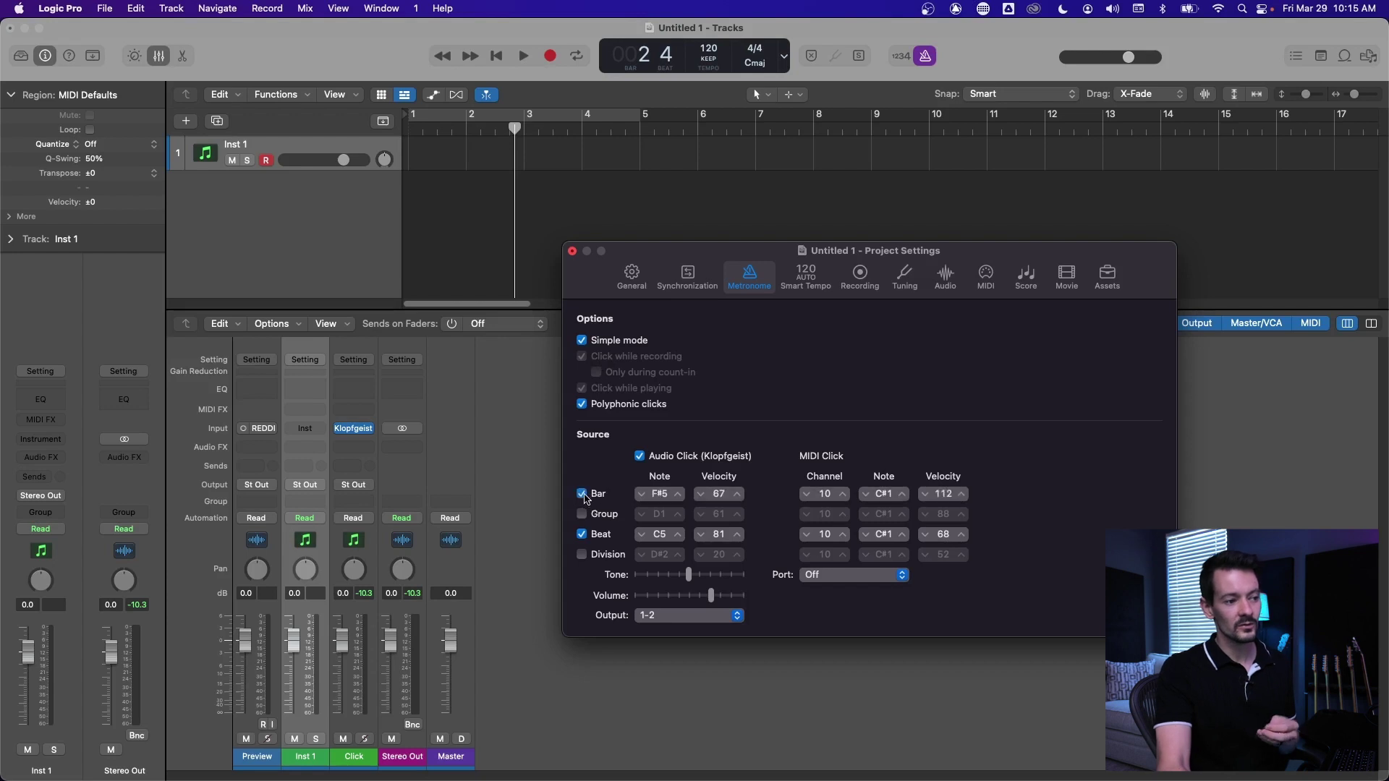
{"action": "left_click", "coordinate": [586, 518]}
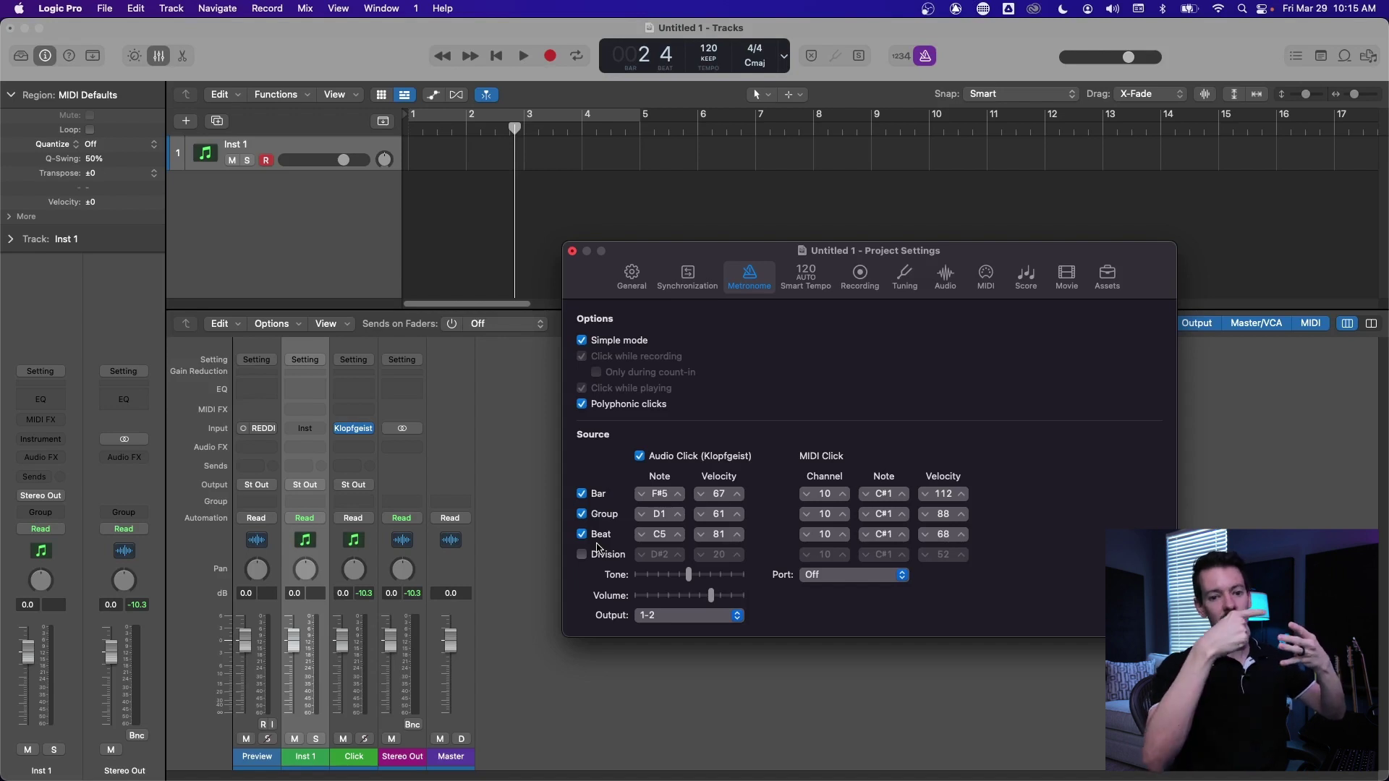
{"action": "left_click", "coordinate": [497, 56]}
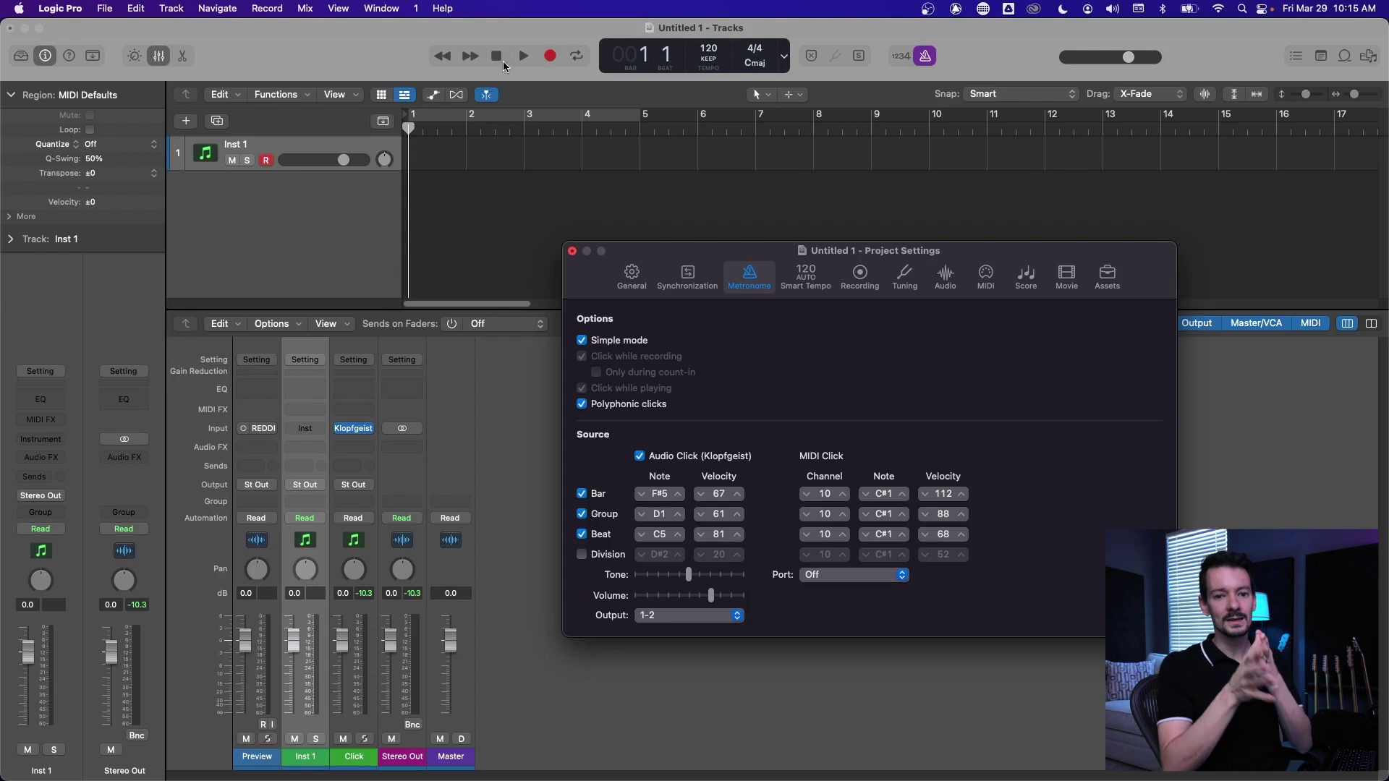
{"action": "key", "text": "space"}
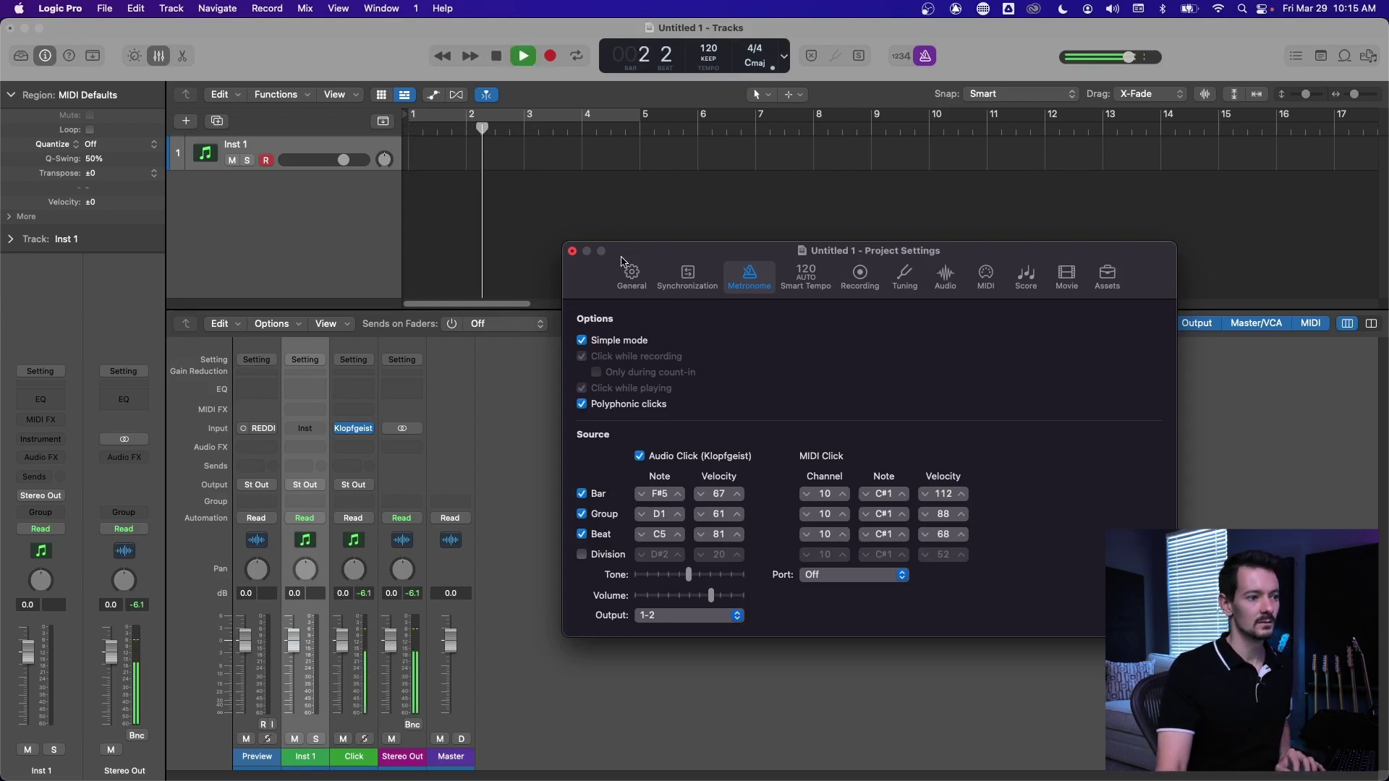
{"action": "left_click", "coordinate": [622, 404]}
{"action": "key", "text": "space"}
Re-enable Polyphonic clicks, turn off Group, and lower the Beat velocity to 79 during playback.
{"action": "key", "text": "Return"}
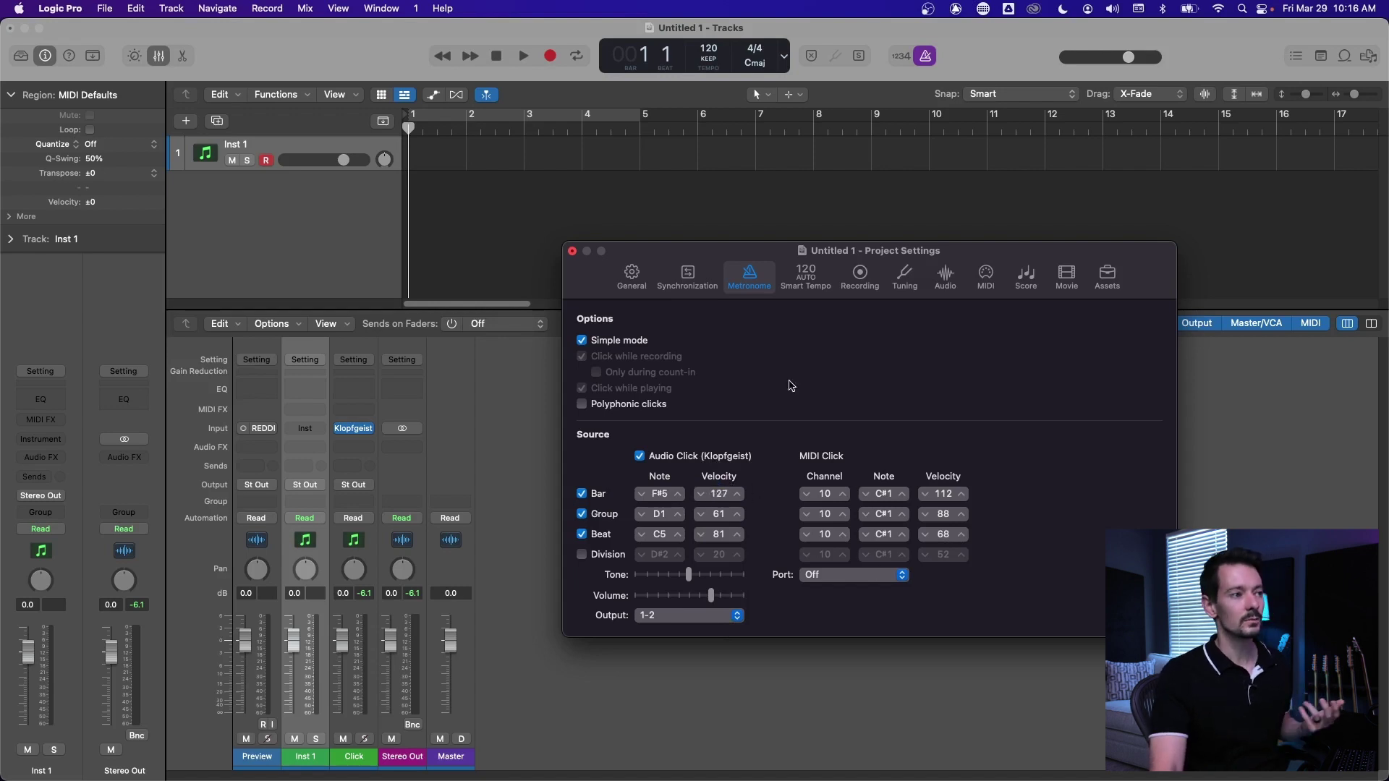
{"action": "left_click", "coordinate": [582, 403]}
{"action": "key", "text": "space"}
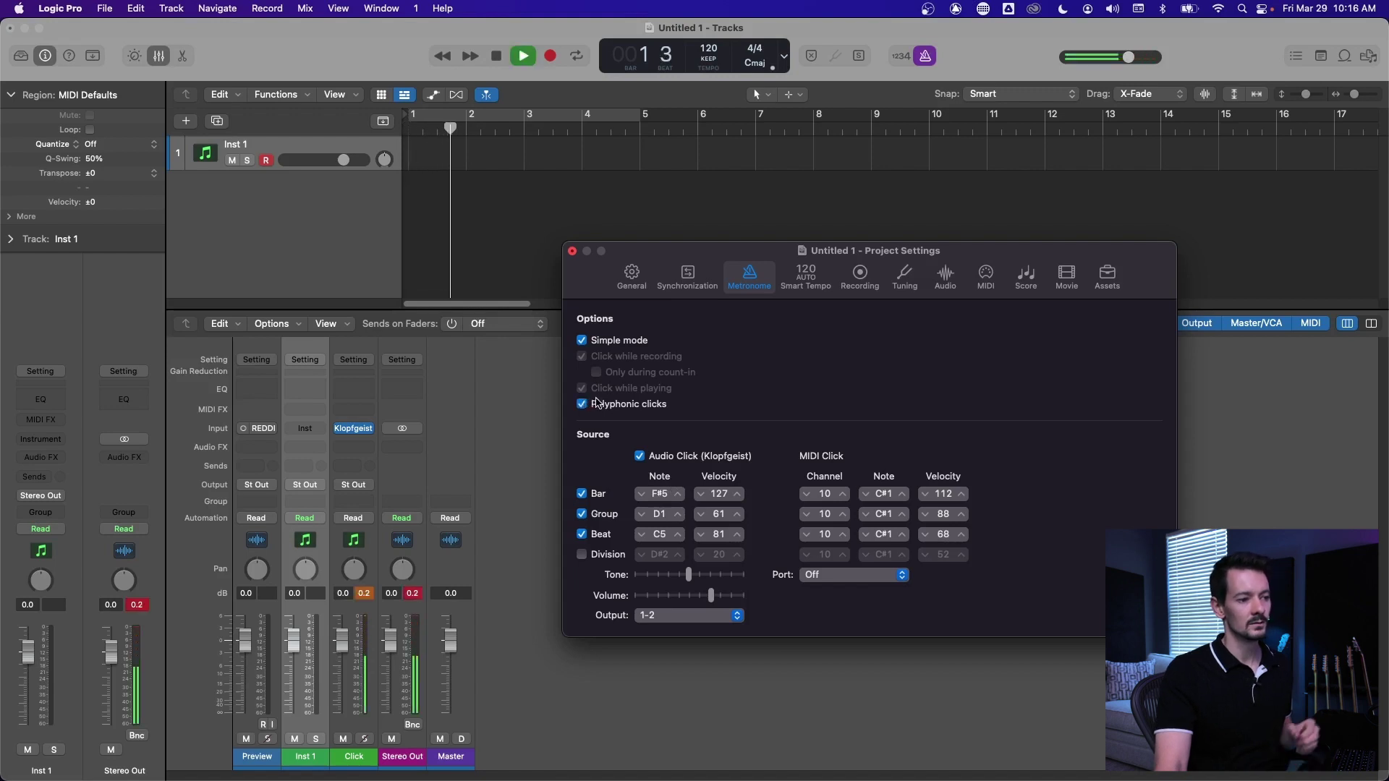
{"action": "left_click", "coordinate": [582, 514]}
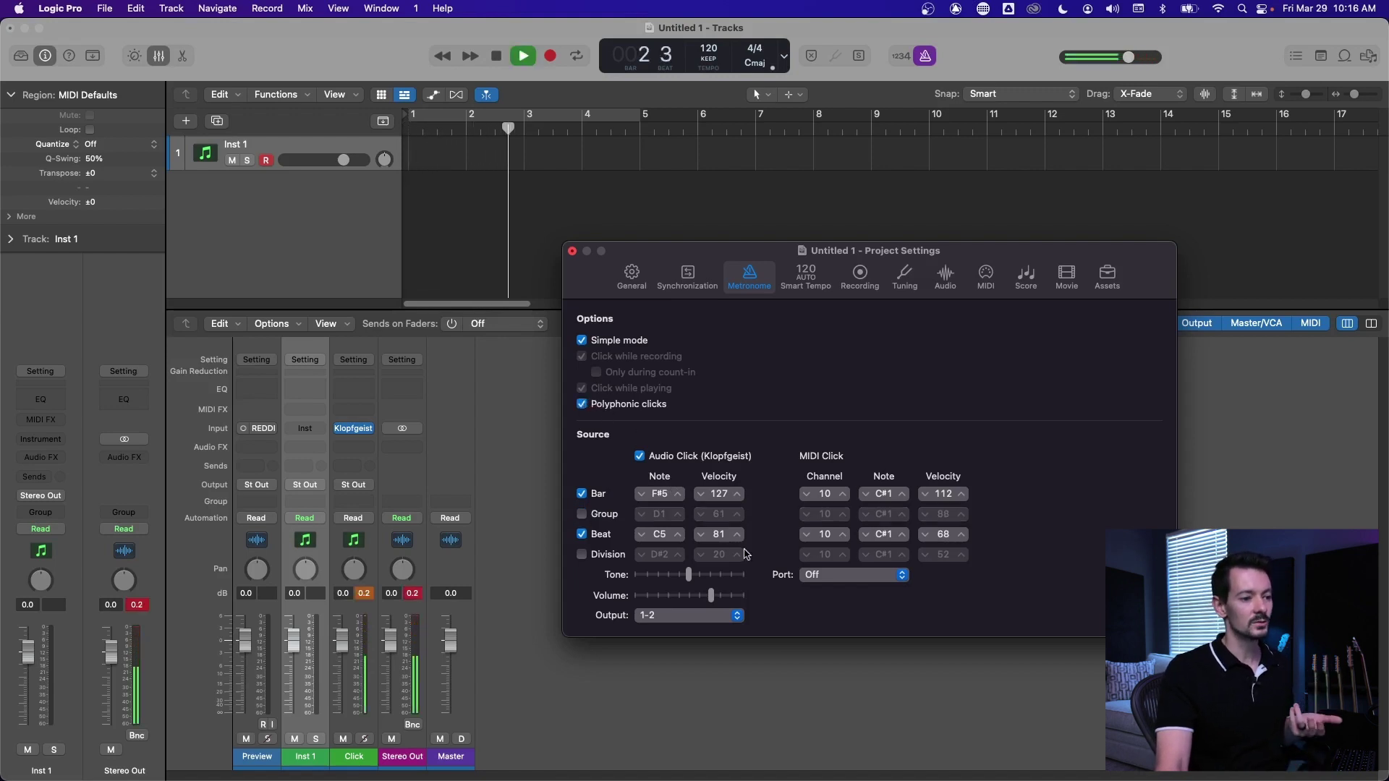
{"action": "left_click_drag", "start_coordinate": [719, 534], "coordinate": [723, 501]}
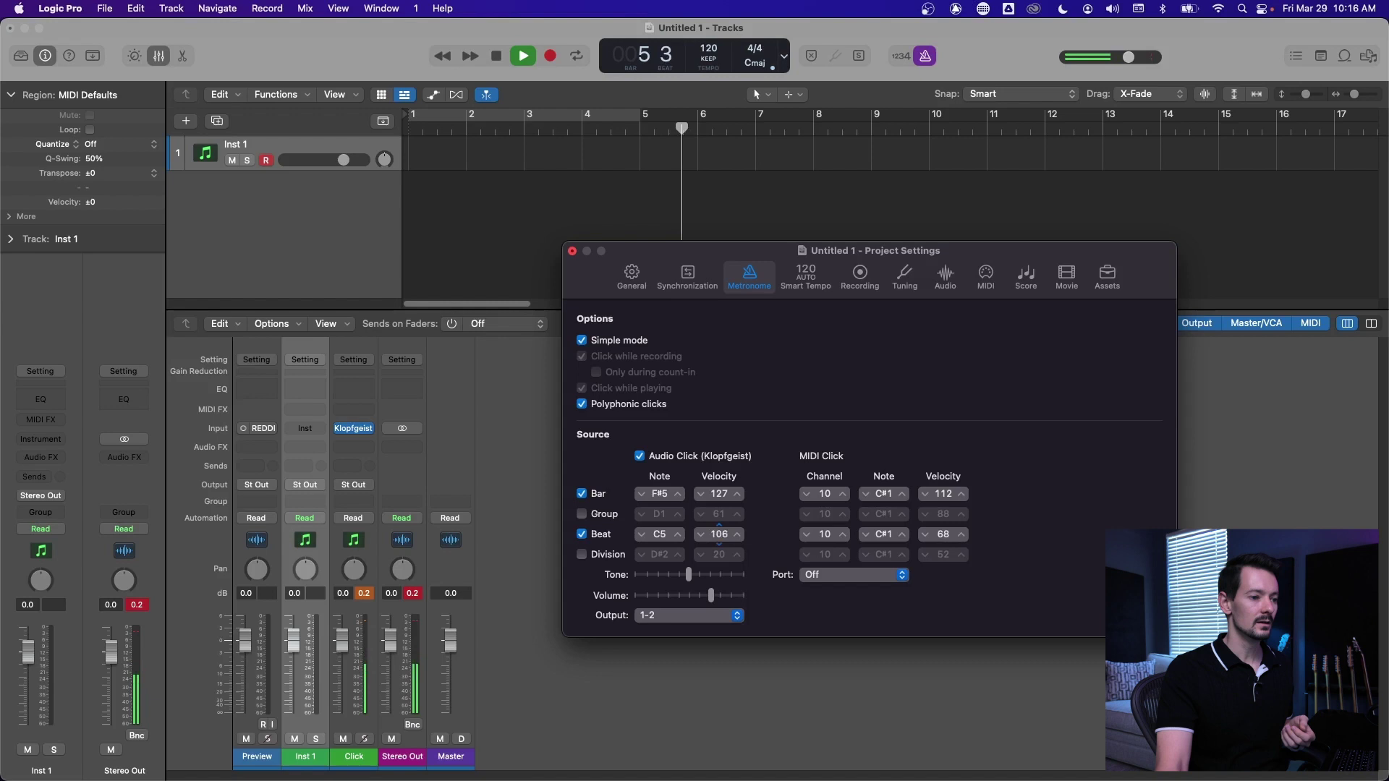
{"action": "left_click_drag", "start_coordinate": [719, 534], "coordinate": [720, 504]}
{"action": "key", "text": "space"}
{"action": "mouse_move", "coordinate": [692, 579]}
{"action": "left_mouse_down"}
{"action": "mouse_move", "coordinate": [672, 580]}
{"action": "mouse_move", "coordinate": [709, 581]}
{"action": "mouse_move", "coordinate": [675, 593]}
{"action": "left_mouse_up"}
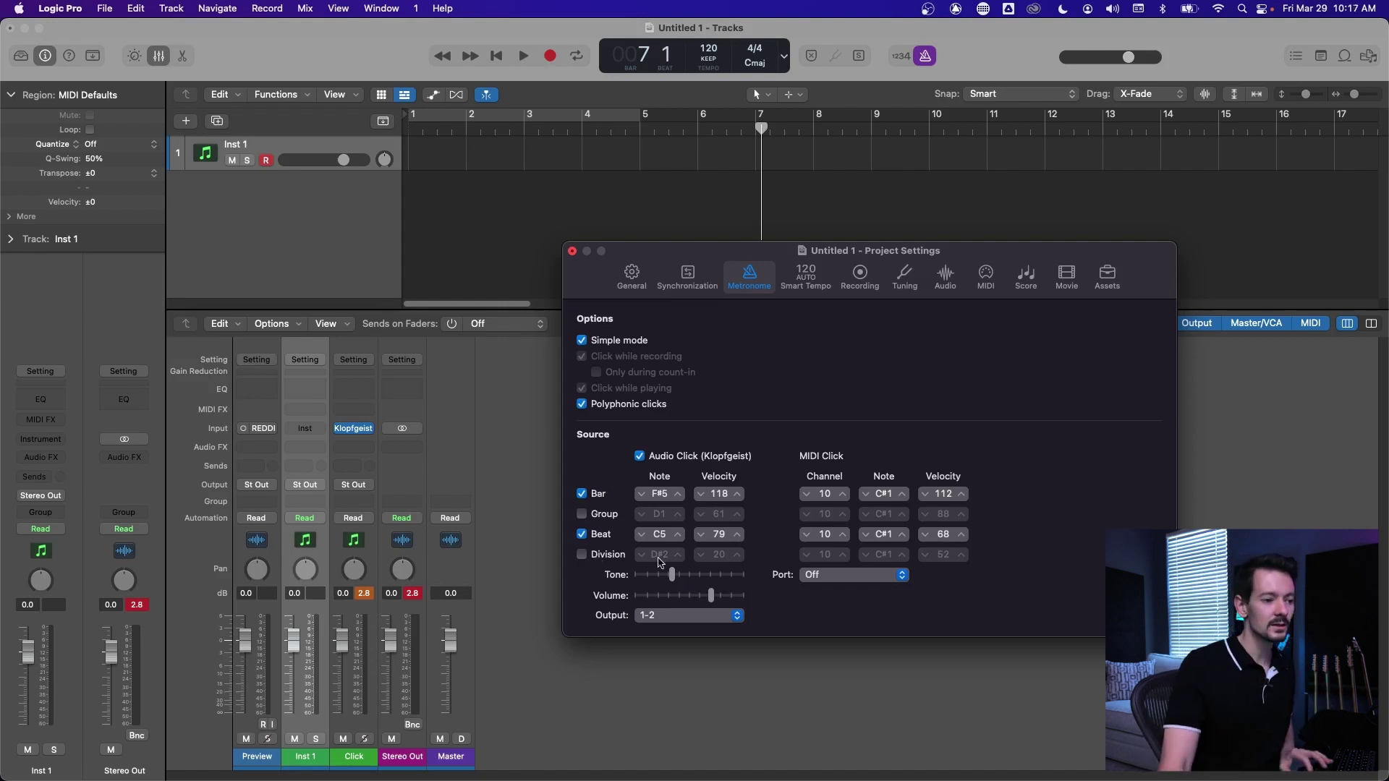
{"action": "left_click_drag", "start_coordinate": [672, 574], "coordinate": [644, 578]}
{"action": "key", "text": "space"}
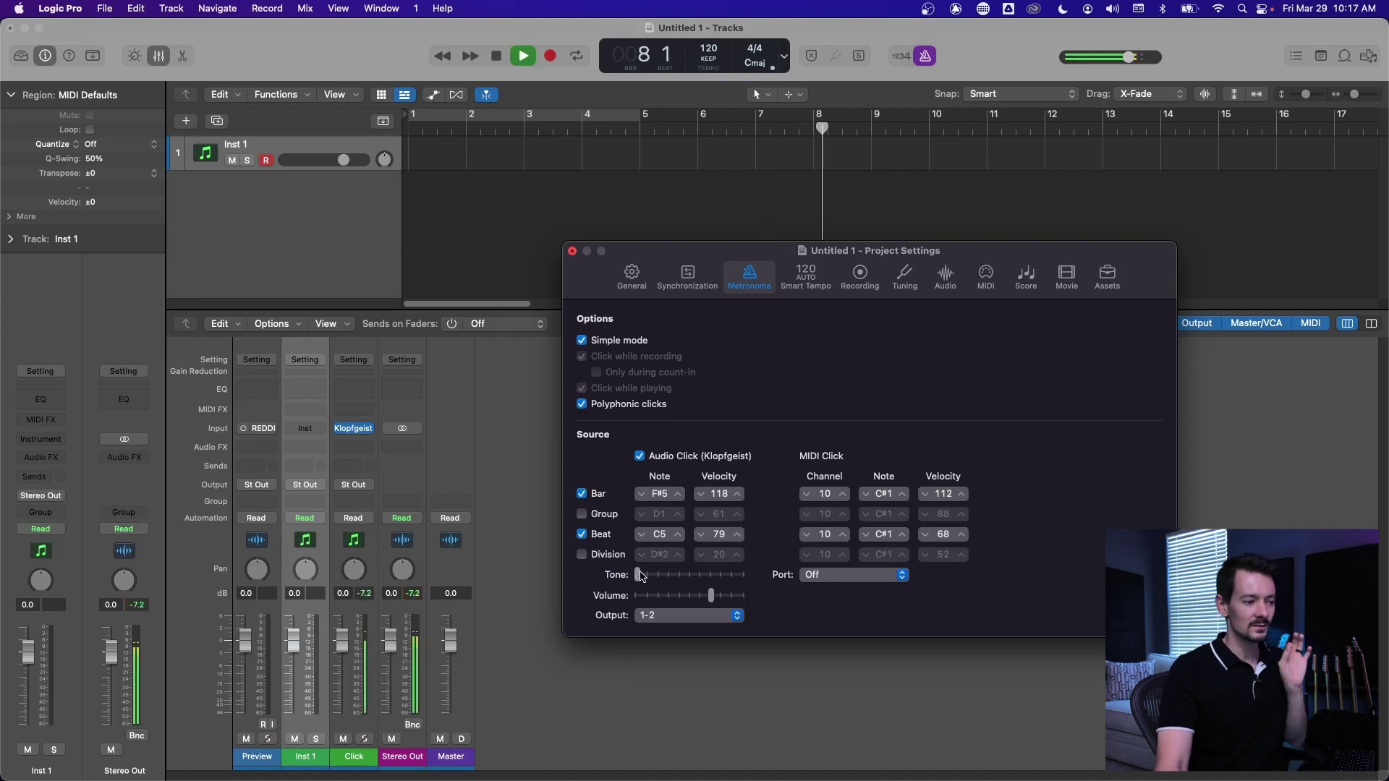
{"action": "left_click_drag", "start_coordinate": [641, 578], "coordinate": [687, 599]}
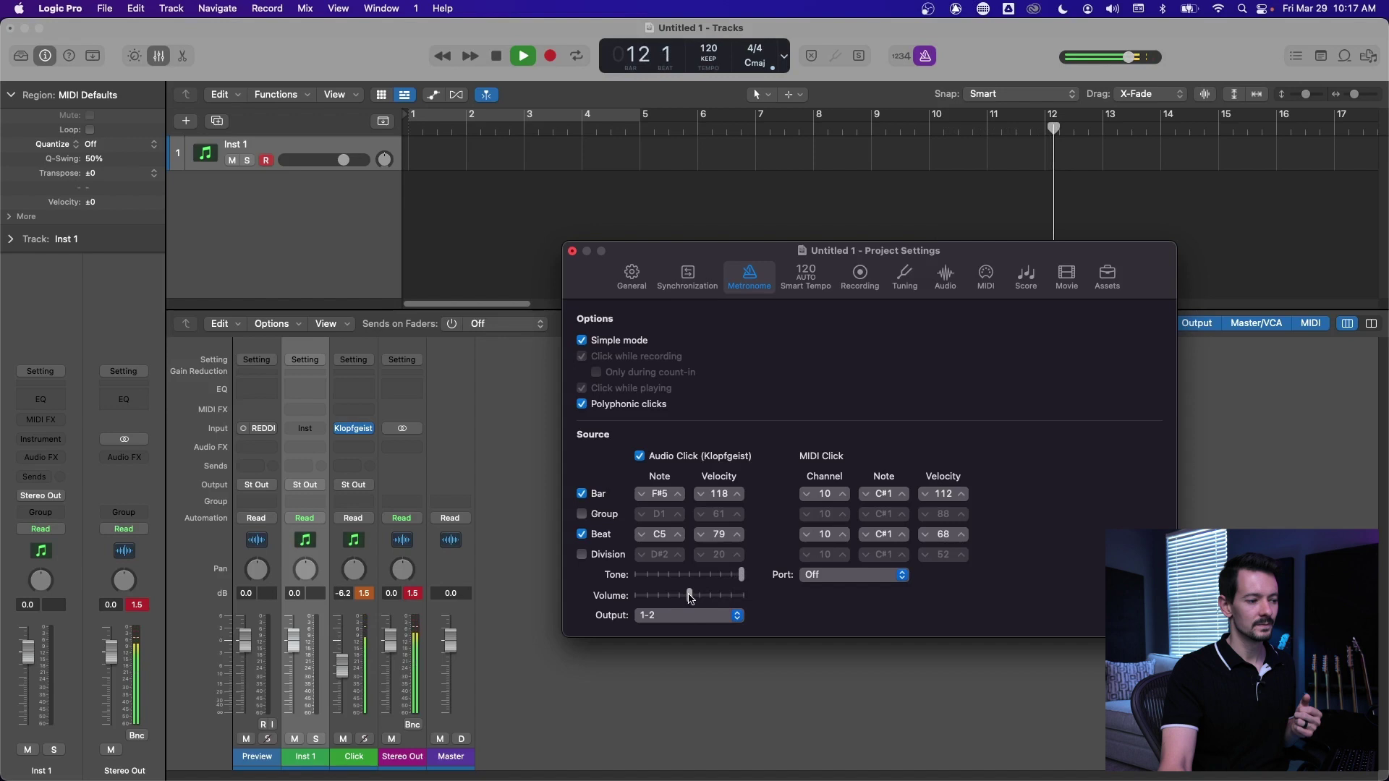
{"action": "left_click", "coordinate": [739, 576], "text": "alt"}
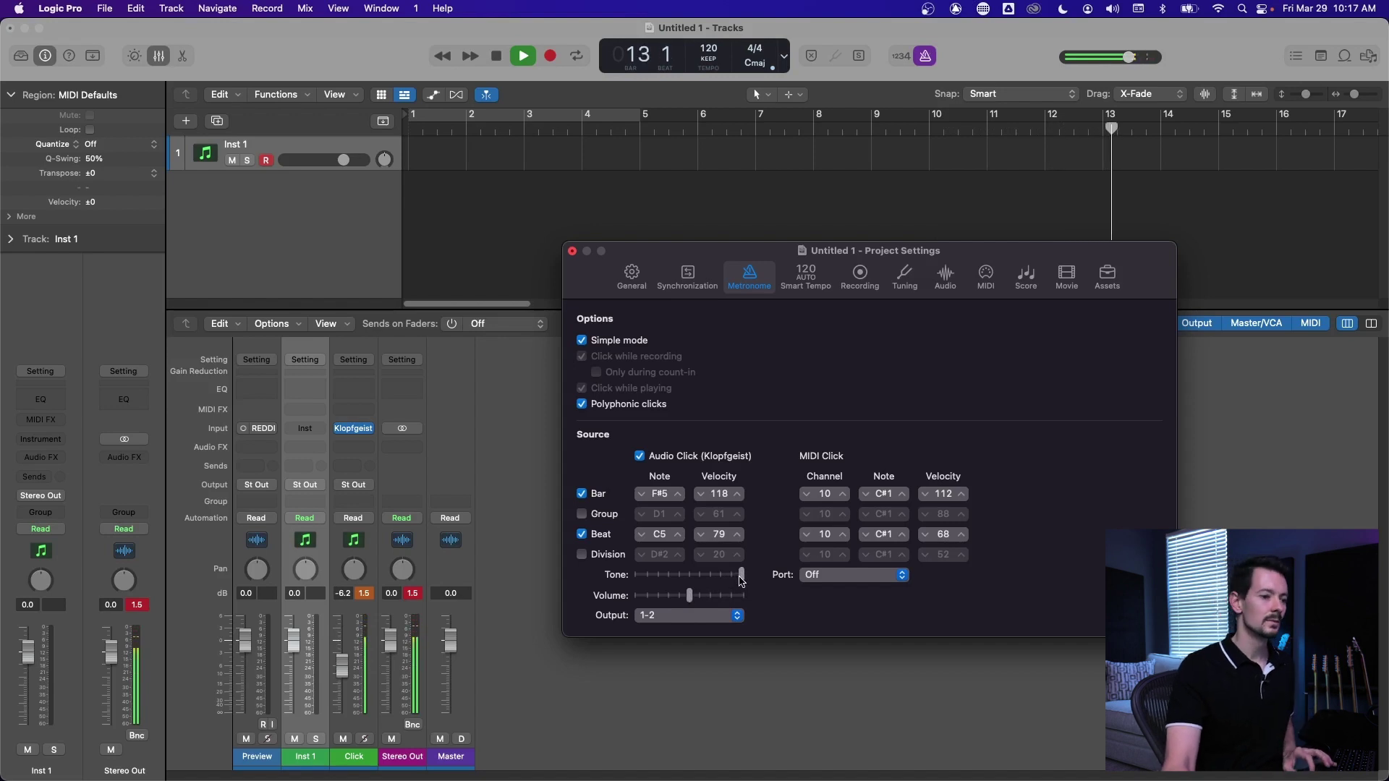
{"action": "key", "text": "space"}
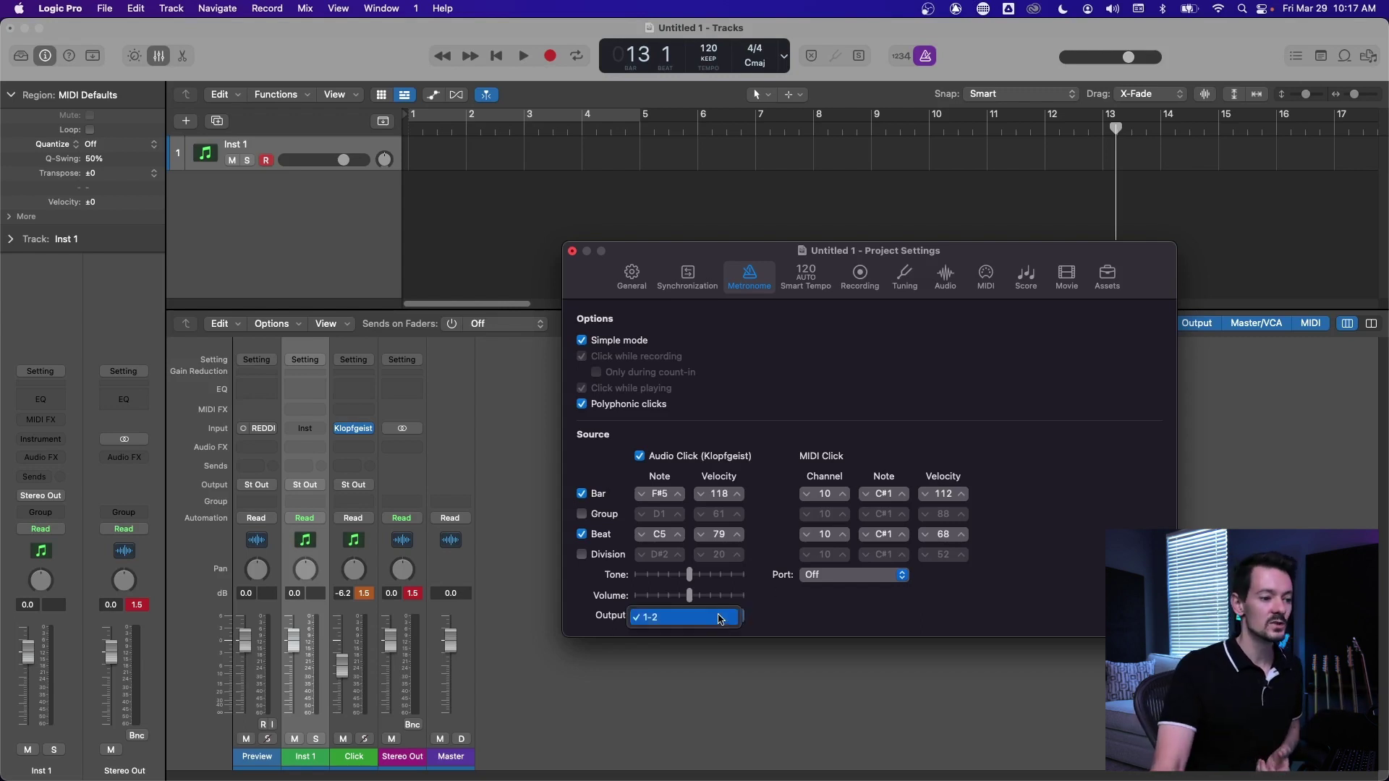
{"action": "left_click", "coordinate": [650, 623]}
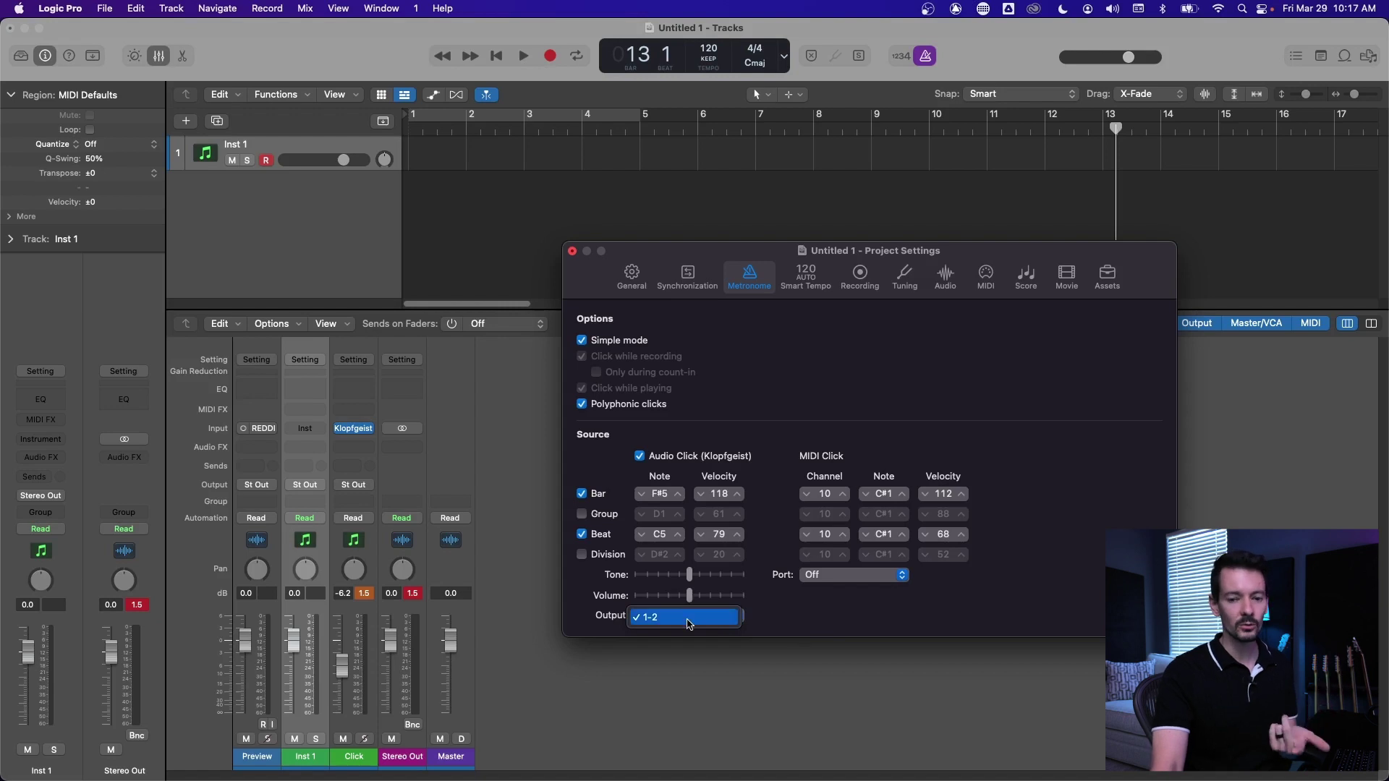
{"action": "left_click", "coordinate": [736, 621]}
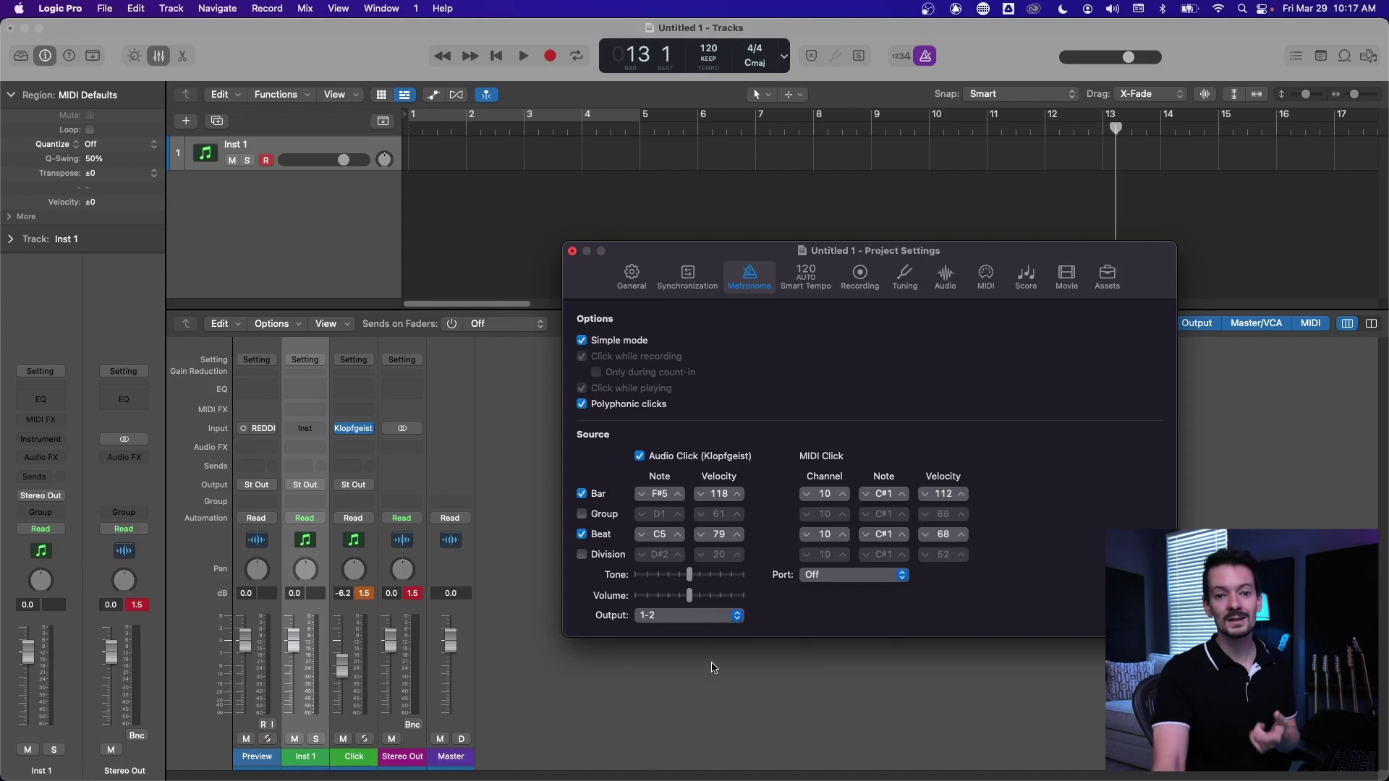
{"action": "left_click", "coordinate": [705, 617]}
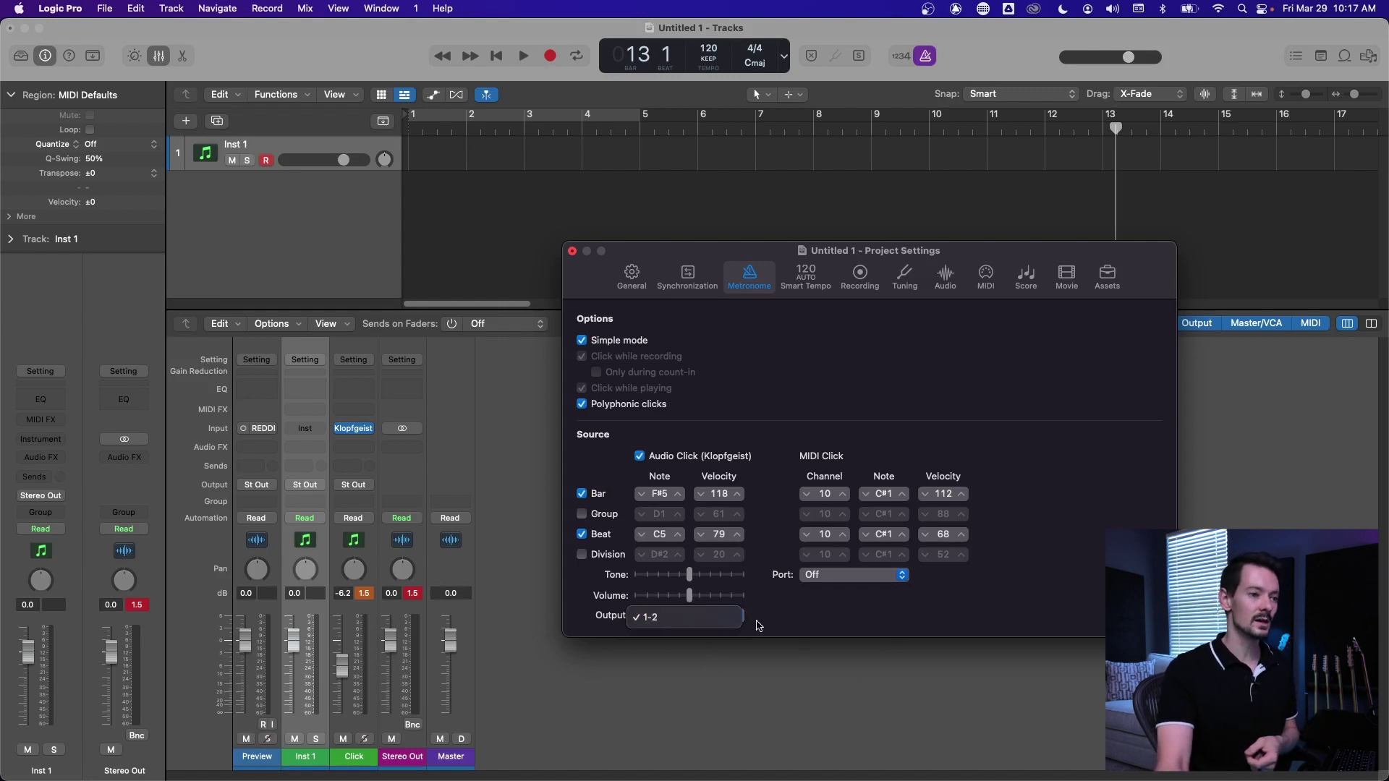
{"action": "left_click", "coordinate": [812, 627]}
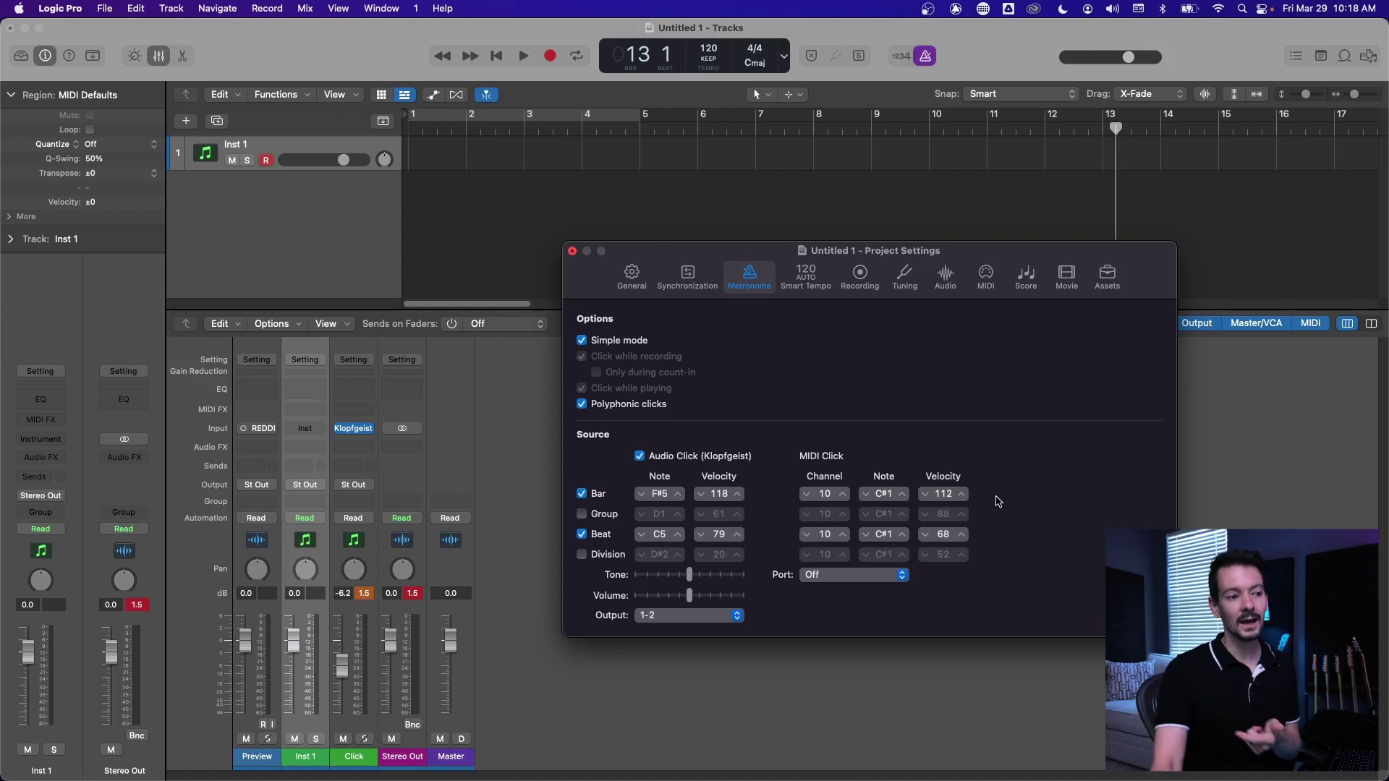
{"action": "left_click", "coordinate": [845, 577]}
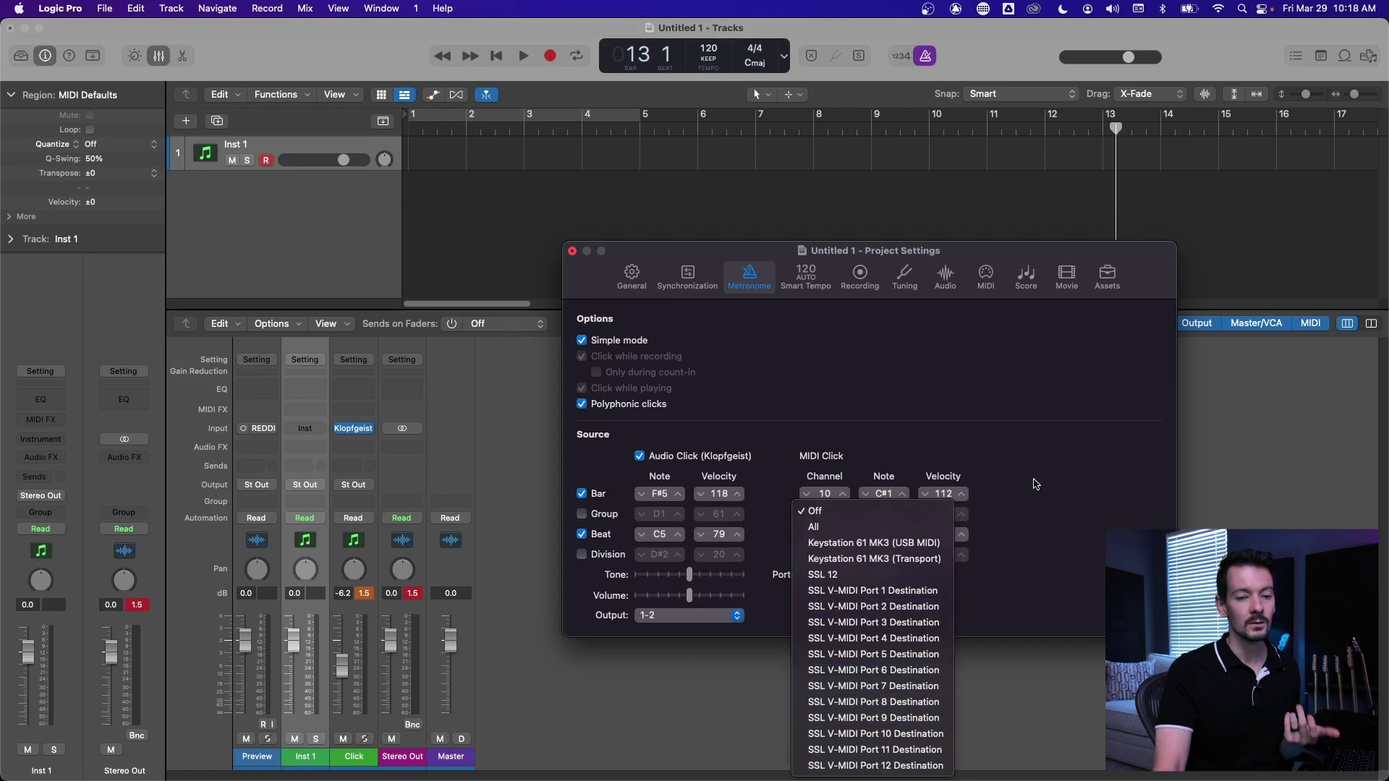
{"action": "left_click", "coordinate": [1009, 559]}
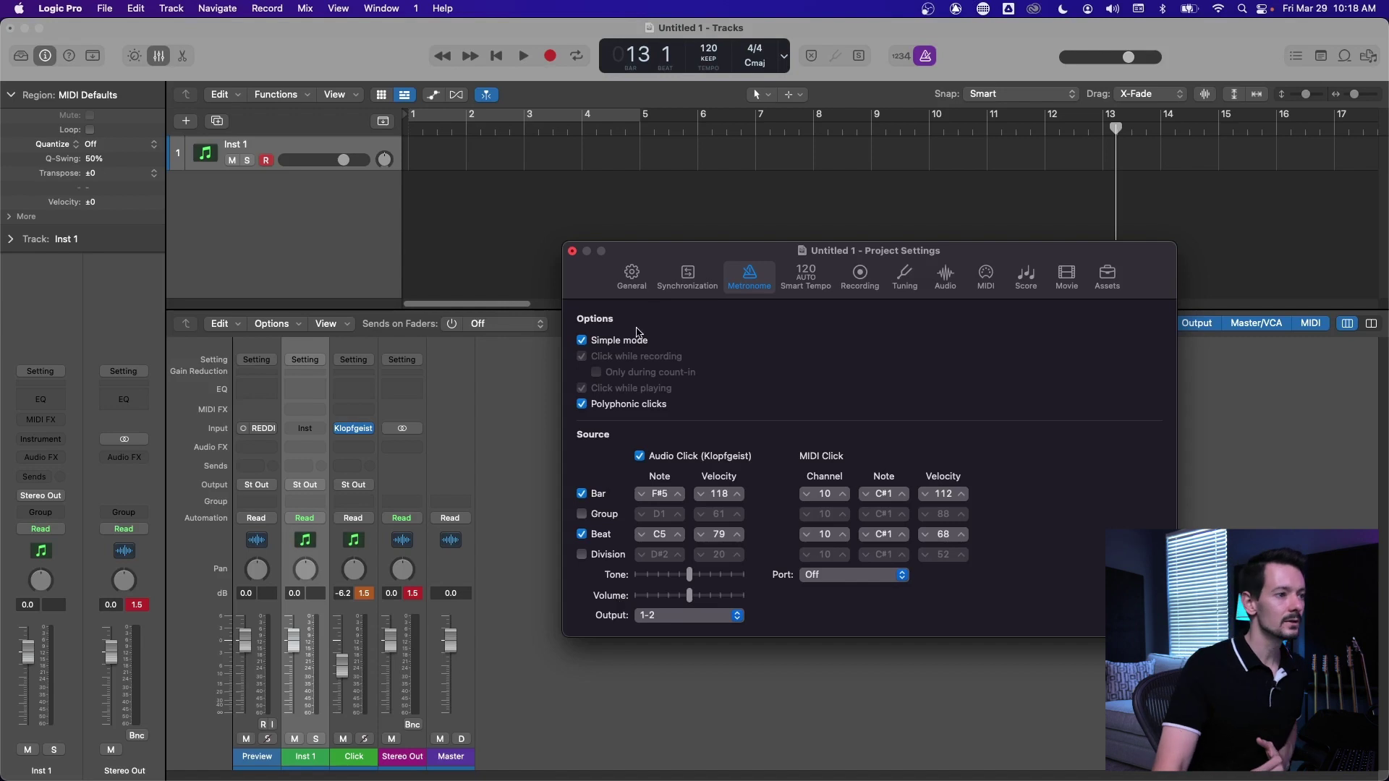
Close Project Settings, stop playback at the start, and bring the Mixer back.
{"action": "left_click", "coordinate": [572, 251]}
{"action": "key", "text": "x"}
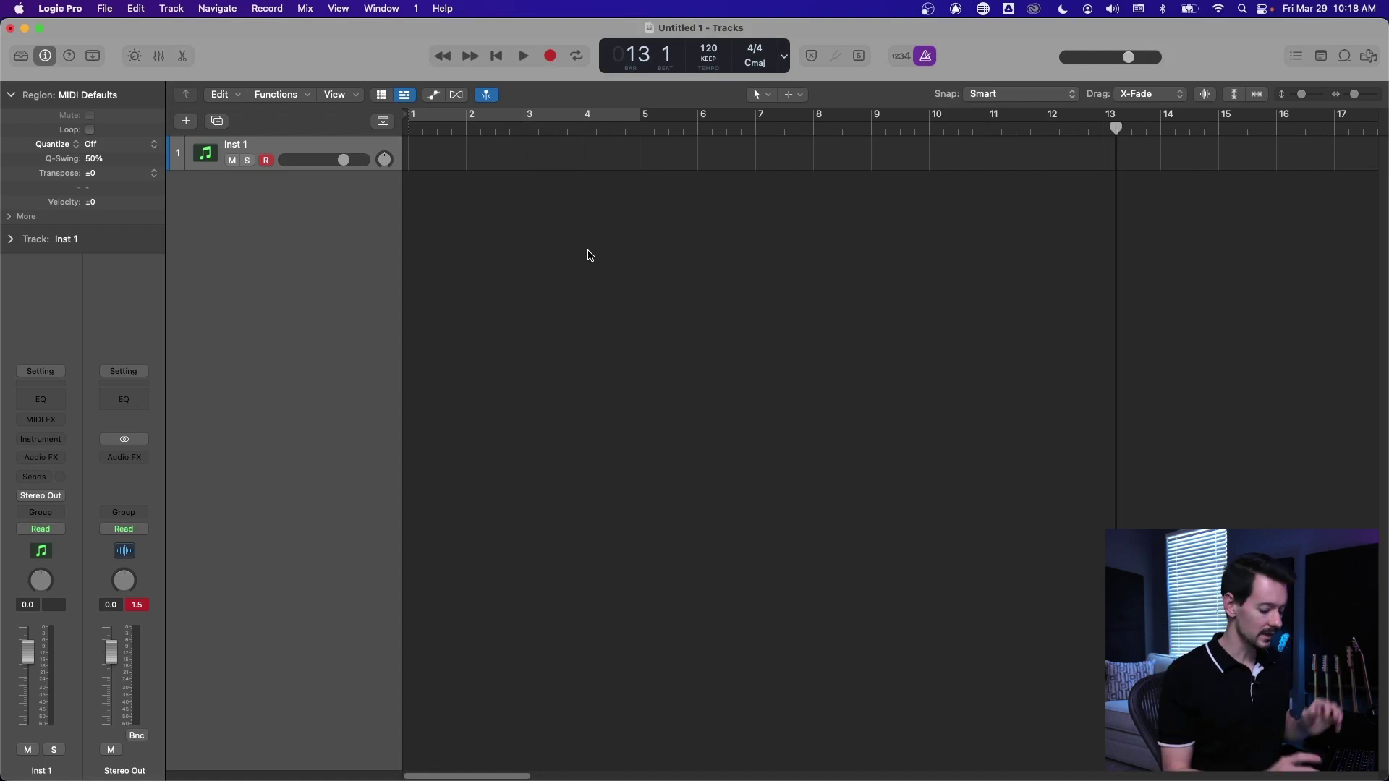
{"action": "key", "text": "Return"}
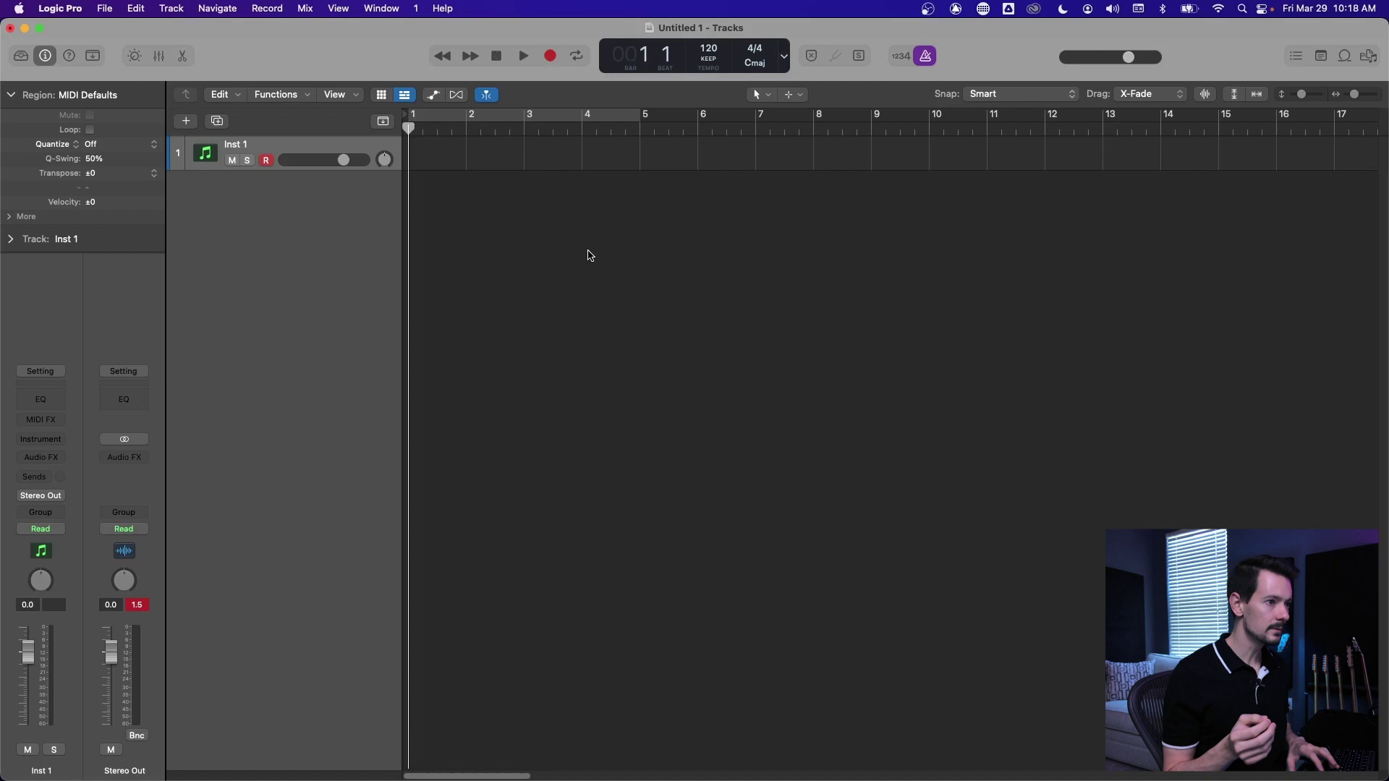
{"action": "key", "text": "space"}
{"action": "key", "text": "x"}
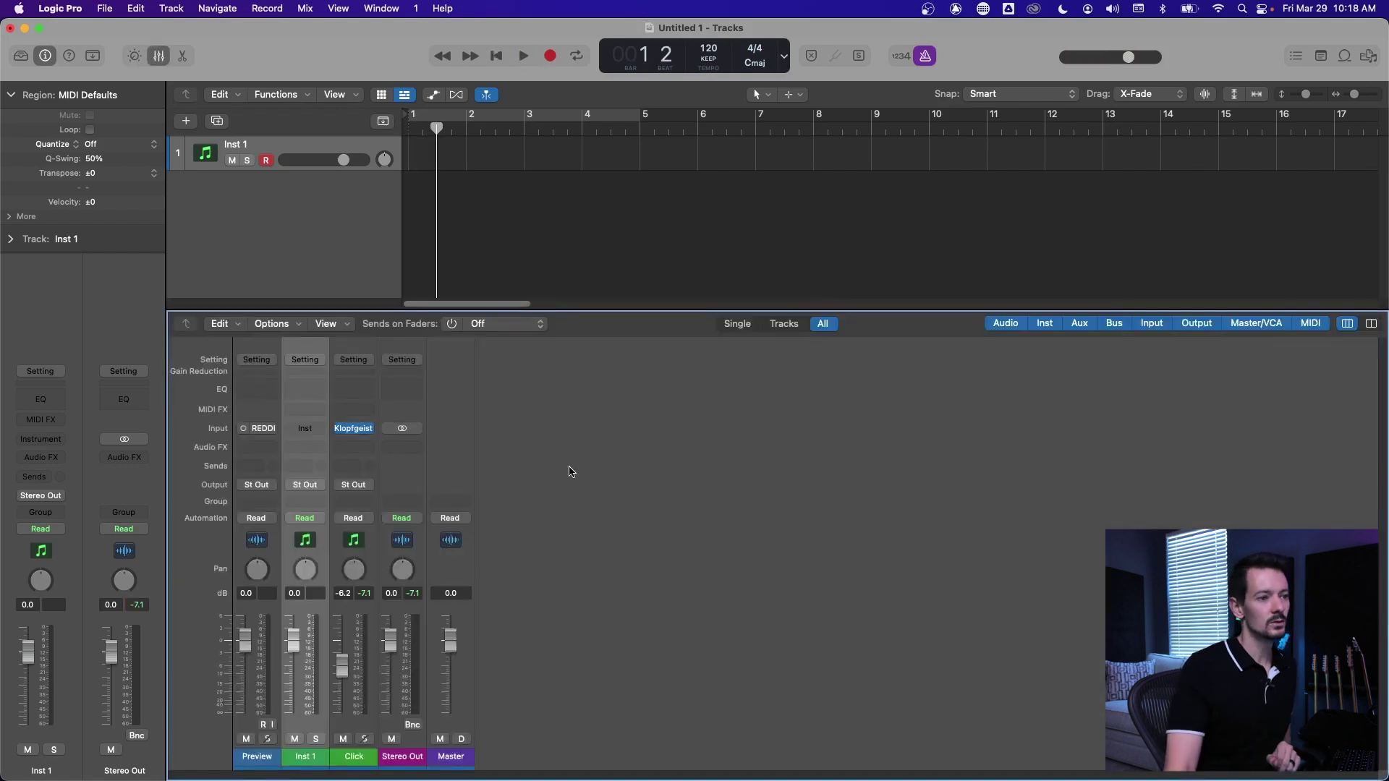
Show all channel strips in the Mixer and open the Click strip's Klopfgeist instrument.
{"action": "left_click", "coordinate": [785, 324]}
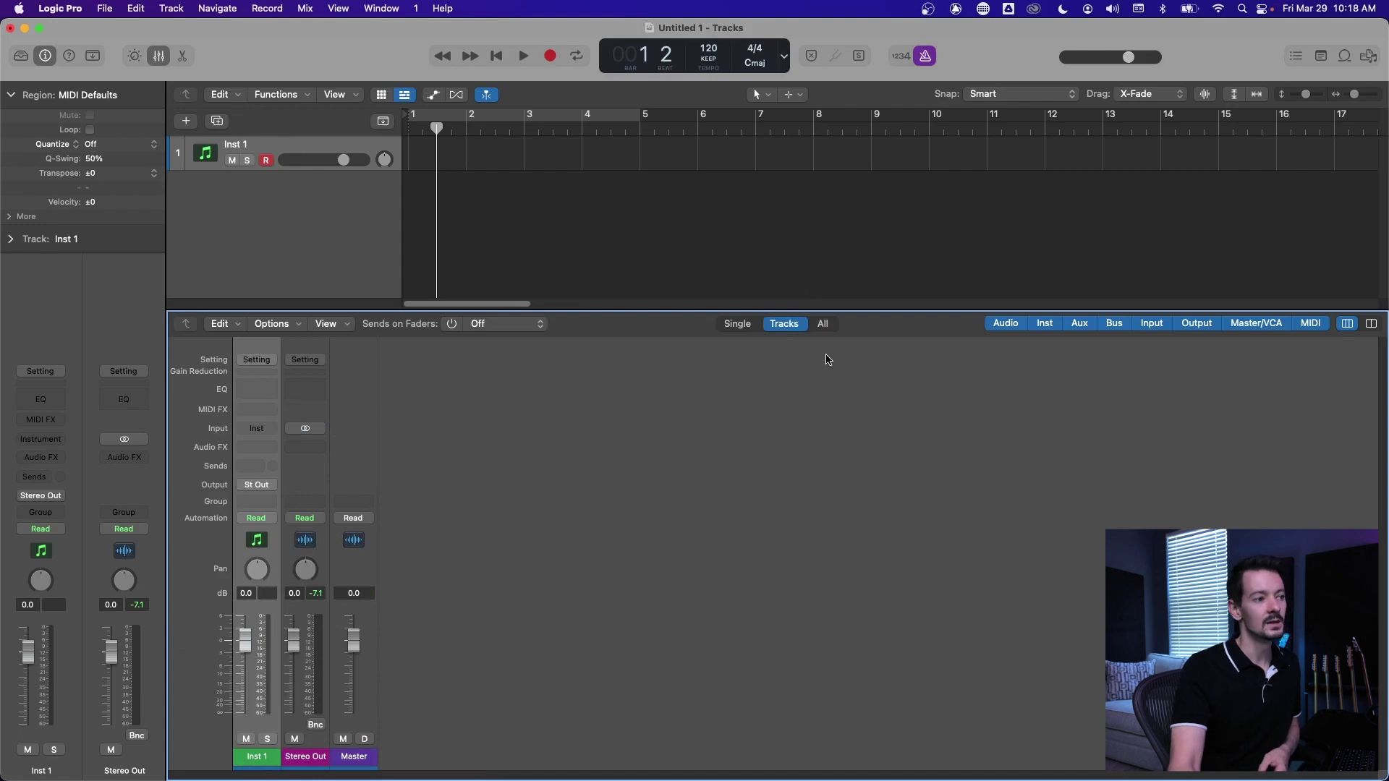
{"action": "left_click", "coordinate": [829, 326]}
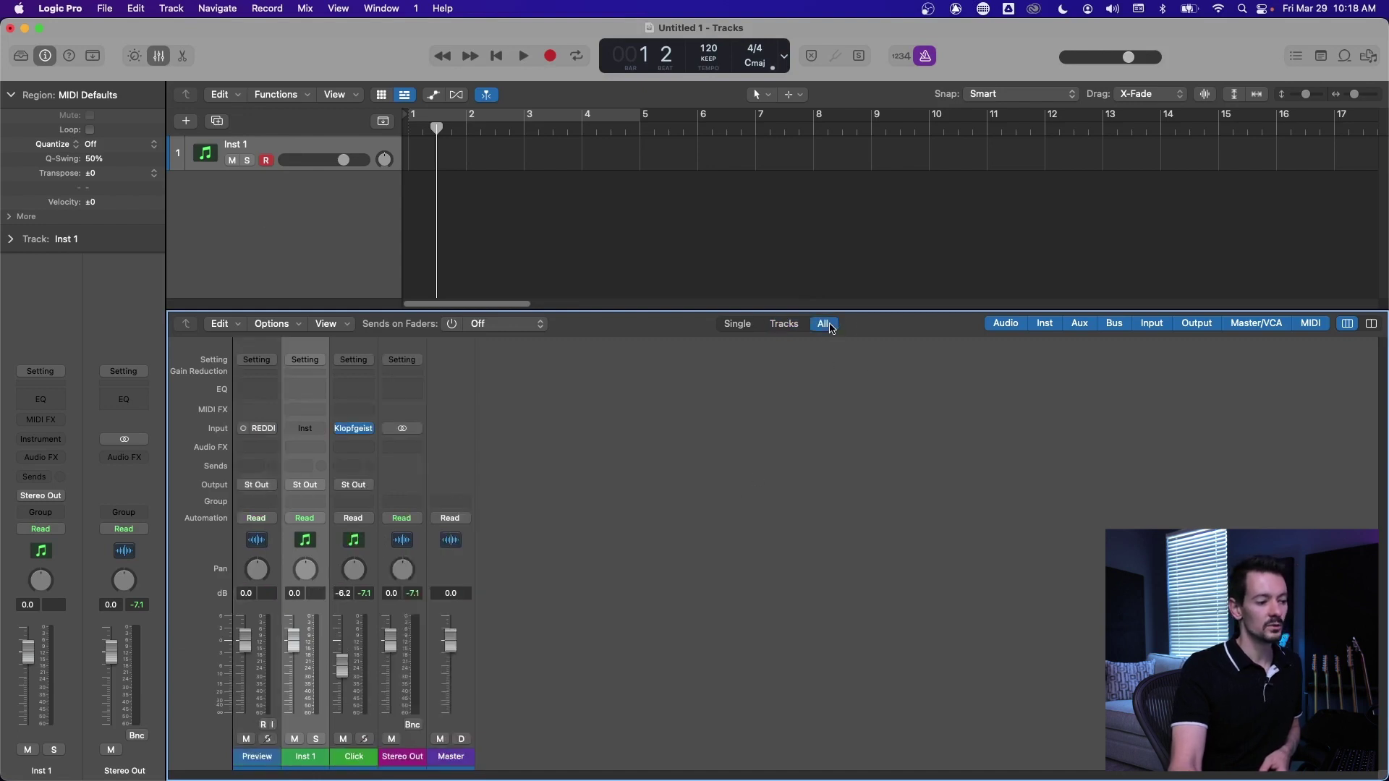
{"action": "left_click", "coordinate": [360, 544]}
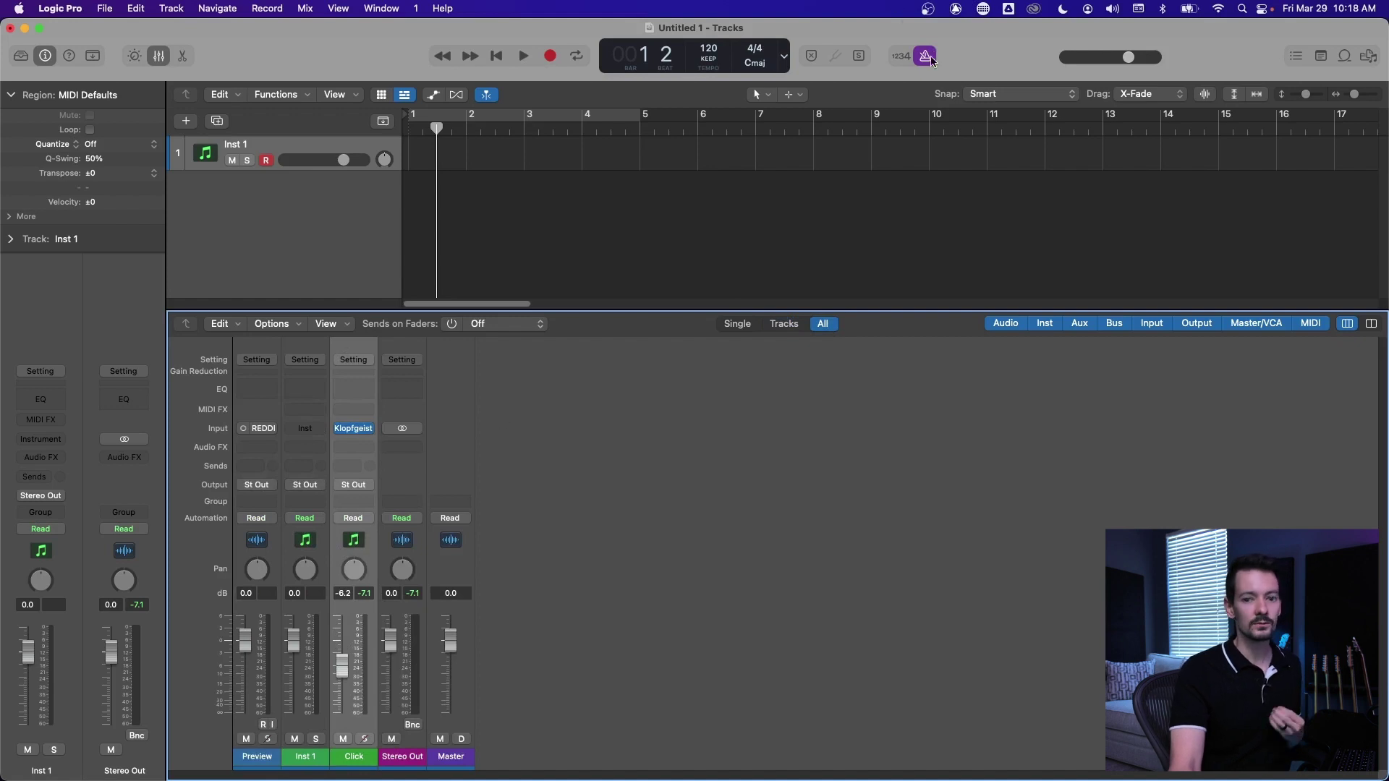
{"action": "left_click", "coordinate": [354, 431]}
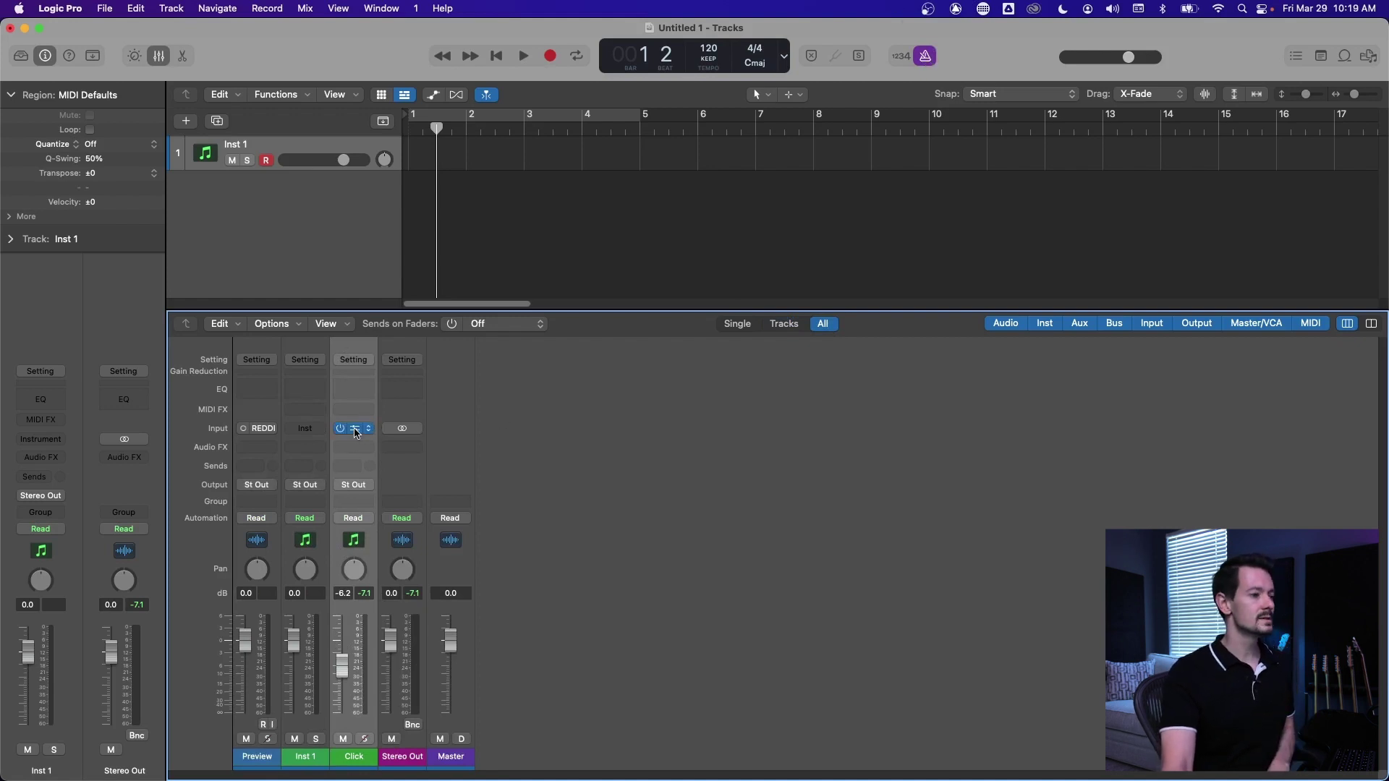
Move the Klopfgeist window aside and open the Metronome Settings.
{"action": "left_click_drag", "start_coordinate": [688, 211], "coordinate": [406, 193]}
{"action": "right_click", "coordinate": [926, 56]}
{"action": "left_click", "coordinate": [984, 126]}
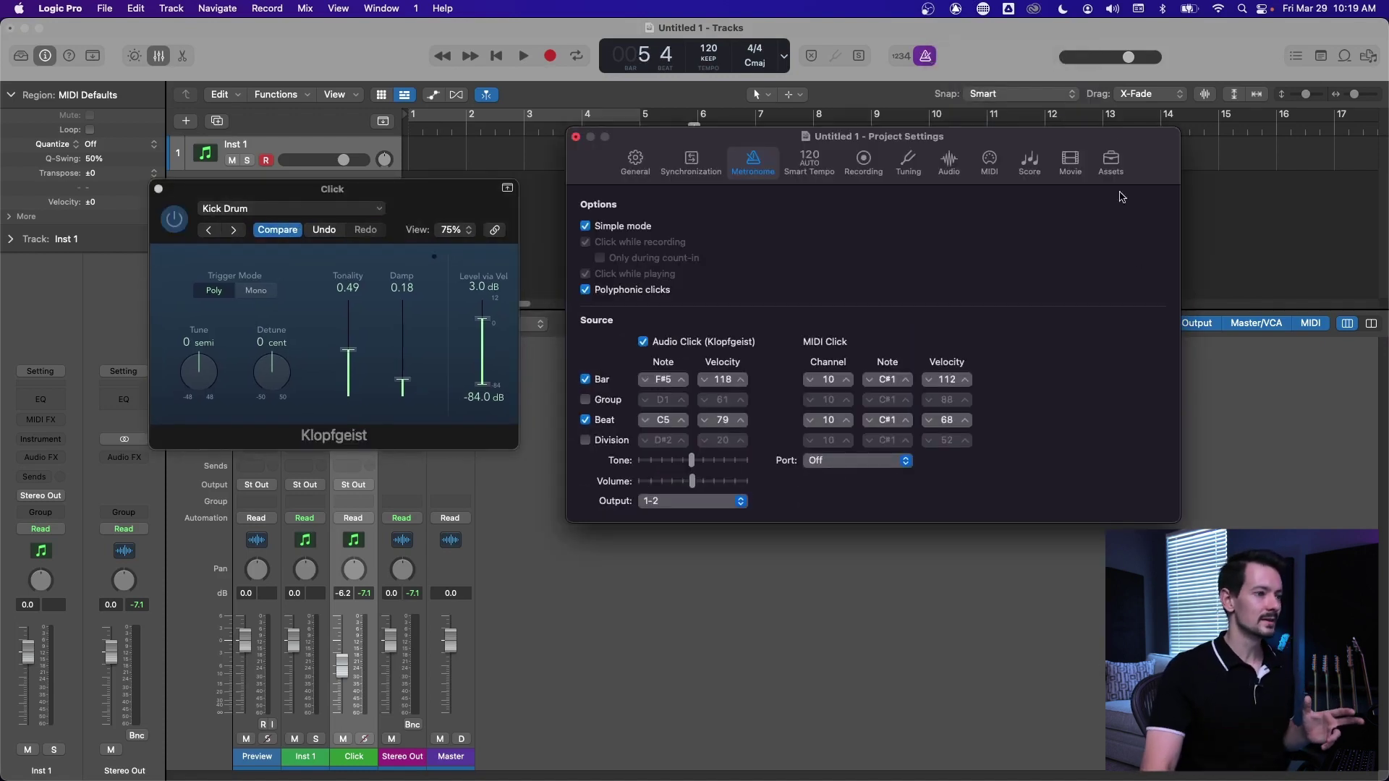
Set Klopfgeist to Tonality 0.45 and Damp 0.26 while playing, then close its window.
{"action": "mouse_move", "coordinate": [693, 461]}
{"action": "left_mouse_down"}
{"action": "mouse_move", "coordinate": [674, 464]}
{"action": "mouse_move", "coordinate": [695, 461]}
{"action": "left_mouse_up"}
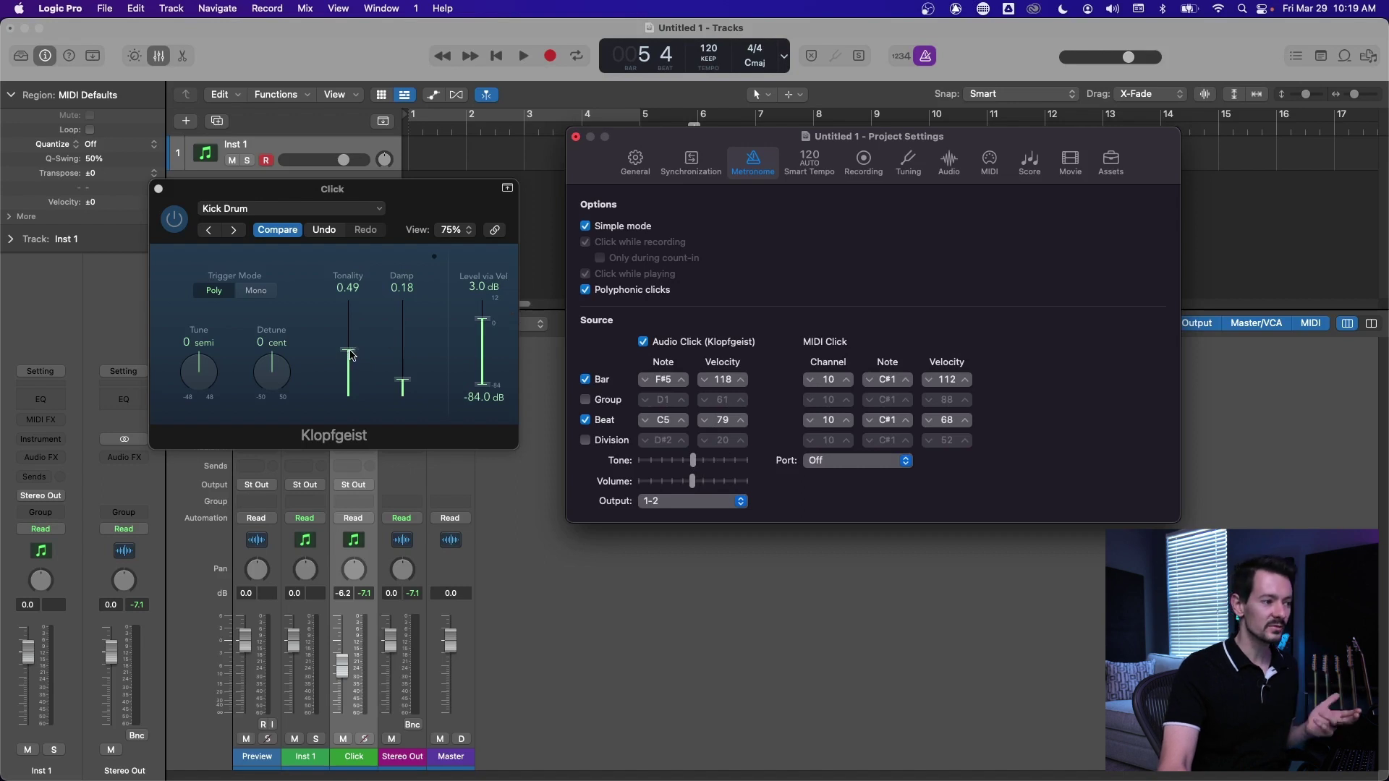
{"action": "key", "text": "space"}
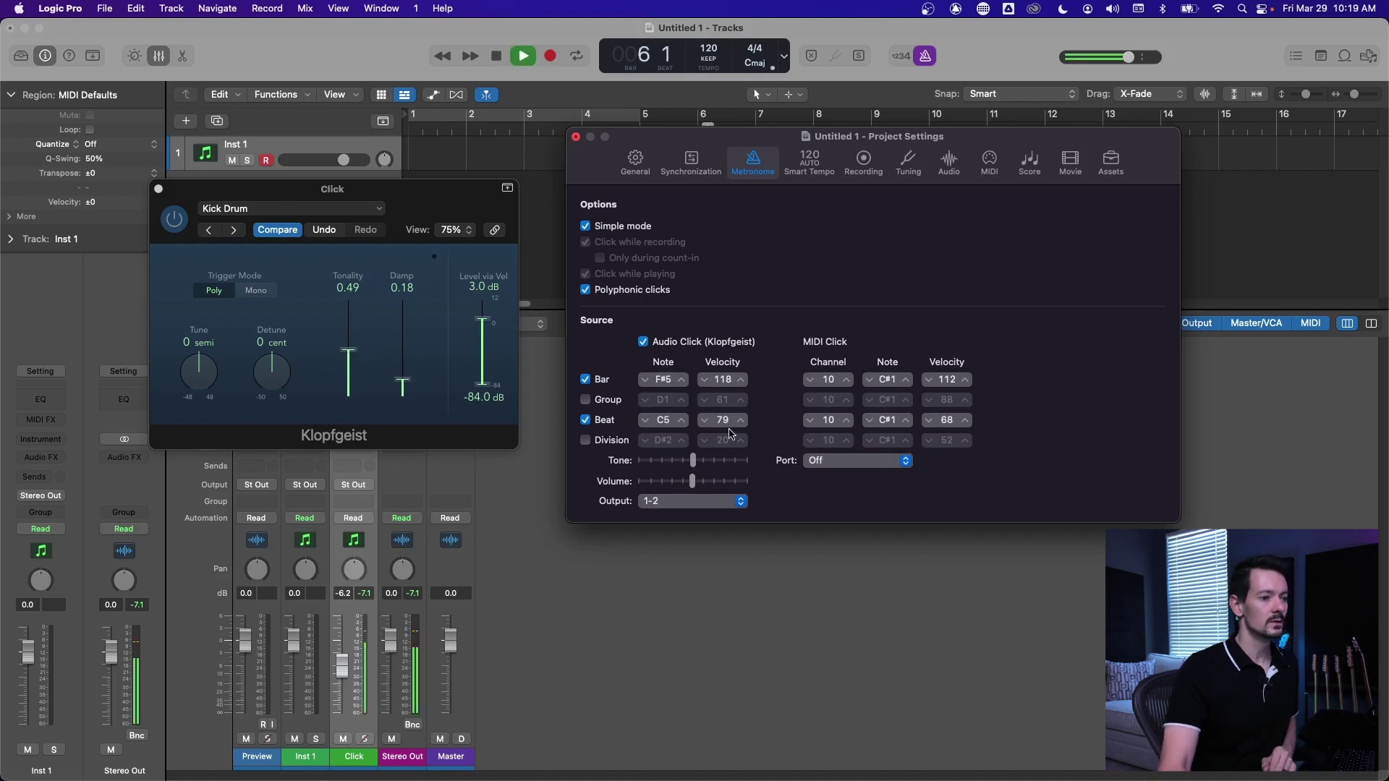
{"action": "left_click_drag", "start_coordinate": [693, 460], "coordinate": [746, 461]}
{"action": "mouse_move", "coordinate": [402, 382]}
{"action": "left_mouse_down"}
{"action": "mouse_move", "coordinate": [403, 338]}
{"action": "mouse_move", "coordinate": [403, 373]}
{"action": "left_mouse_up"}
{"action": "left_click_drag", "start_coordinate": [745, 461], "coordinate": [696, 483]}
{"action": "key", "text": "space"}
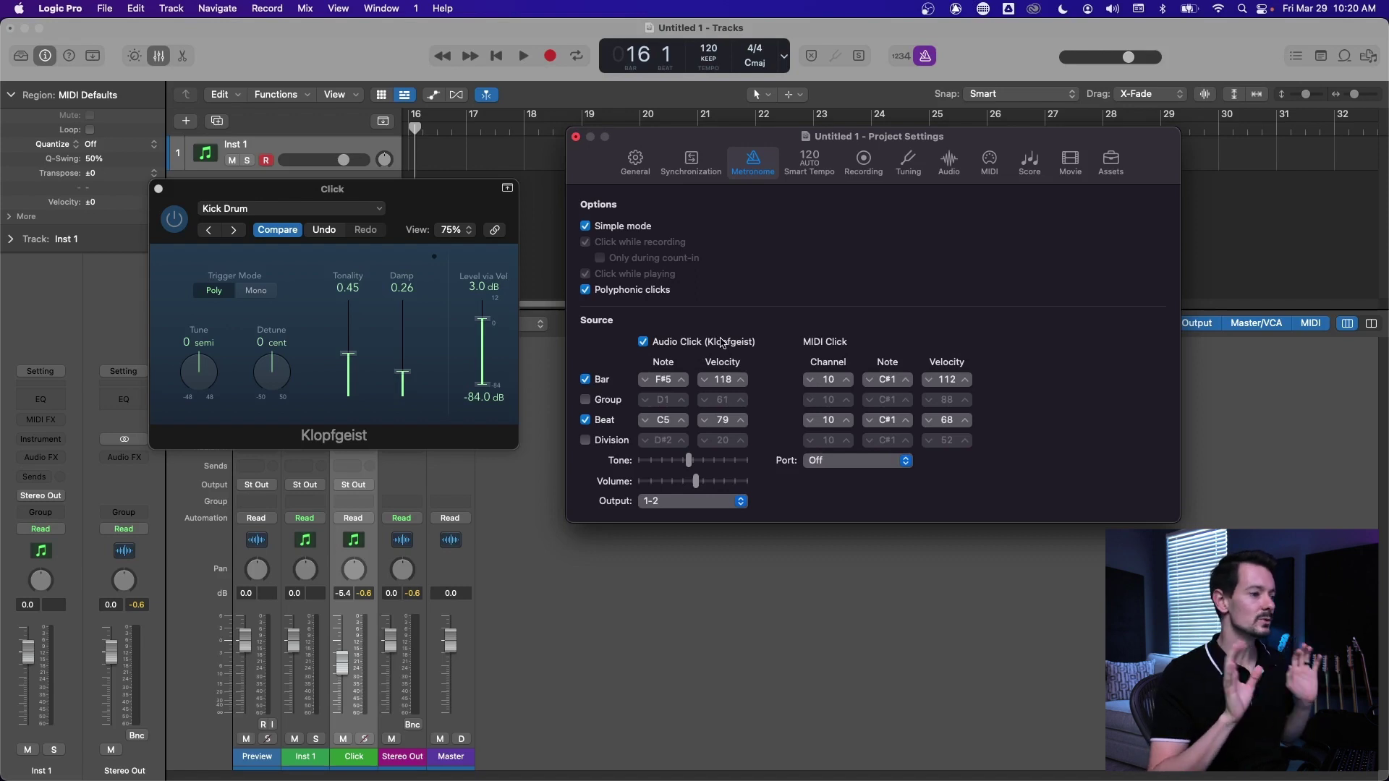
{"action": "key", "text": "v"}
{"action": "left_click_drag", "start_coordinate": [1040, 147], "coordinate": [1101, 149]}
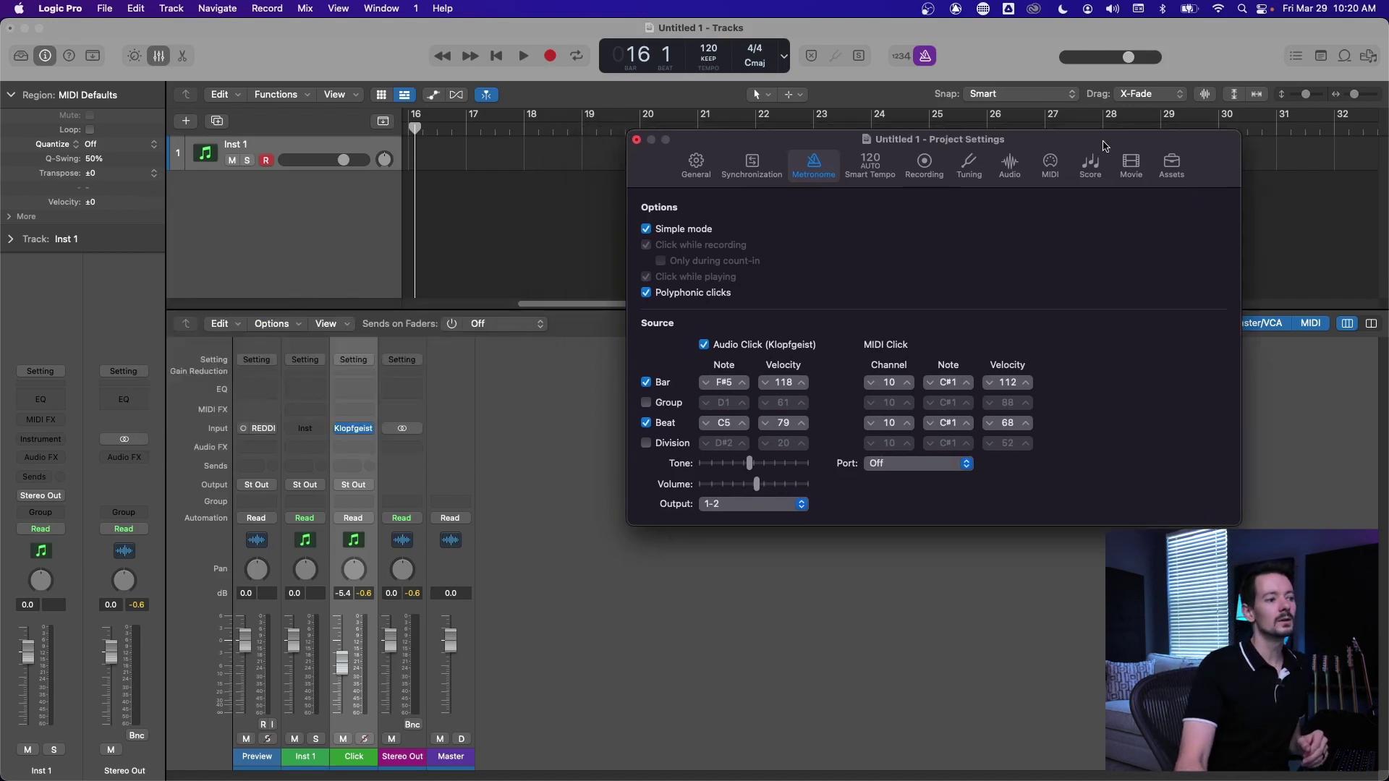
Load a stereo Ultrabeat on the Click channel and select its Open HH sound.
{"action": "left_click", "coordinate": [368, 433]}
{"action": "mouse_move", "coordinate": [416, 521]}
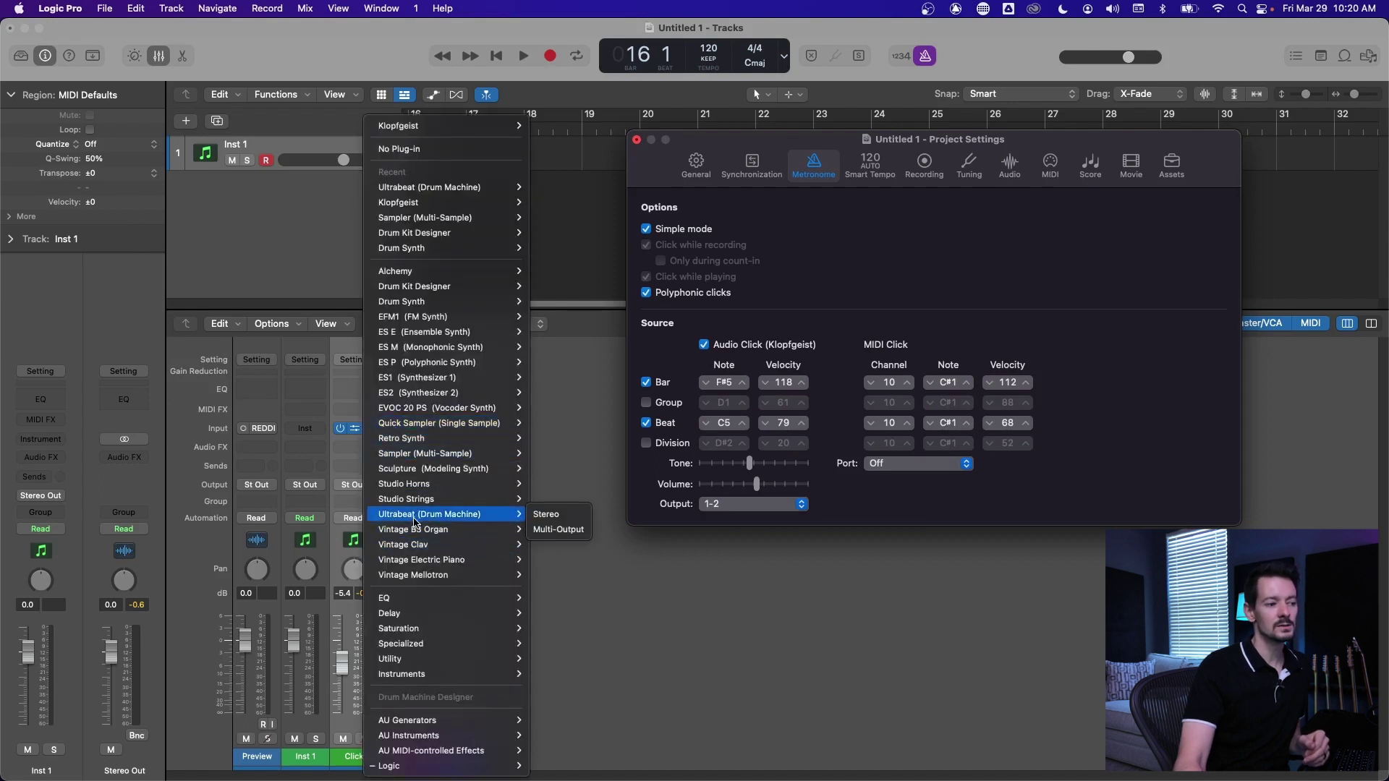
{"action": "left_click", "coordinate": [539, 515]}
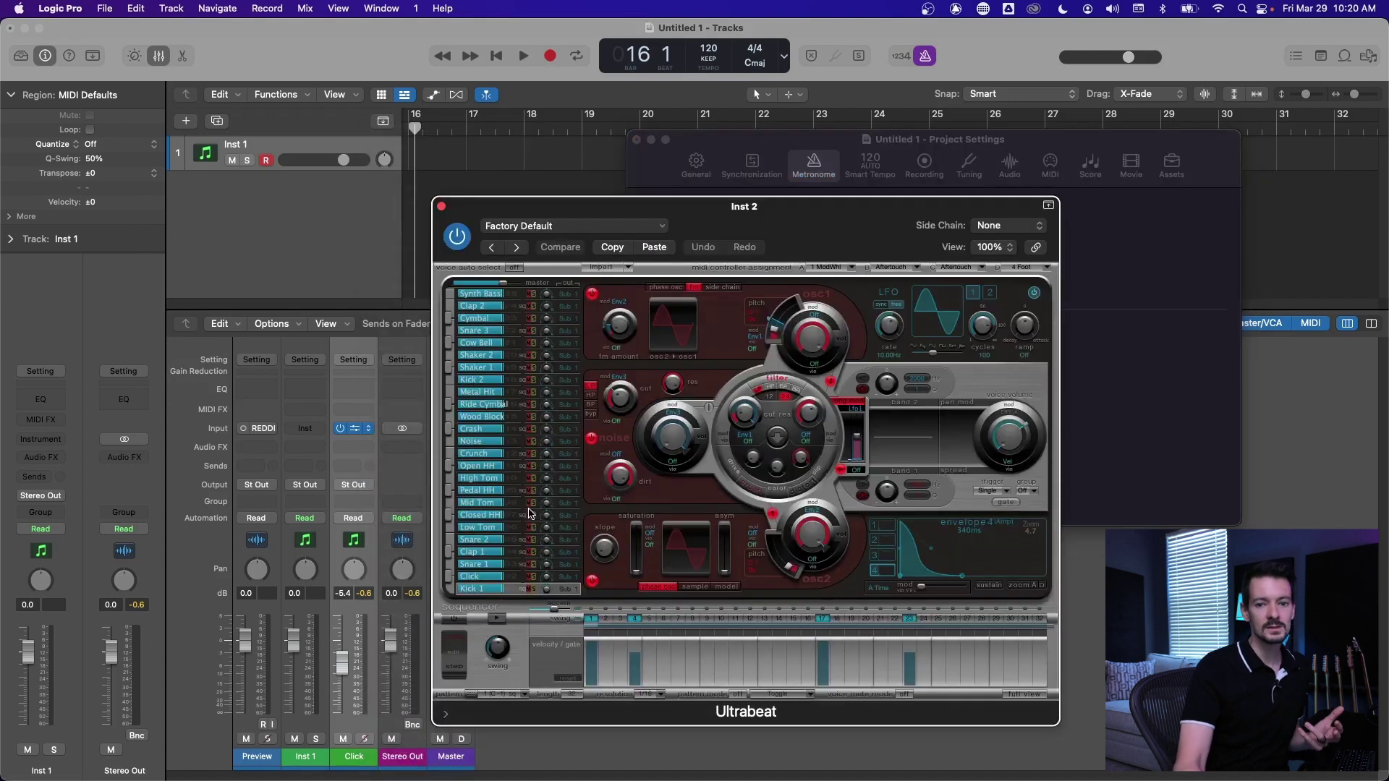
{"action": "left_click", "coordinate": [504, 470]}
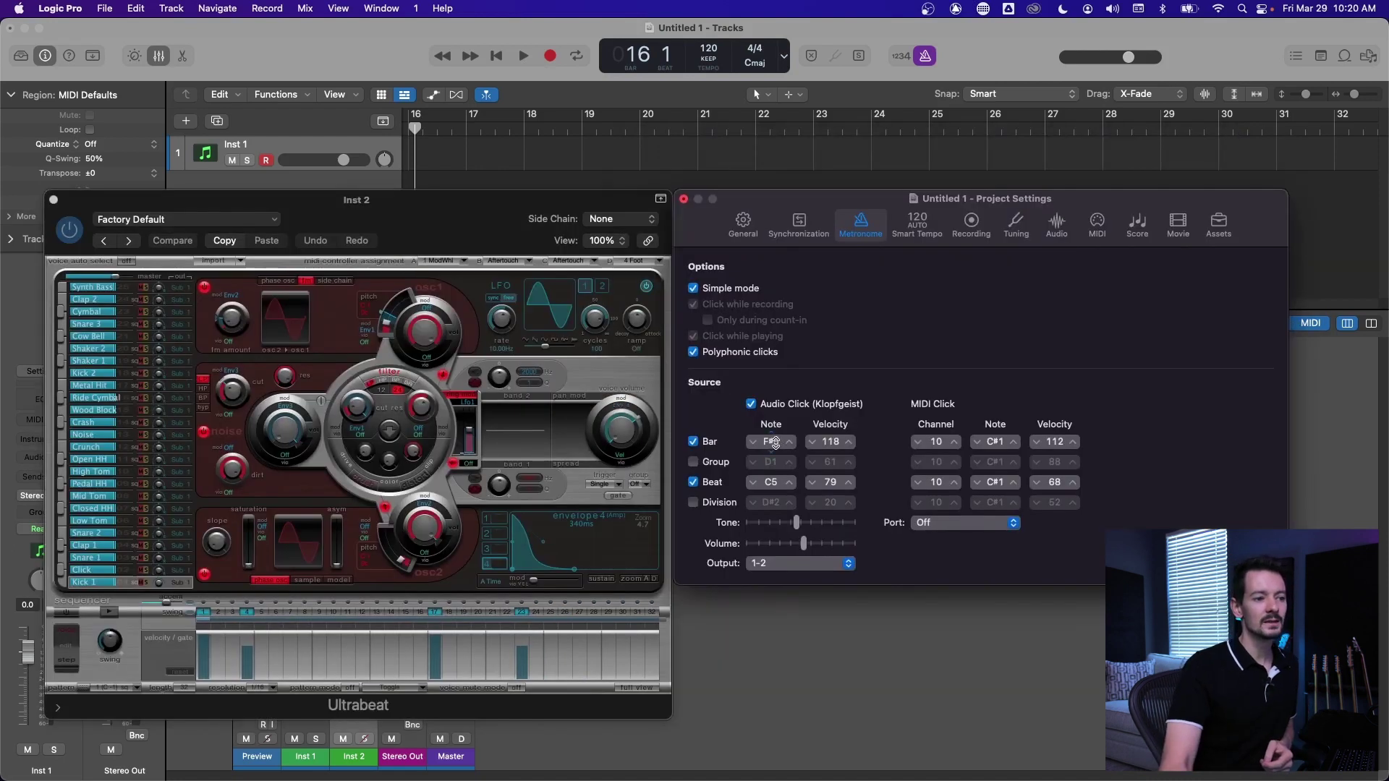
Raise the bar click note to F#5 and turn up the metronome volume during playback.
{"action": "left_click_drag", "start_coordinate": [765, 438], "coordinate": [772, 437]}
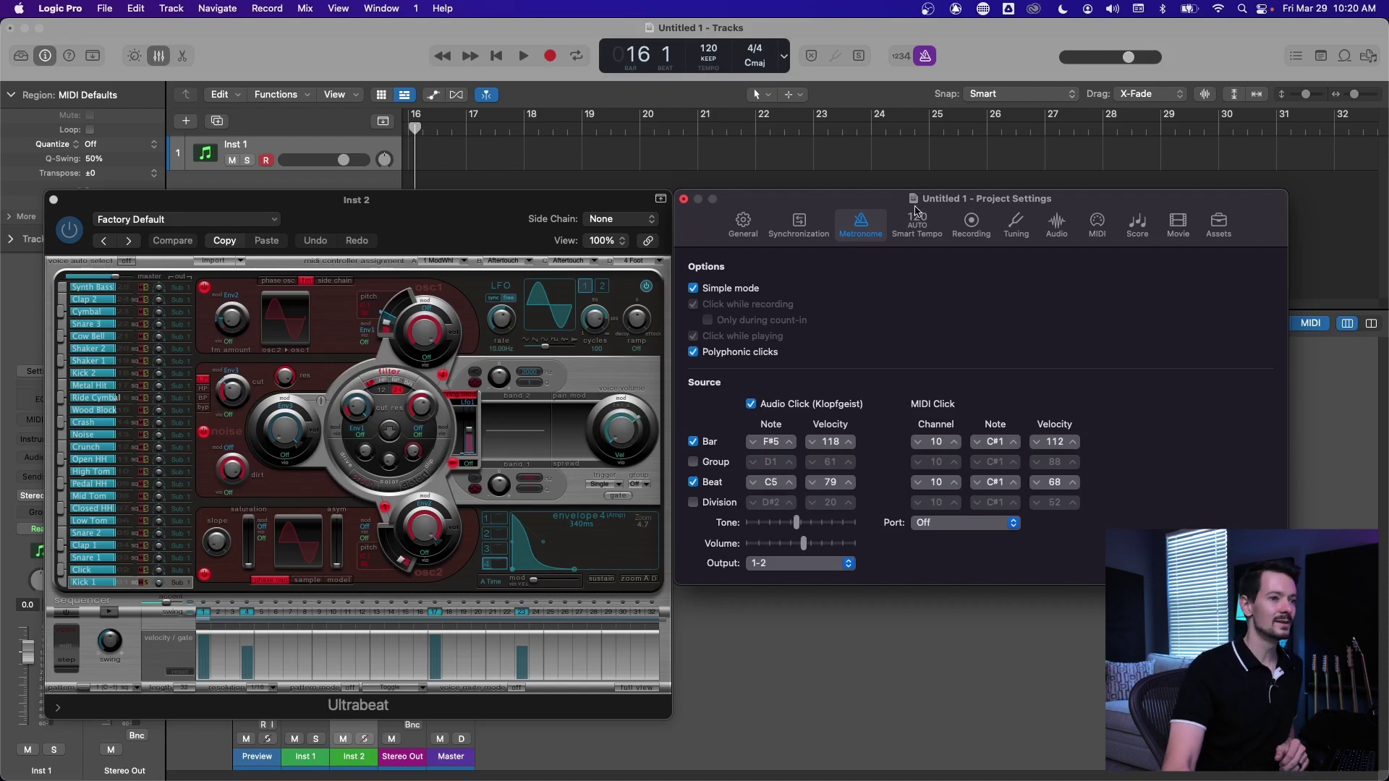
{"action": "left_click", "coordinate": [65, 289]}
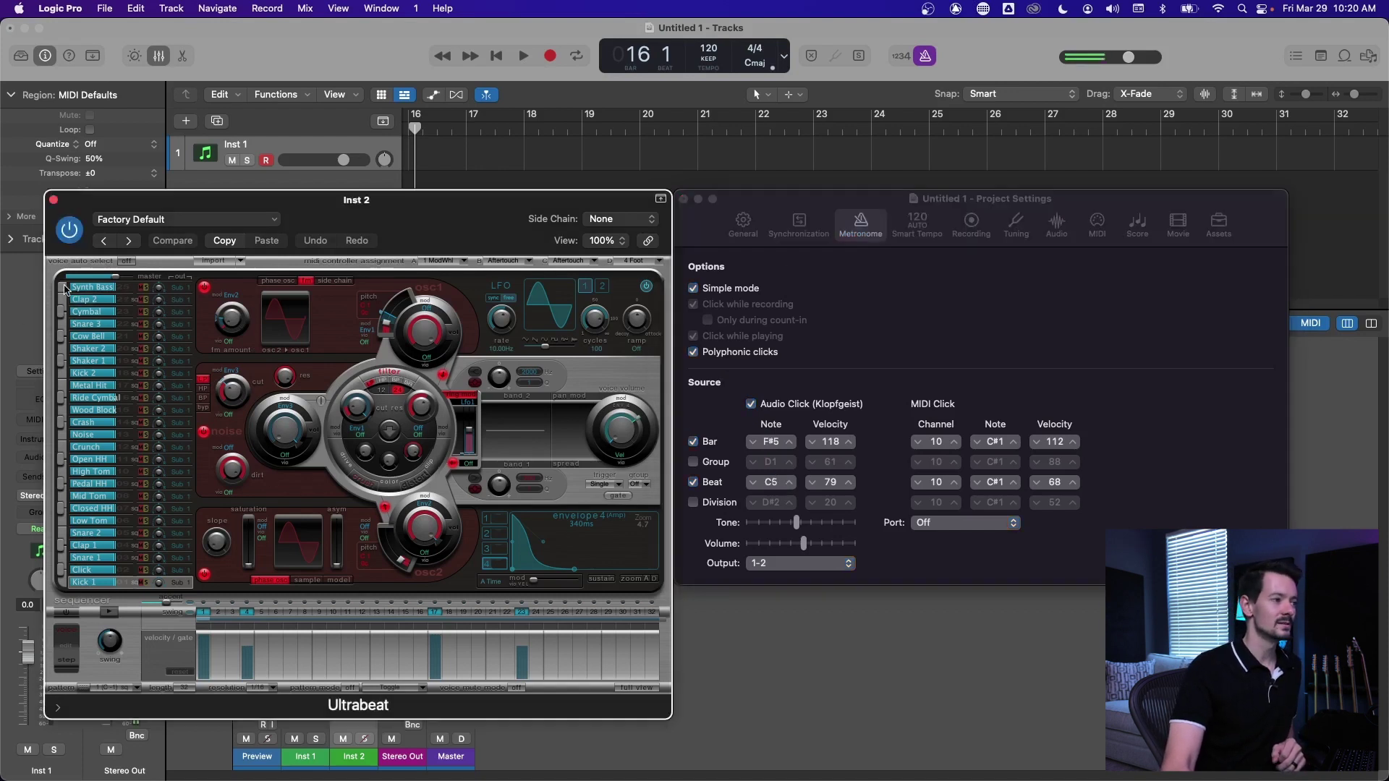
{"action": "key", "text": "space"}
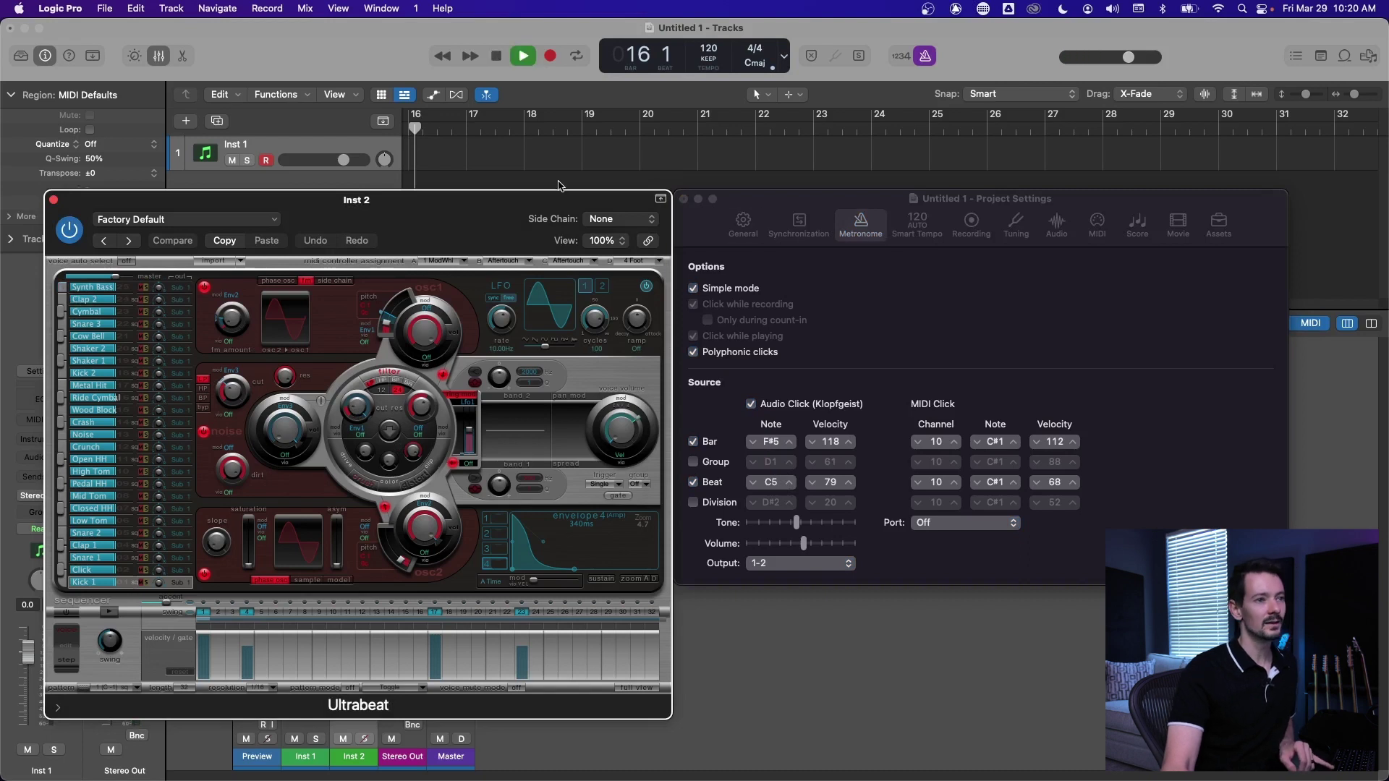
{"action": "left_click_drag", "start_coordinate": [471, 201], "coordinate": [799, 101]}
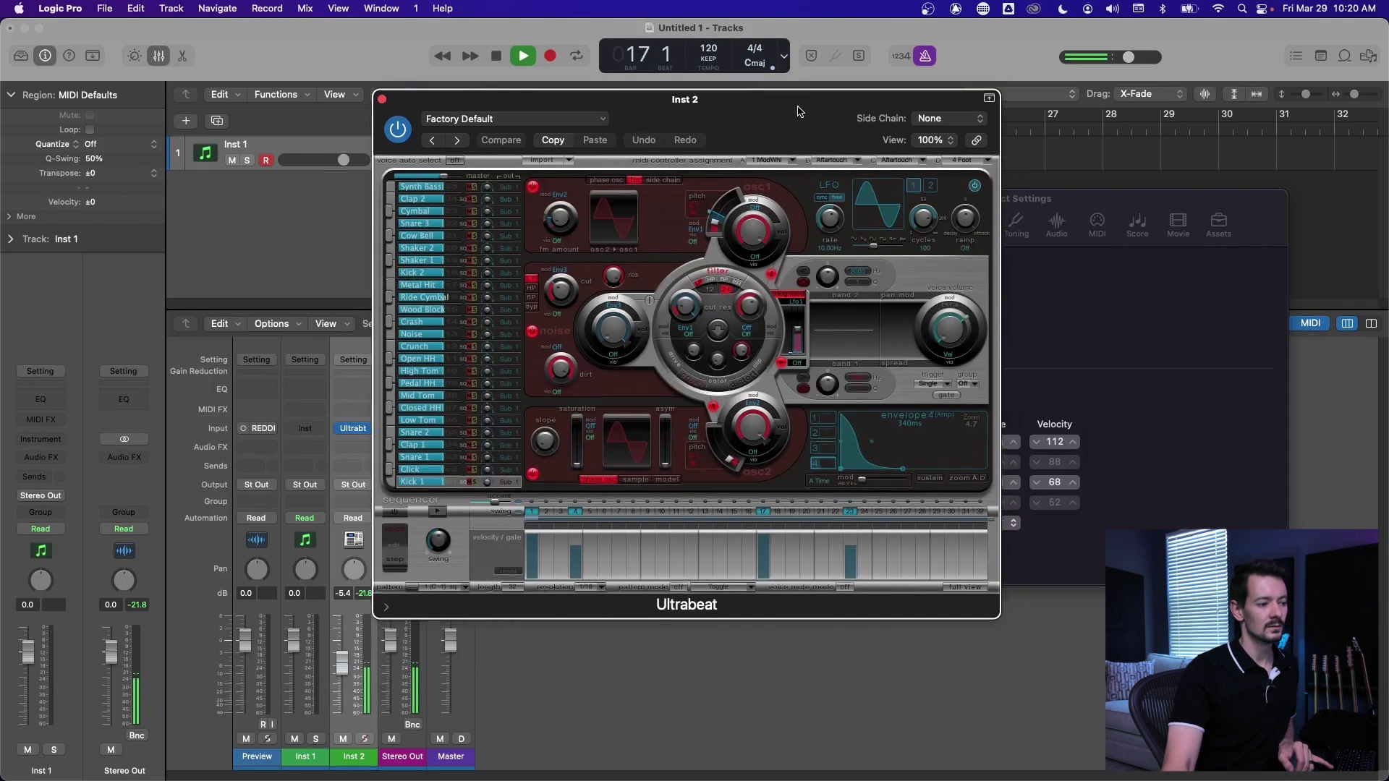
{"action": "left_click_drag", "start_coordinate": [1086, 198], "coordinate": [1155, 206]}
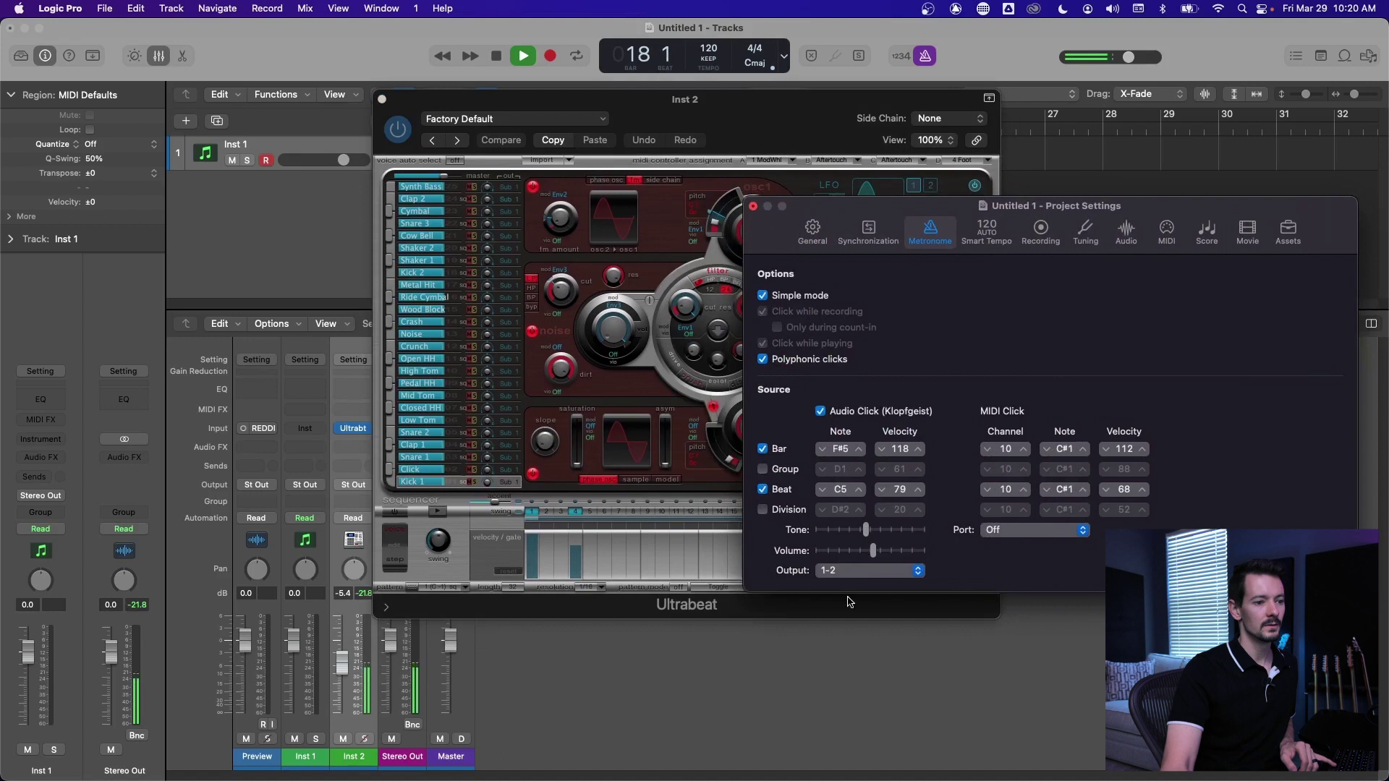
{"action": "left_click_drag", "start_coordinate": [874, 551], "coordinate": [895, 551]}
{"action": "key", "text": "space"}
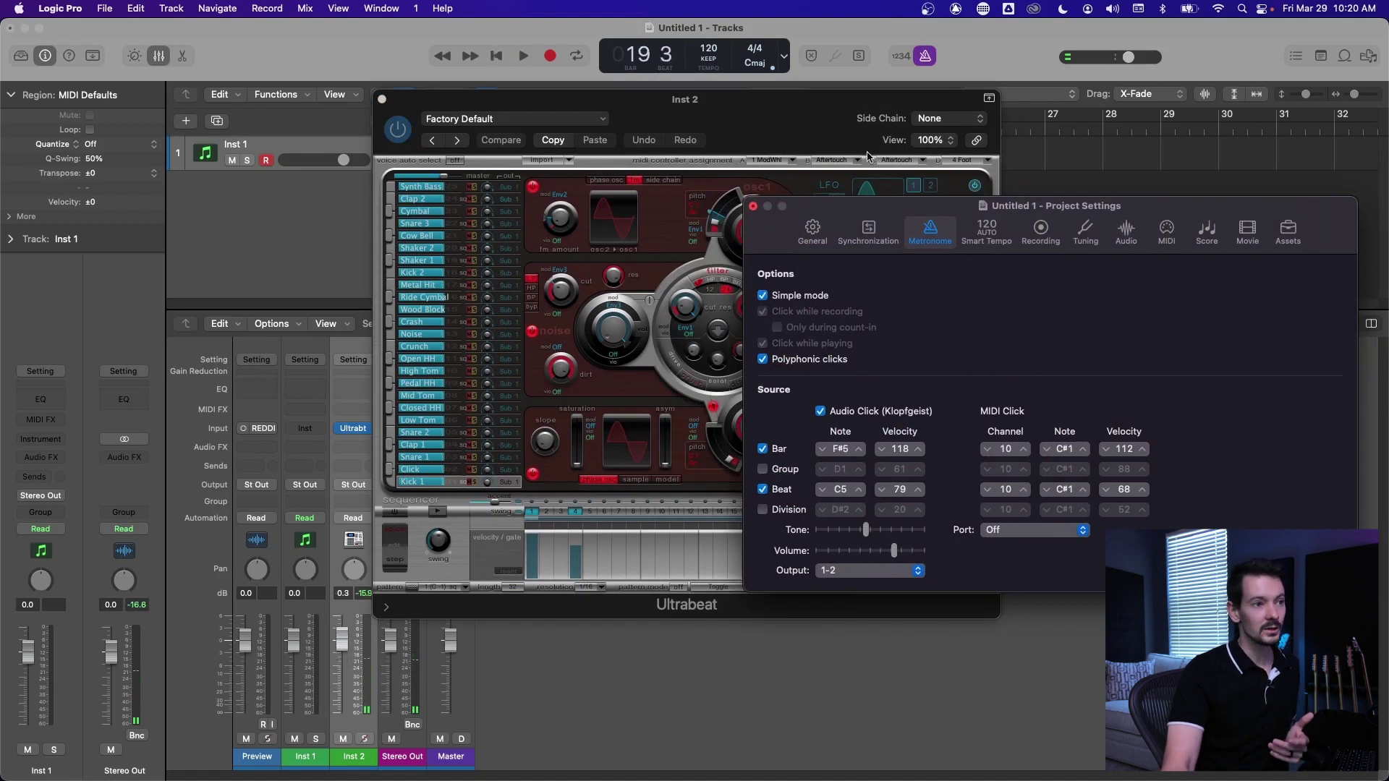
{"action": "left_click_drag", "start_coordinate": [829, 124], "coordinate": [568, 165]}
{"action": "left_click_drag", "start_coordinate": [1136, 210], "coordinate": [1131, 204]}
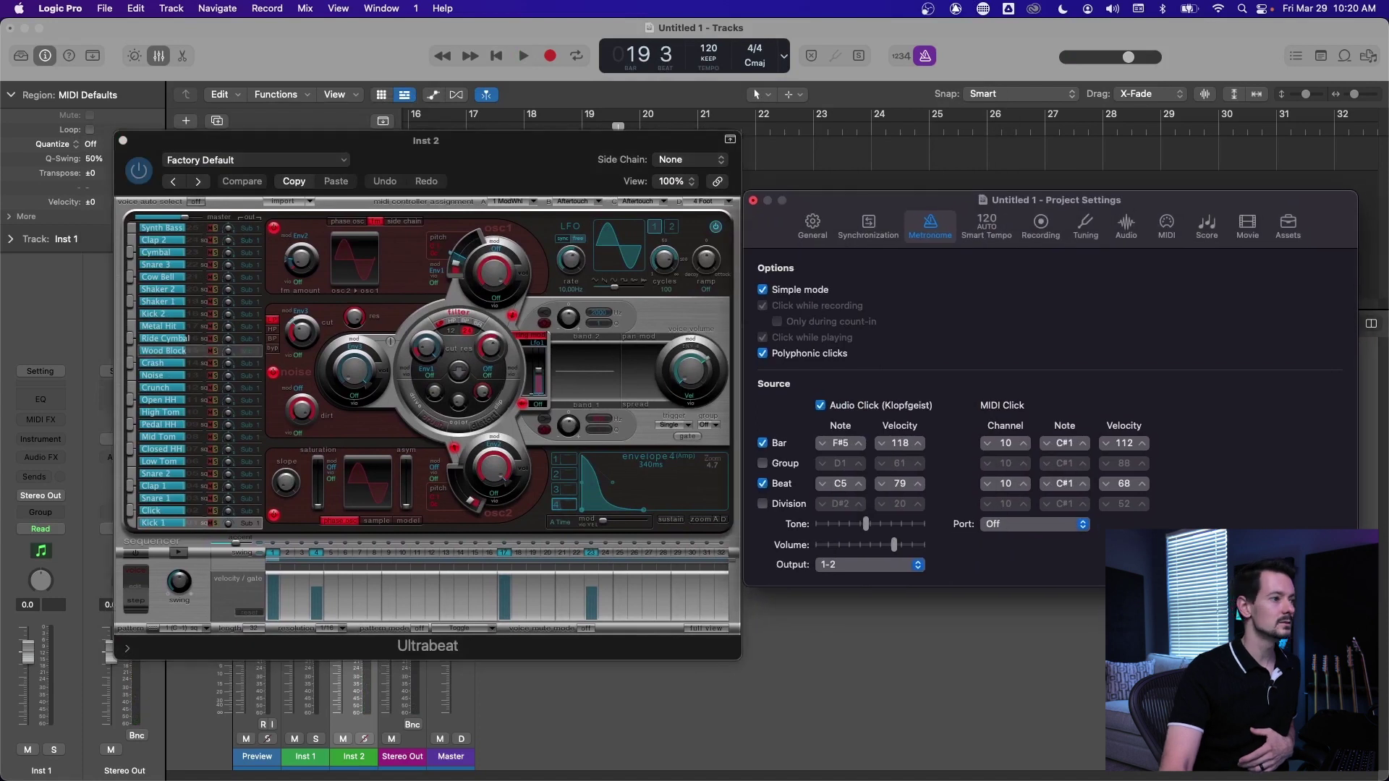
Load the Percussion Bank drum kit into Ultrabeat from its settings menu.
{"action": "left_click", "coordinate": [268, 160]}
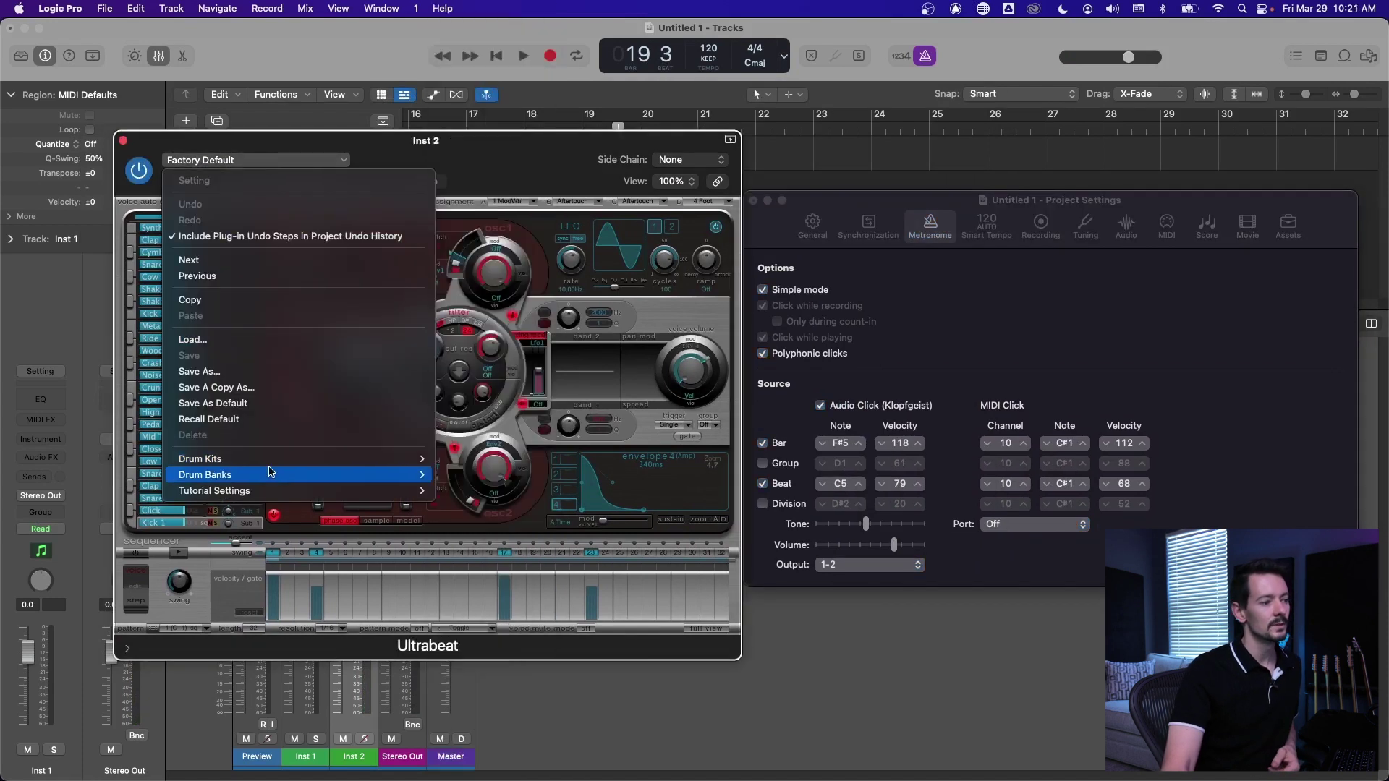
{"action": "mouse_move", "coordinate": [269, 472]}
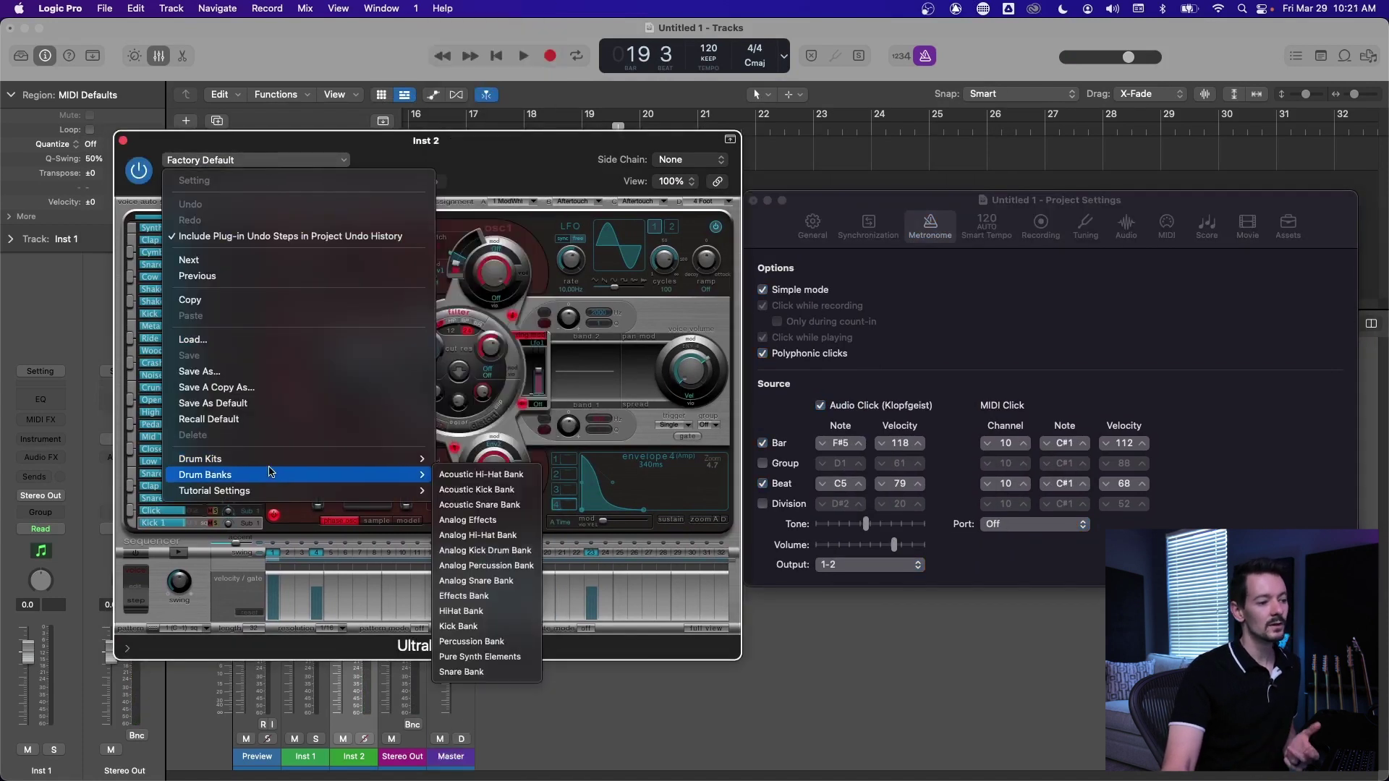
{"action": "left_click", "coordinate": [455, 642]}
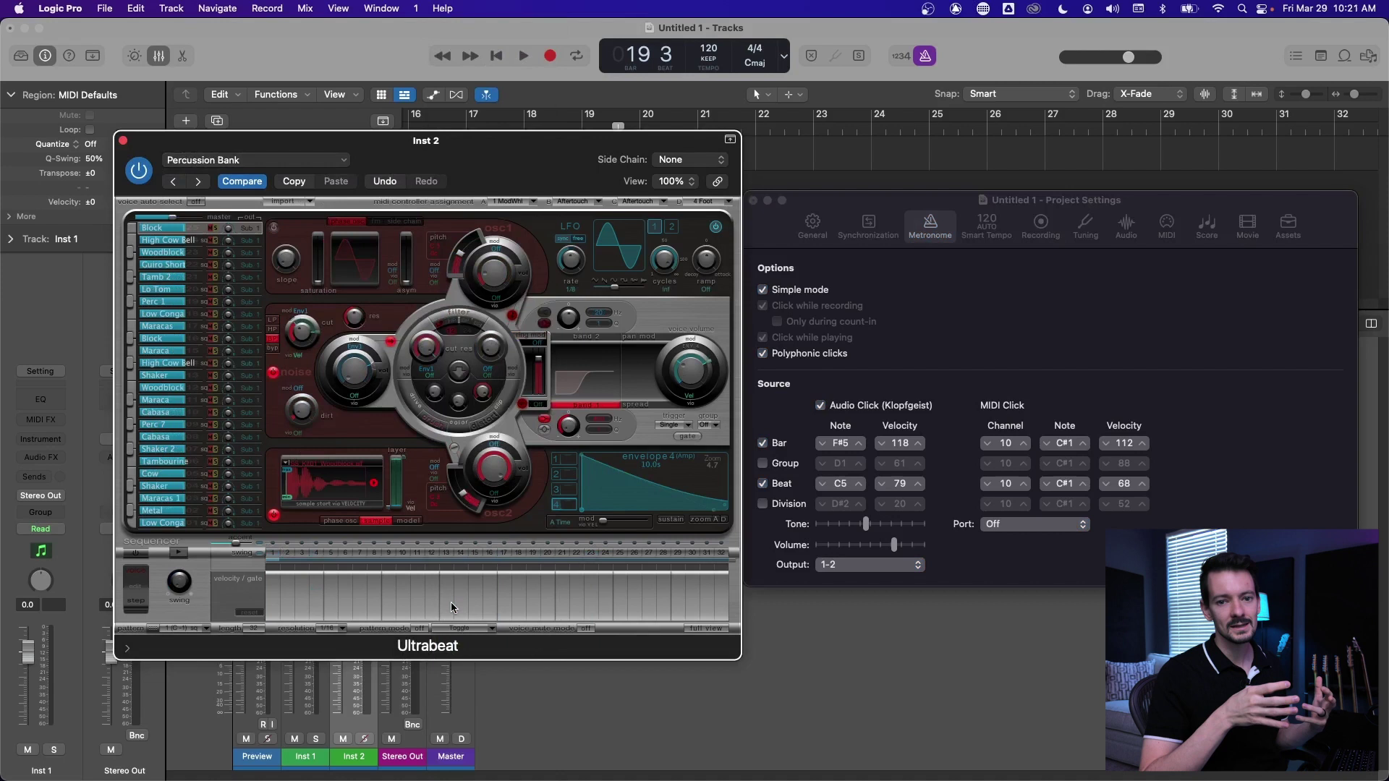
Audition the Metal, Cow, Tambourine, Cabasa, Woodblock and High Cow Bell voices.
{"action": "left_click", "coordinate": [131, 512]}
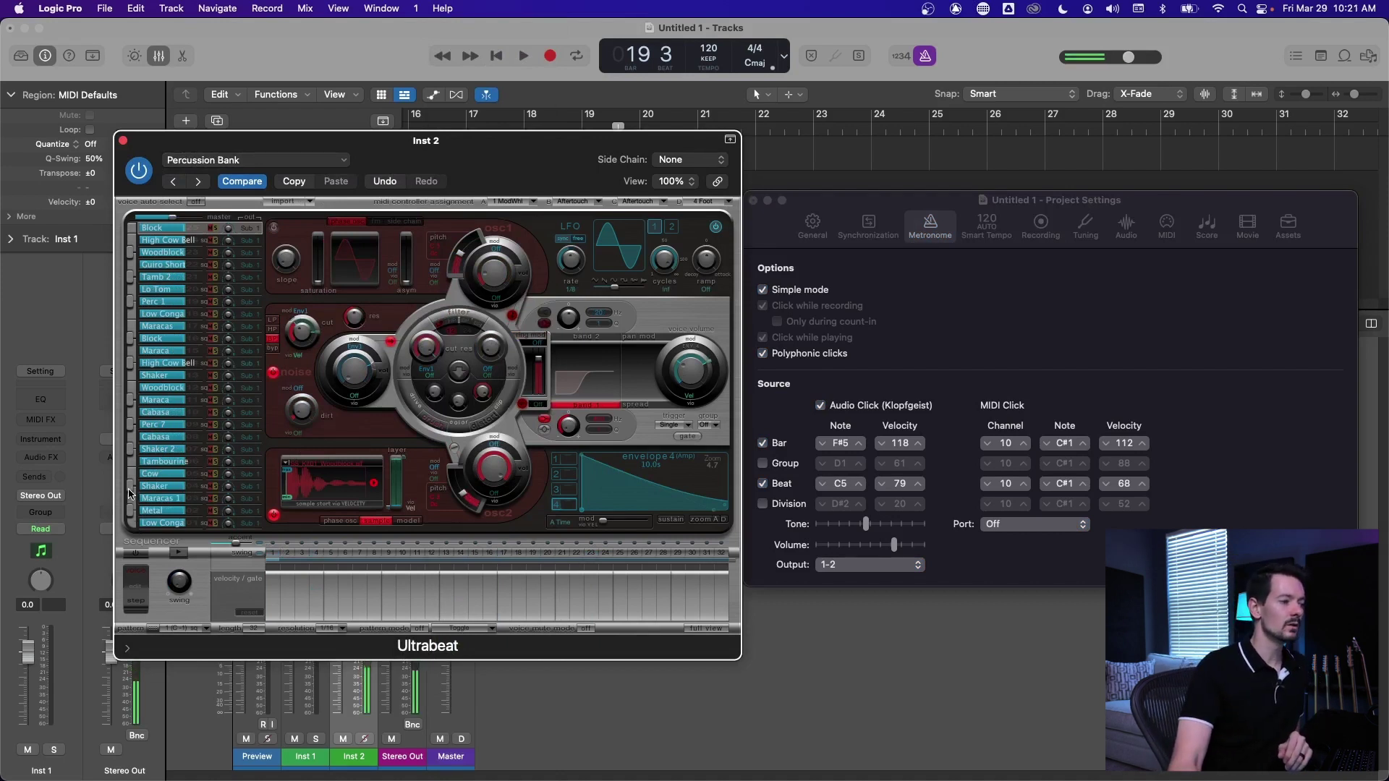
{"action": "left_click", "coordinate": [133, 475]}
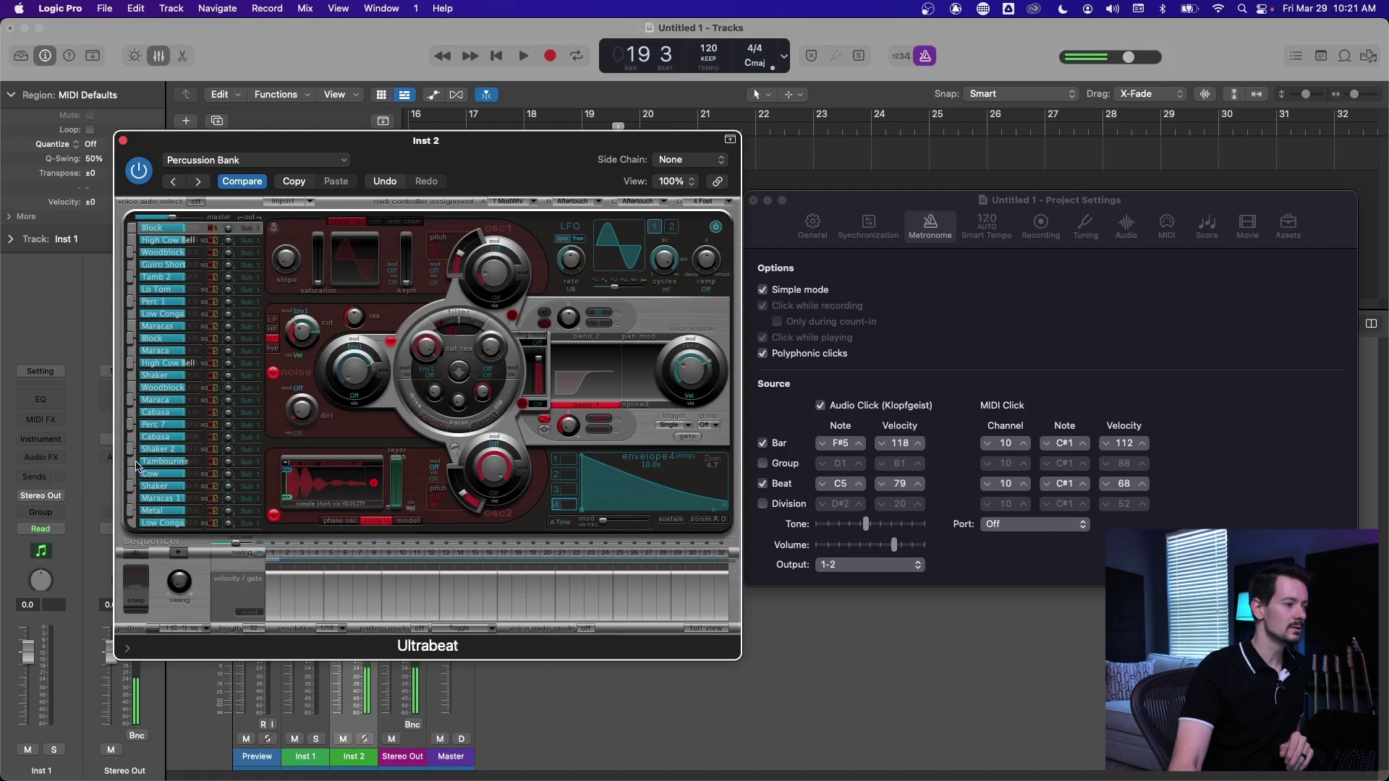
{"action": "left_click", "coordinate": [131, 462]}
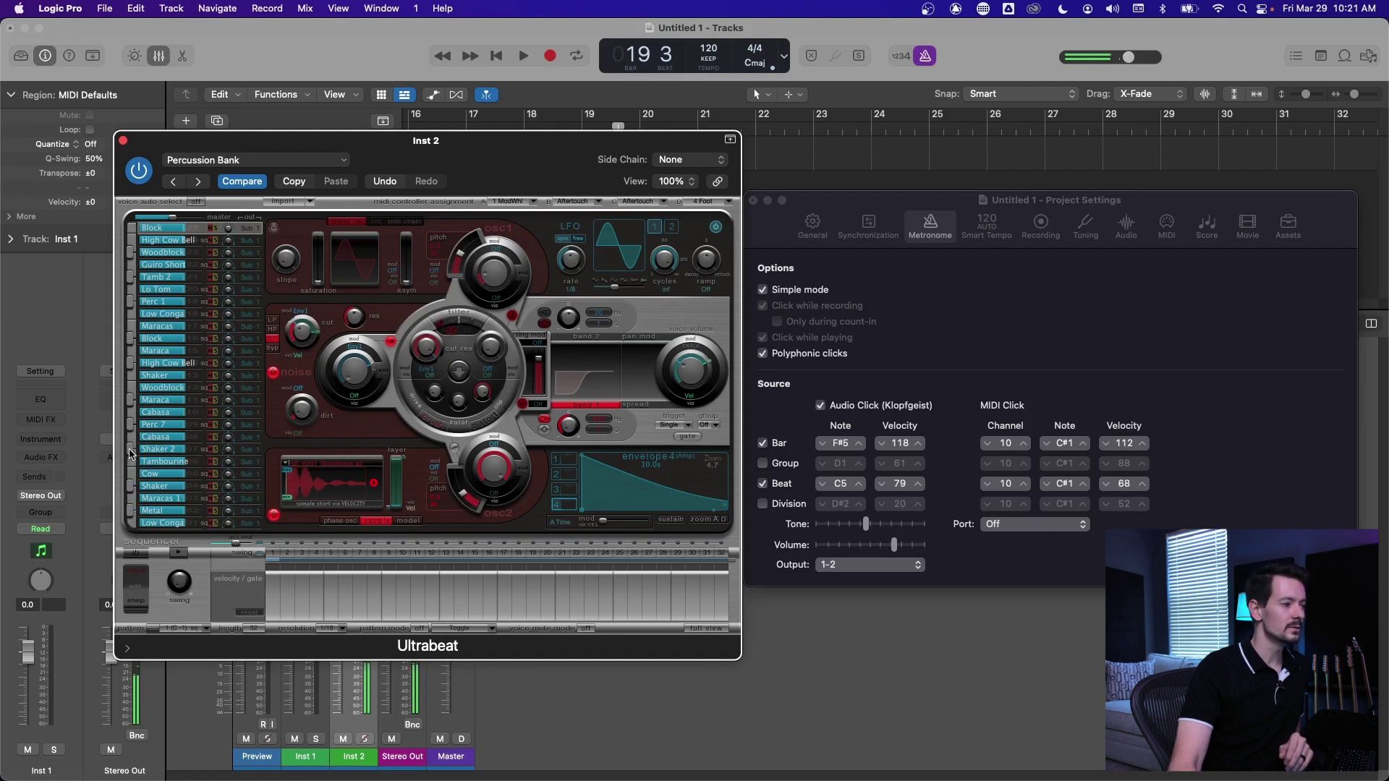
{"action": "left_click", "coordinate": [132, 448]}
{"action": "left_click", "coordinate": [131, 414]}
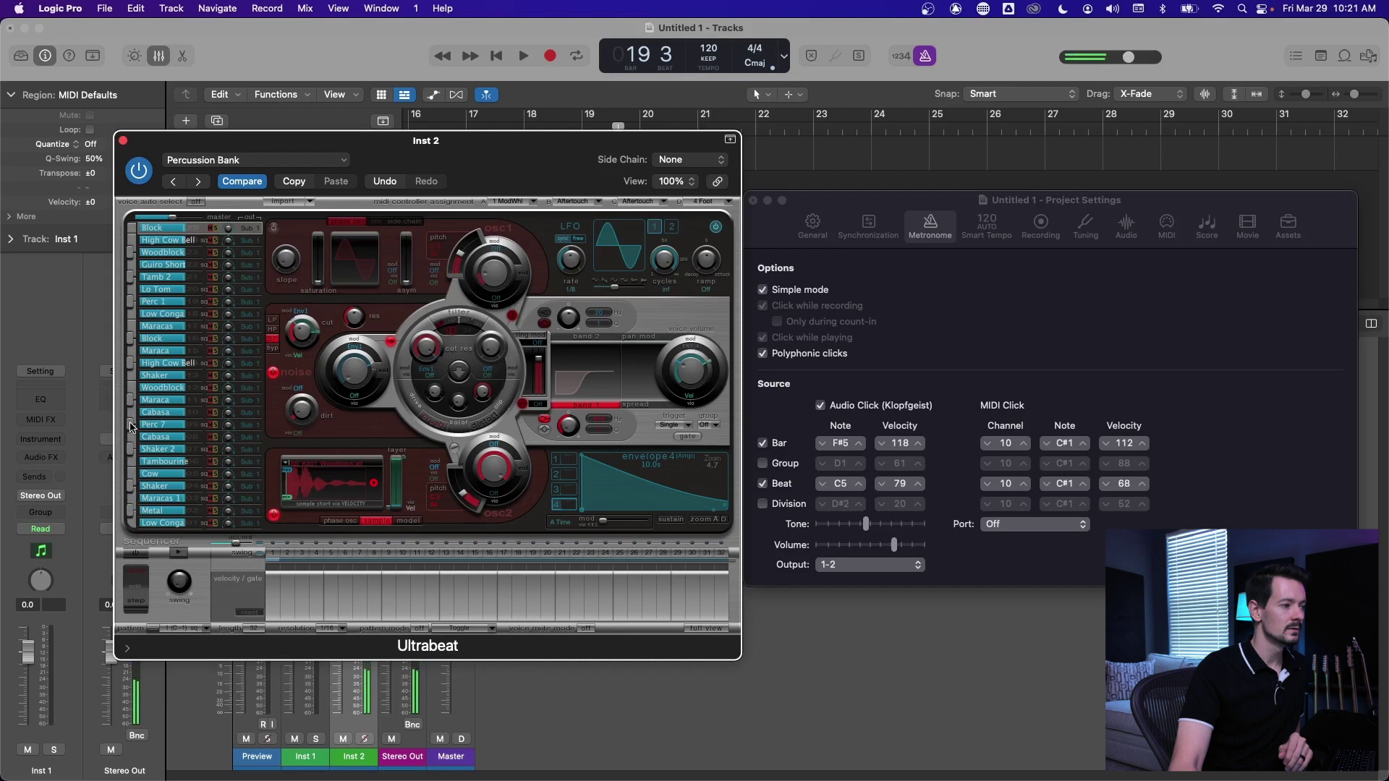
{"action": "left_click", "coordinate": [131, 401]}
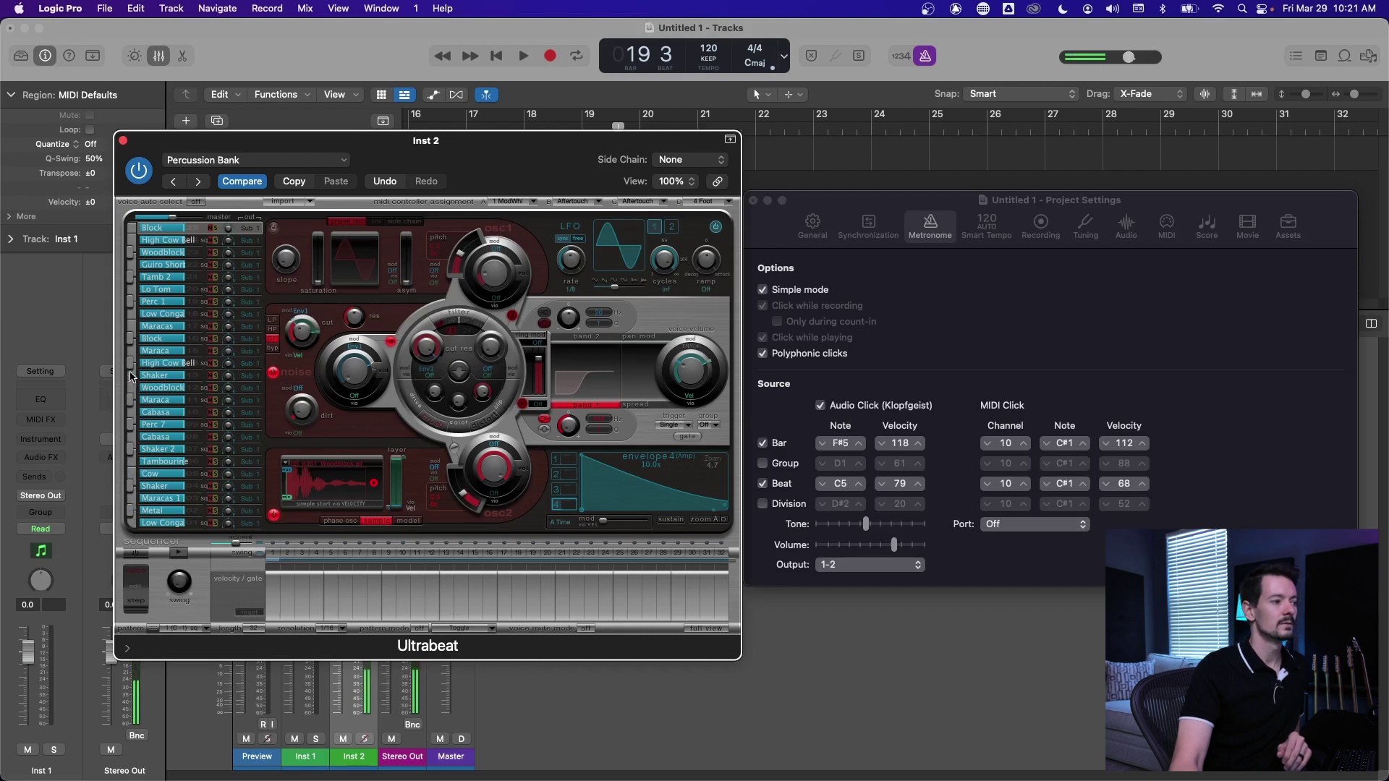
{"action": "left_click", "coordinate": [132, 375]}
{"action": "left_click", "coordinate": [131, 351]}
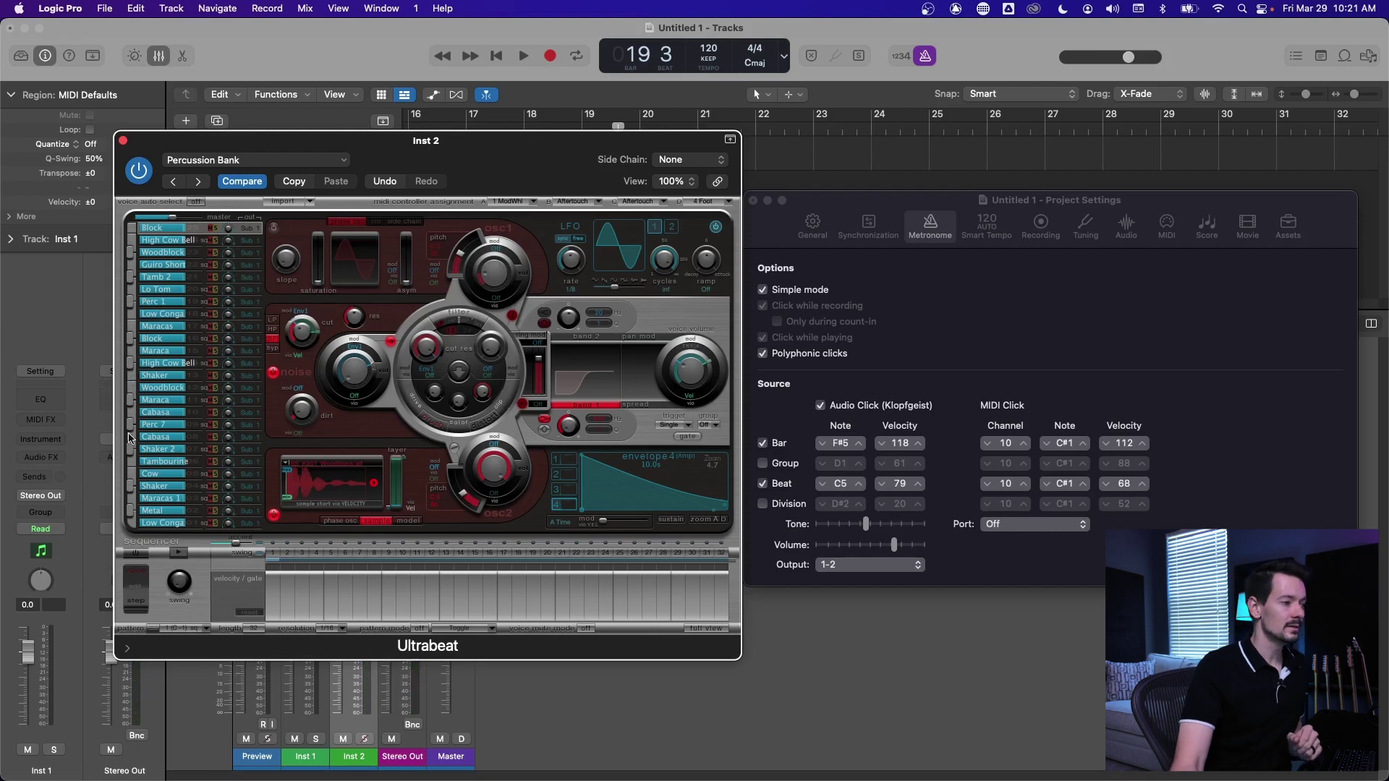
Audition the Maracas 1, Low Conga and other percussion voices.
{"action": "left_click", "coordinate": [134, 483]}
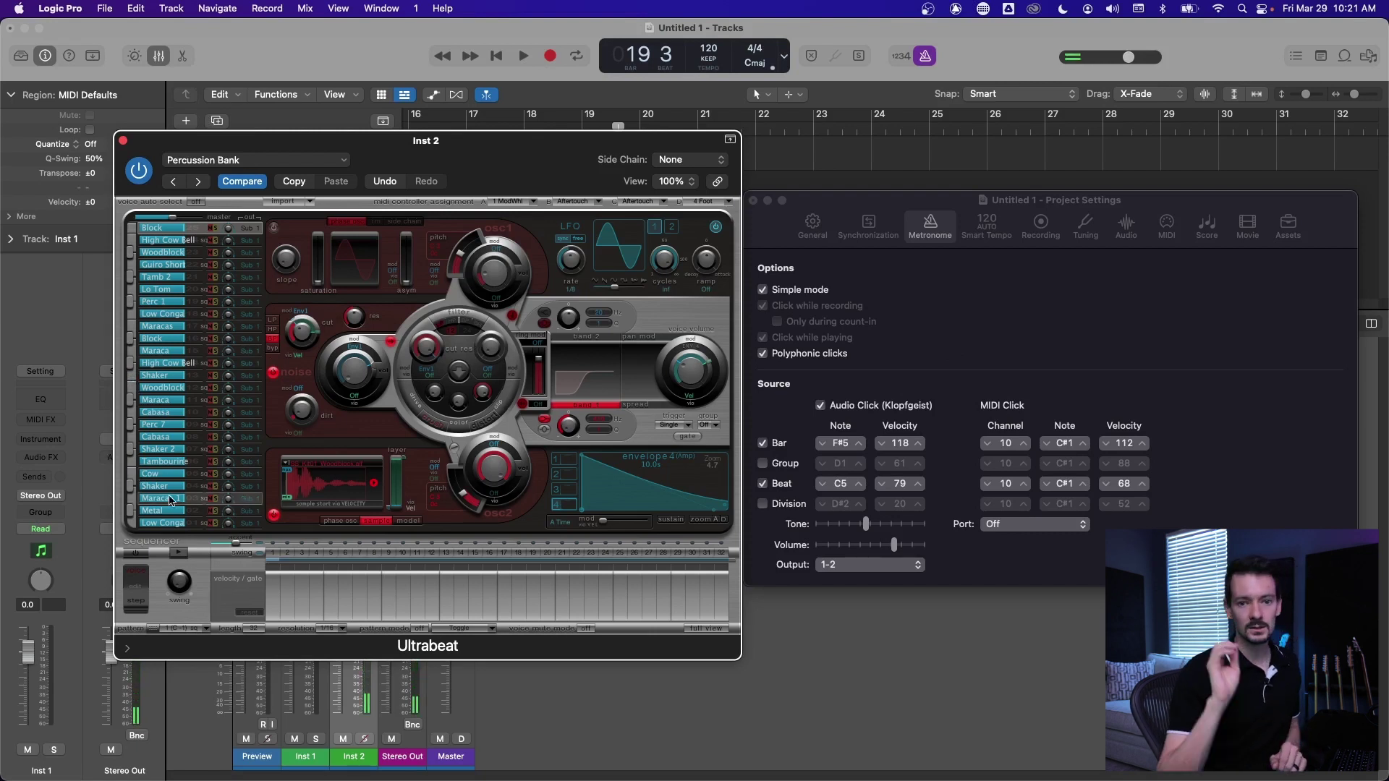
{"action": "left_click", "coordinate": [131, 526]}
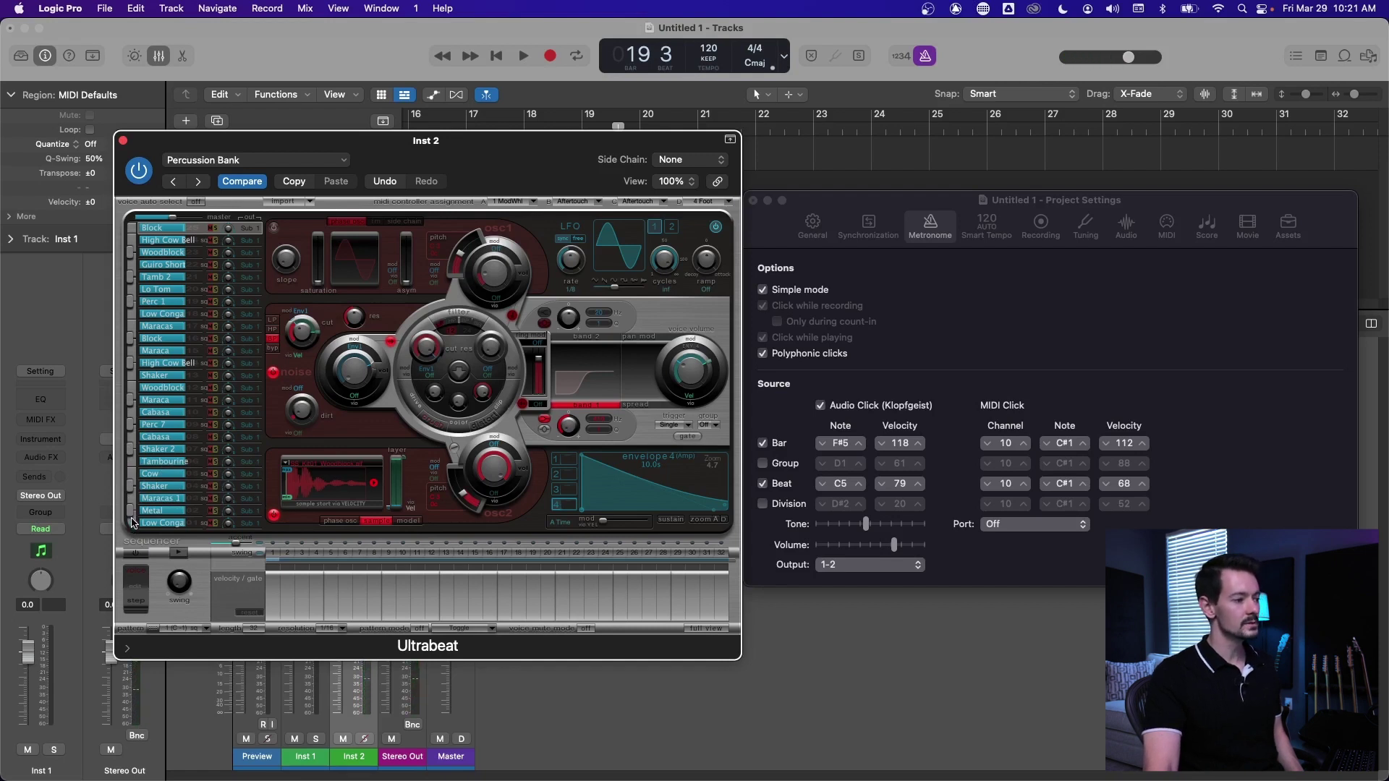
{"action": "left_click", "coordinate": [132, 522]}
{"action": "left_click", "coordinate": [132, 523]}
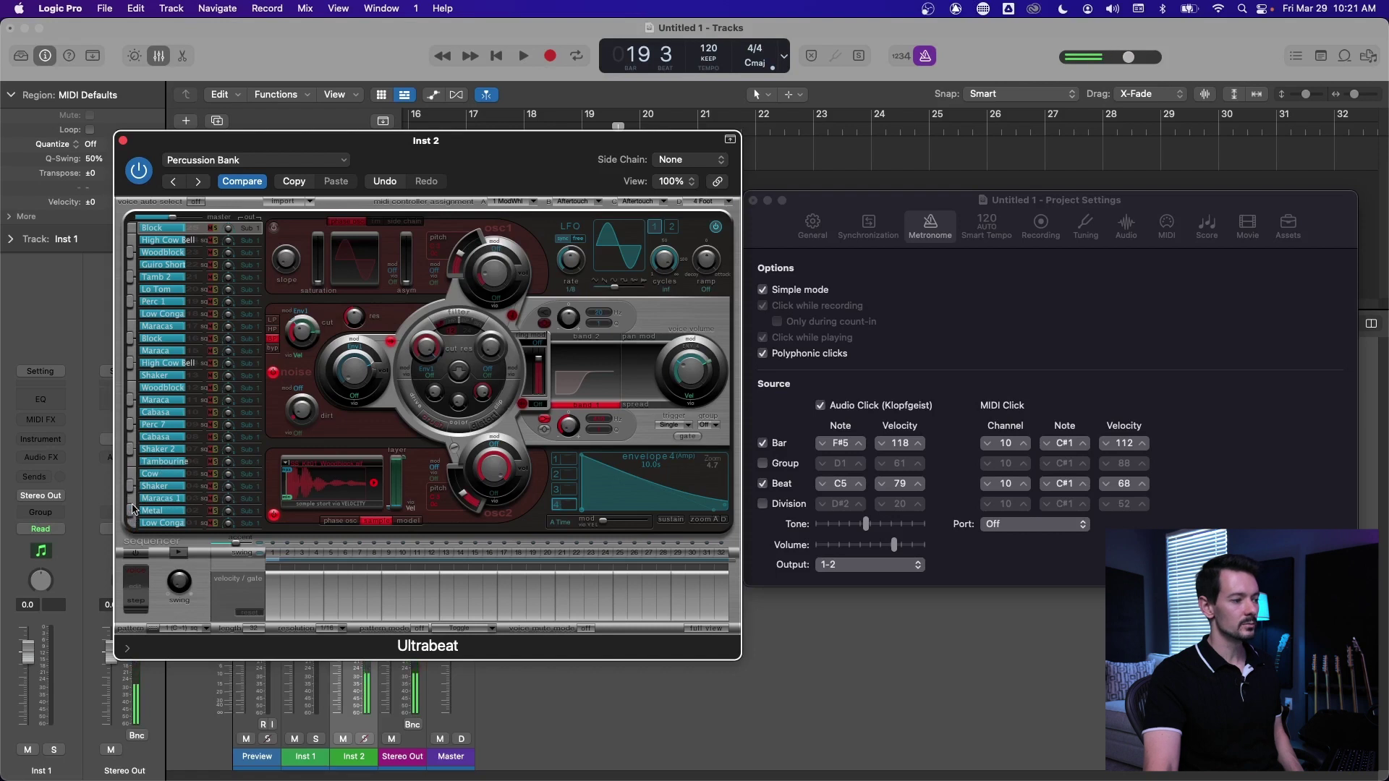
{"action": "left_click", "coordinate": [133, 509]}
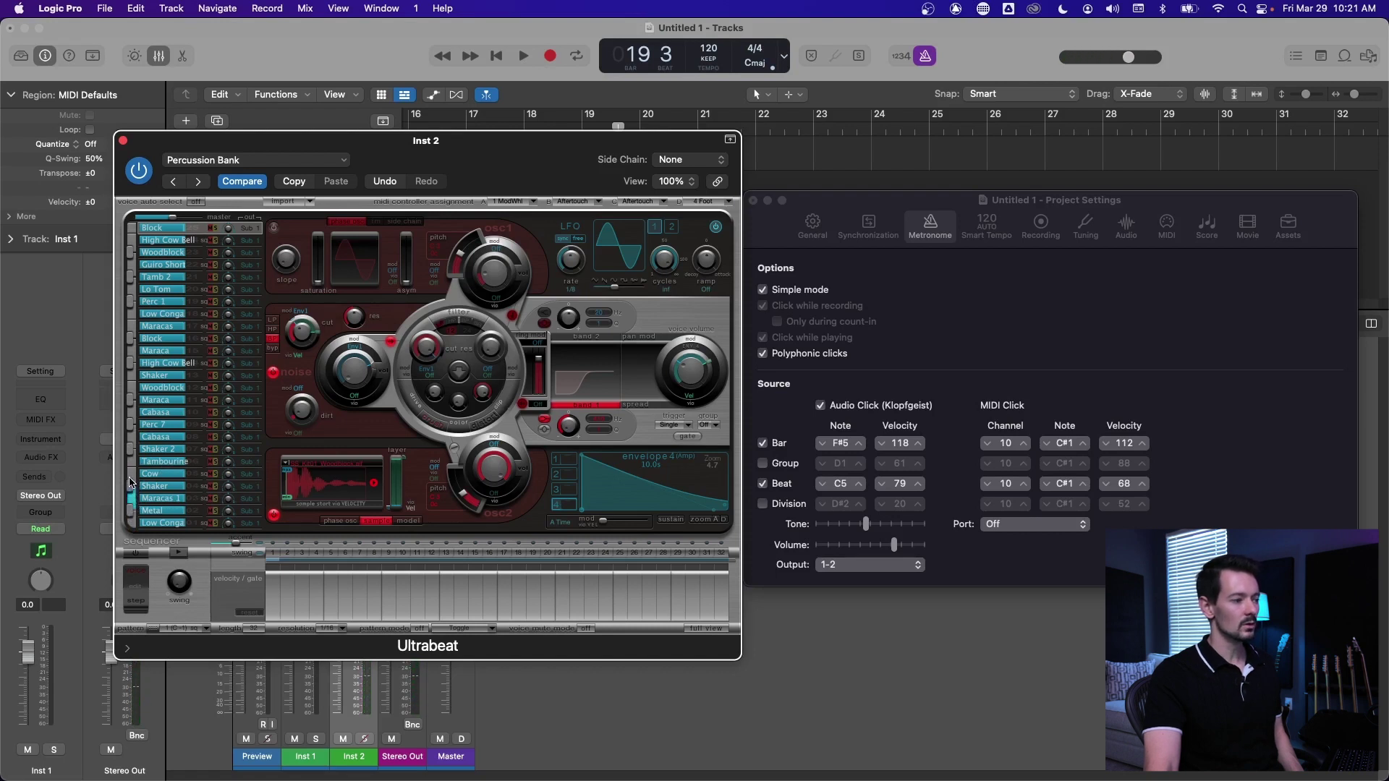
{"action": "left_click", "coordinate": [131, 483]}
{"action": "left_click", "coordinate": [132, 427]}
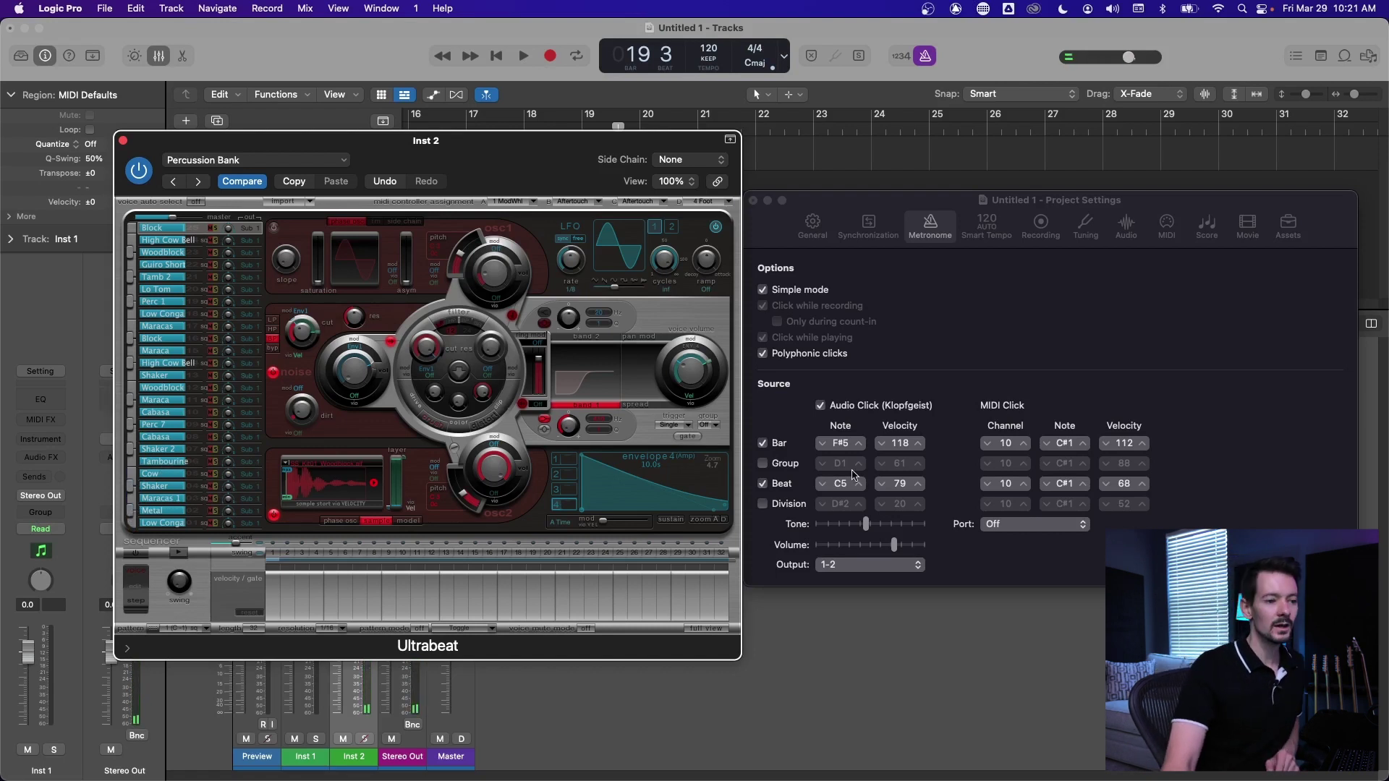
Set the bar click note to E1 and play back with the beat click switched off.
{"action": "left_click", "coordinate": [133, 477]}
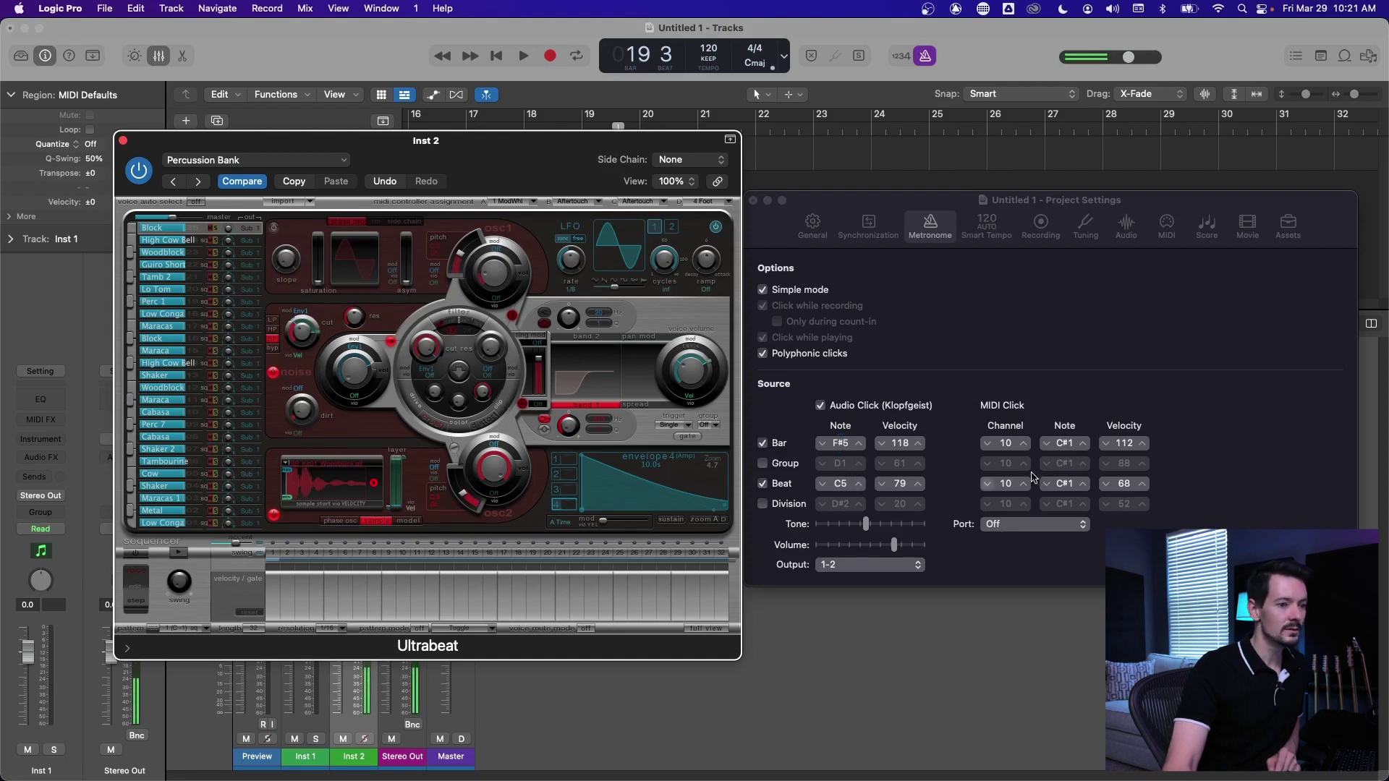
{"action": "left_click", "coordinate": [839, 444]}
{"action": "type", "text": "E1"}
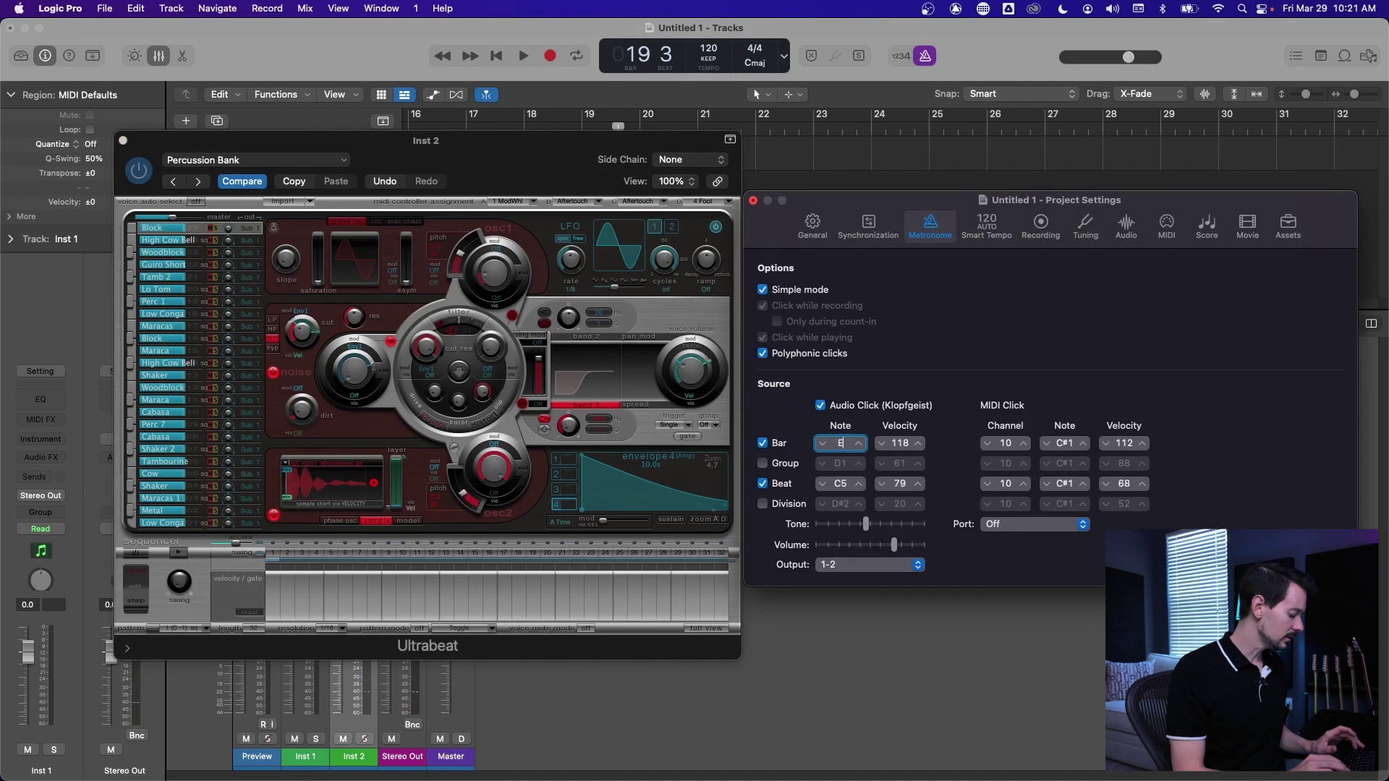
{"action": "key", "text": "Return"}
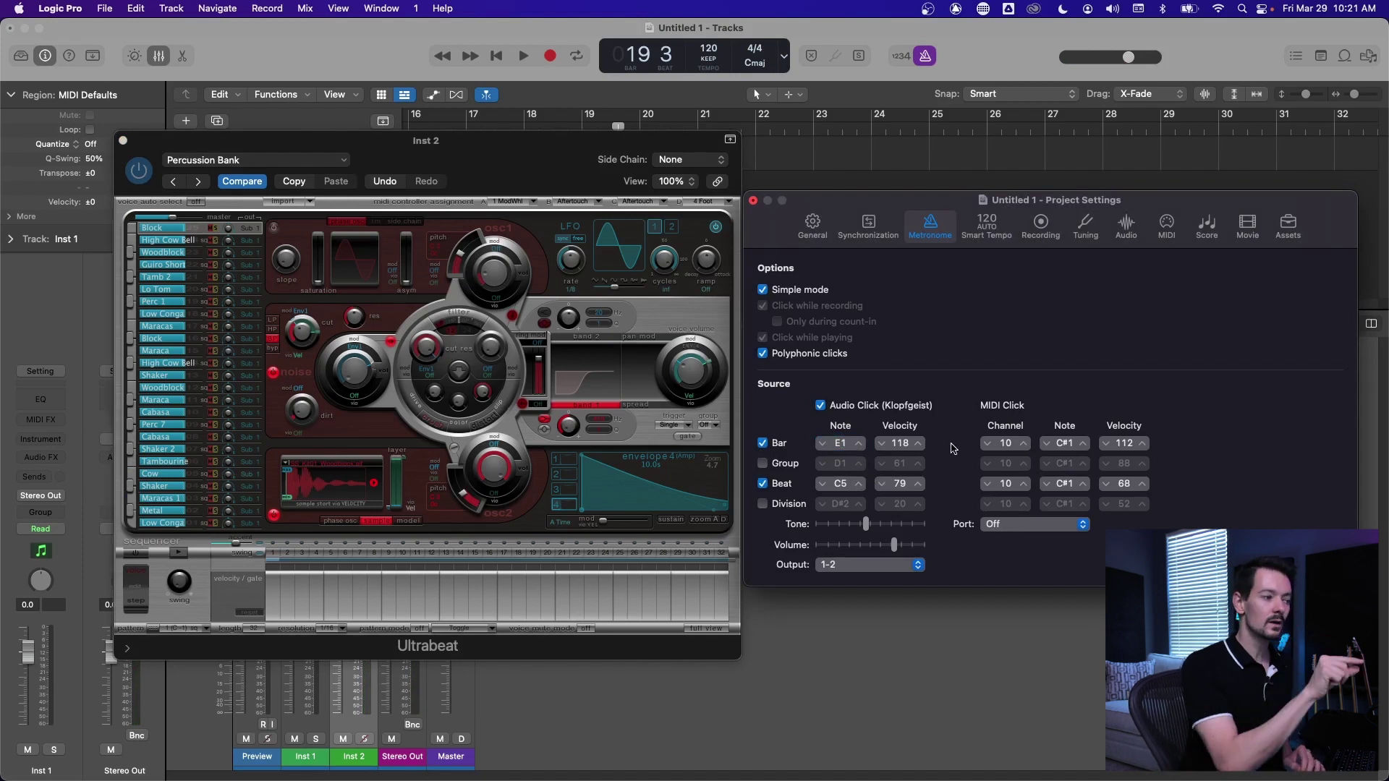
{"action": "key", "text": "space"}
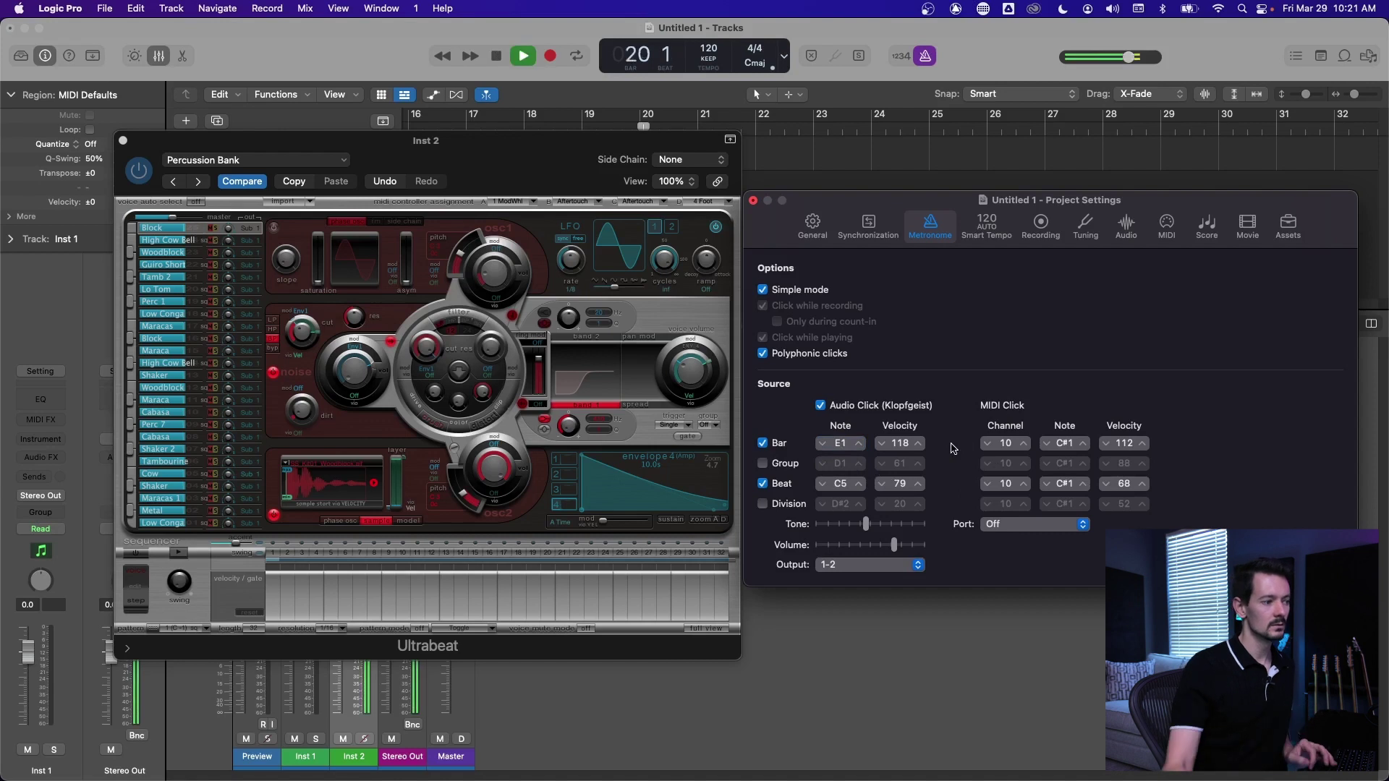
{"action": "left_click", "coordinate": [762, 484]}
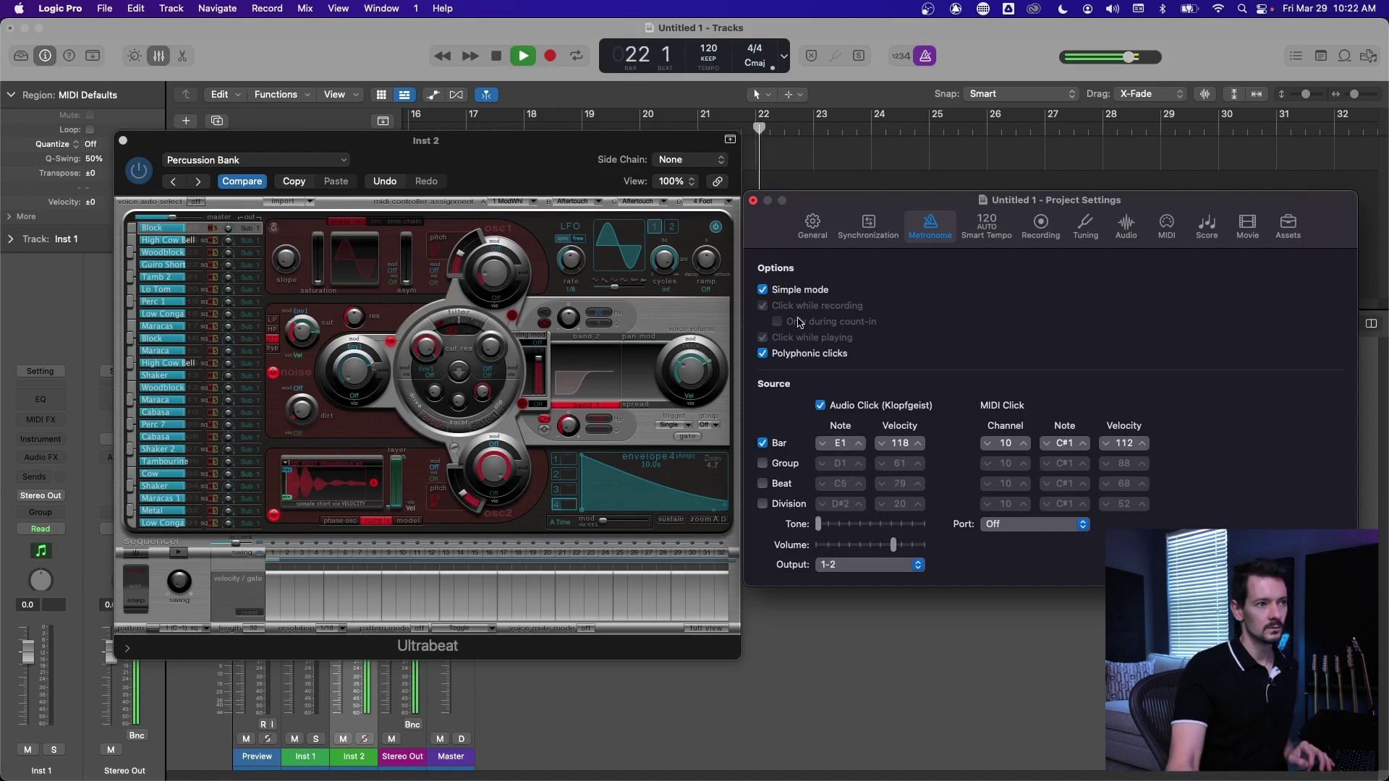
{"action": "key", "text": "space"}
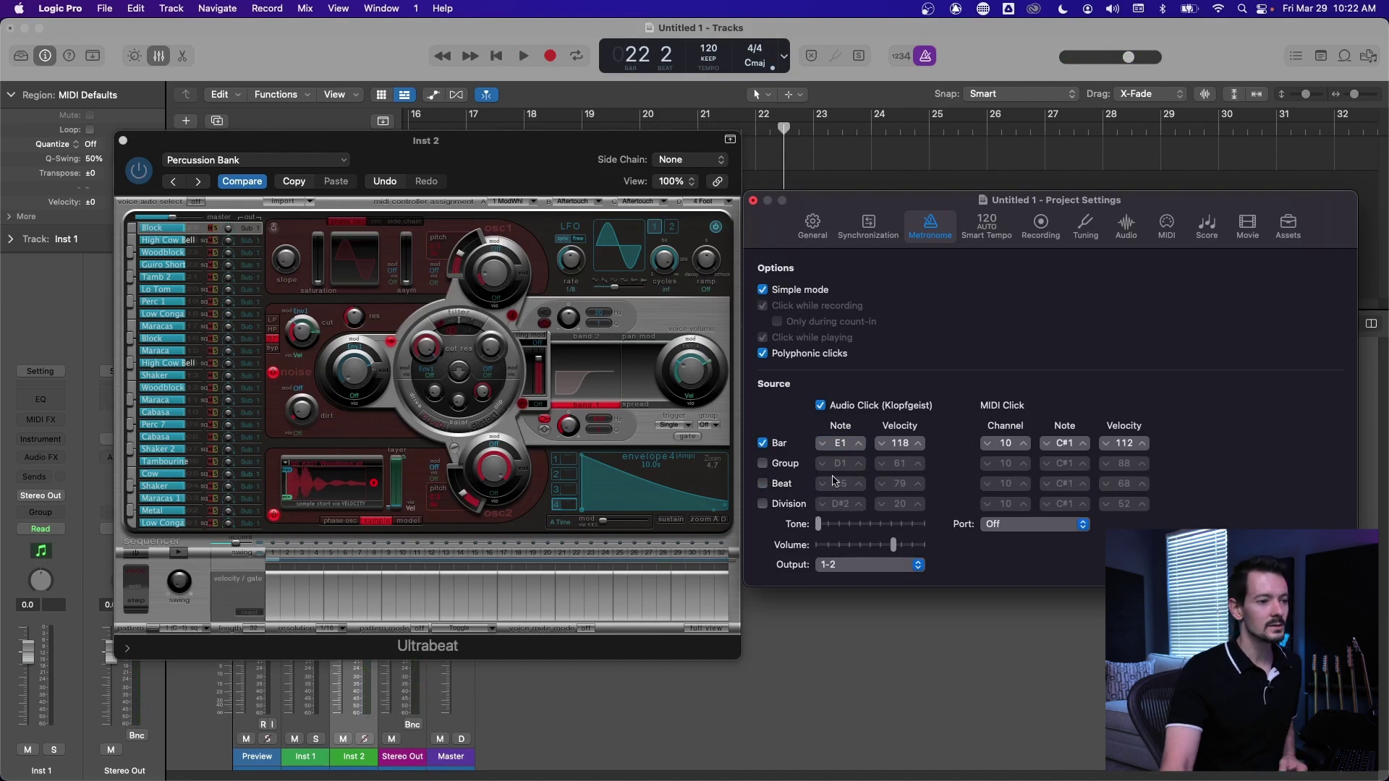
Re-enable the beat click and audition the Block and Woodblock voices in Ultrabeat.
{"action": "left_click", "coordinate": [763, 484]}
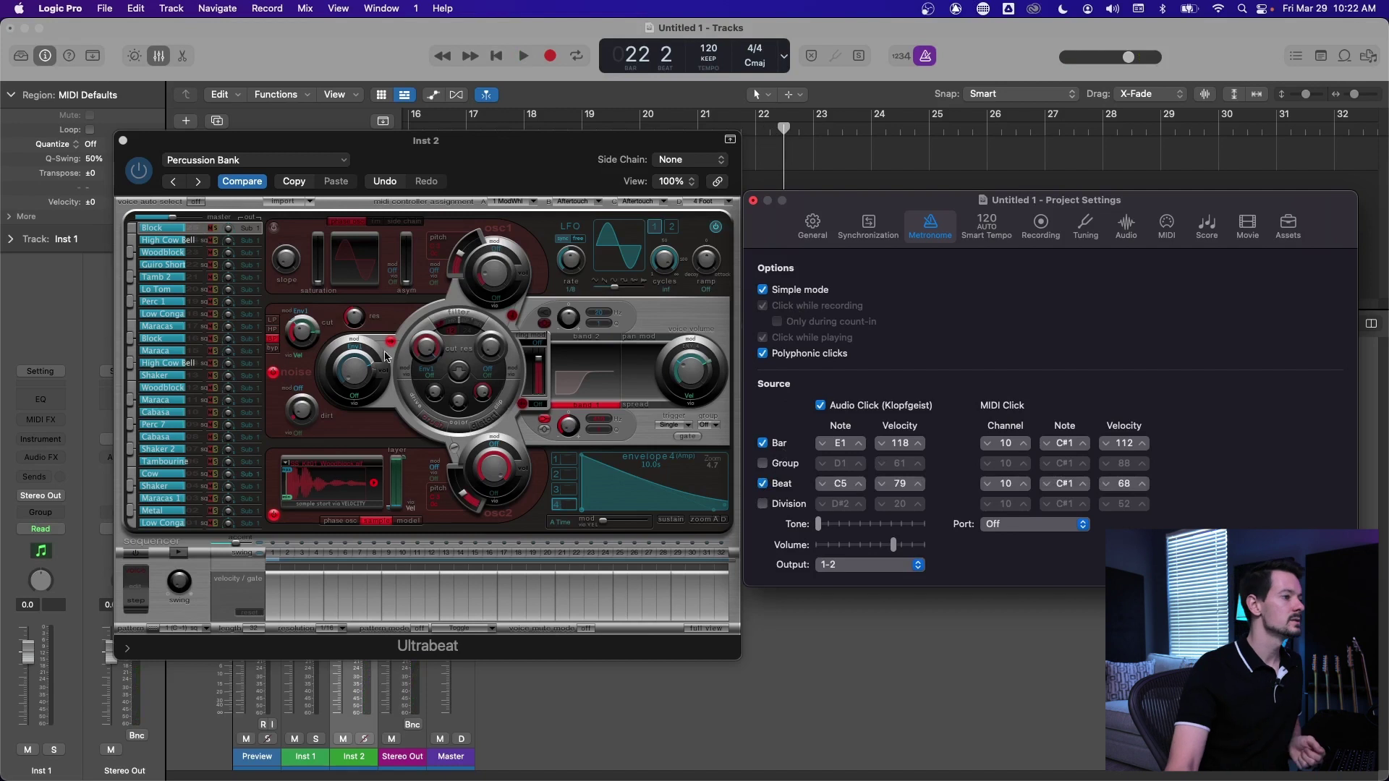
{"action": "left_click", "coordinate": [131, 340]}
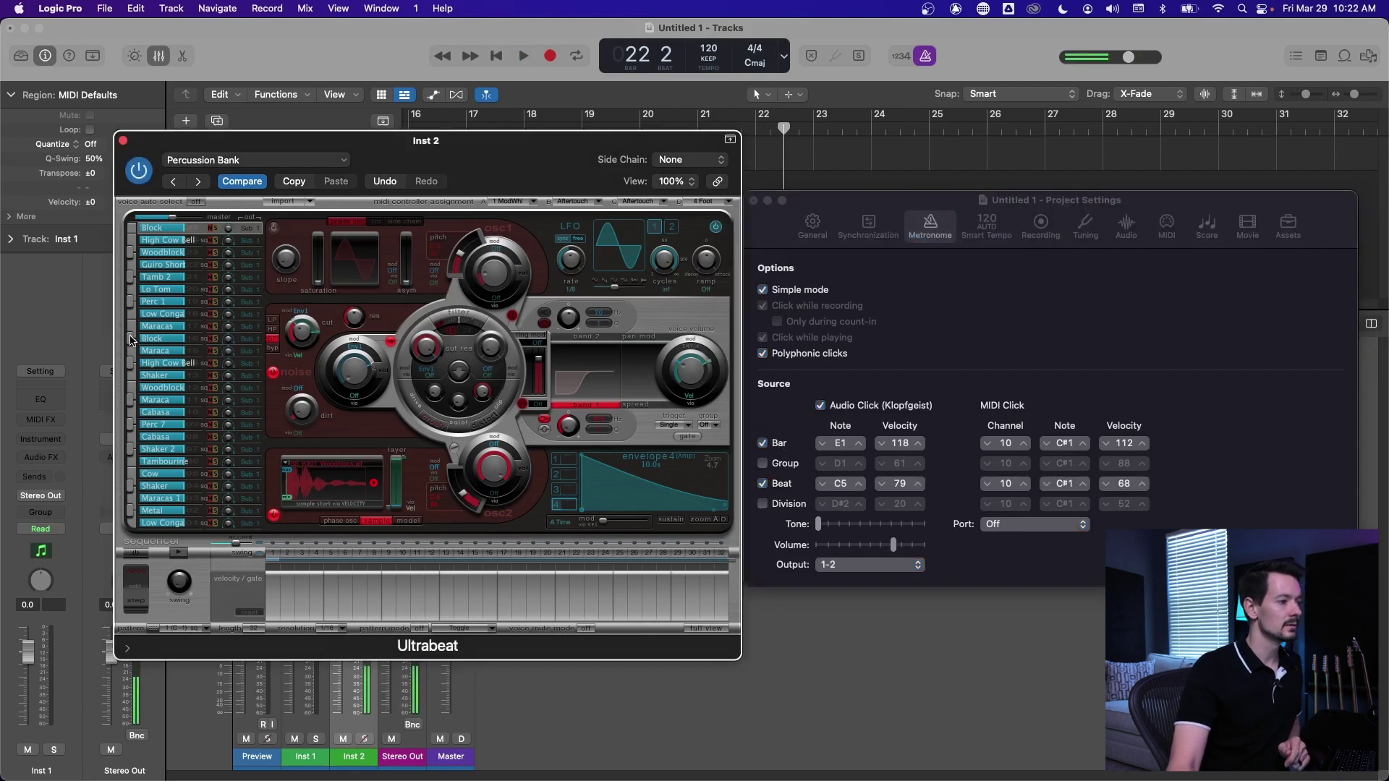
{"action": "left_click", "coordinate": [135, 392]}
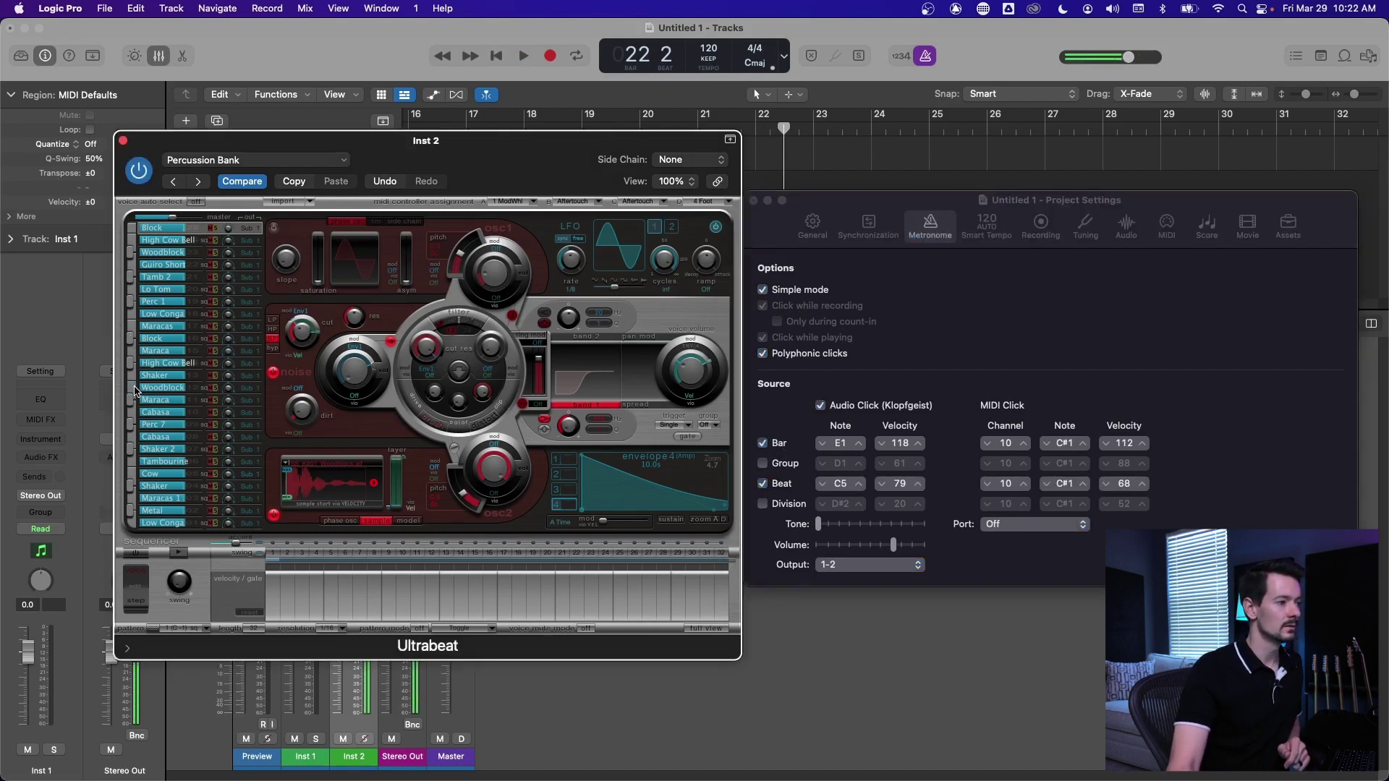
{"action": "left_click", "coordinate": [130, 338]}
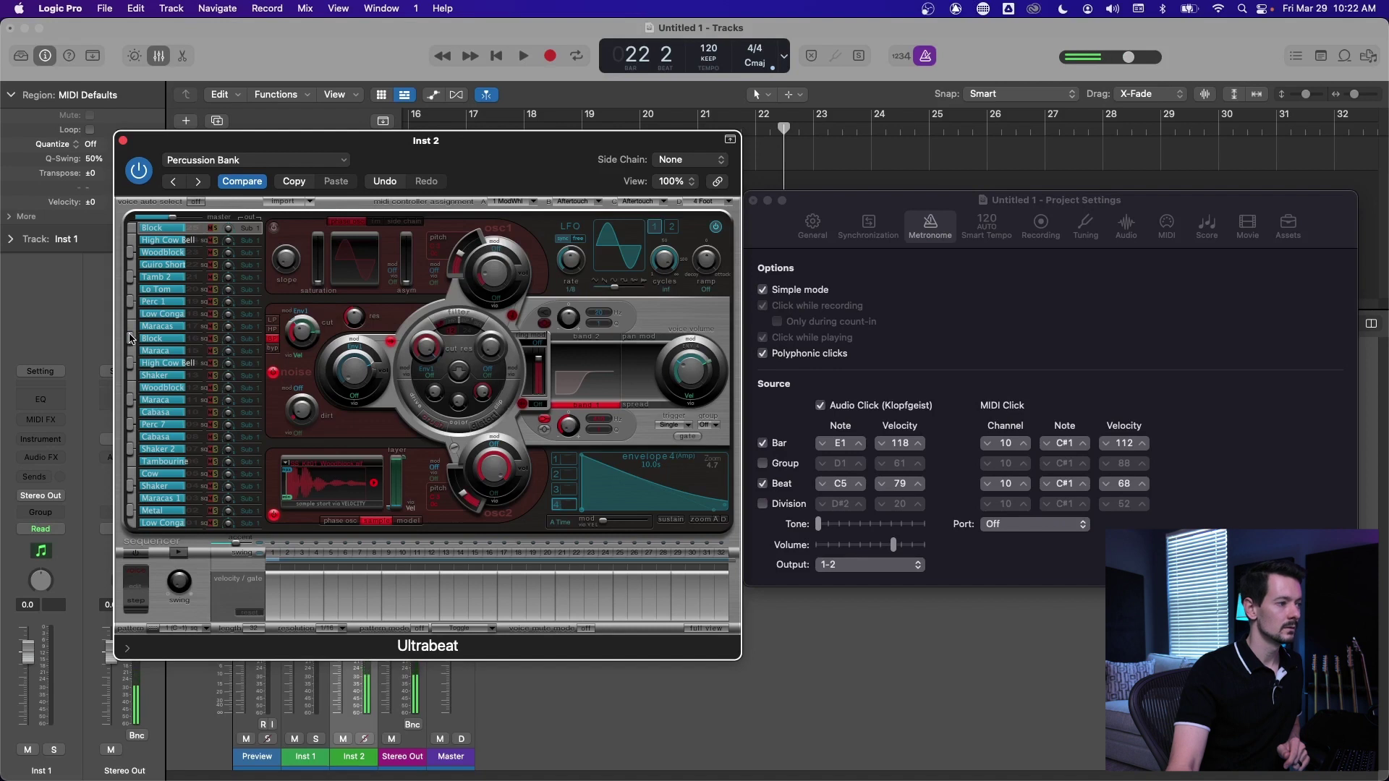
{"action": "left_click", "coordinate": [136, 391]}
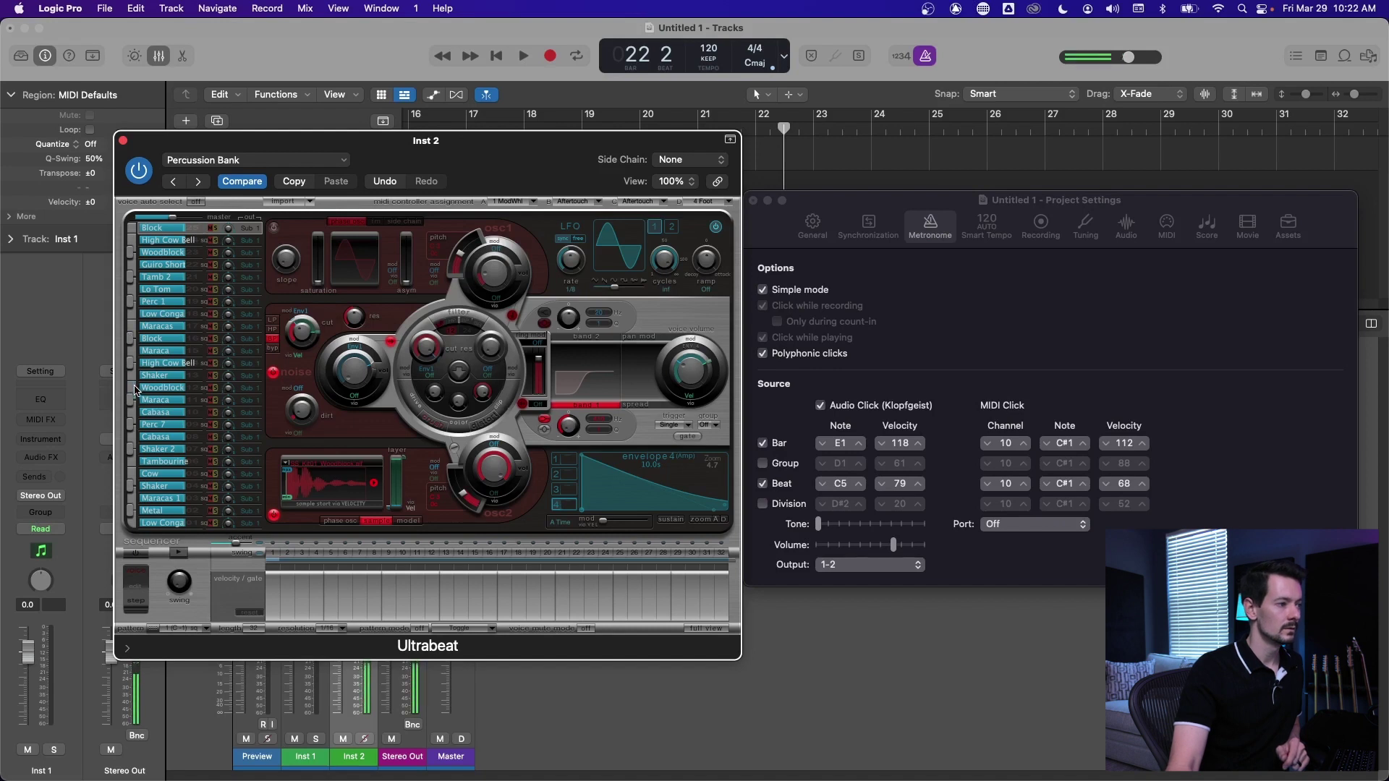
{"action": "left_click", "coordinate": [135, 391]}
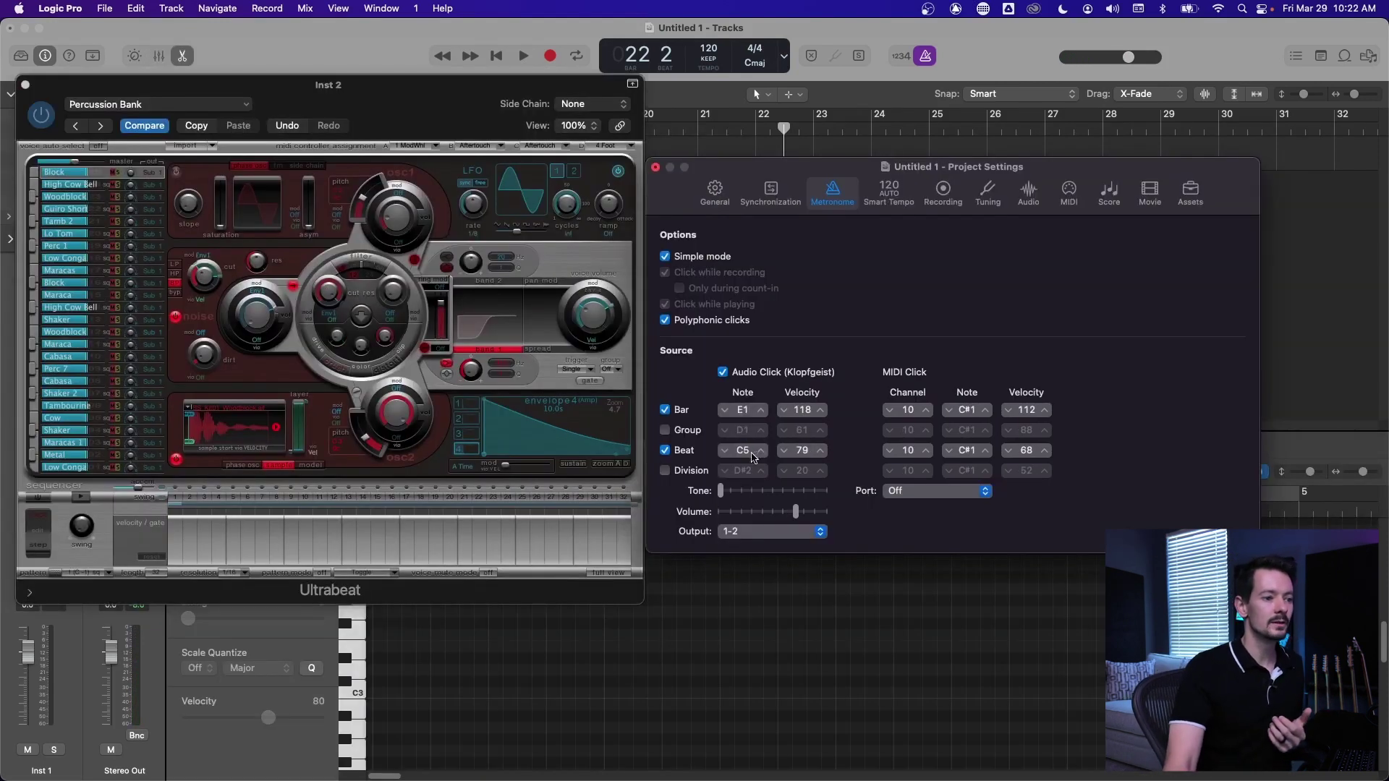
Set the Beat click note to C1 and listen to it in playback.
{"action": "double_click", "coordinate": [743, 450]}
{"action": "type", "text": "C1"}
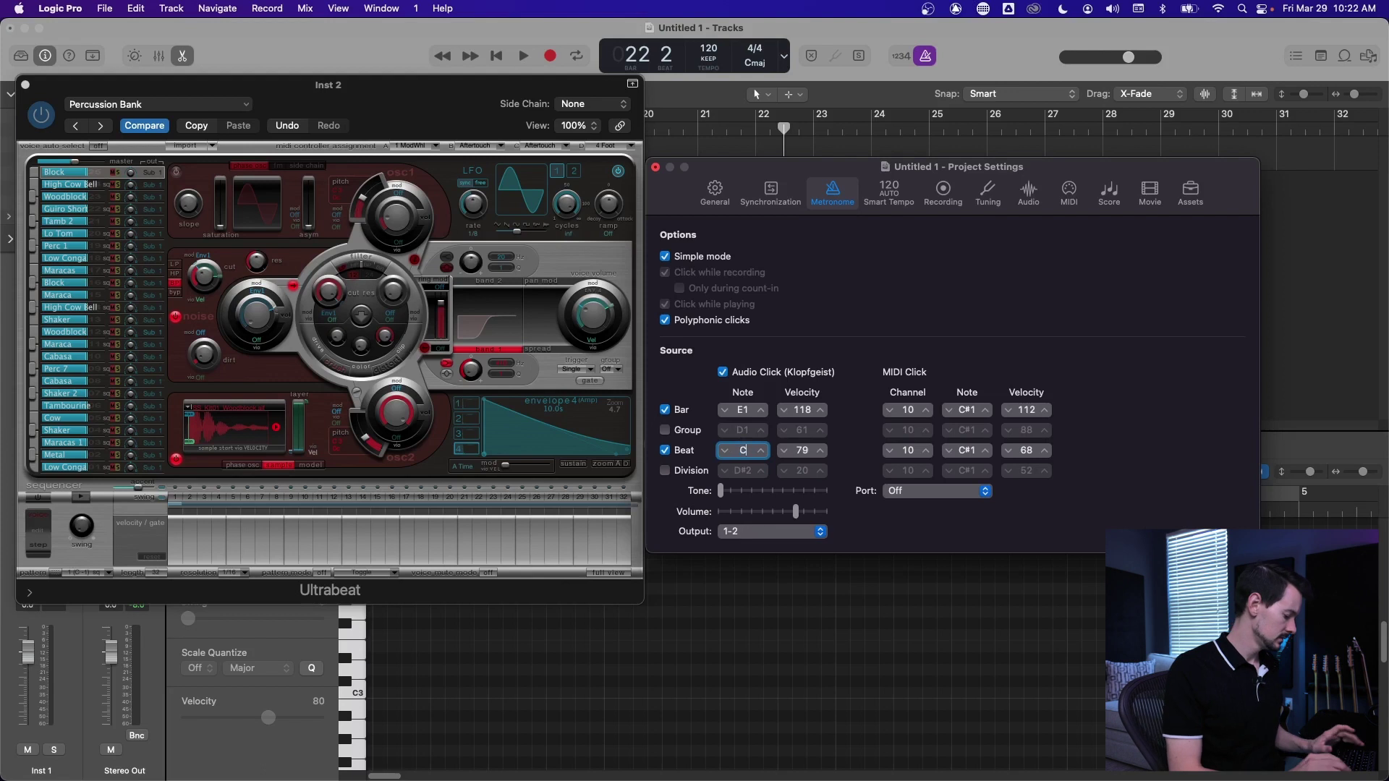
{"action": "key", "text": "Return"}
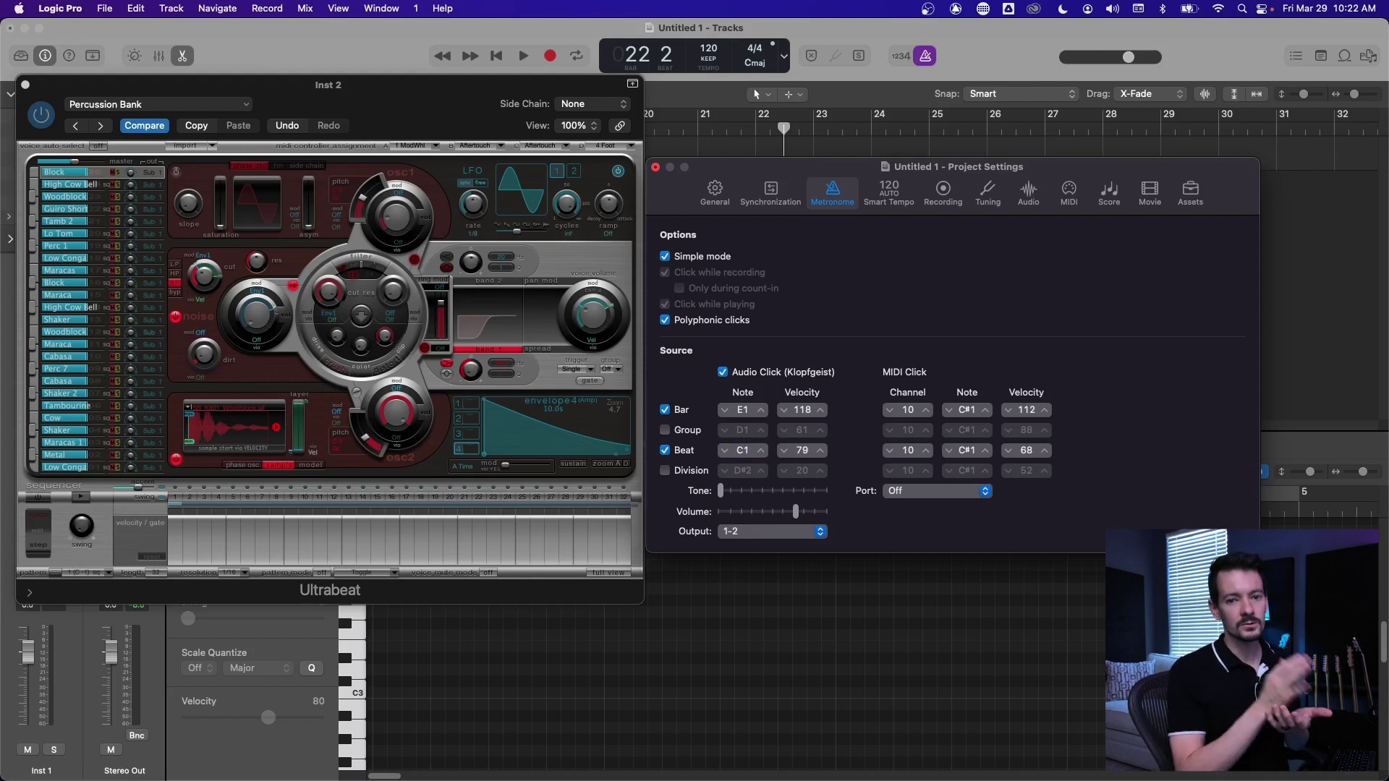
{"action": "key", "text": "space"}
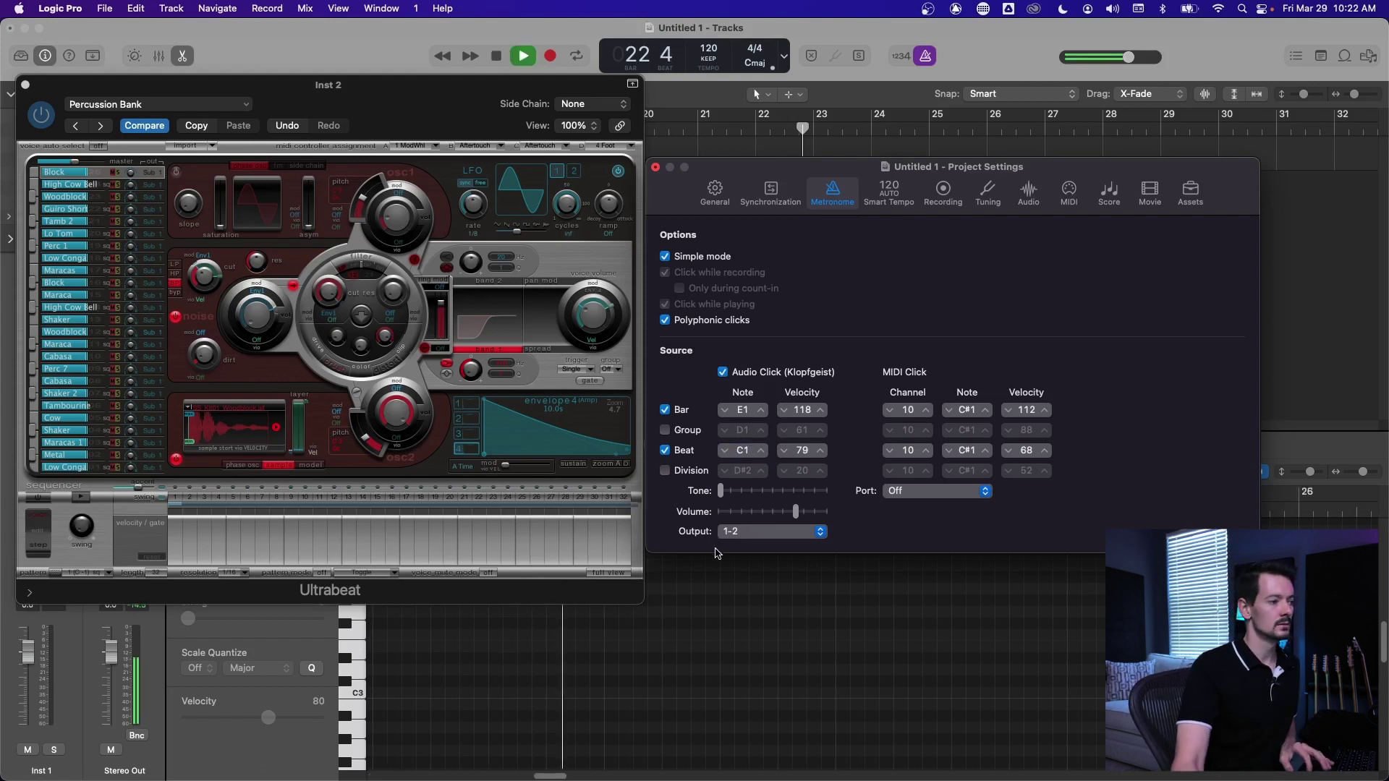
{"action": "key", "text": "space"}
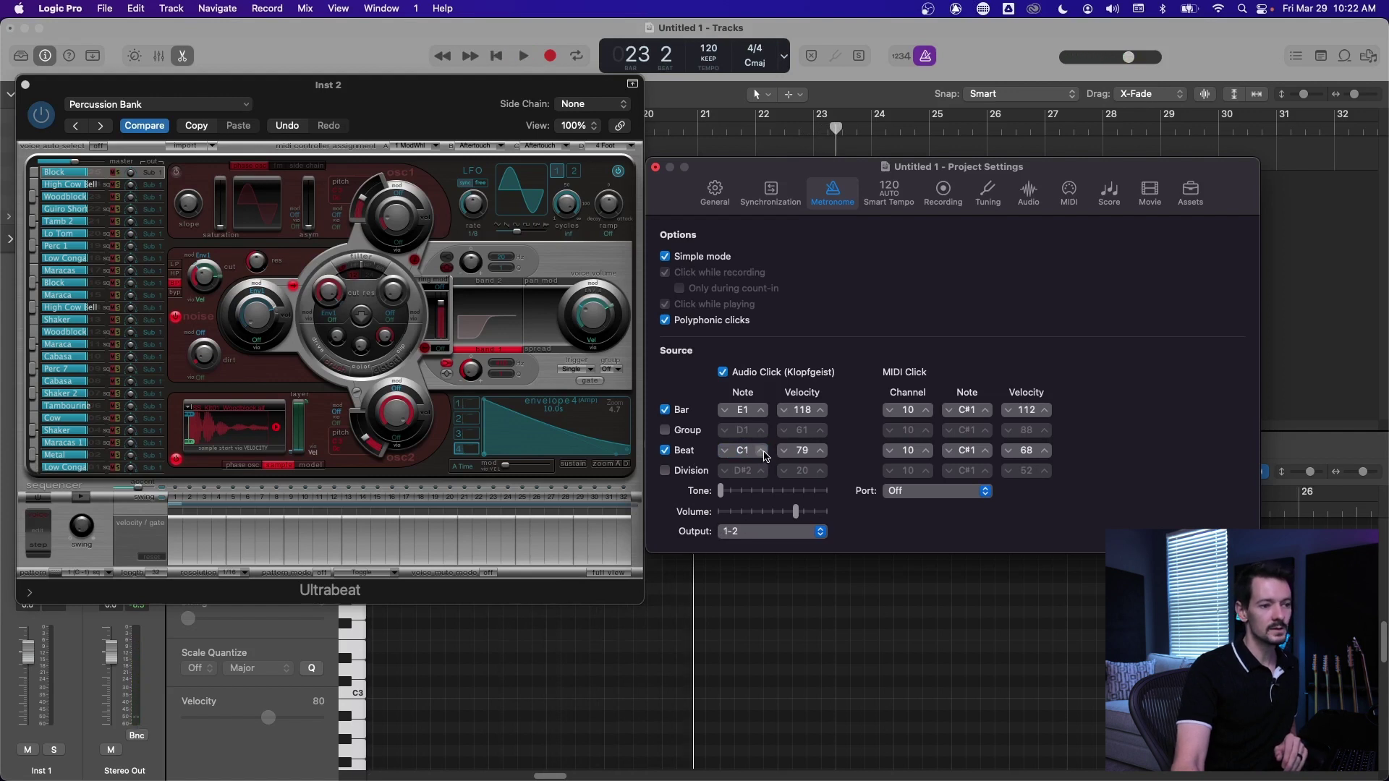
{"action": "left_click", "coordinate": [33, 460]}
{"action": "key", "text": "space"}
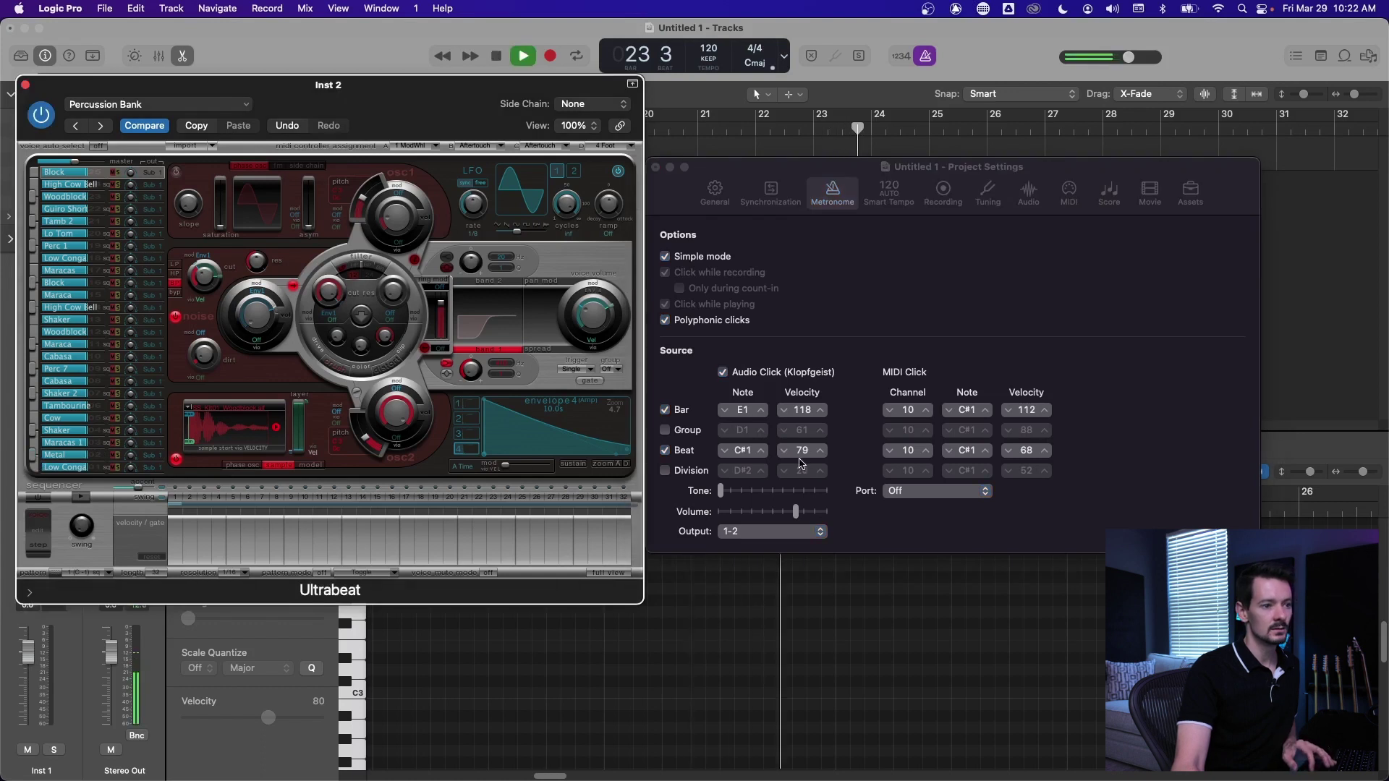
{"action": "key", "text": "space"}
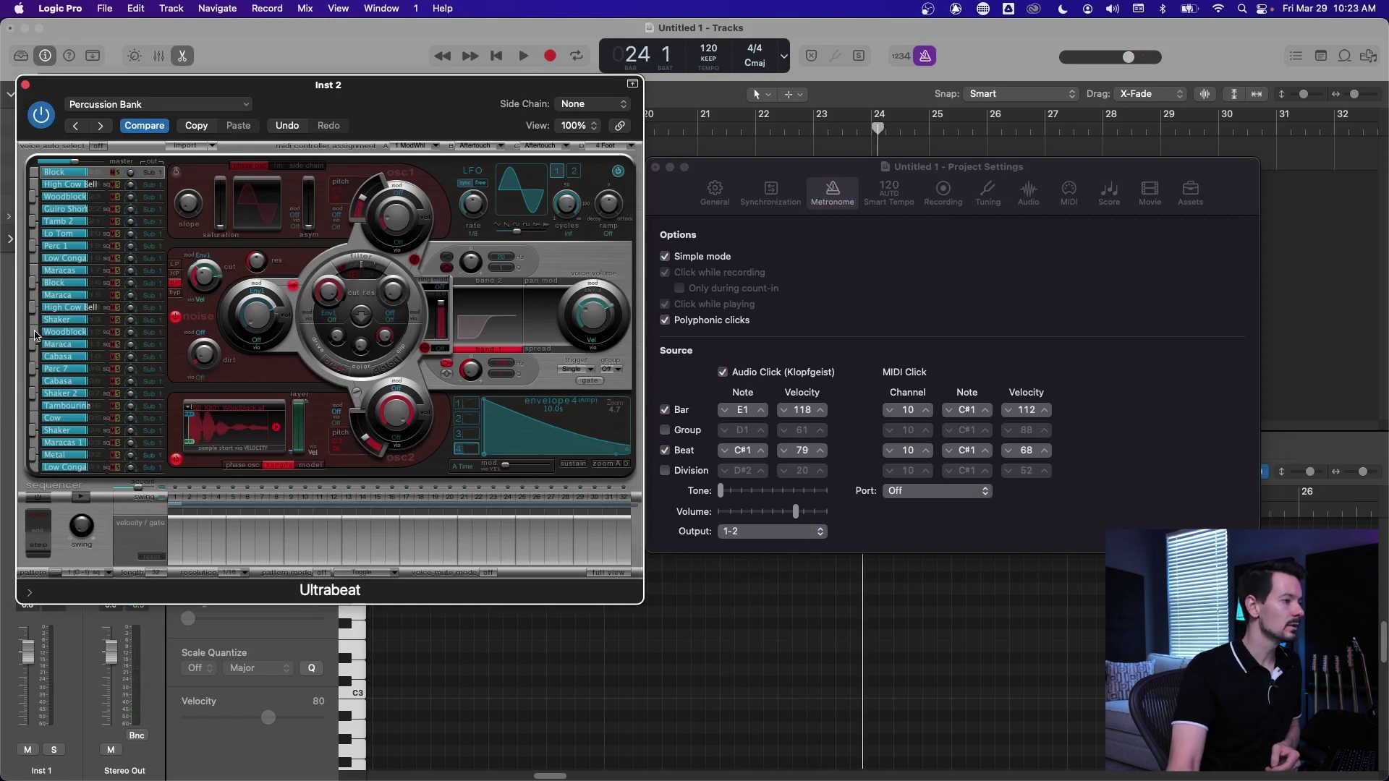
Step the Beat click note up to B1 while auditioning playback.
{"action": "left_click", "coordinate": [762, 451]}
{"action": "left_click", "coordinate": [762, 450]}
{"action": "left_click", "coordinate": [762, 451]}
{"action": "key", "text": "space"}
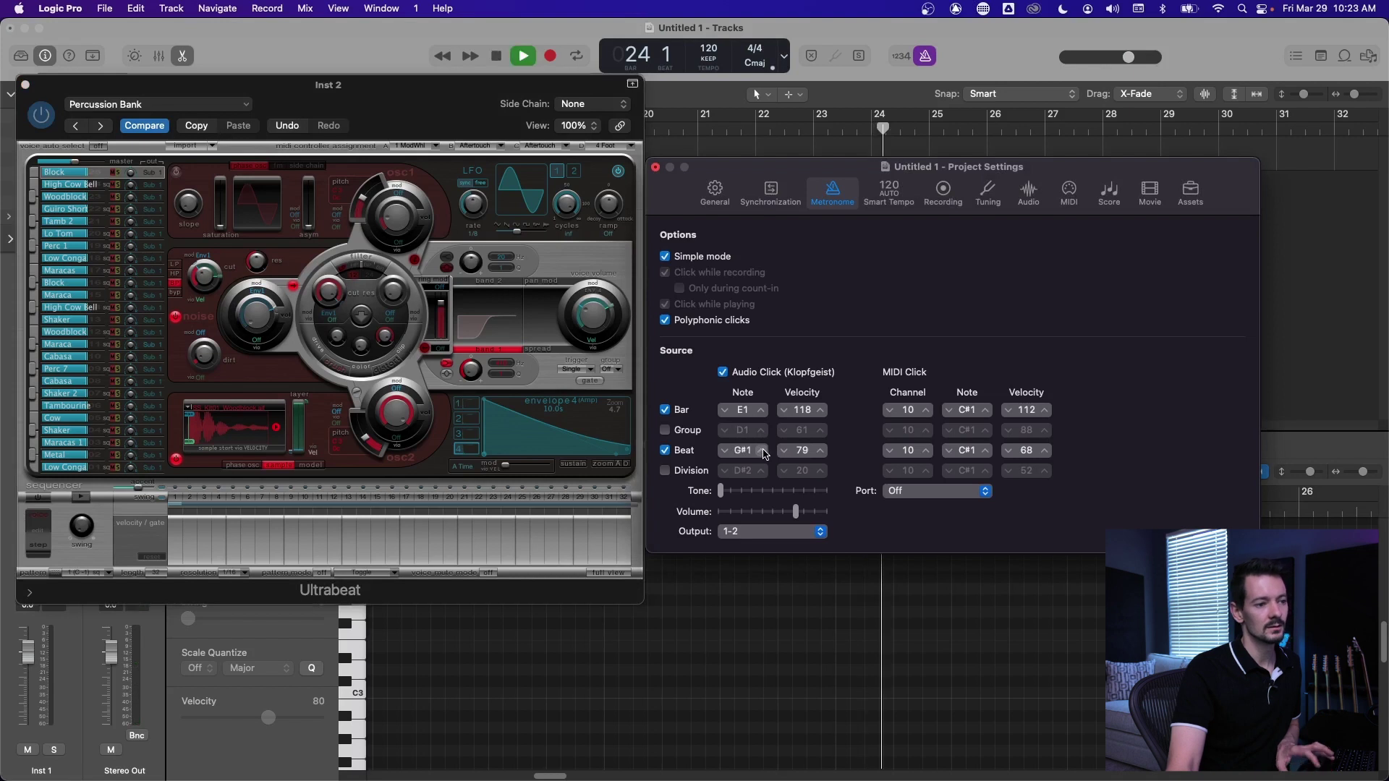
{"action": "left_click", "coordinate": [762, 451]}
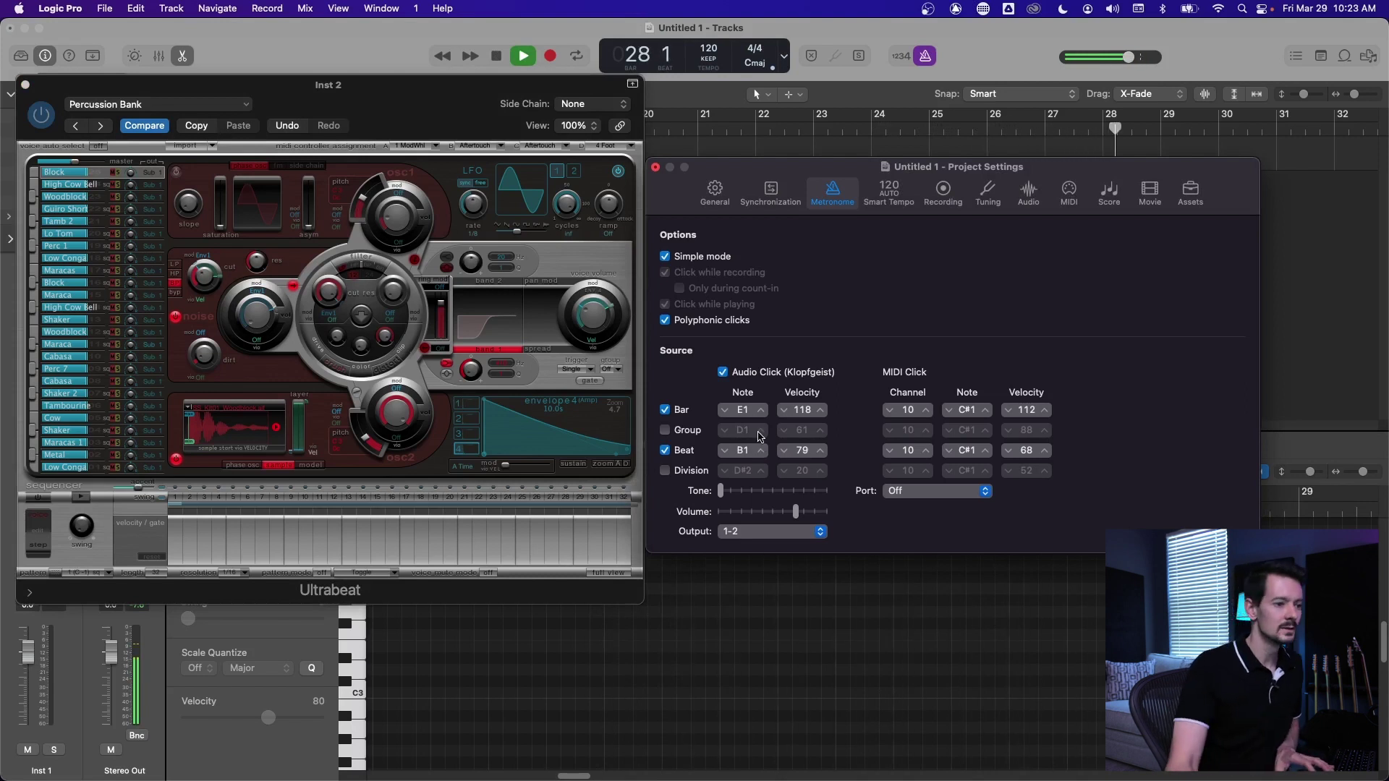
{"action": "key", "text": "space"}
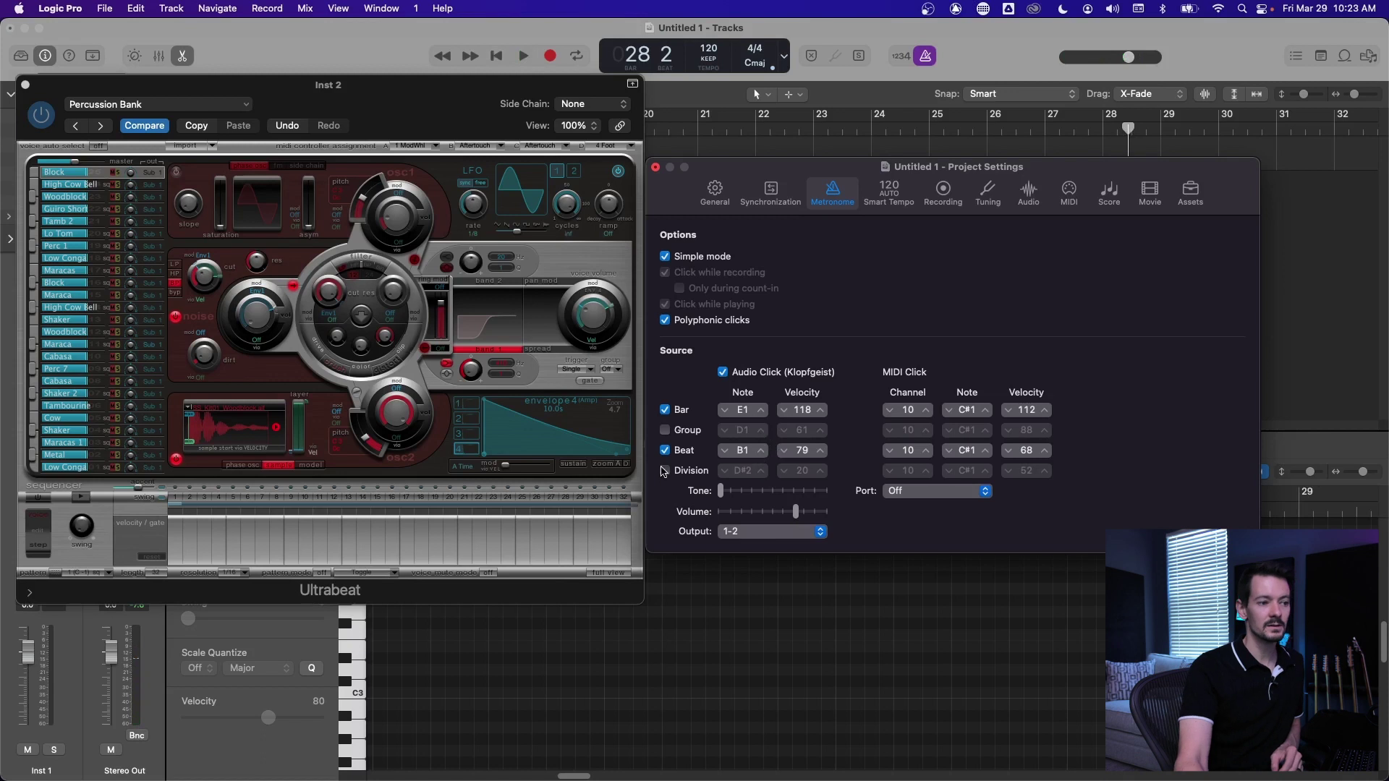
Enable the Division click on D#2 and lower its velocity to 19 during playback.
{"action": "left_click", "coordinate": [664, 471]}
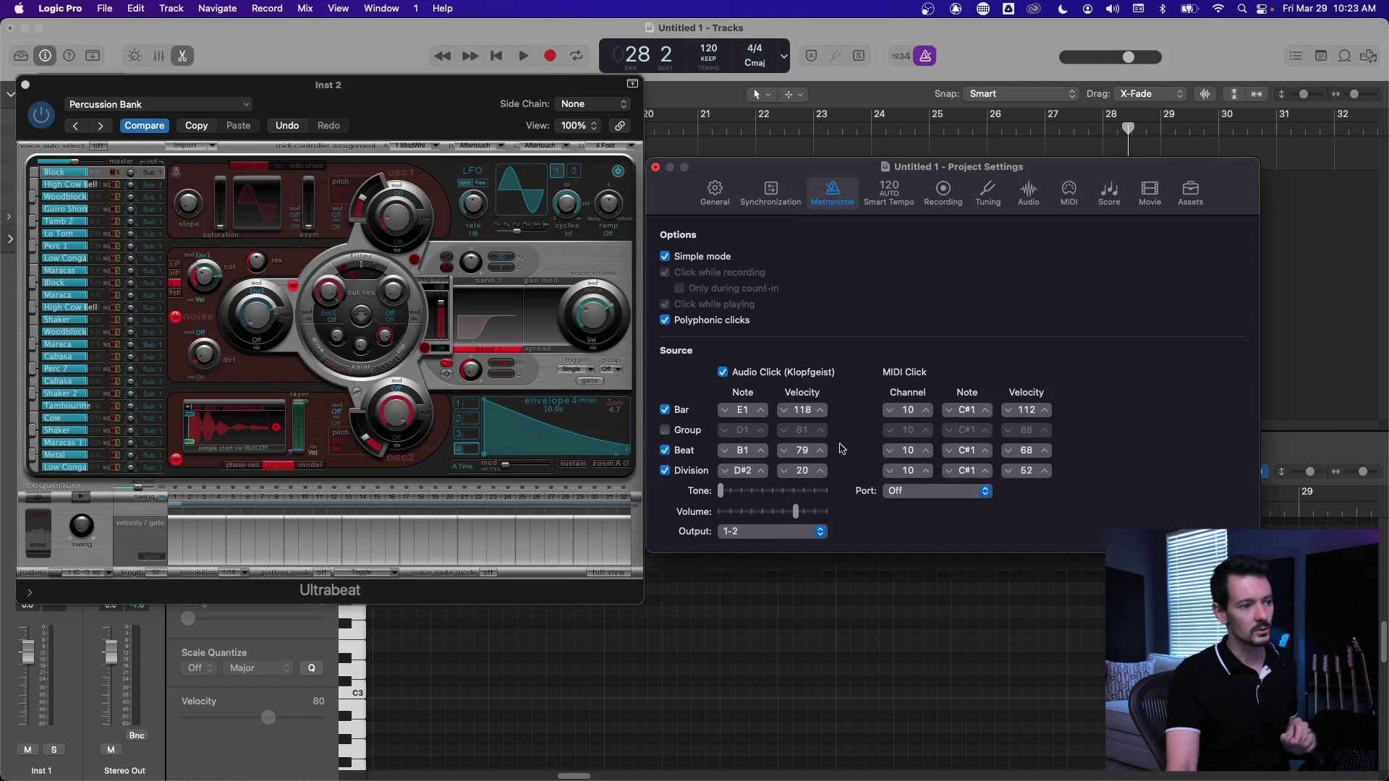
{"action": "key", "text": "space"}
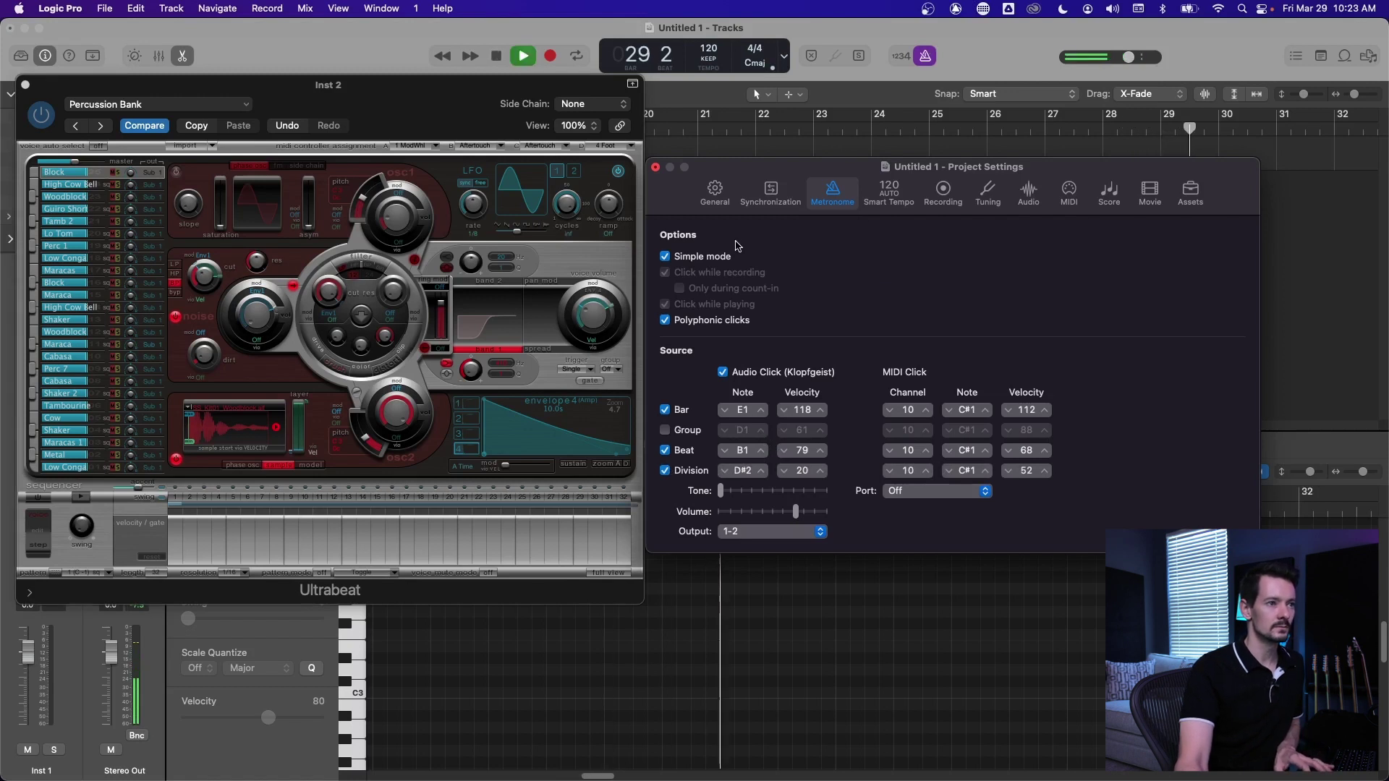
{"action": "key", "text": "space"}
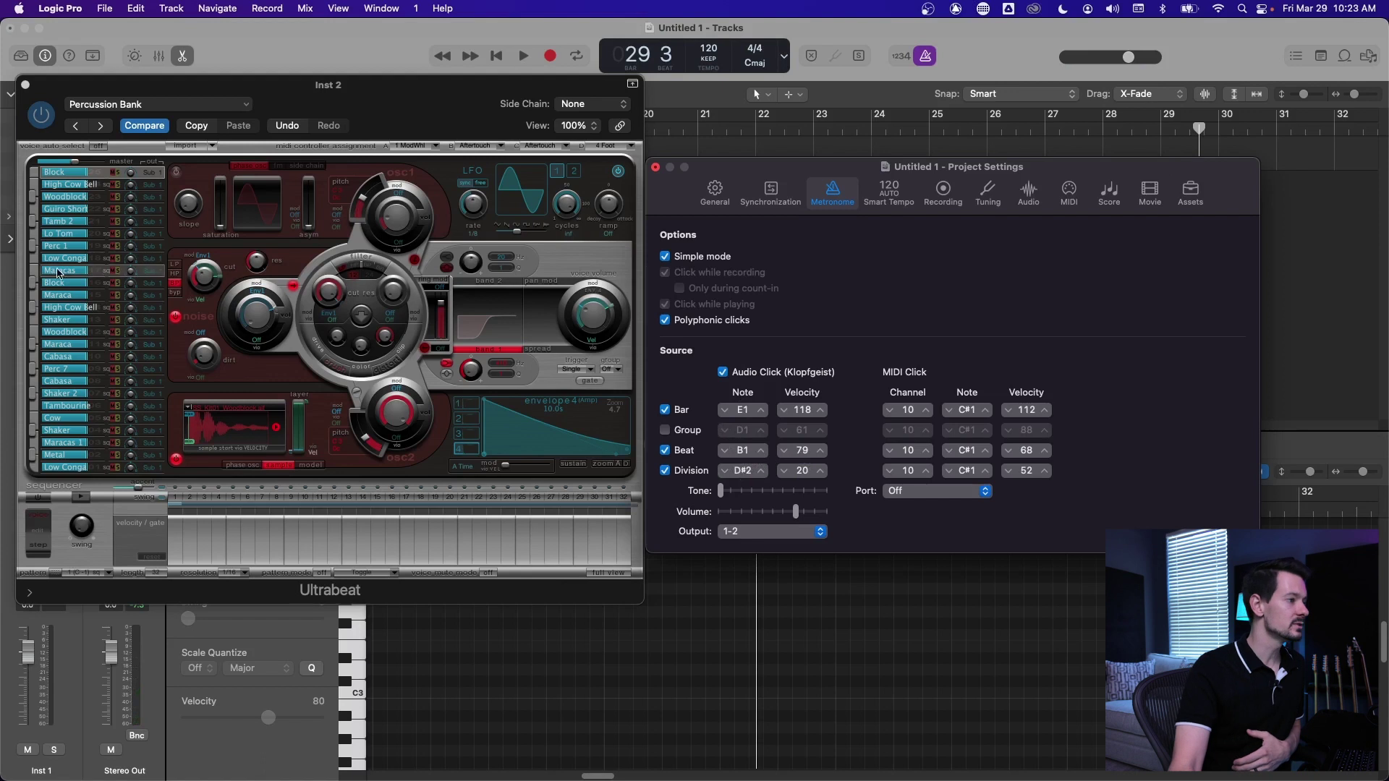
{"action": "left_click", "coordinate": [33, 287]}
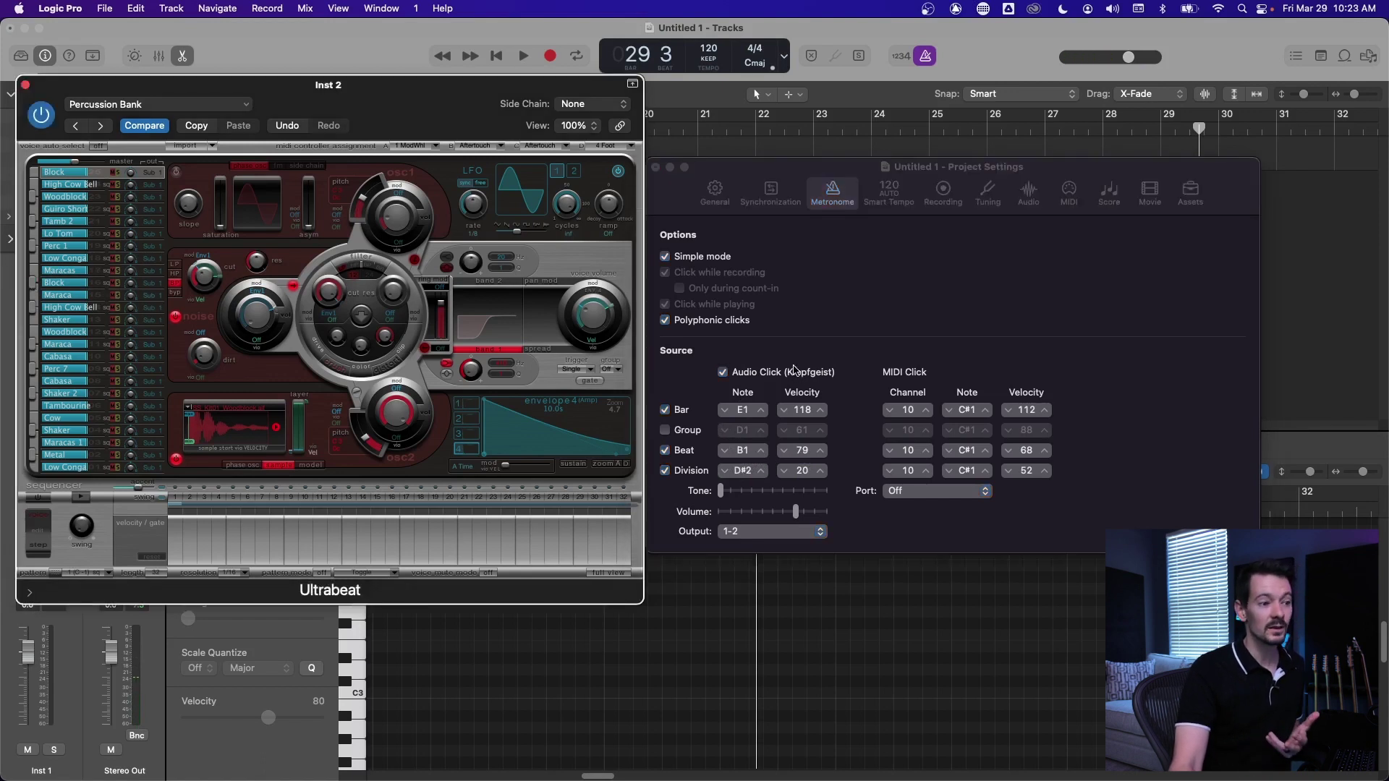
{"action": "key", "text": "space"}
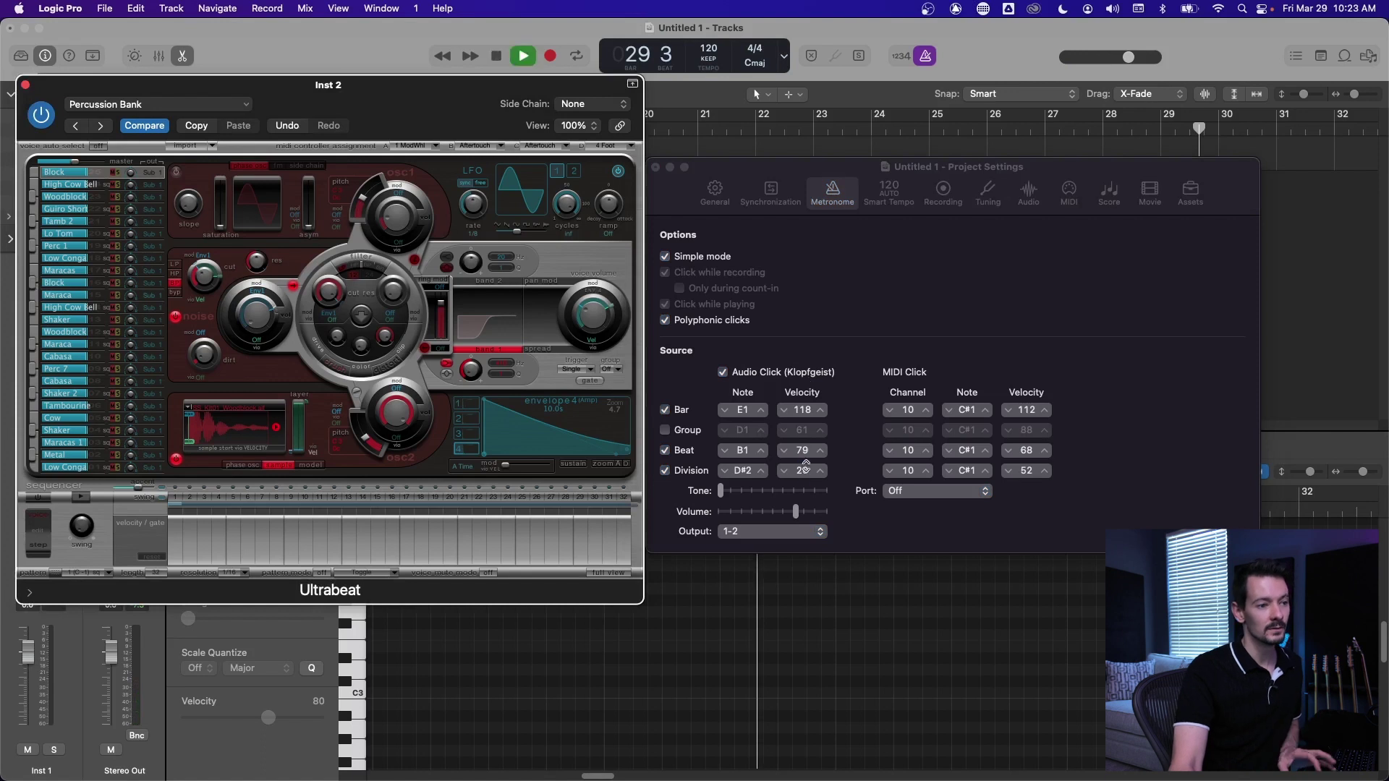
{"action": "left_click_drag", "start_coordinate": [806, 470], "coordinate": [806, 492]}
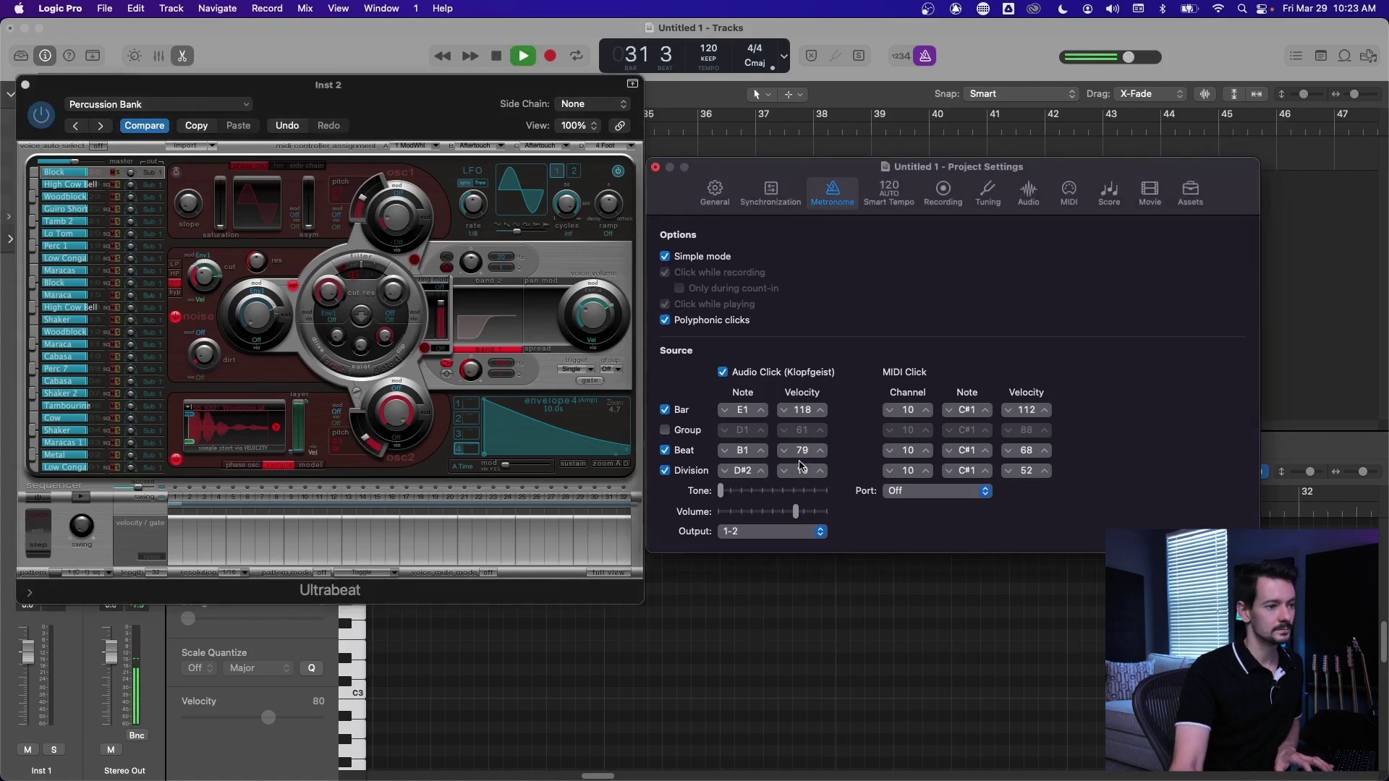
Try polyphonic clicks then leave them off, and lower the Bar click velocity to 100.
{"action": "key", "text": "space"}
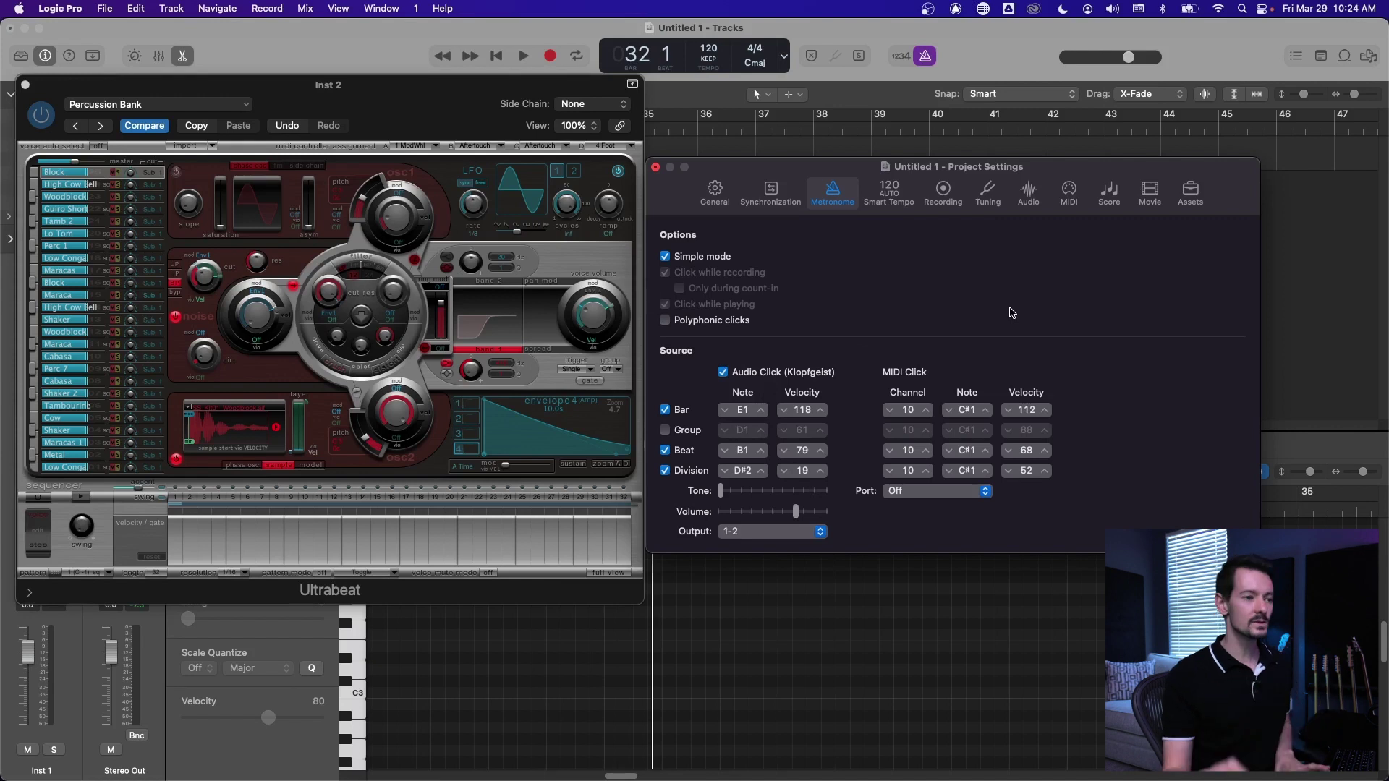
{"action": "key", "text": "space"}
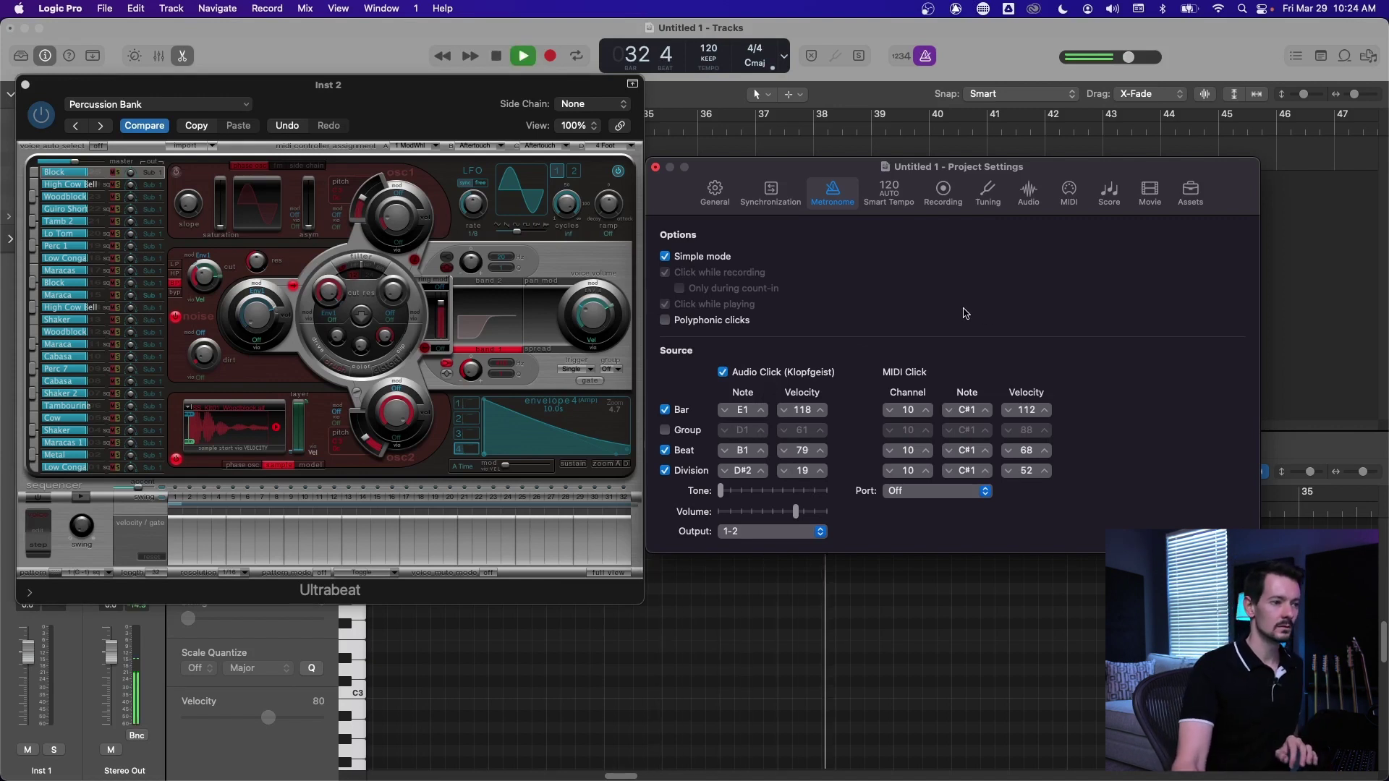
{"action": "left_click", "coordinate": [665, 320]}
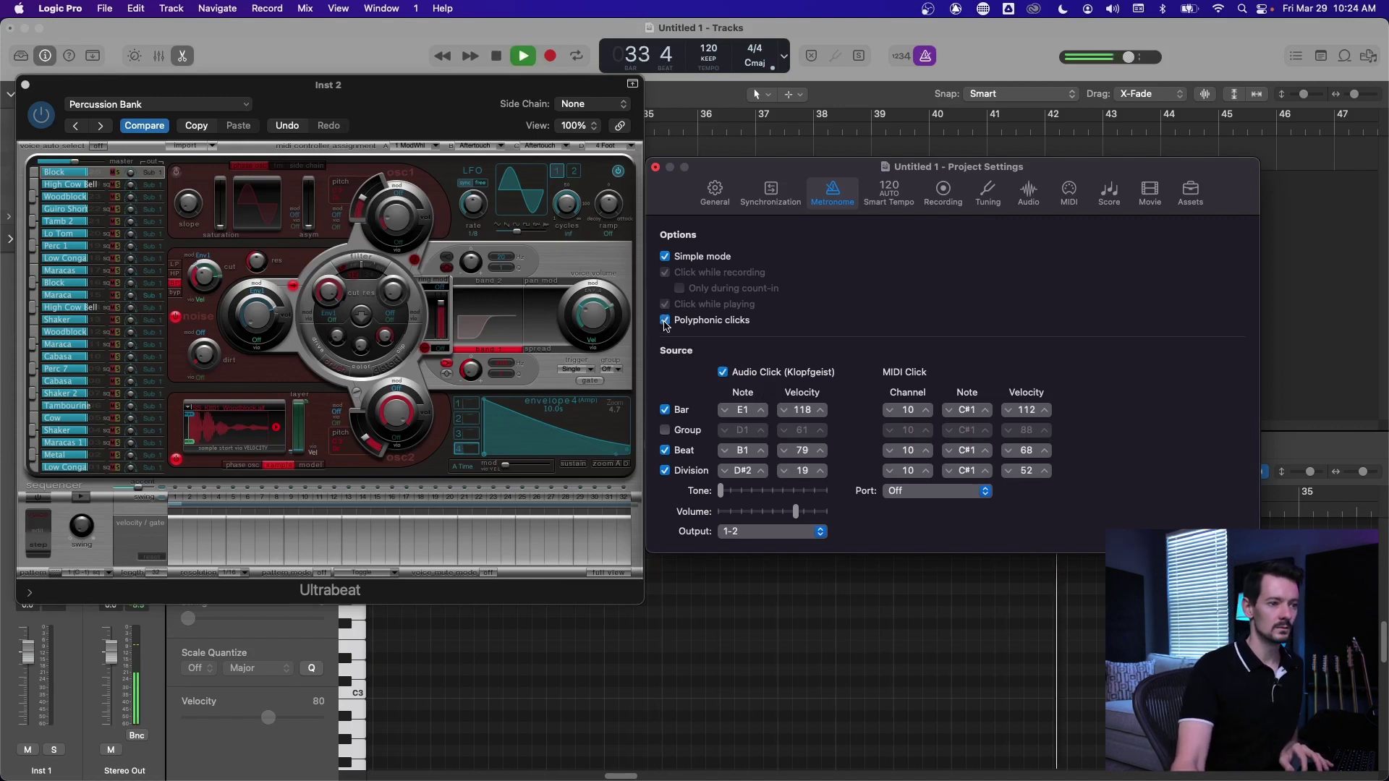
{"action": "left_click", "coordinate": [665, 320]}
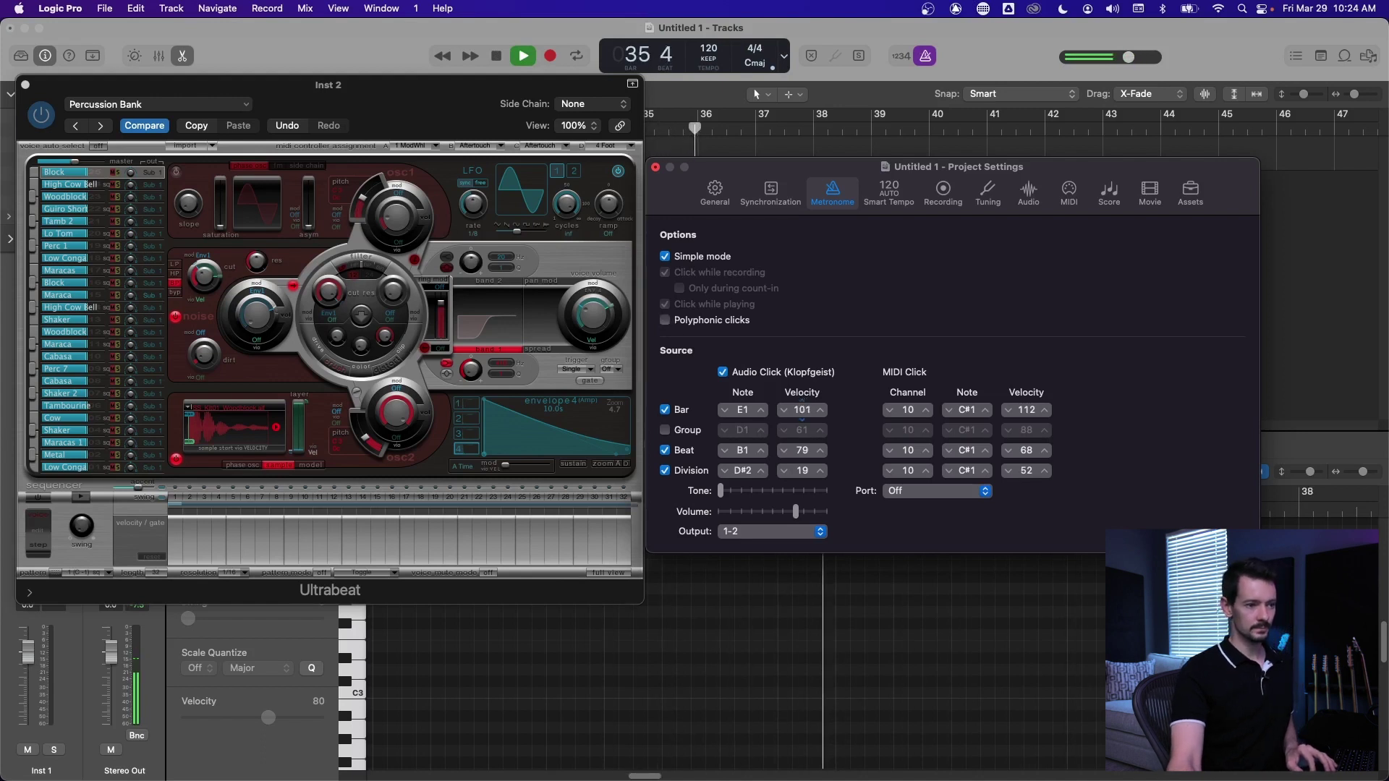
{"action": "left_click_drag", "start_coordinate": [802, 407], "coordinate": [802, 474]}
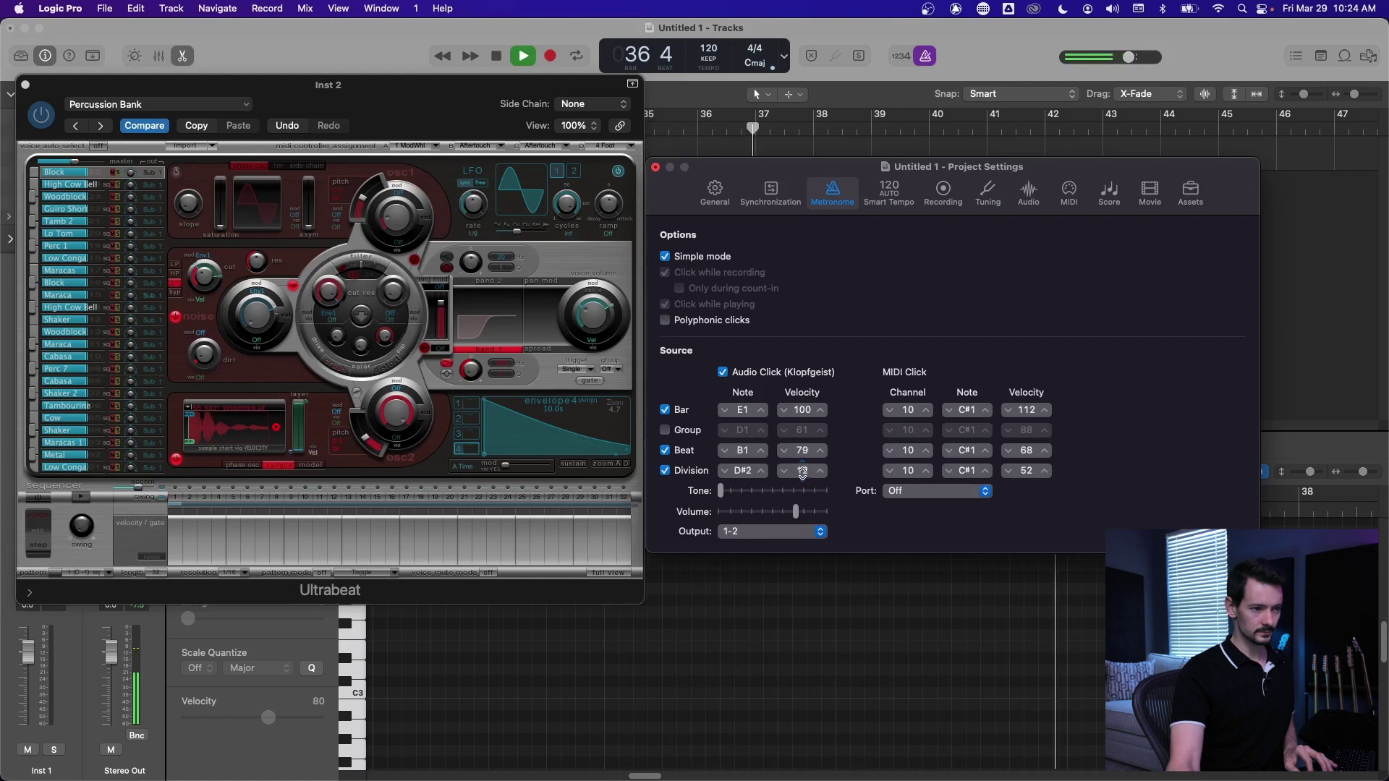
{"action": "key", "text": "space"}
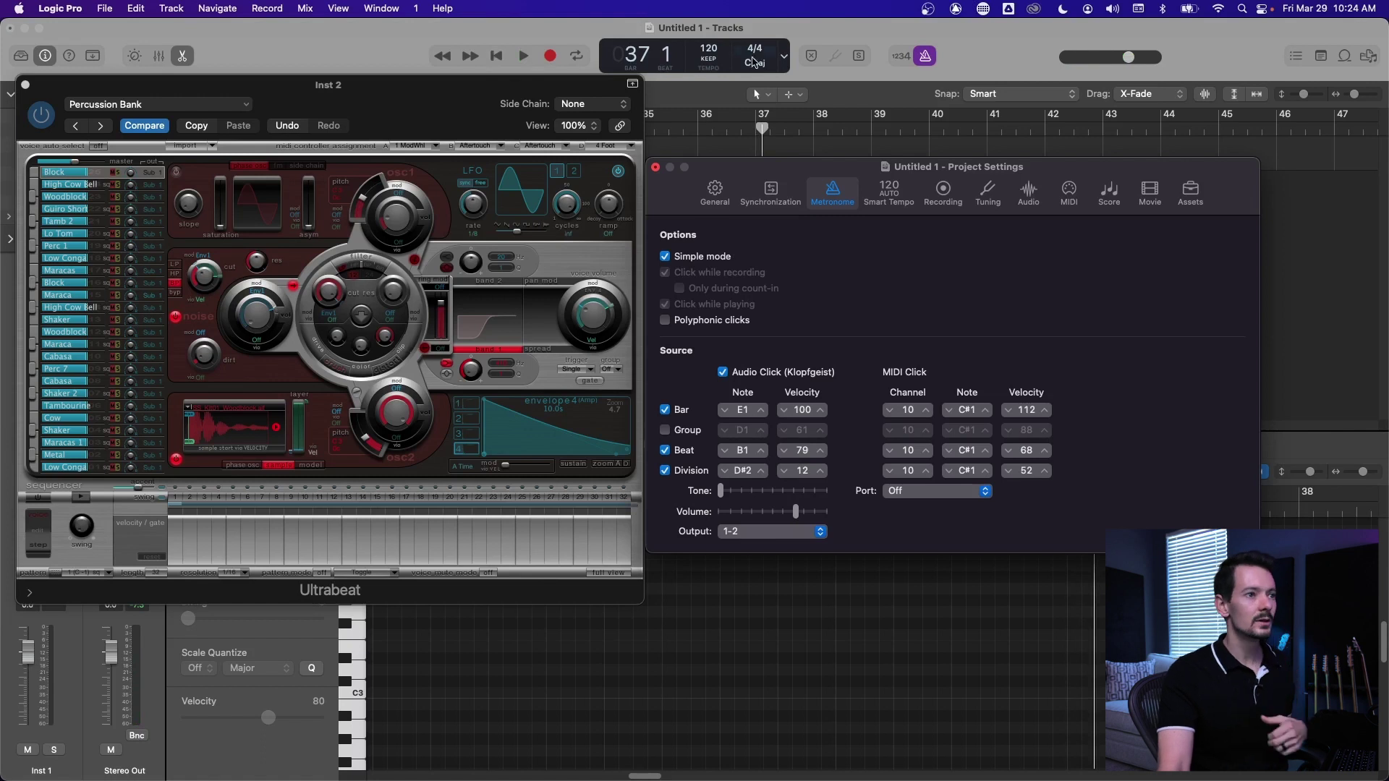
Change the time signature to 6/8, enable the Group click, and audition Maracas 1.
{"action": "left_click", "coordinate": [754, 62]}
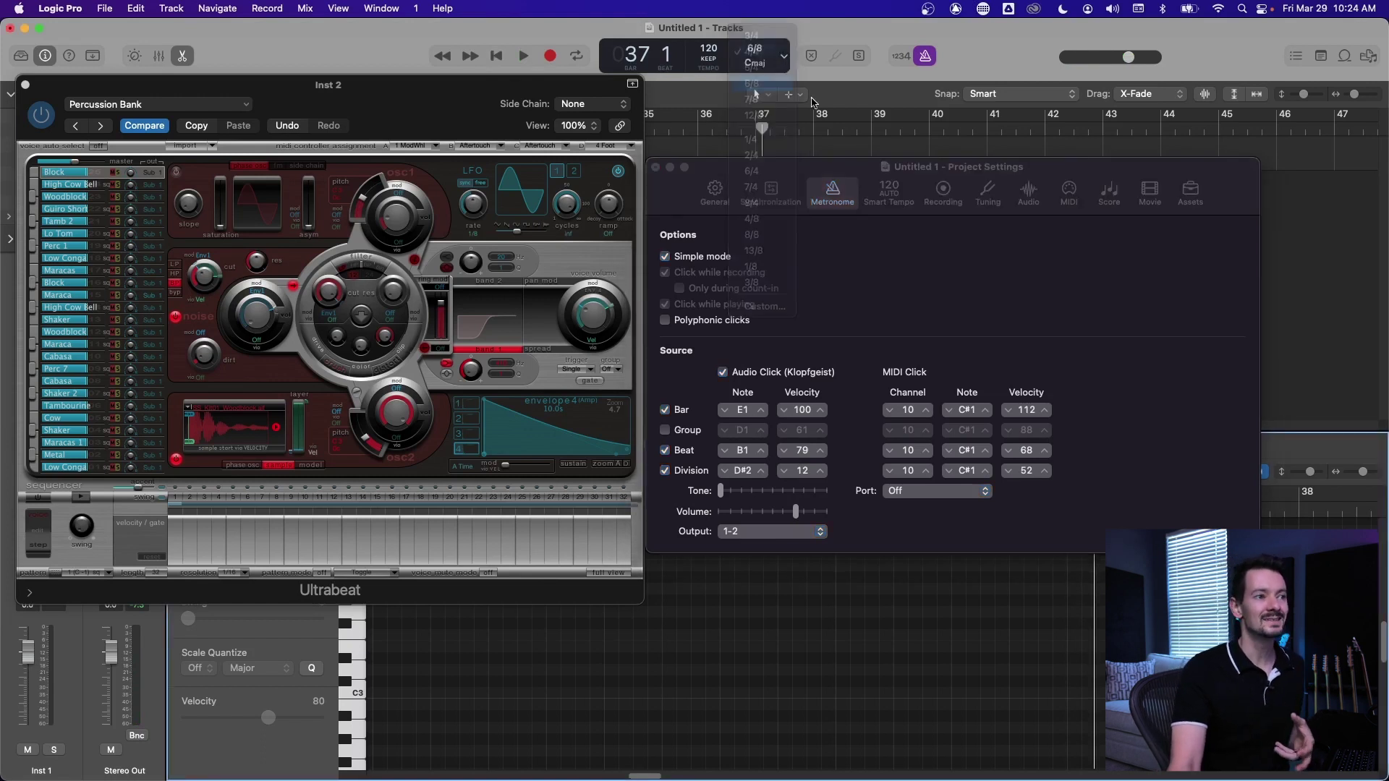
{"action": "left_click", "coordinate": [738, 308]}
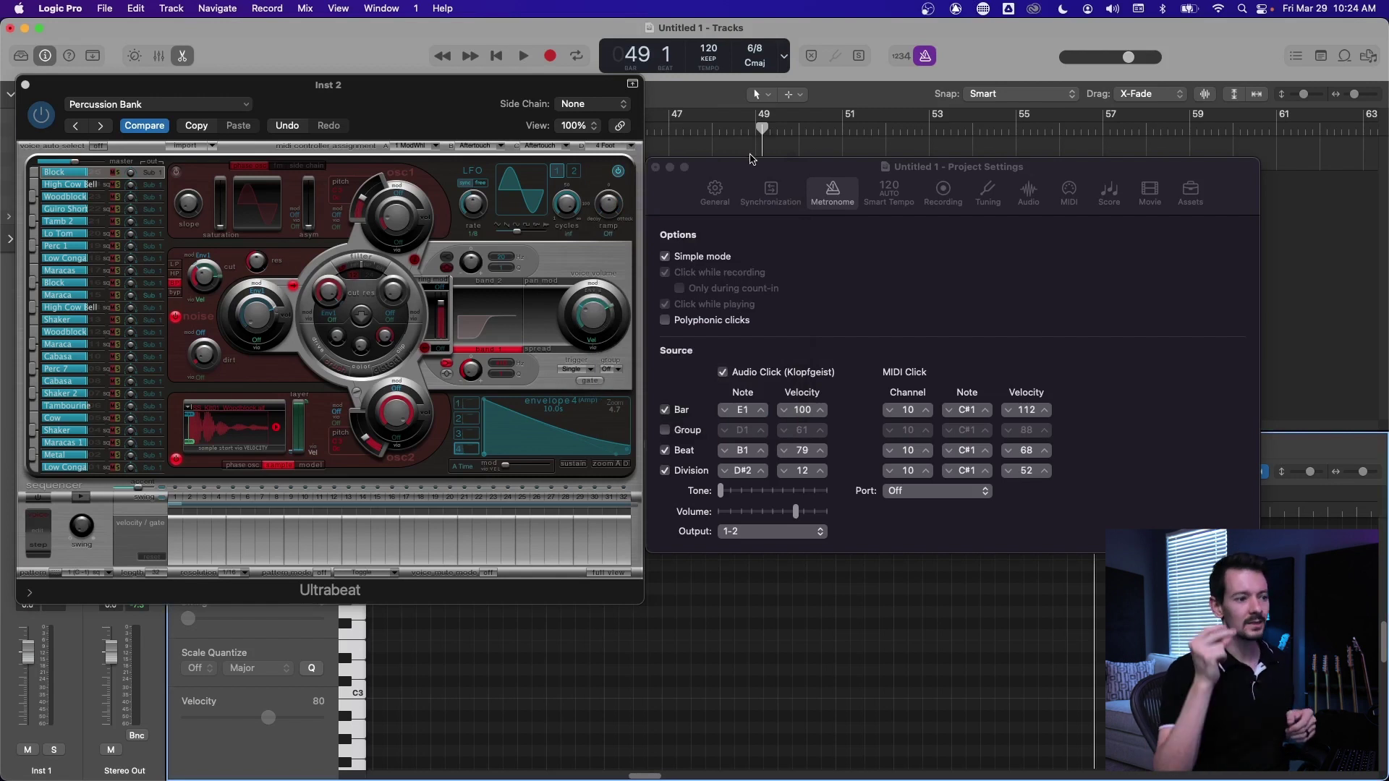
{"action": "left_click", "coordinate": [664, 432]}
{"action": "left_click", "coordinate": [32, 445]}
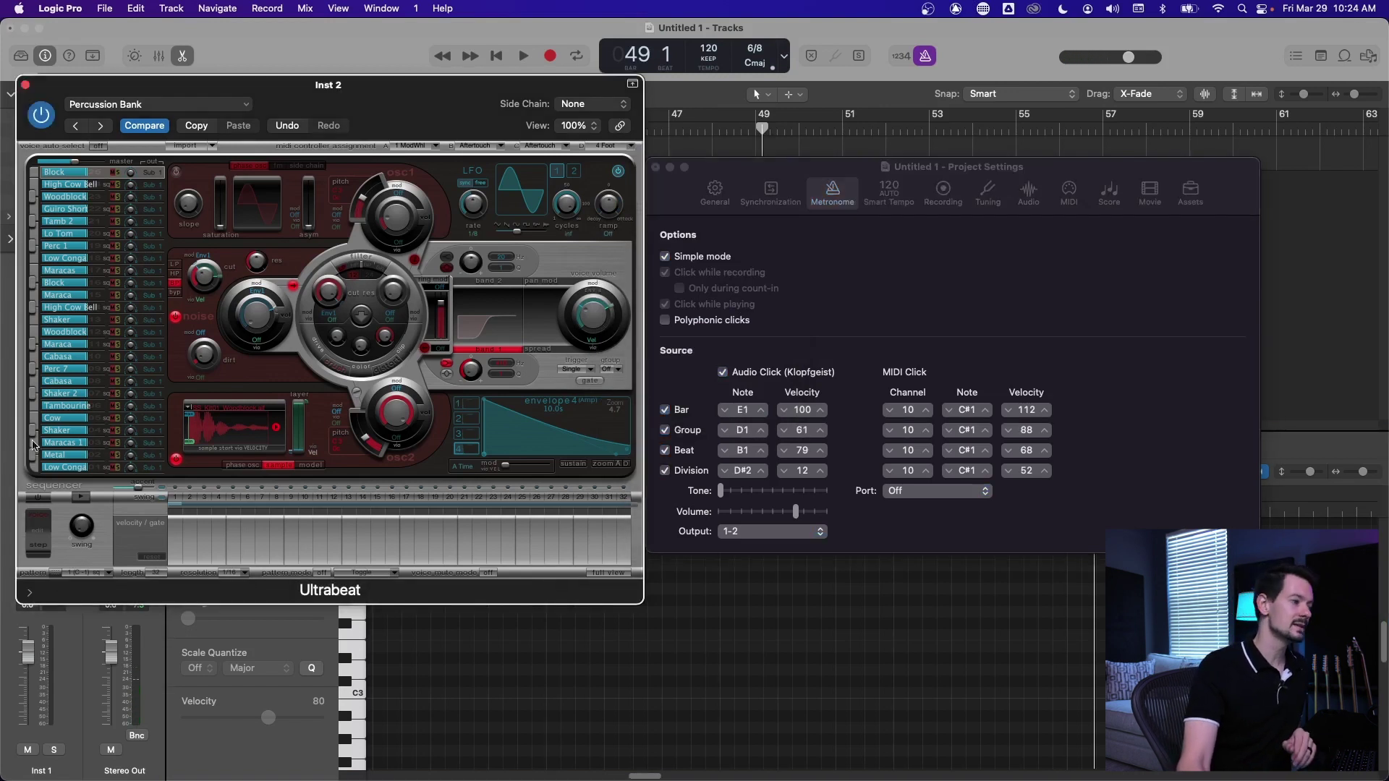
{"action": "left_click", "coordinate": [34, 443]}
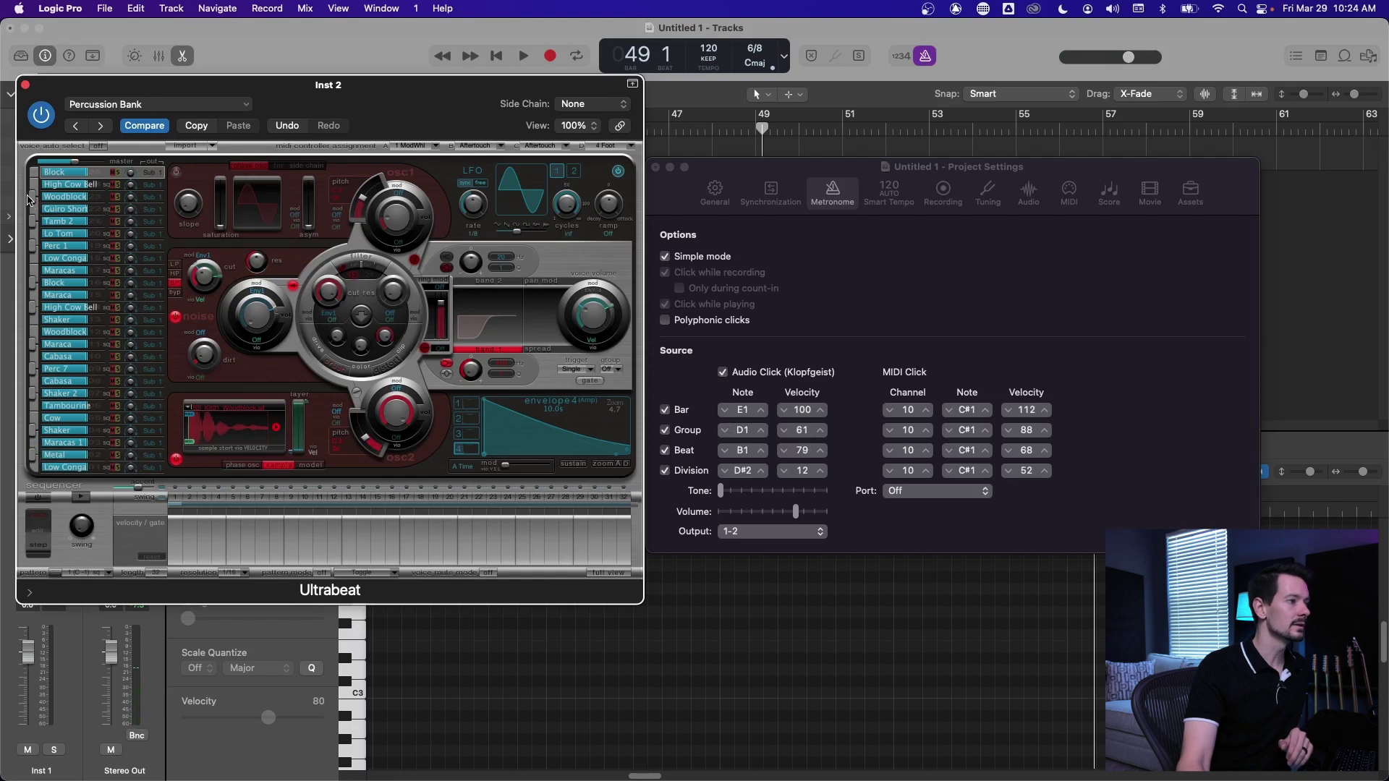
Set the Group click velocity to 55 and compare polyphonic clicks during playback from bar 47.
{"action": "left_click", "coordinate": [33, 229]}
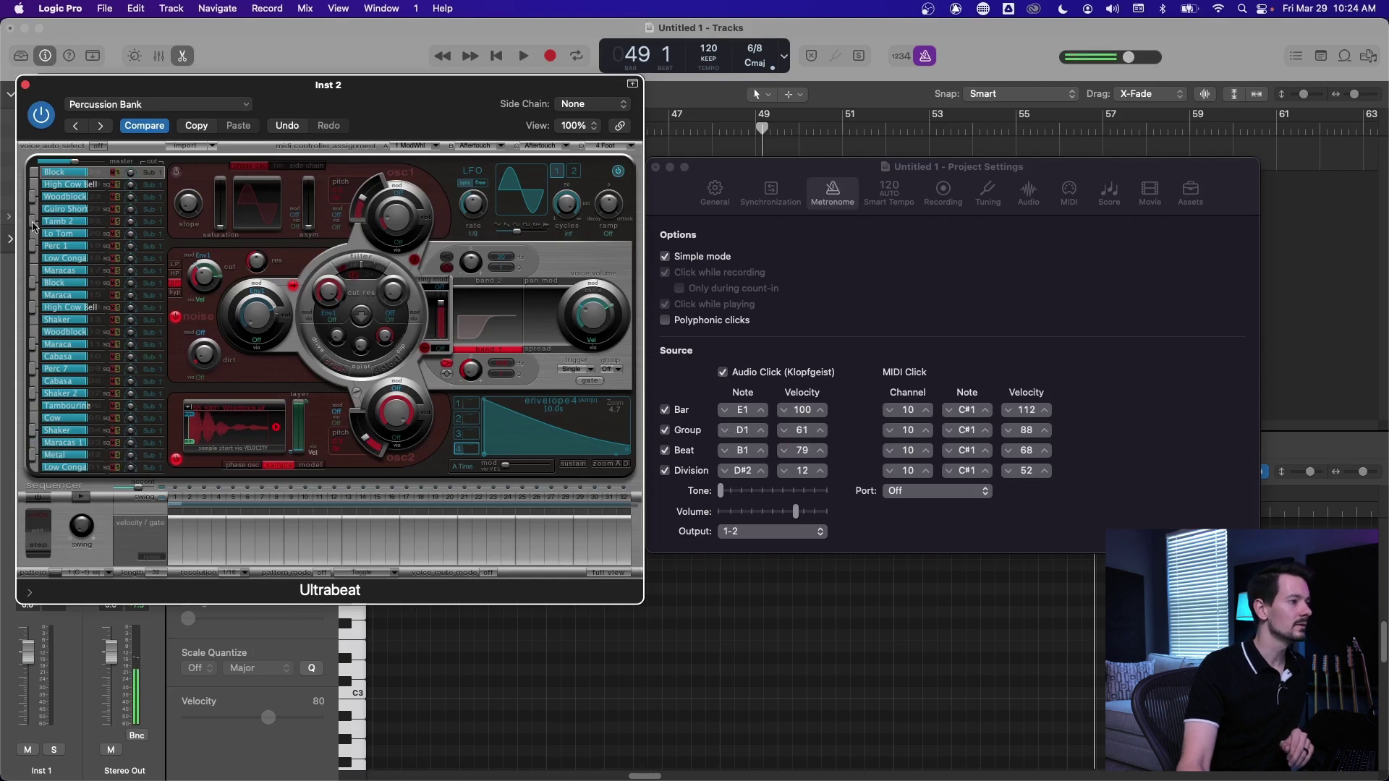
{"action": "left_click", "coordinate": [33, 248]}
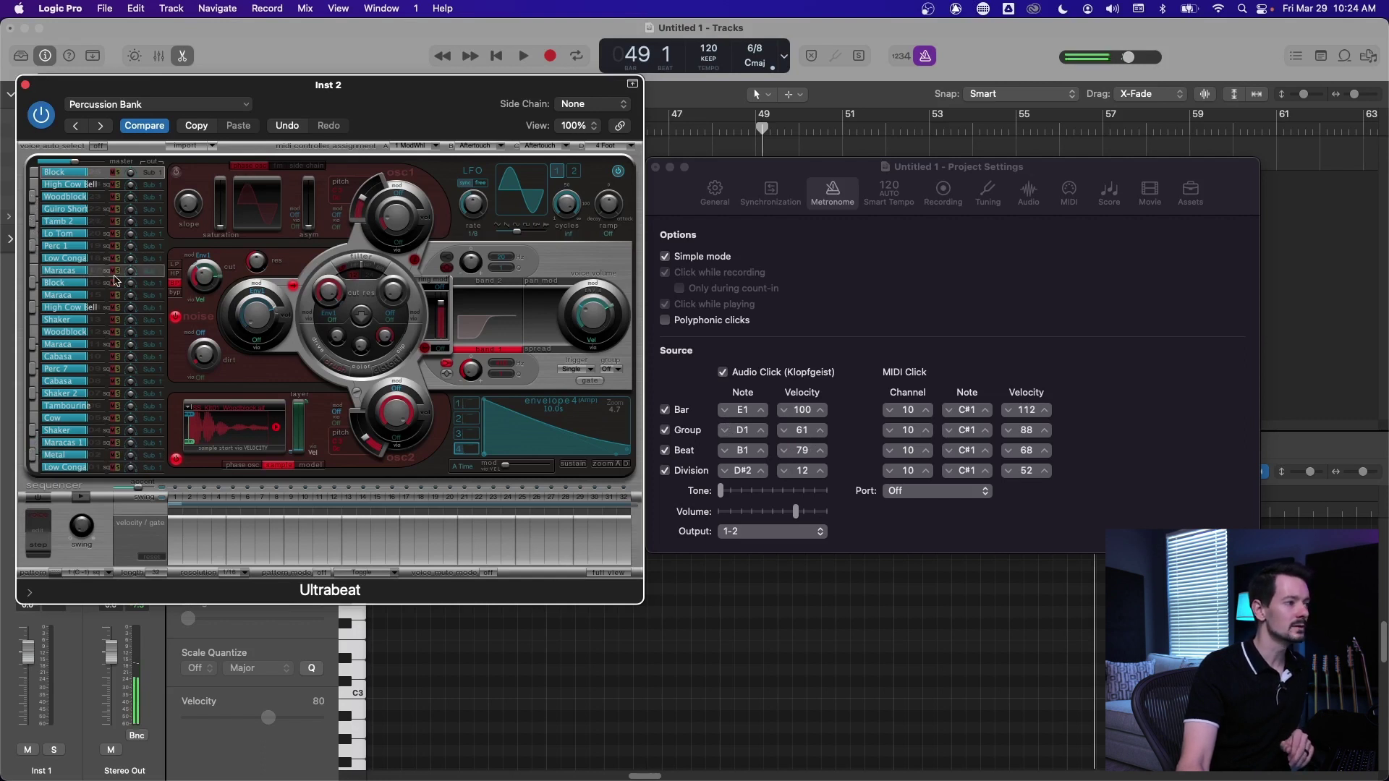
{"action": "left_click", "coordinate": [811, 418]}
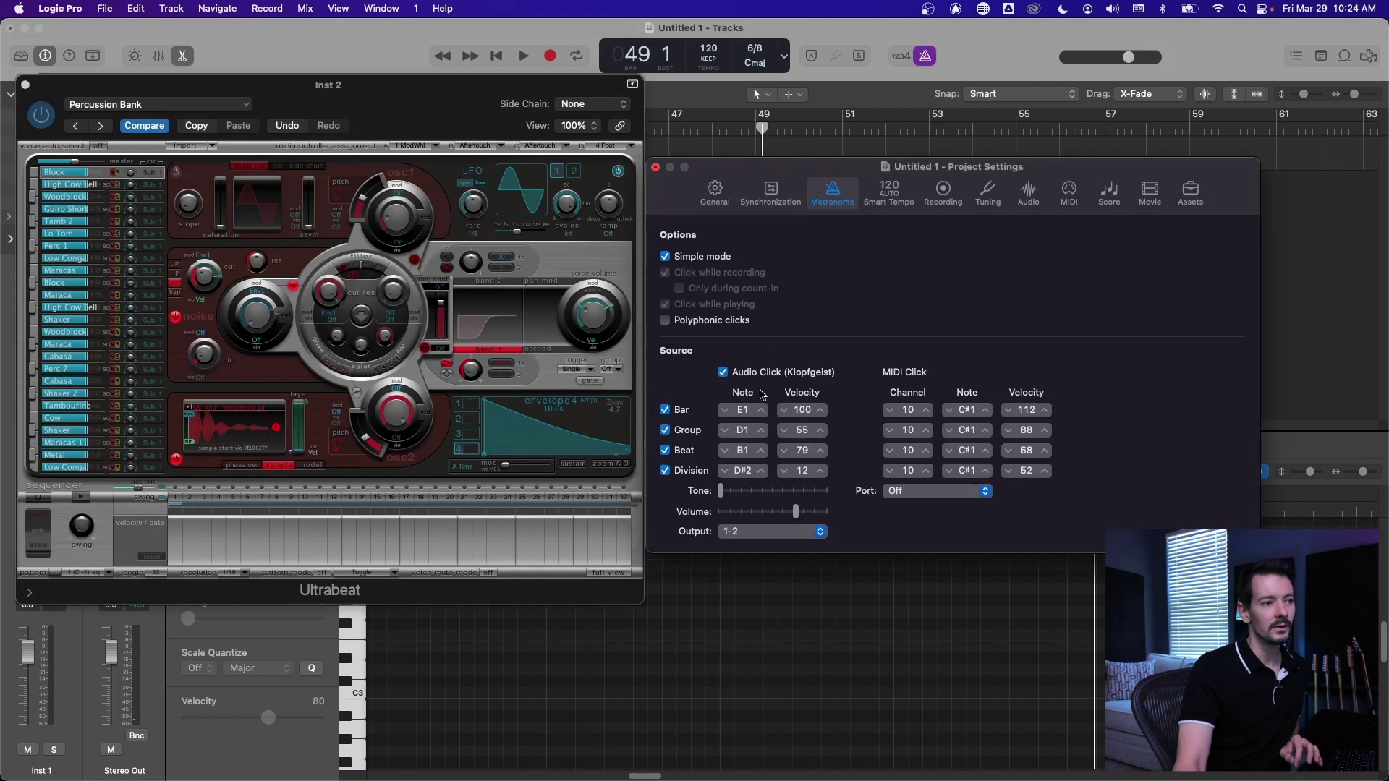
{"action": "left_click", "coordinate": [665, 320]}
{"action": "left_click", "coordinate": [668, 129]}
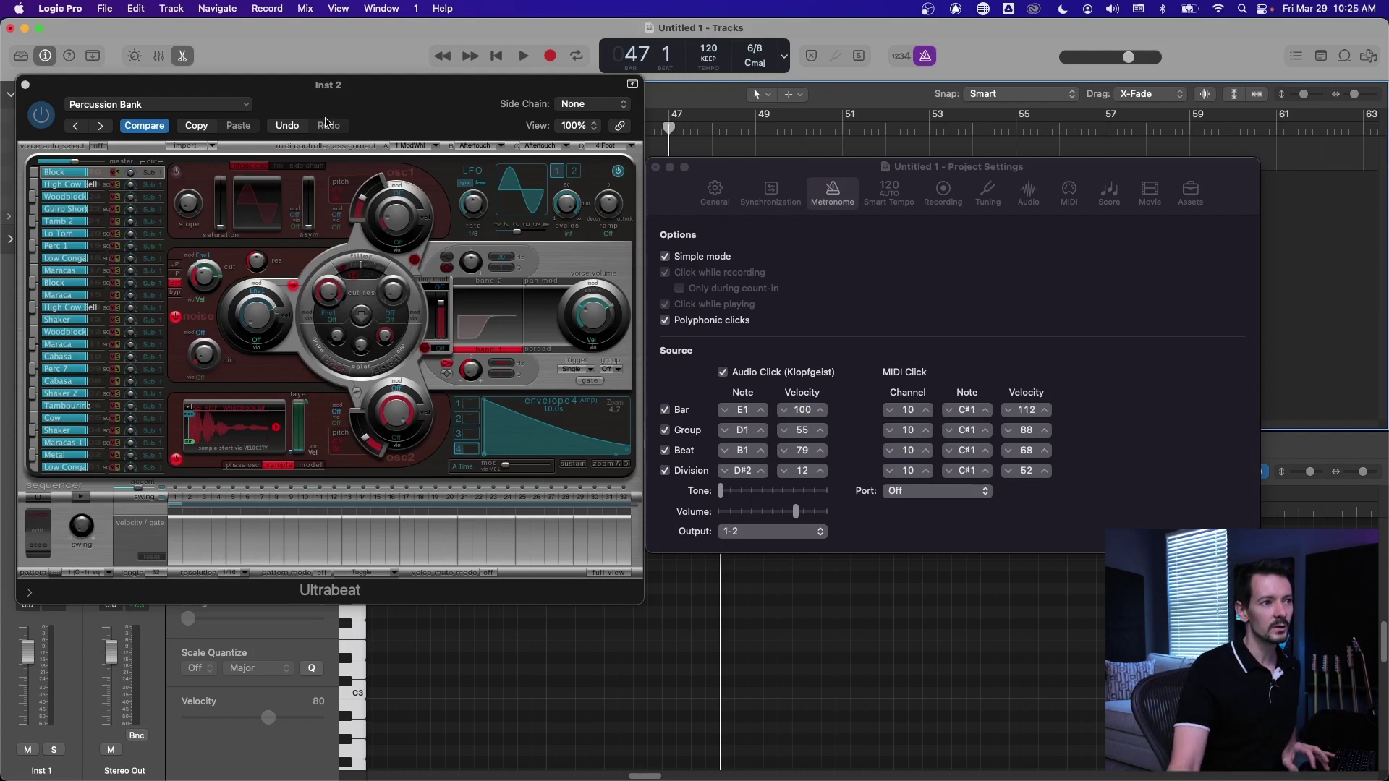
{"action": "key", "text": "space"}
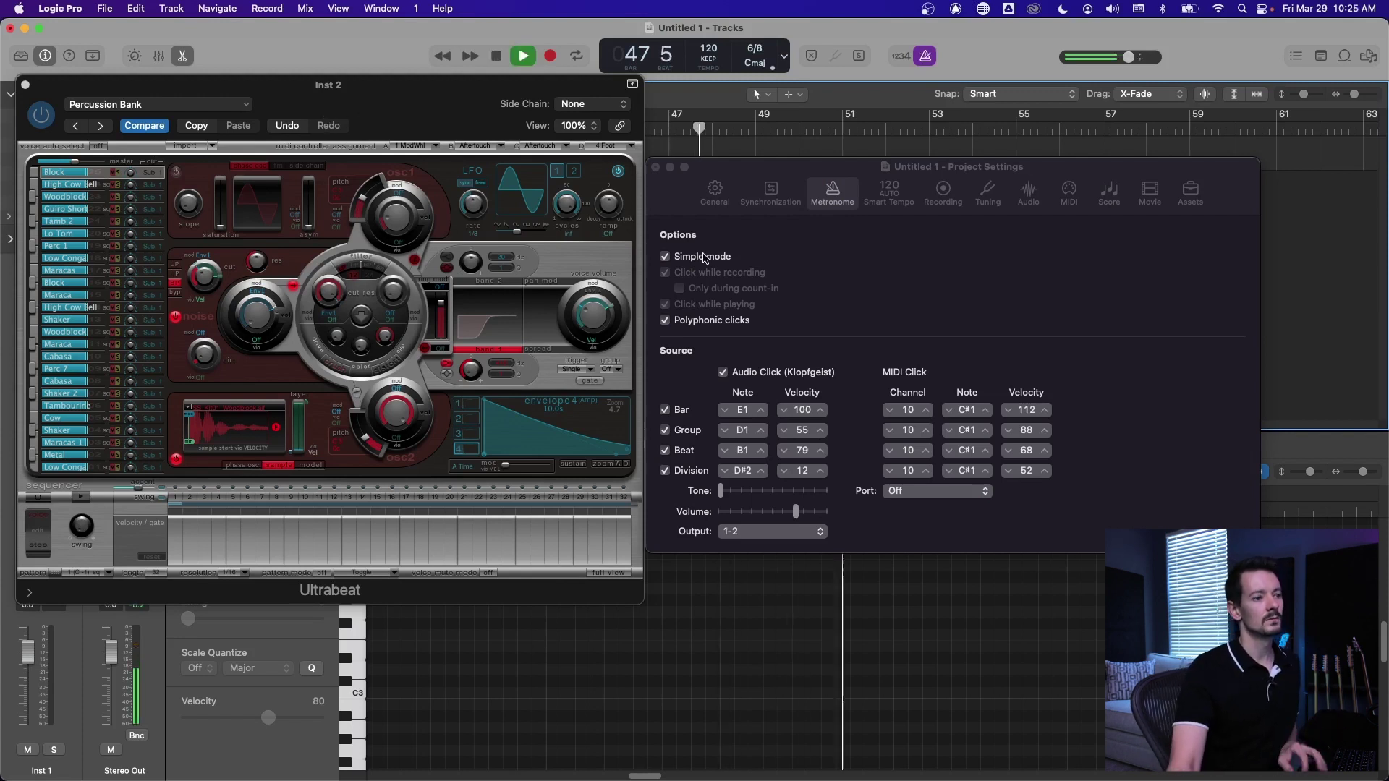
{"action": "left_click", "coordinate": [664, 319]}
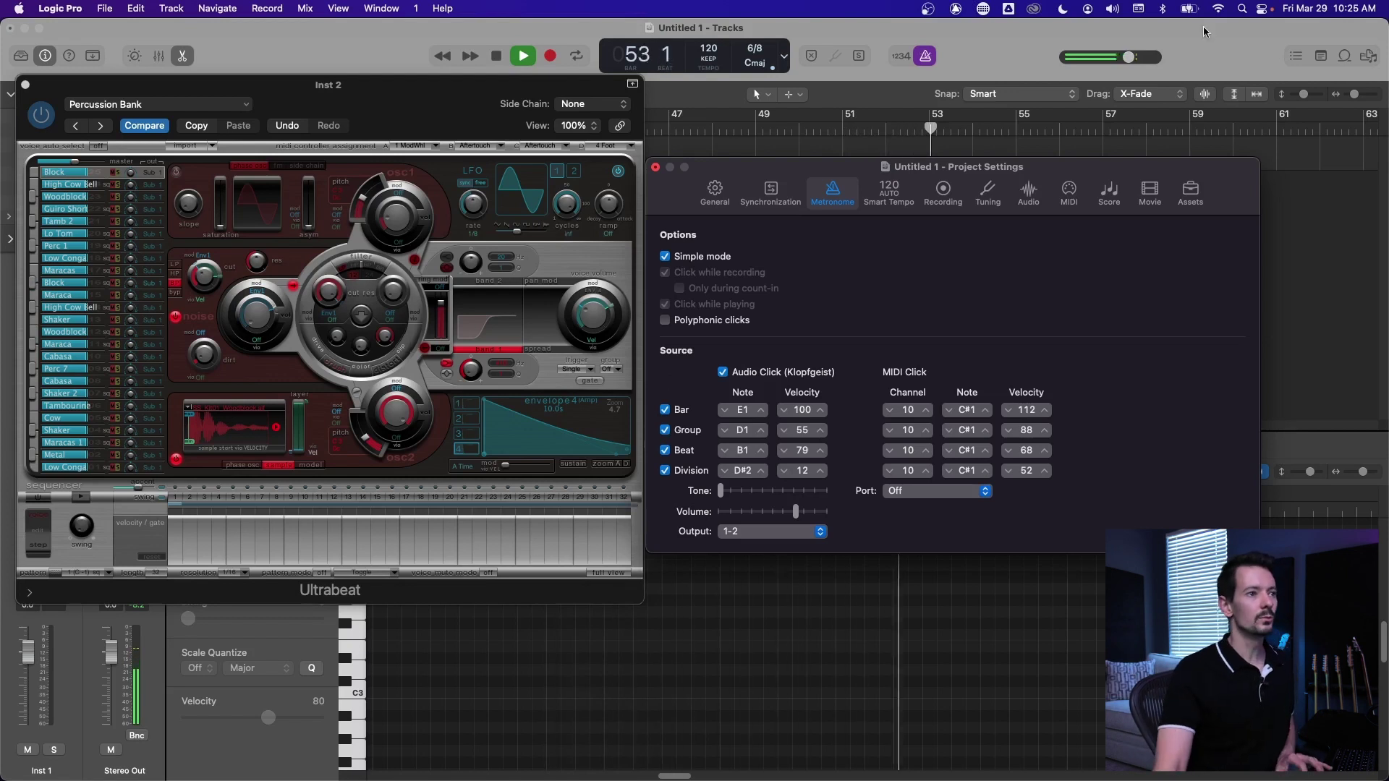
{"action": "key", "text": "space"}
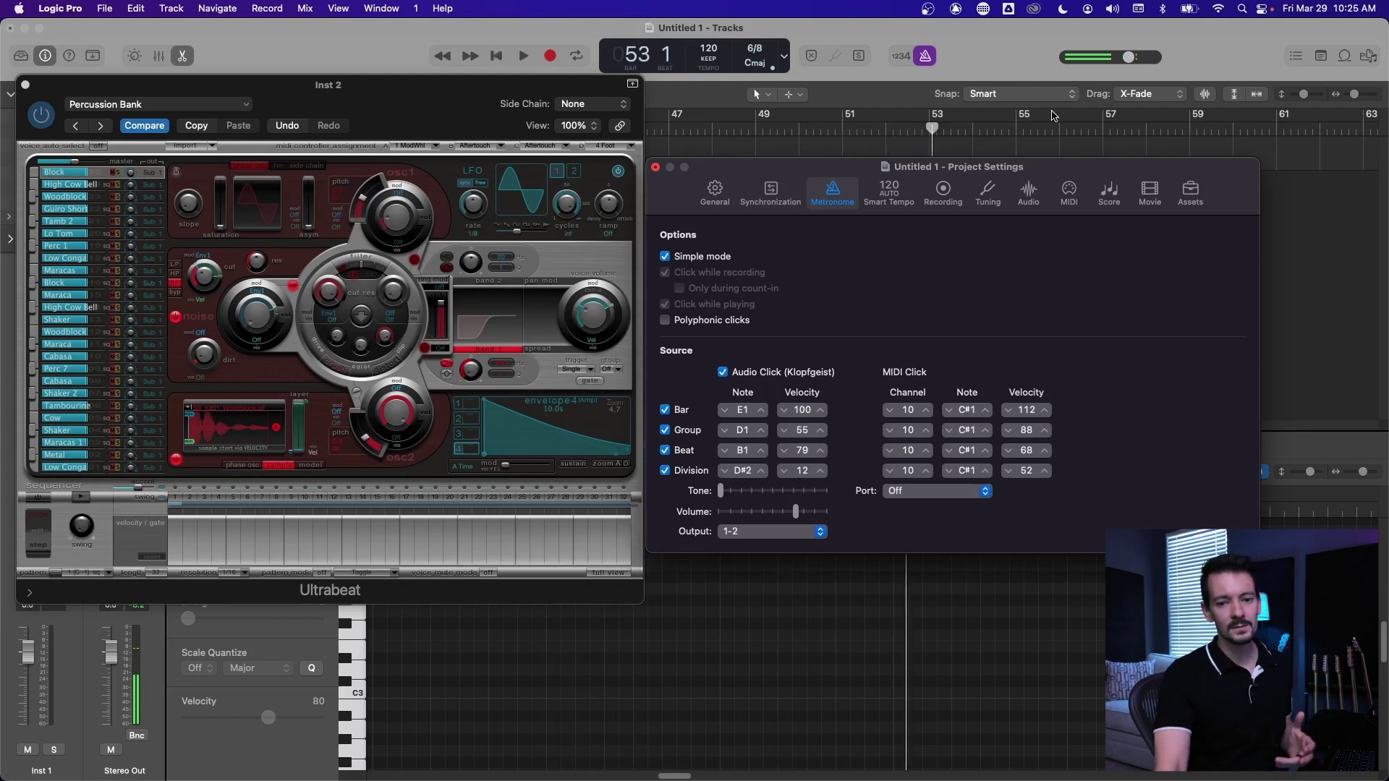
Change the project time signature to 4/4 and play back from bar 36.
{"action": "left_click", "coordinate": [665, 431]}
{"action": "left_click", "coordinate": [665, 430]}
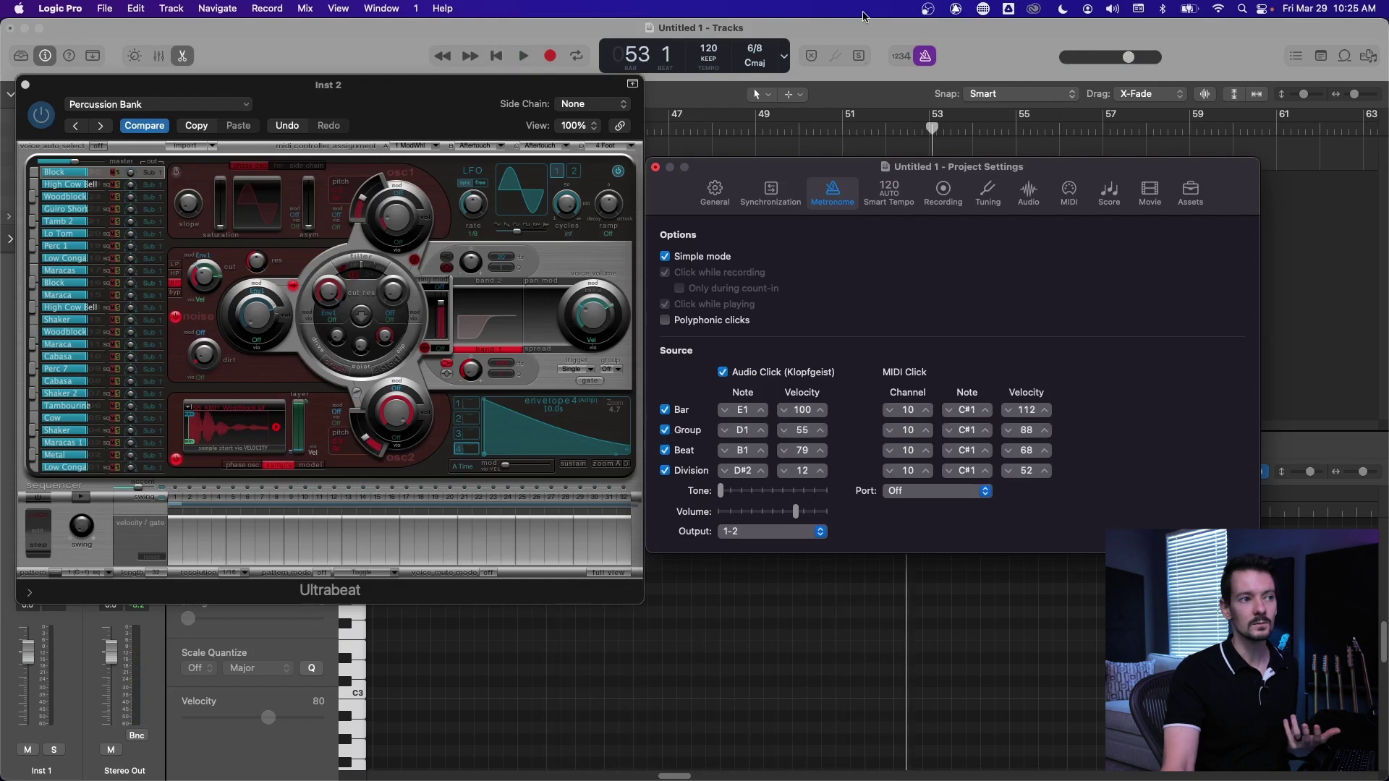
{"action": "left_click", "coordinate": [758, 47]}
{"action": "left_click", "coordinate": [756, 21]}
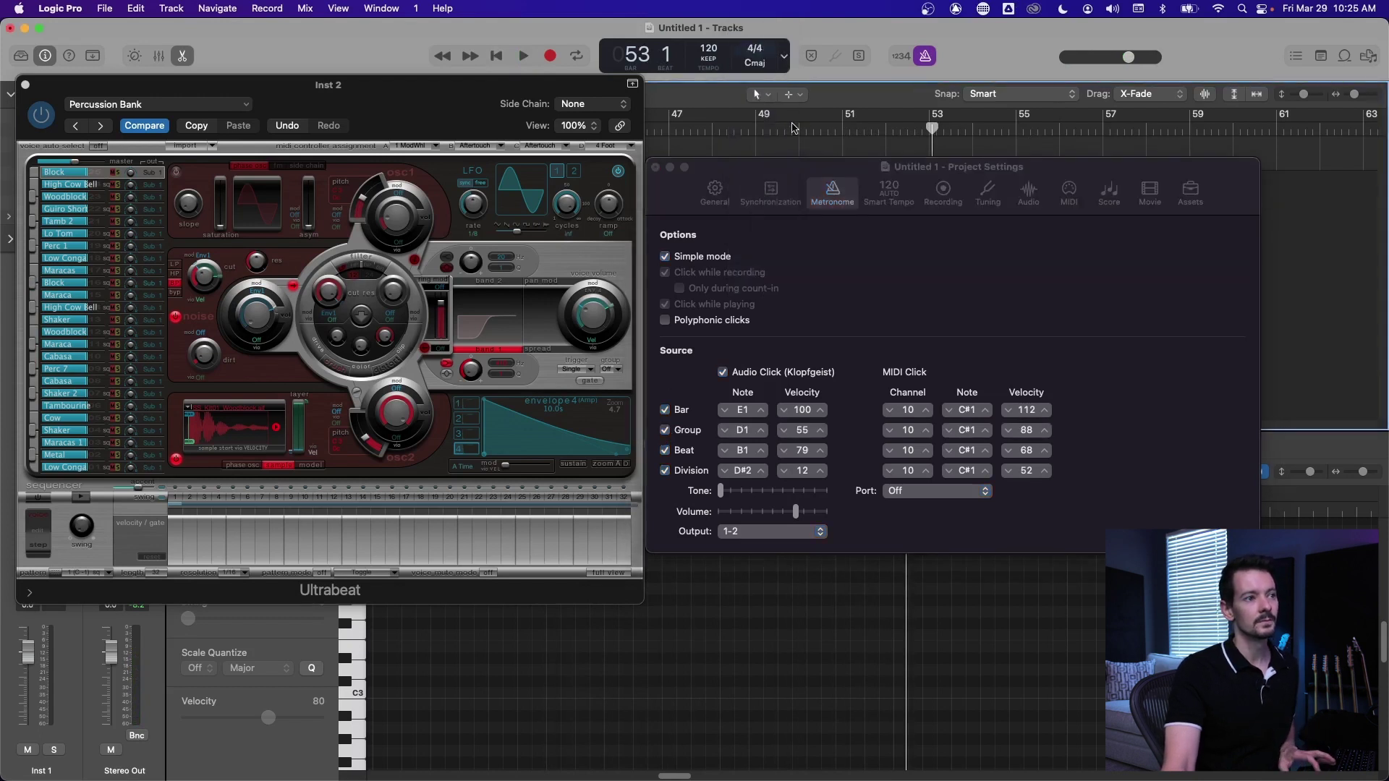
{"action": "left_click", "coordinate": [690, 301]}
{"action": "left_click", "coordinate": [701, 124]}
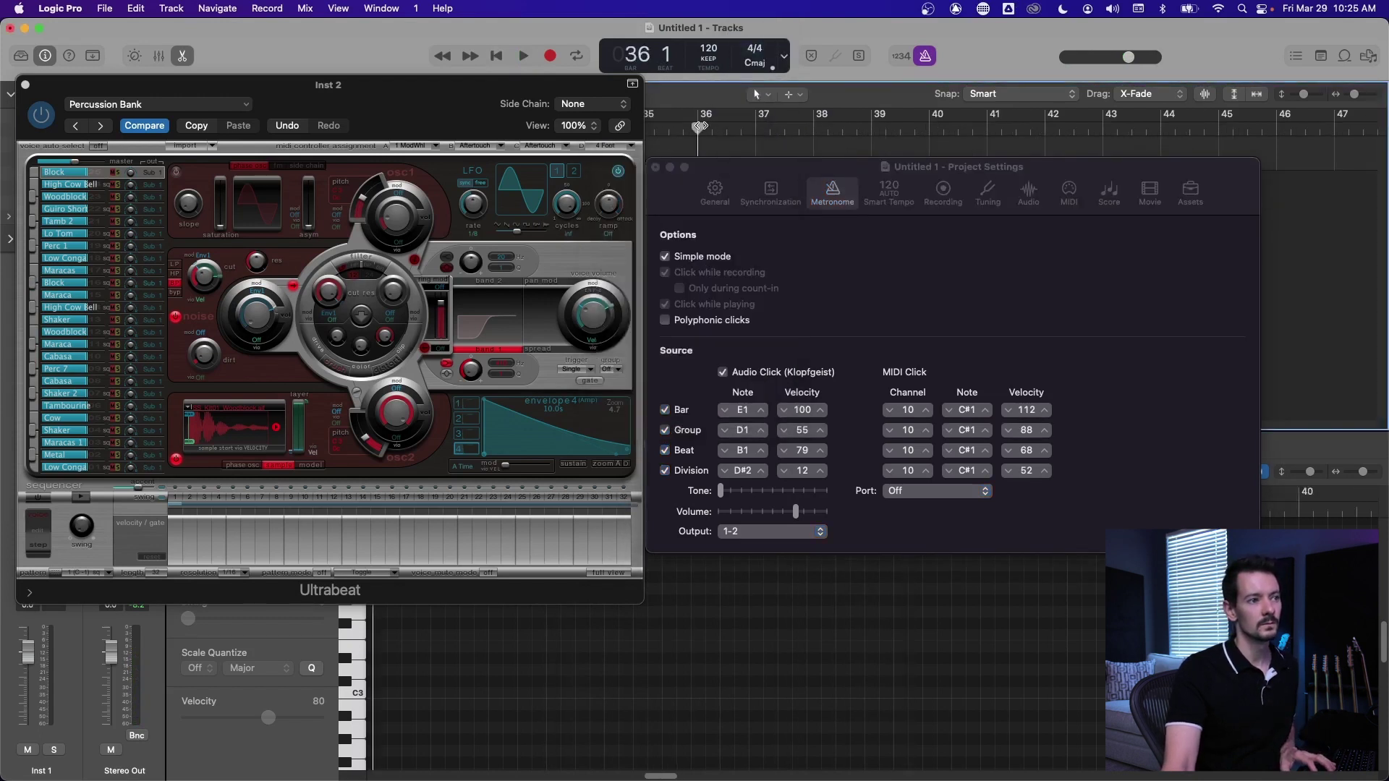
{"action": "key", "text": "space"}
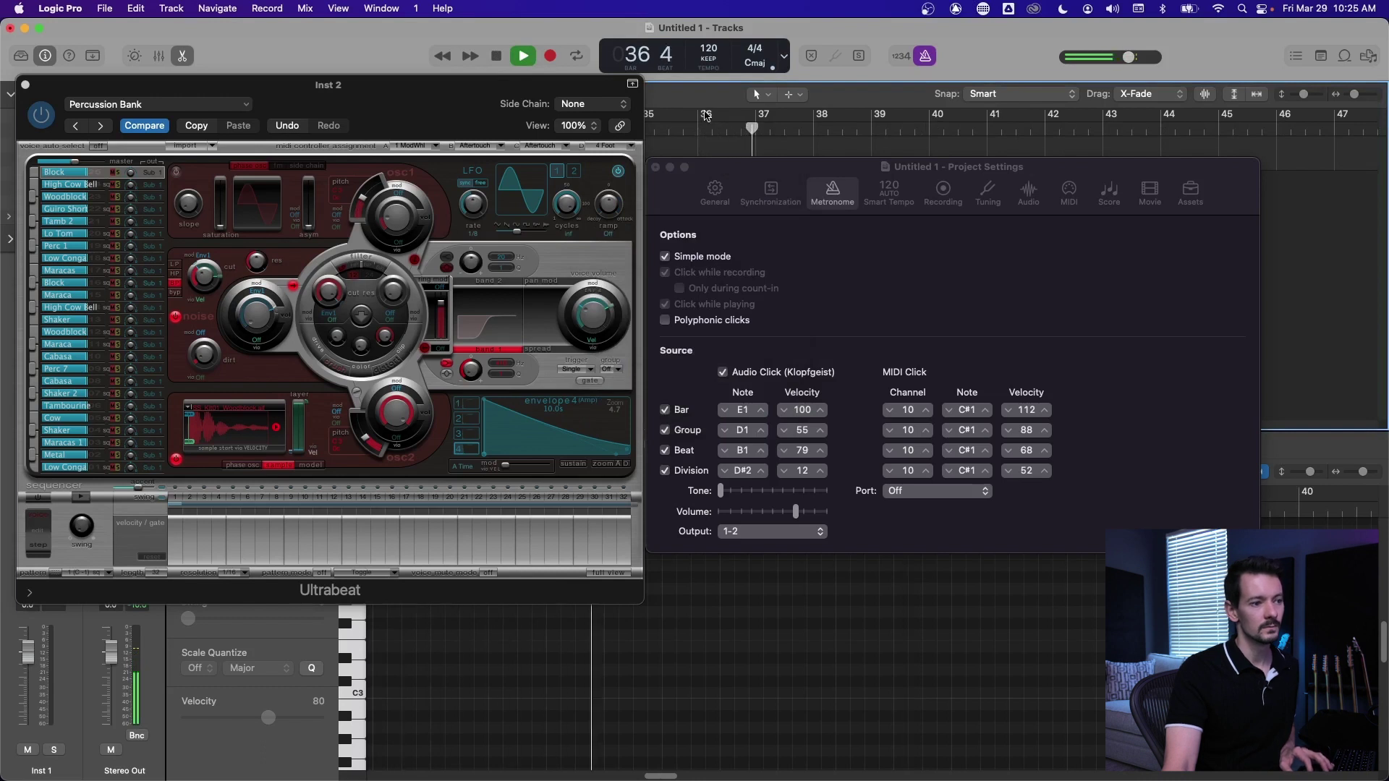
{"action": "key", "text": "space"}
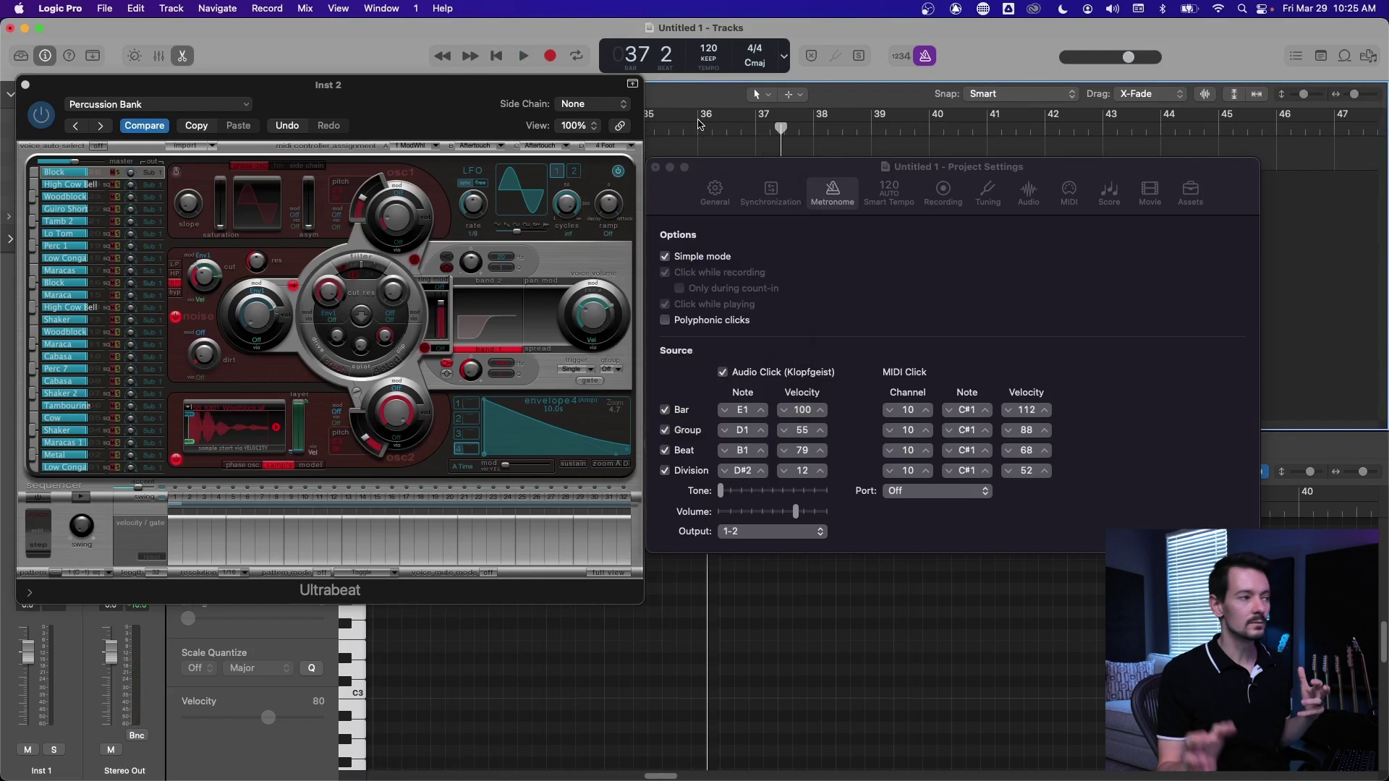
Close the Ultrabeat and Project Settings windows and show the Mixer.
{"action": "left_click", "coordinate": [24, 85]}
{"action": "key", "text": "x"}
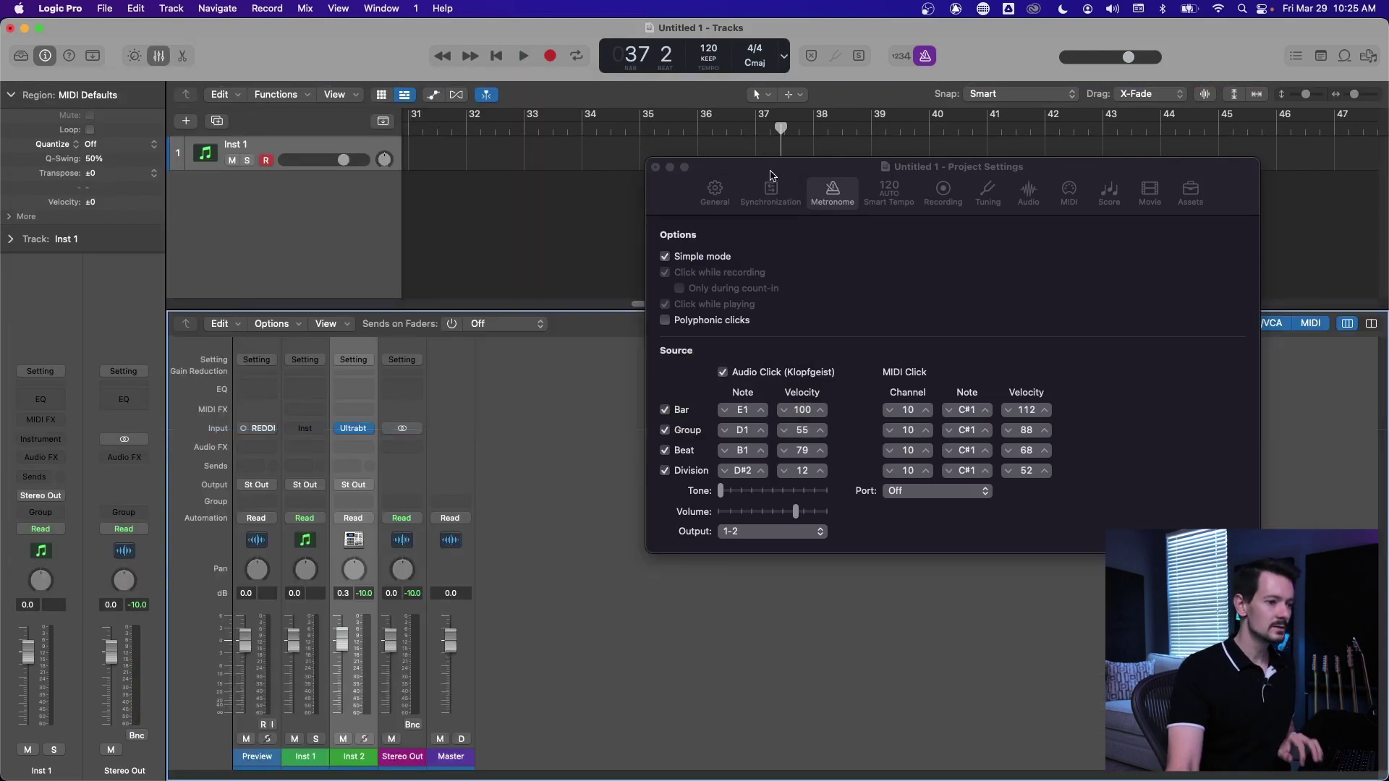
{"action": "left_click_drag", "start_coordinate": [680, 183], "coordinate": [730, 117]}
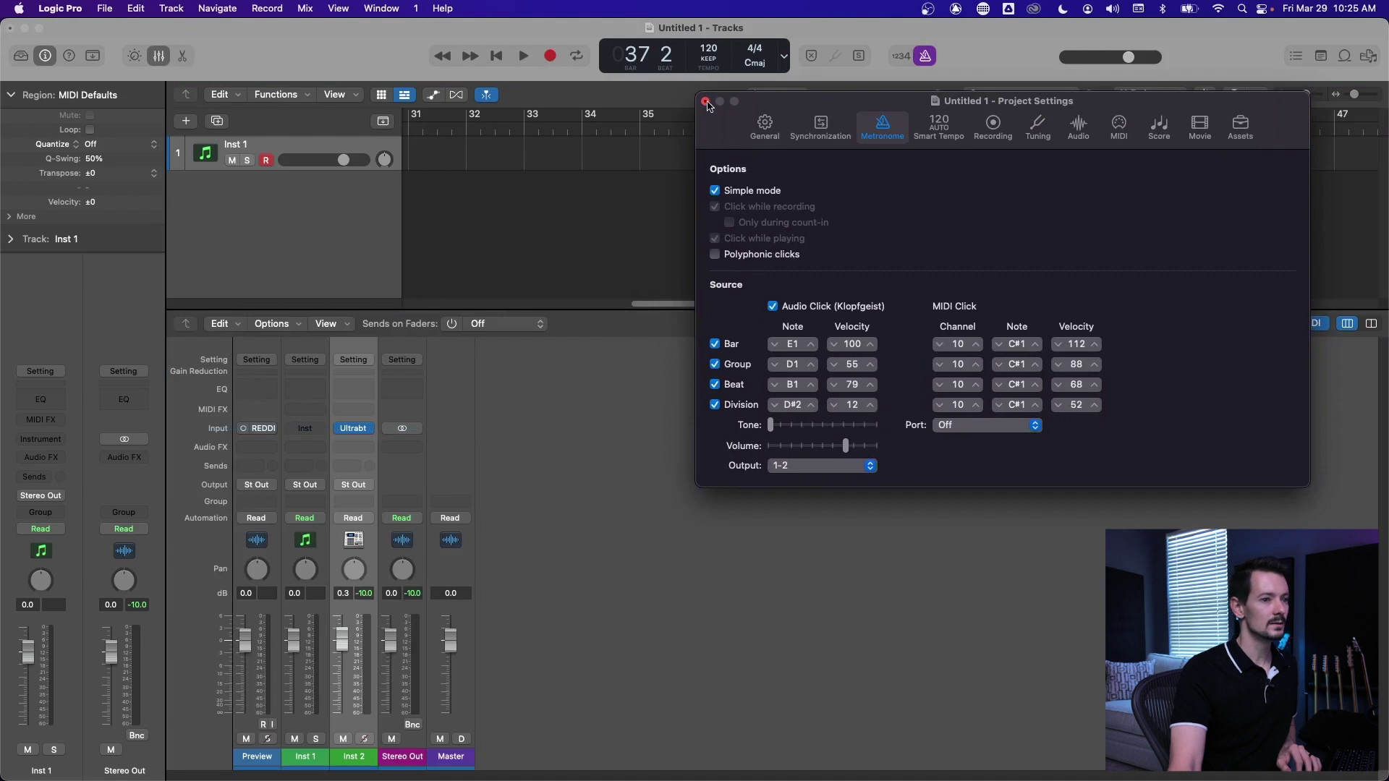
{"action": "left_click", "coordinate": [706, 102]}
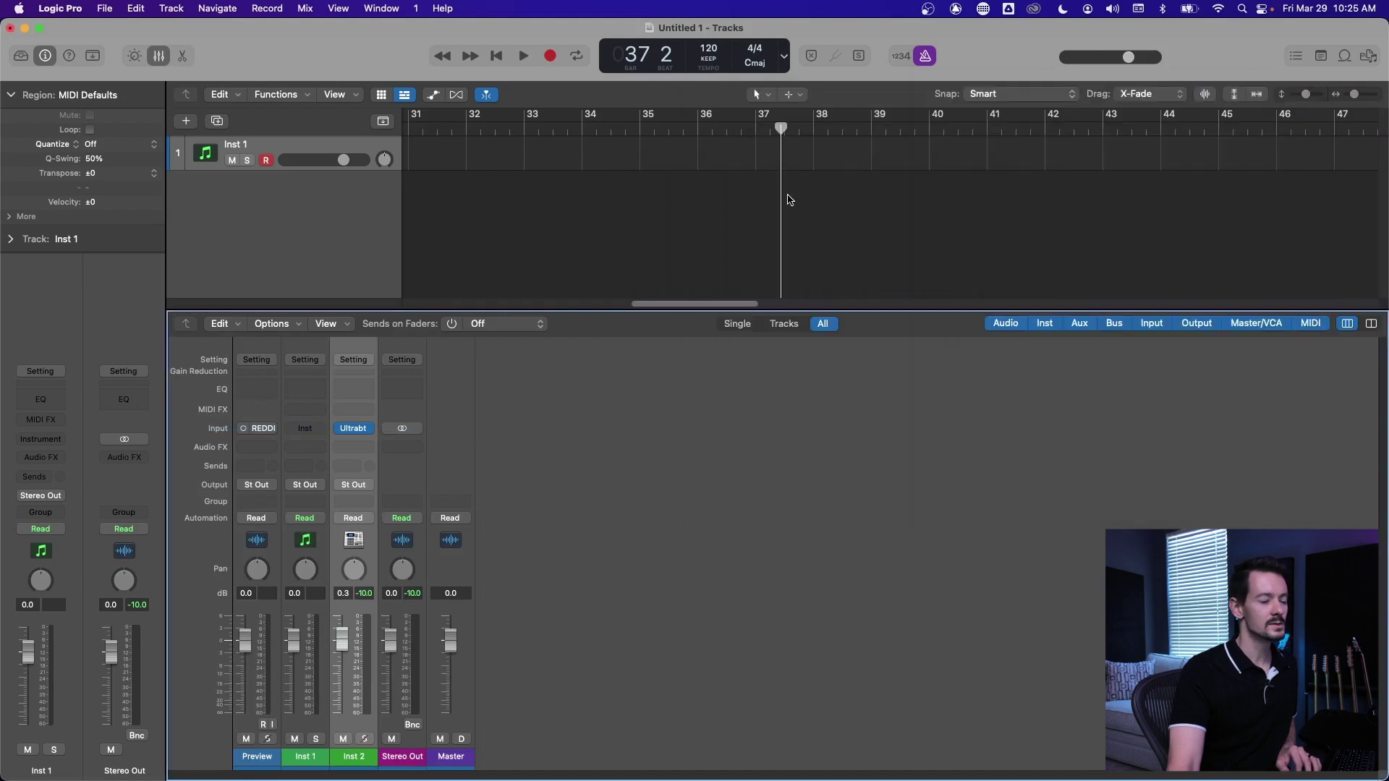
Save Inst 2's channel strip setting as Default Click.cst, replacing the existing file.
{"action": "left_click", "coordinate": [353, 360]}
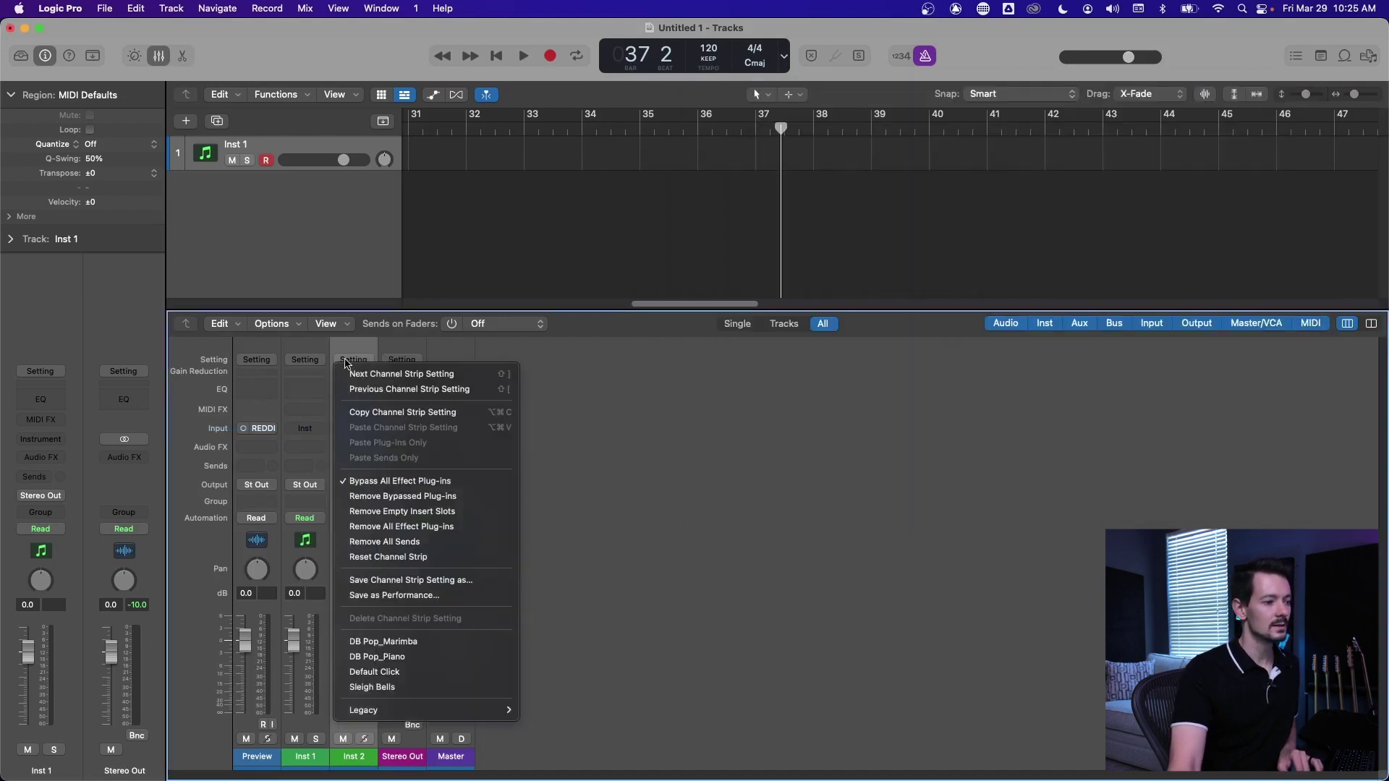
{"action": "left_click", "coordinate": [390, 581]}
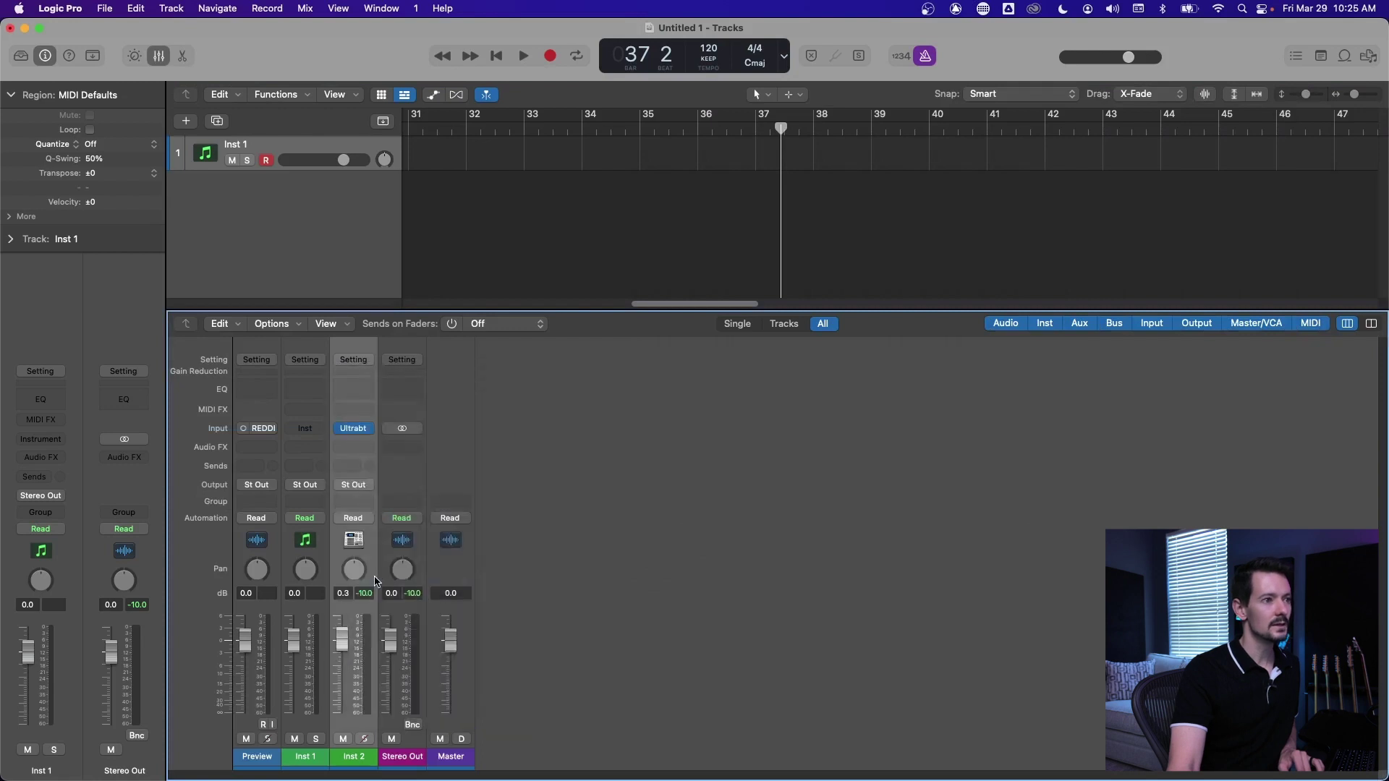
{"action": "left_click", "coordinate": [223, 197]}
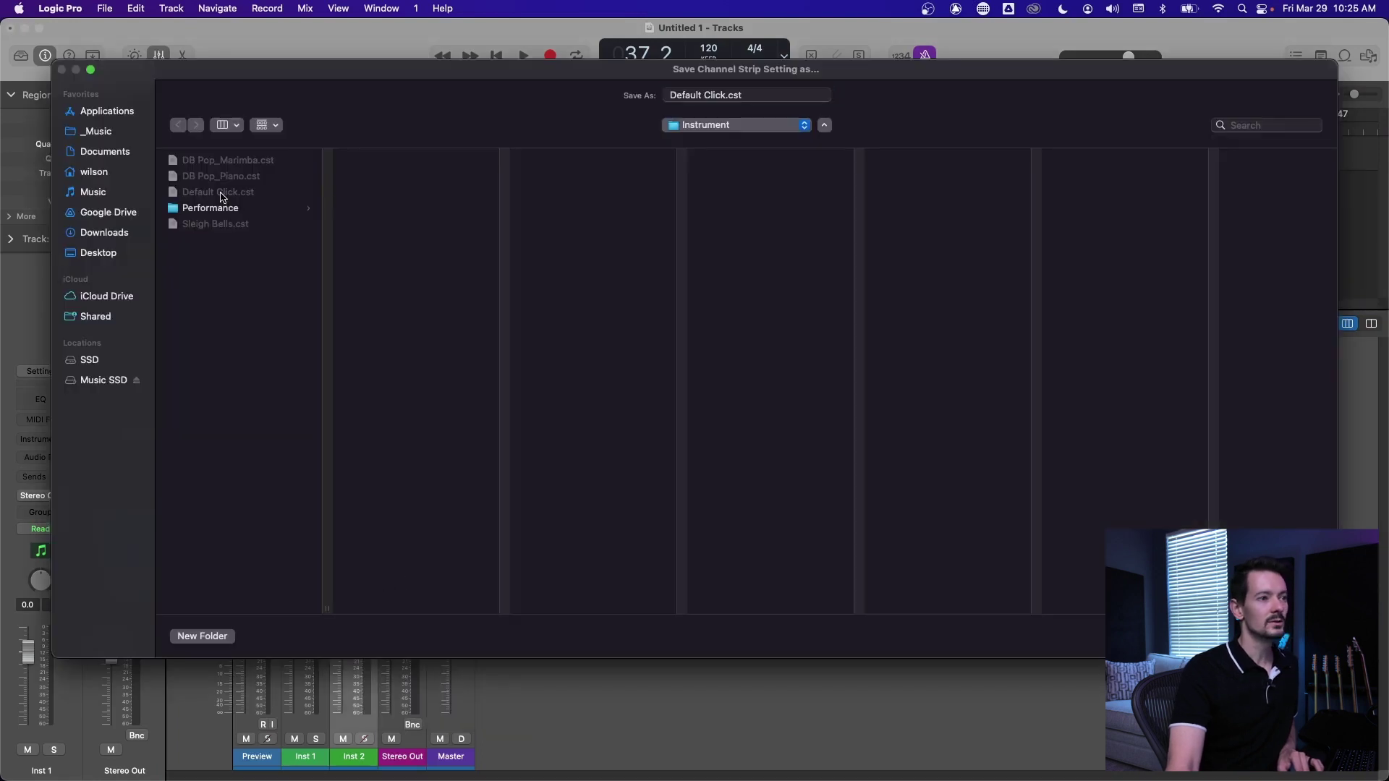
{"action": "key", "text": "Return"}
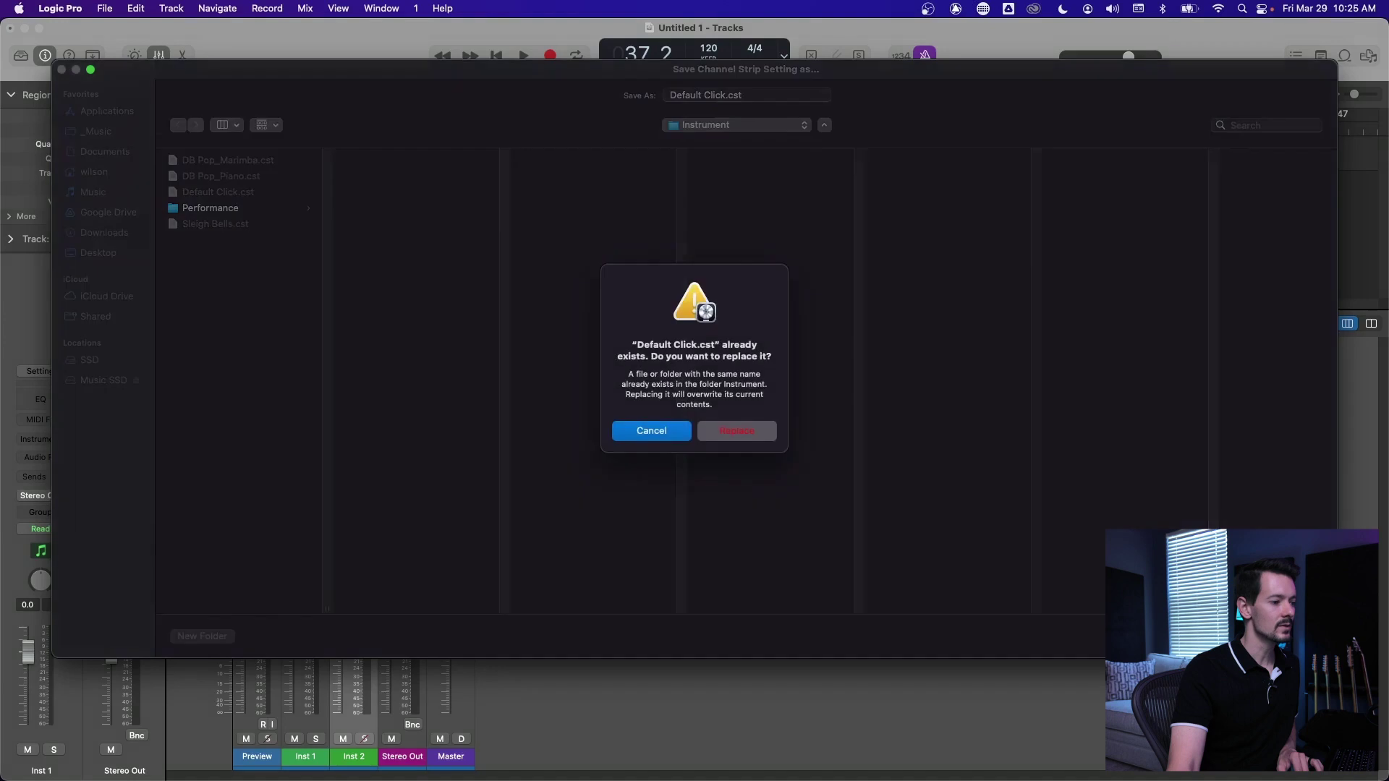
{"action": "left_click", "coordinate": [733, 435]}
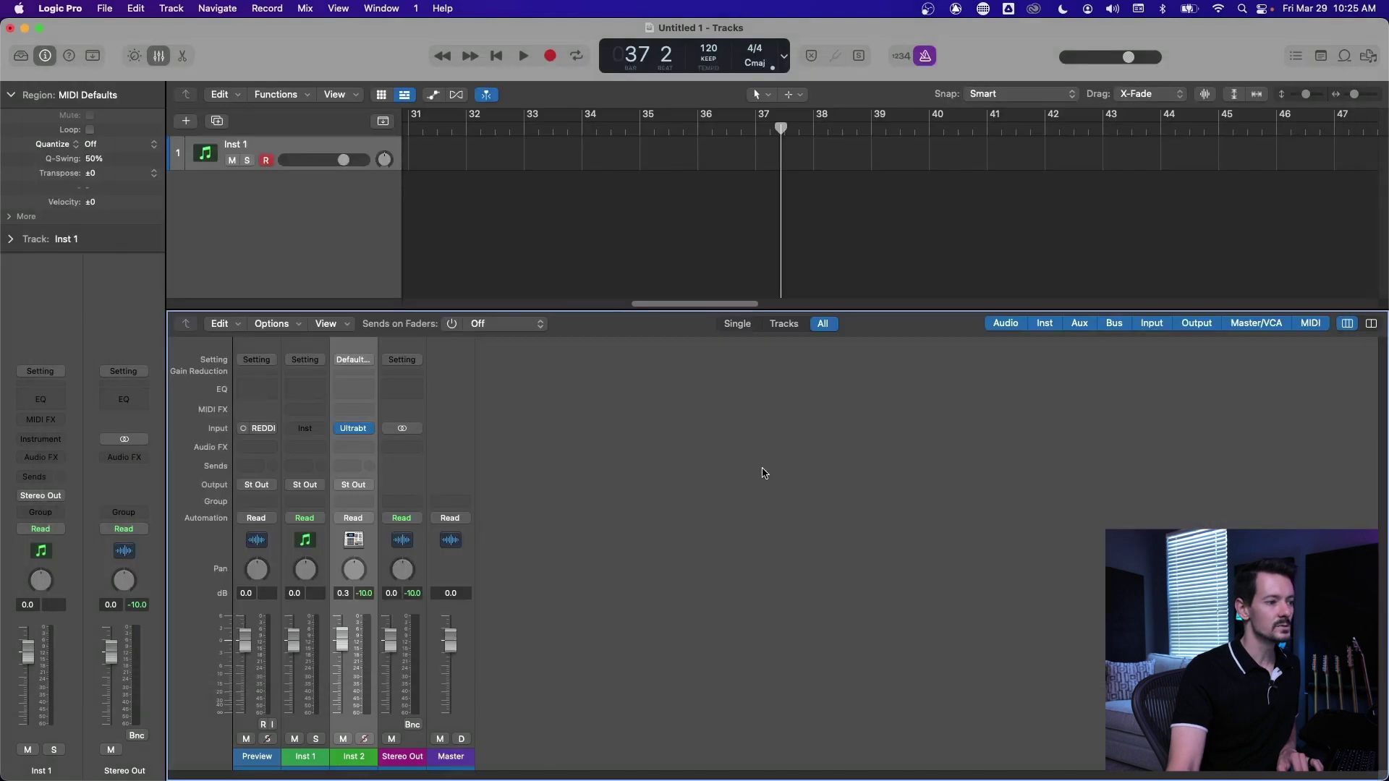
{"action": "key", "text": "comma"}
{"action": "key", "text": "comma"}
{"action": "key", "text": "comma"}
{"action": "key", "text": "comma"}
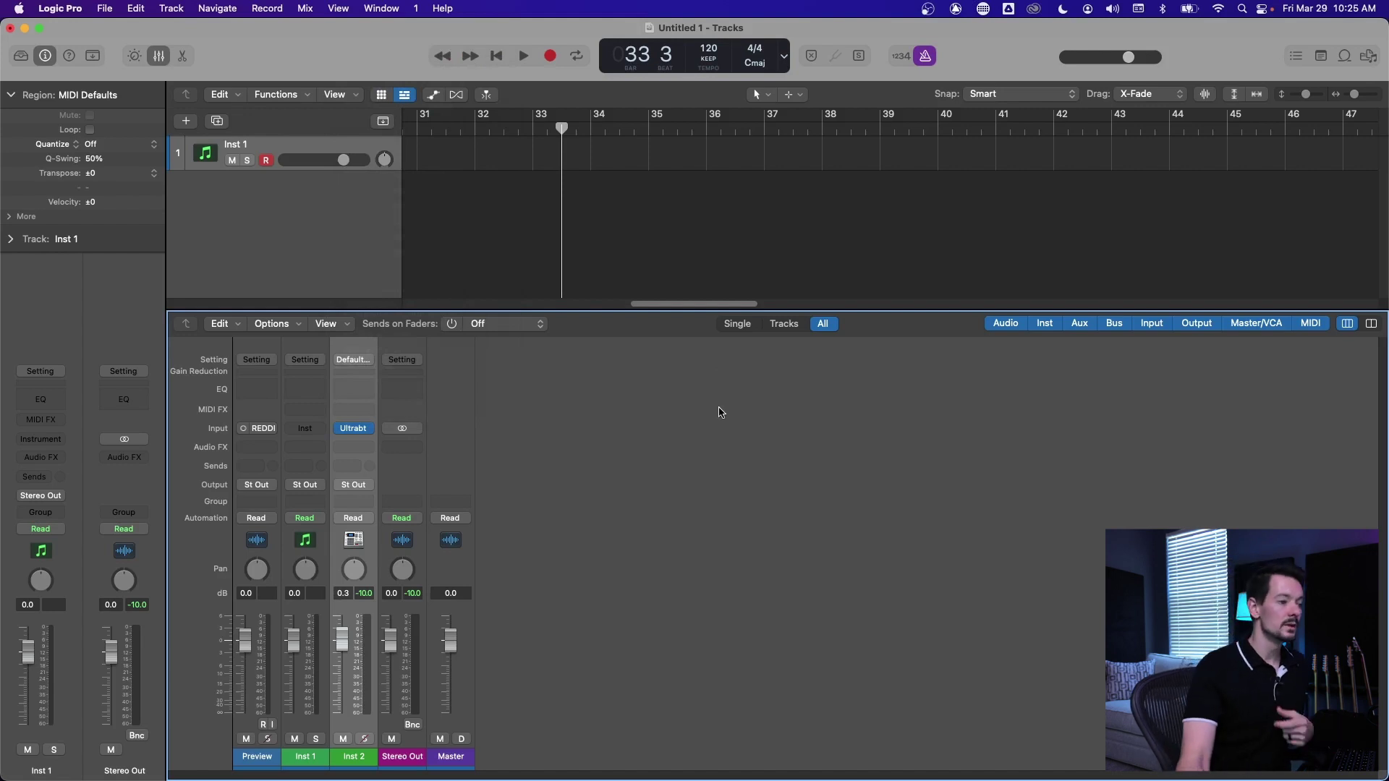
Open Inst 2's Ultrabeat, load the Drag & Drop Samples kit, and select Sample 03.
{"action": "left_click", "coordinate": [354, 430]}
{"action": "left_click_drag", "start_coordinate": [407, 112], "coordinate": [701, 157]}
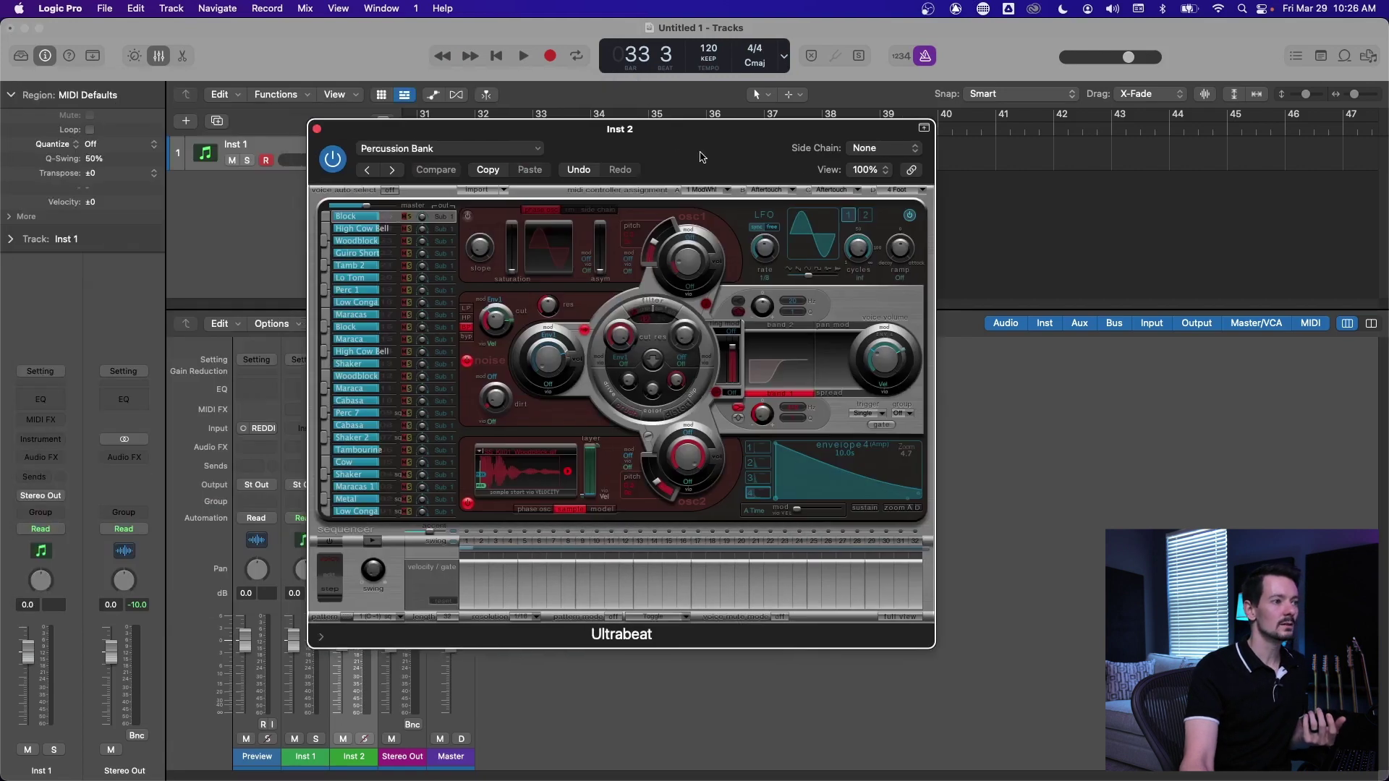
{"action": "left_click", "coordinate": [446, 150]}
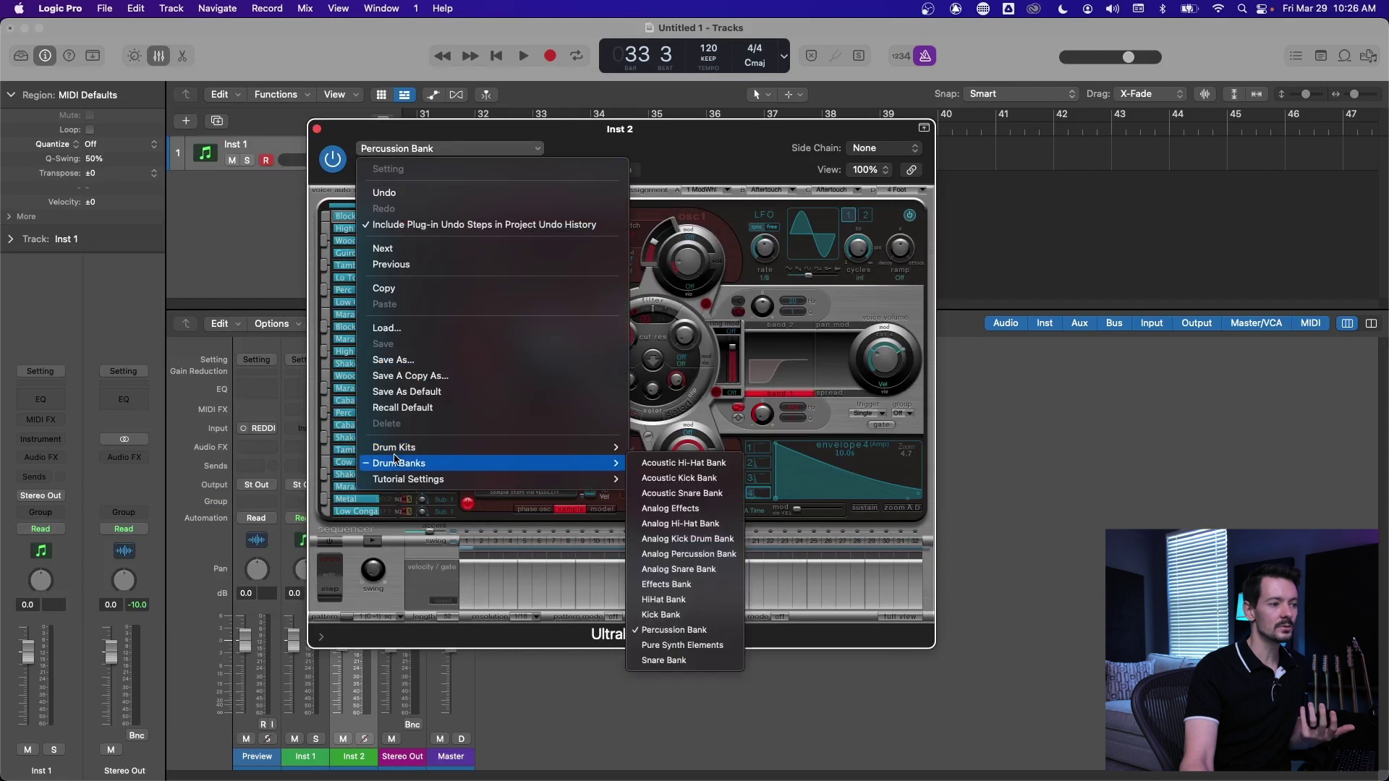
{"action": "mouse_move", "coordinate": [434, 448]}
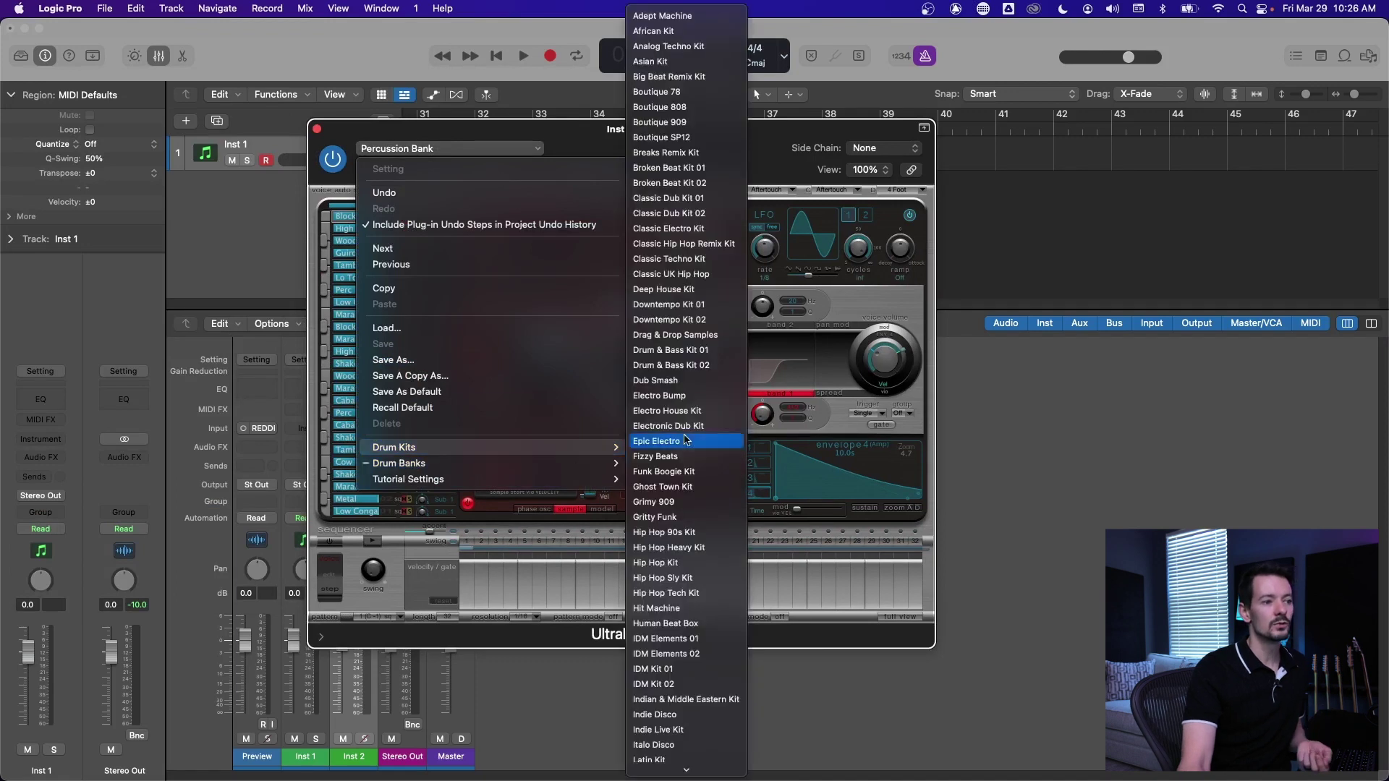
{"action": "left_click", "coordinate": [699, 336]}
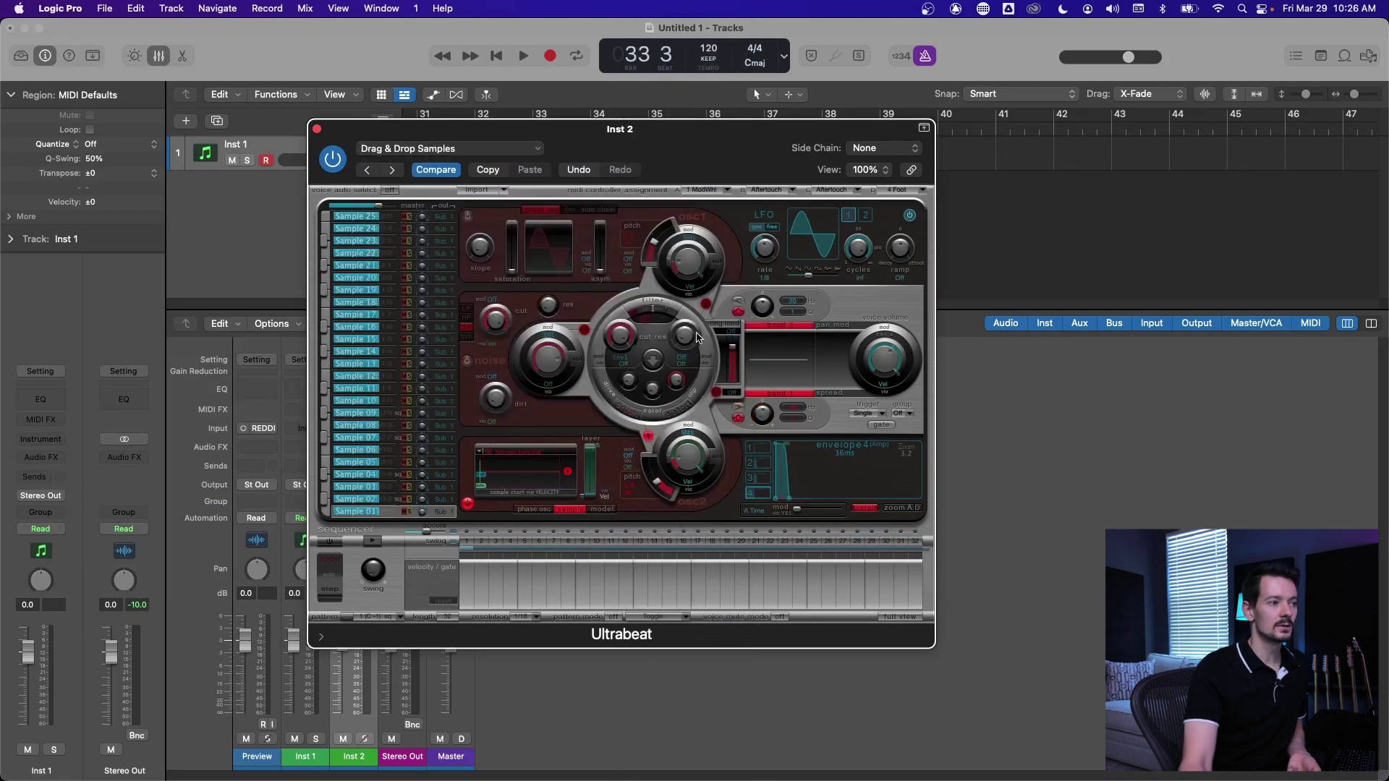
{"action": "left_click", "coordinate": [357, 487]}
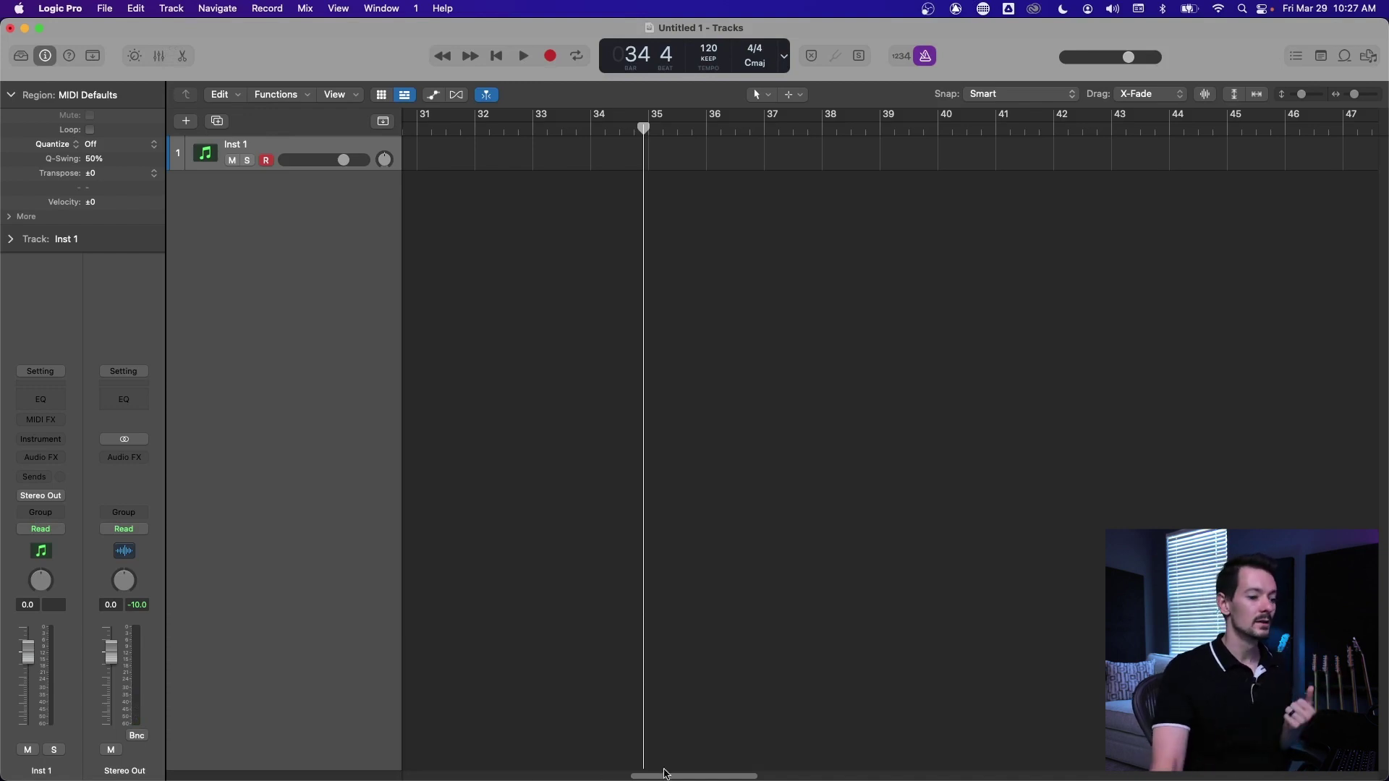
Rename the Inst 2 channel strip to Click and create a track for it.
{"action": "left_click_drag", "start_coordinate": [666, 774], "coordinate": [333, 728]}
{"action": "key", "text": "x"}
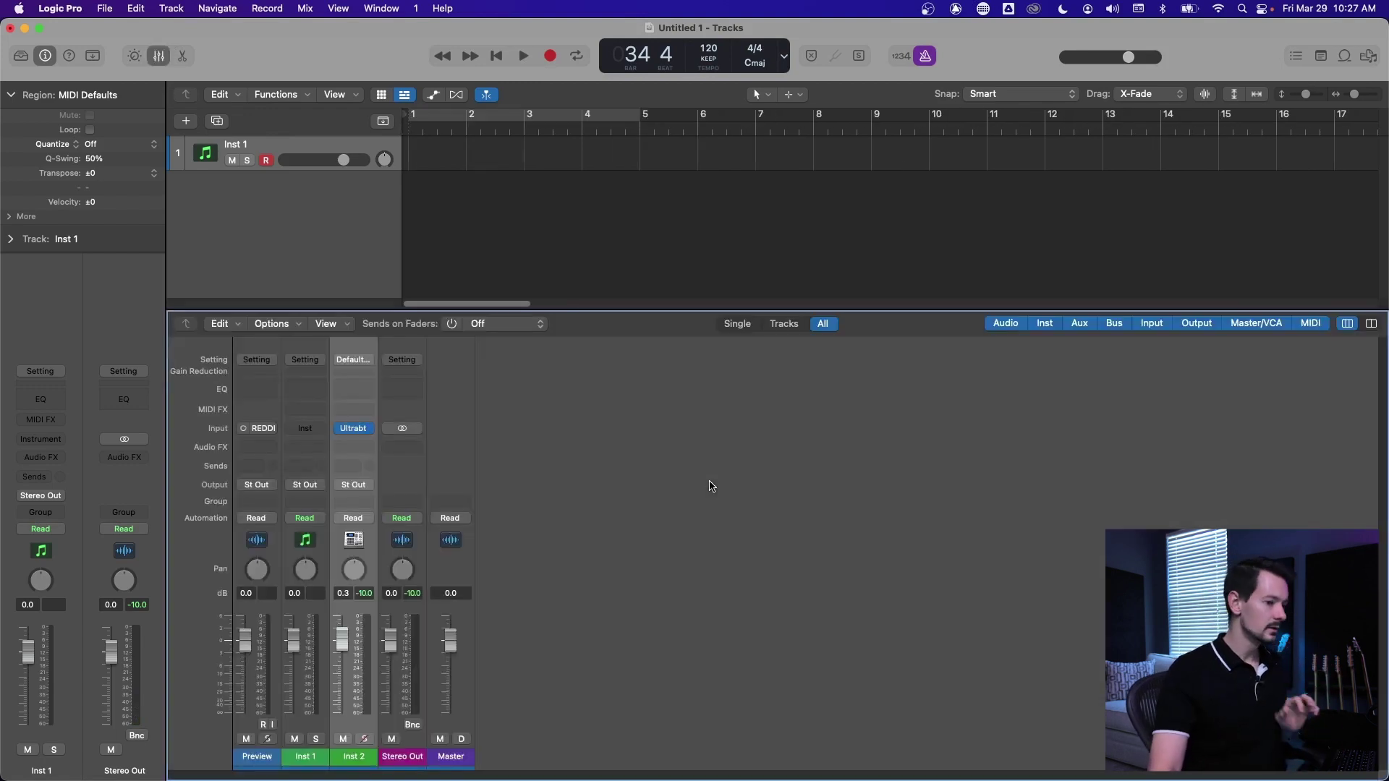
{"action": "double_click", "coordinate": [354, 756]}
{"action": "type", "text": "Click"}
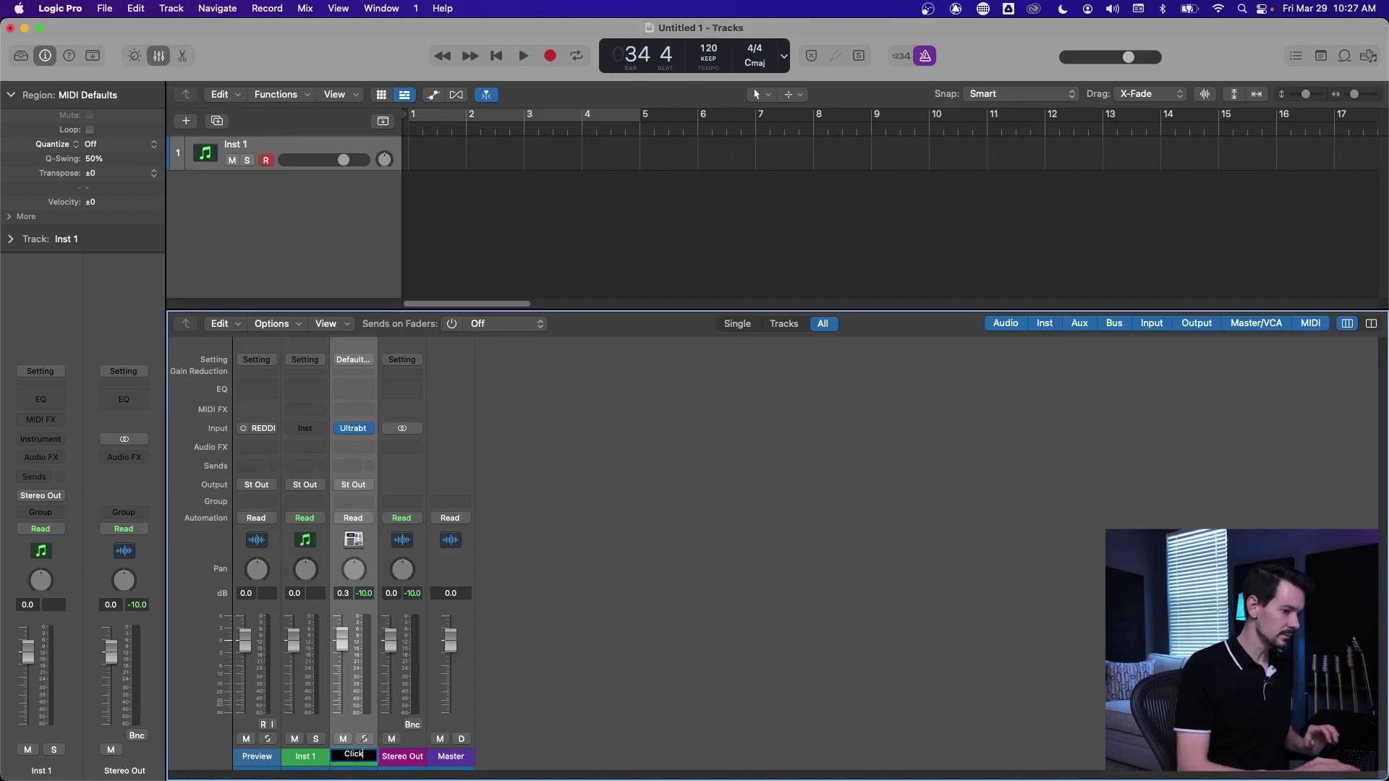
{"action": "key", "text": "Return"}
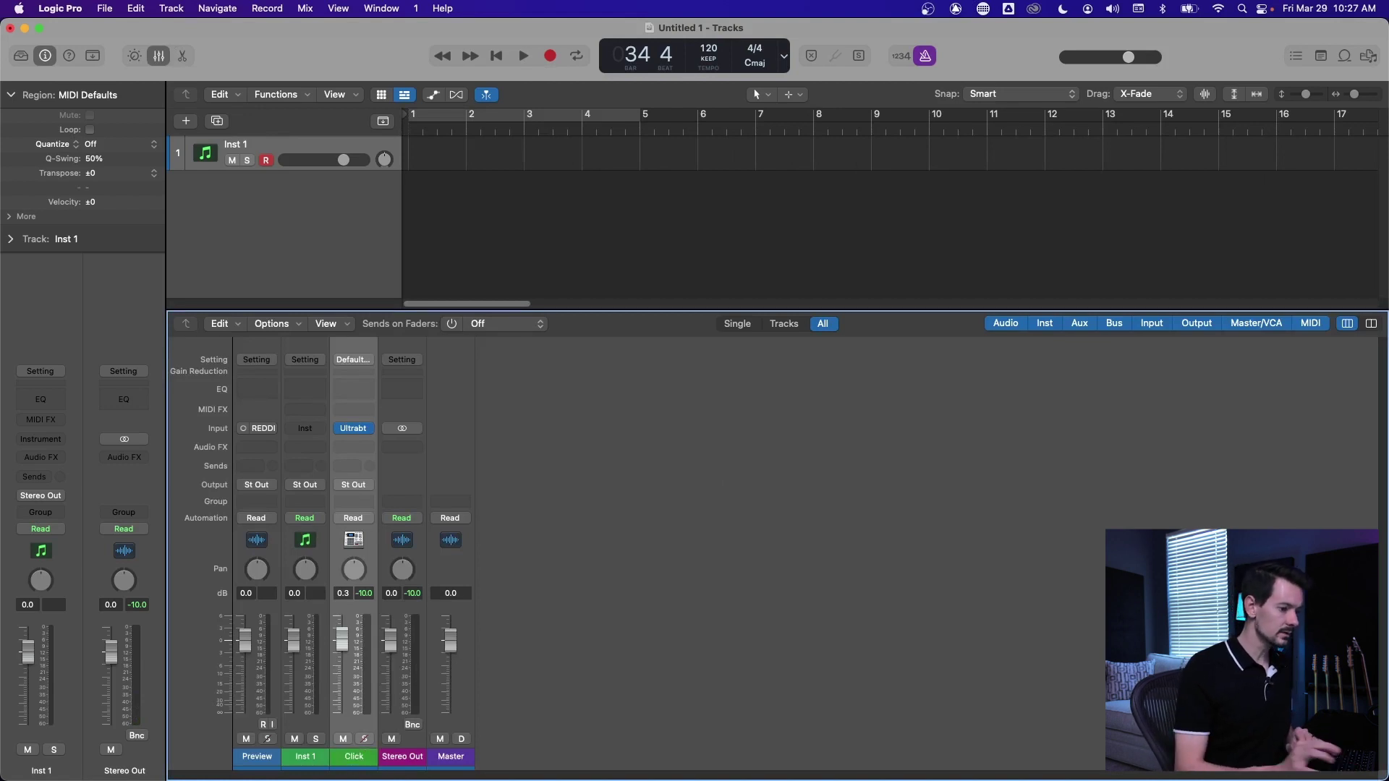
{"action": "right_click", "coordinate": [359, 539]}
{"action": "left_click", "coordinate": [396, 543]}
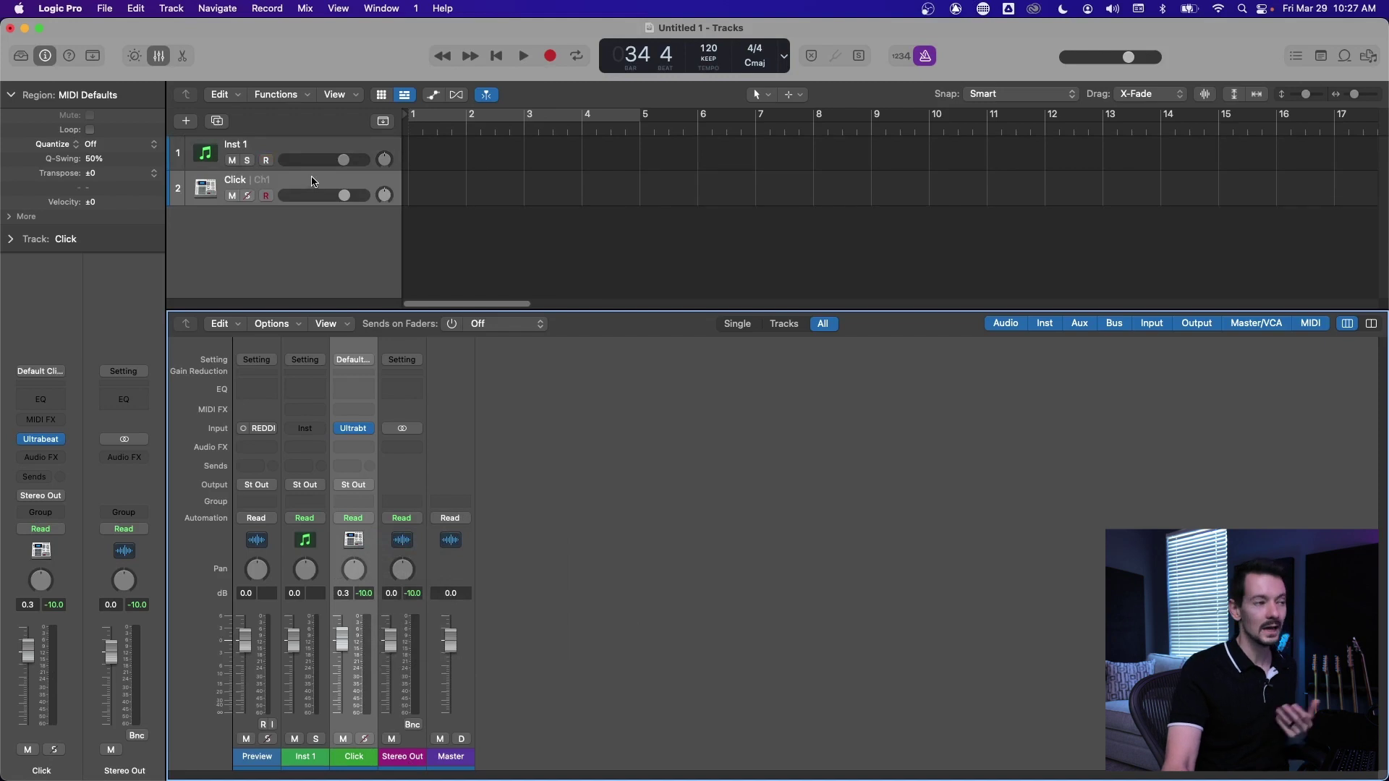
Move the Click track above Inst 1 and play the project from bar 1.
{"action": "left_click_drag", "start_coordinate": [313, 181], "coordinate": [304, 146]}
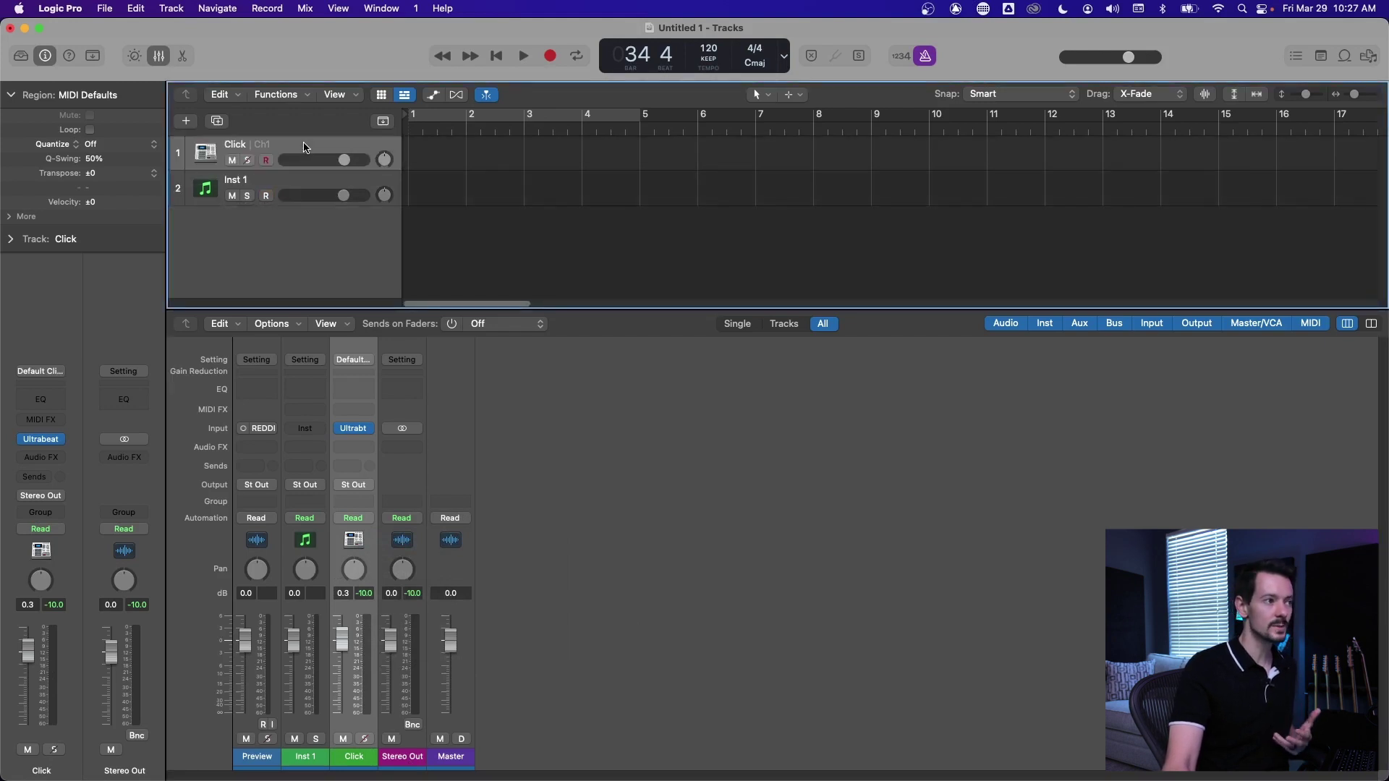
{"action": "left_click", "coordinate": [499, 56]}
{"action": "left_click", "coordinate": [524, 57]}
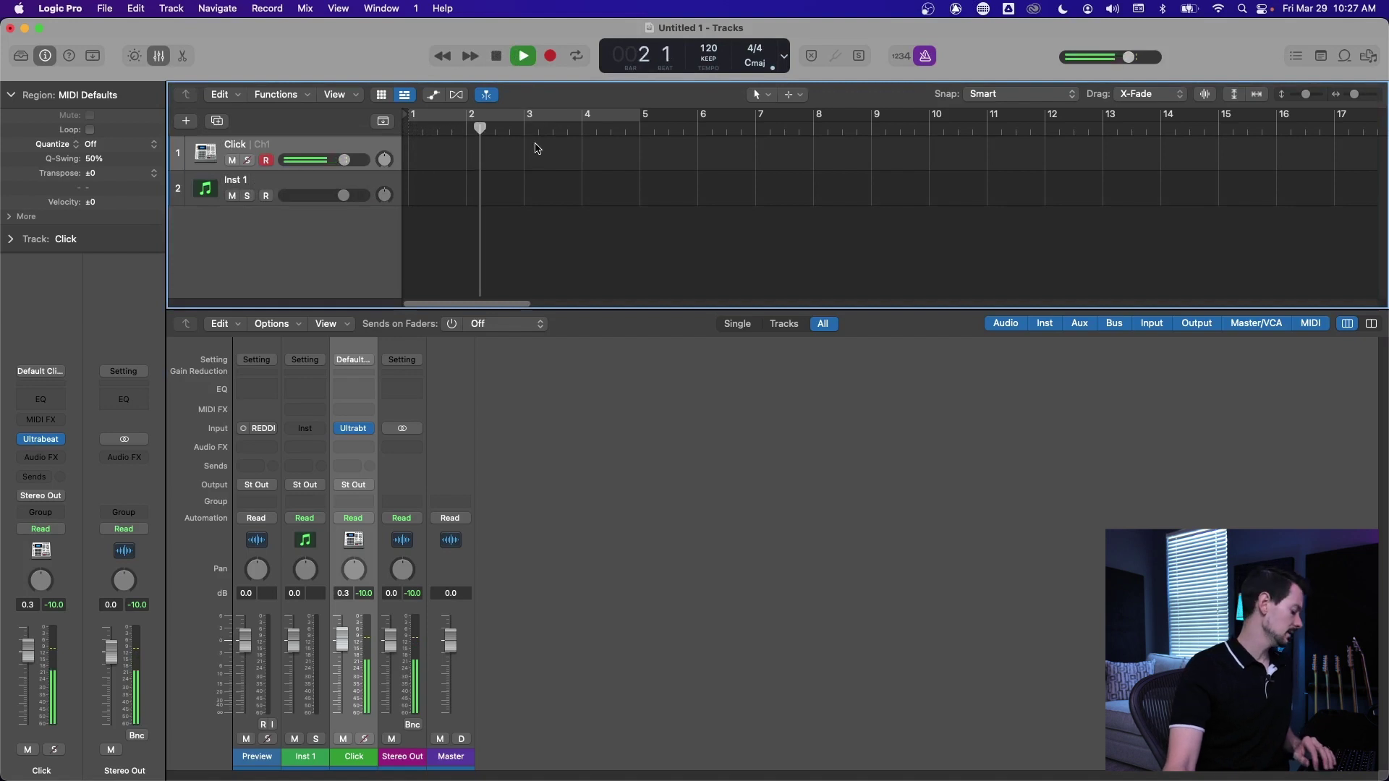
{"action": "key", "text": "space"}
{"action": "left_click", "coordinate": [570, 133]}
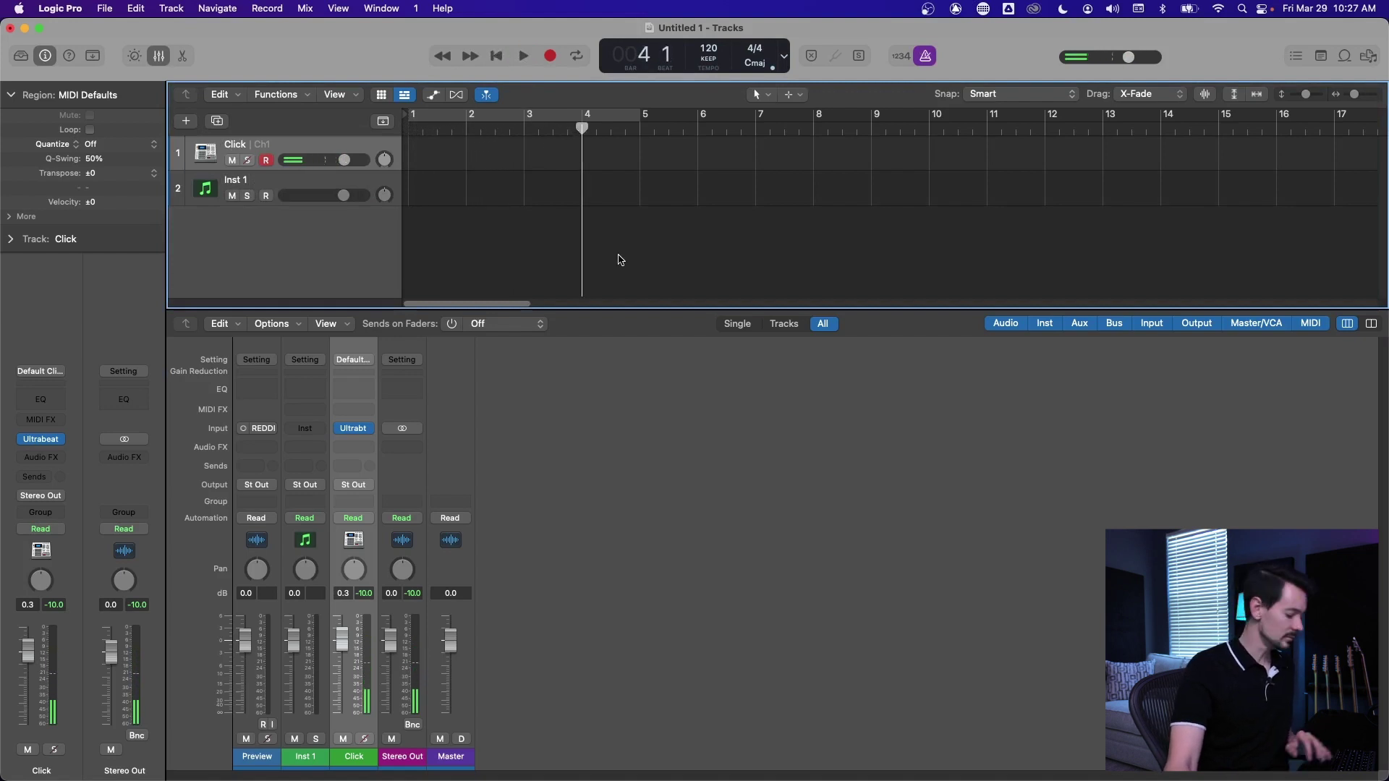
Automate the Click track's volume to -∞ dB from bar 4 to about bar 11, then play to test.
{"action": "key", "text": "a"}
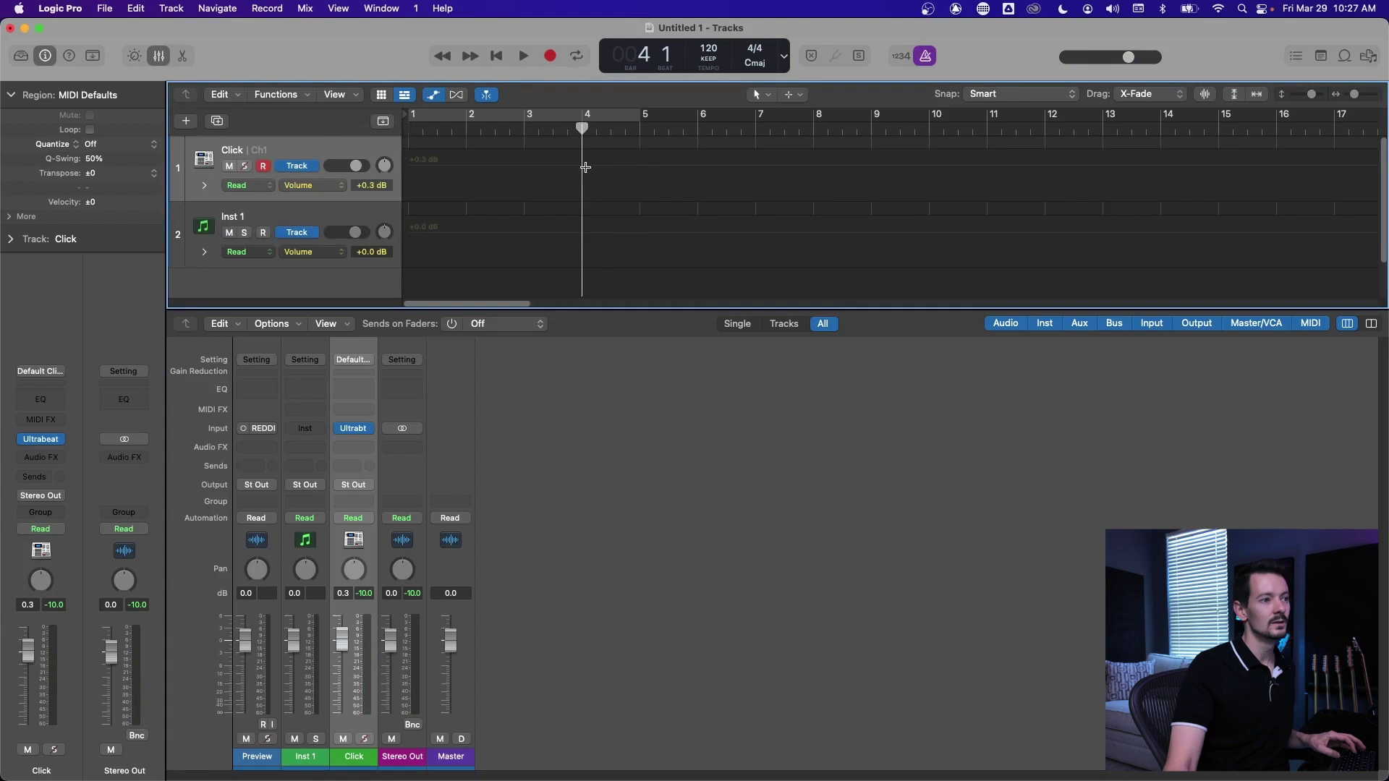
{"action": "left_click_drag", "start_coordinate": [583, 166], "coordinate": [1016, 181]}
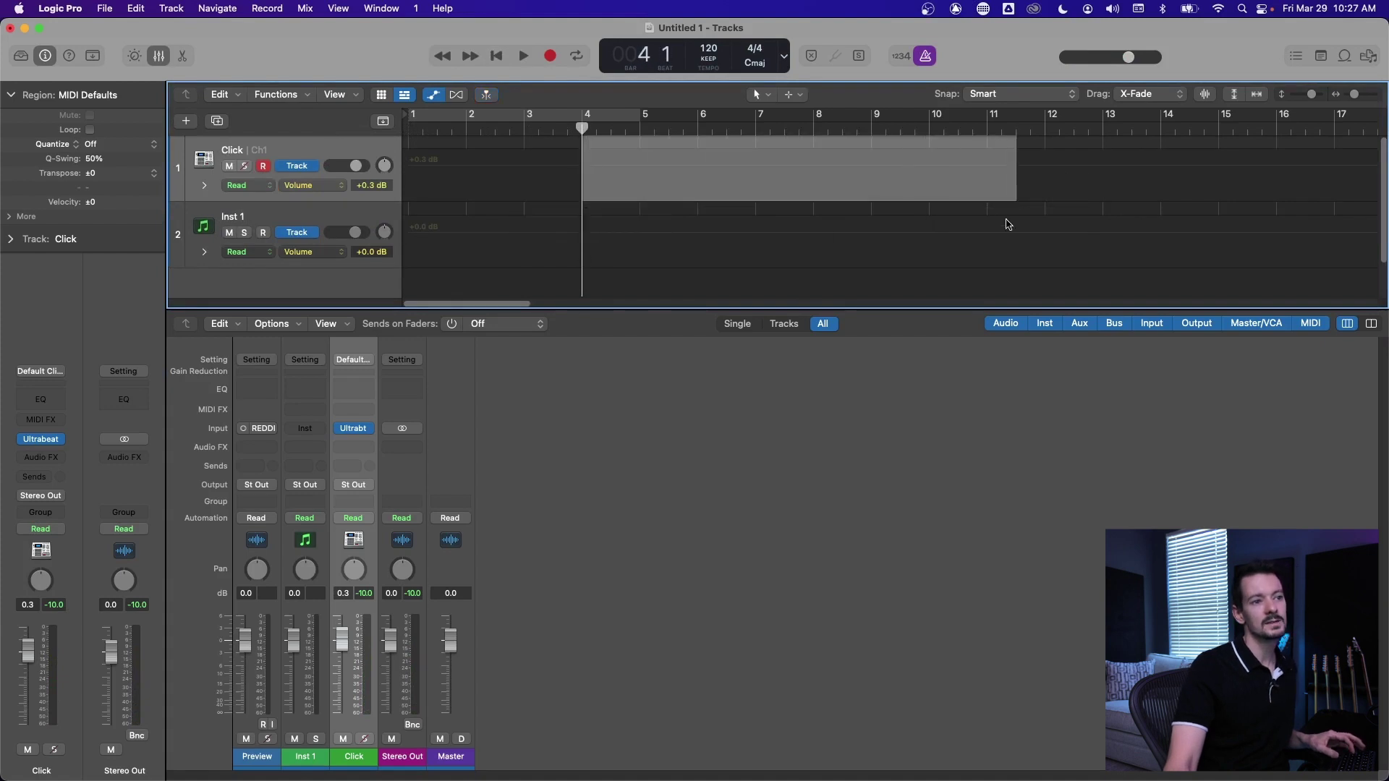
{"action": "left_click_drag", "start_coordinate": [917, 175], "coordinate": [970, 355]}
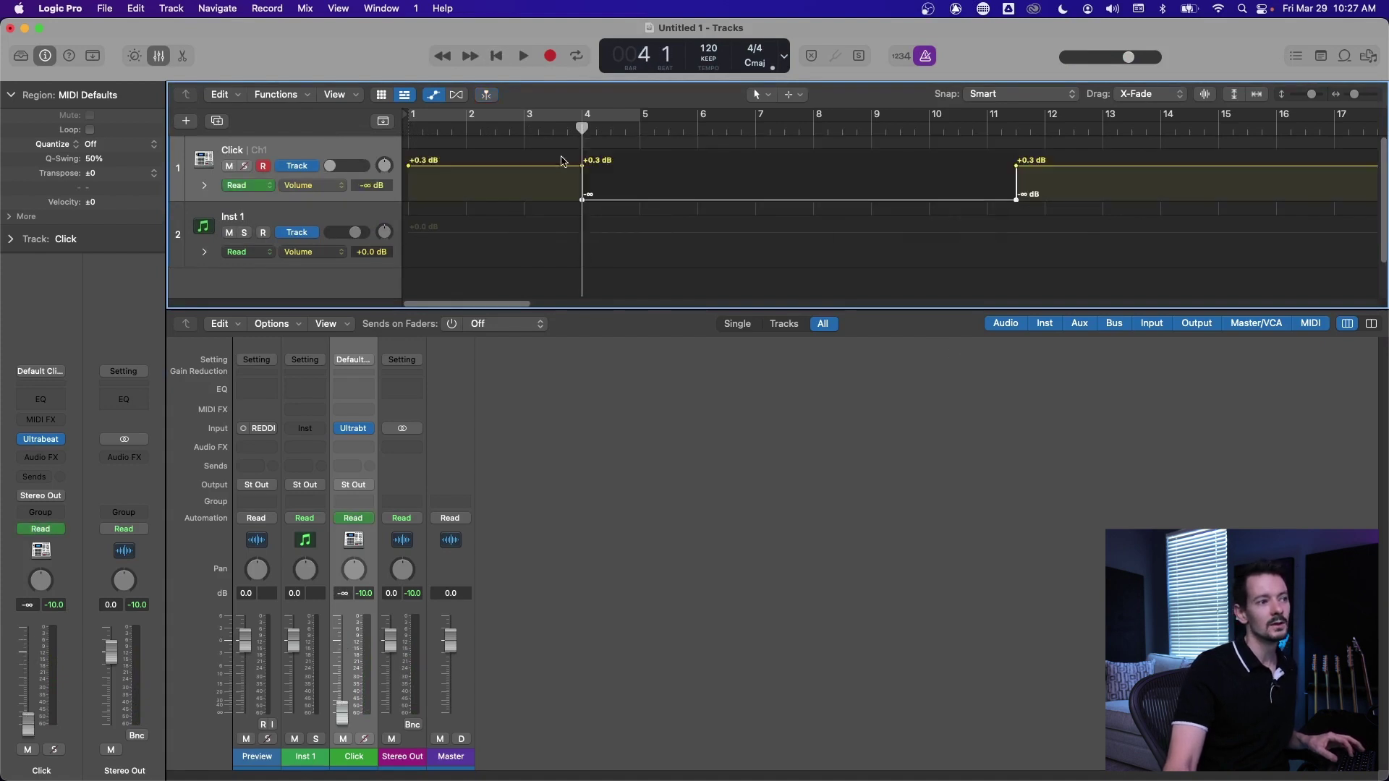
{"action": "key", "text": "Return"}
{"action": "key", "text": "space"}
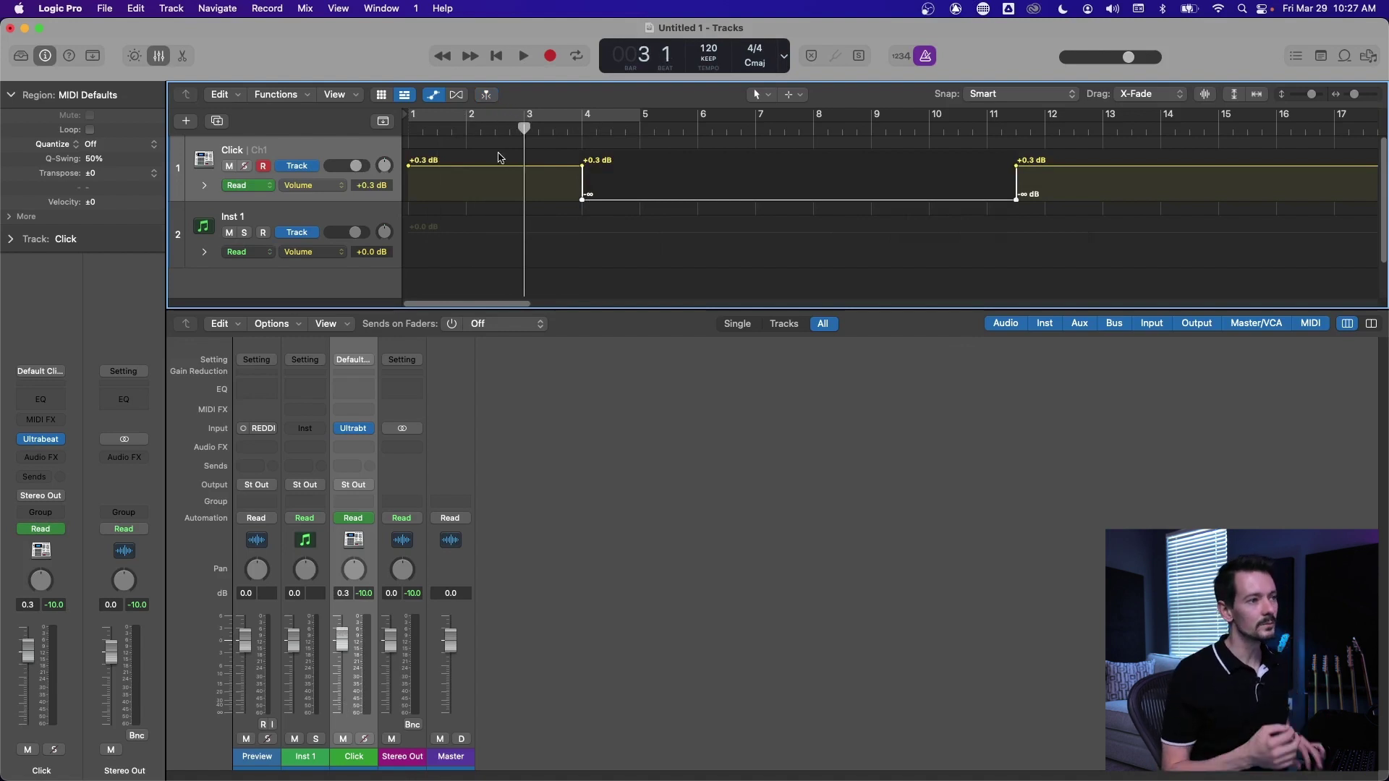
{"action": "key", "text": "space"}
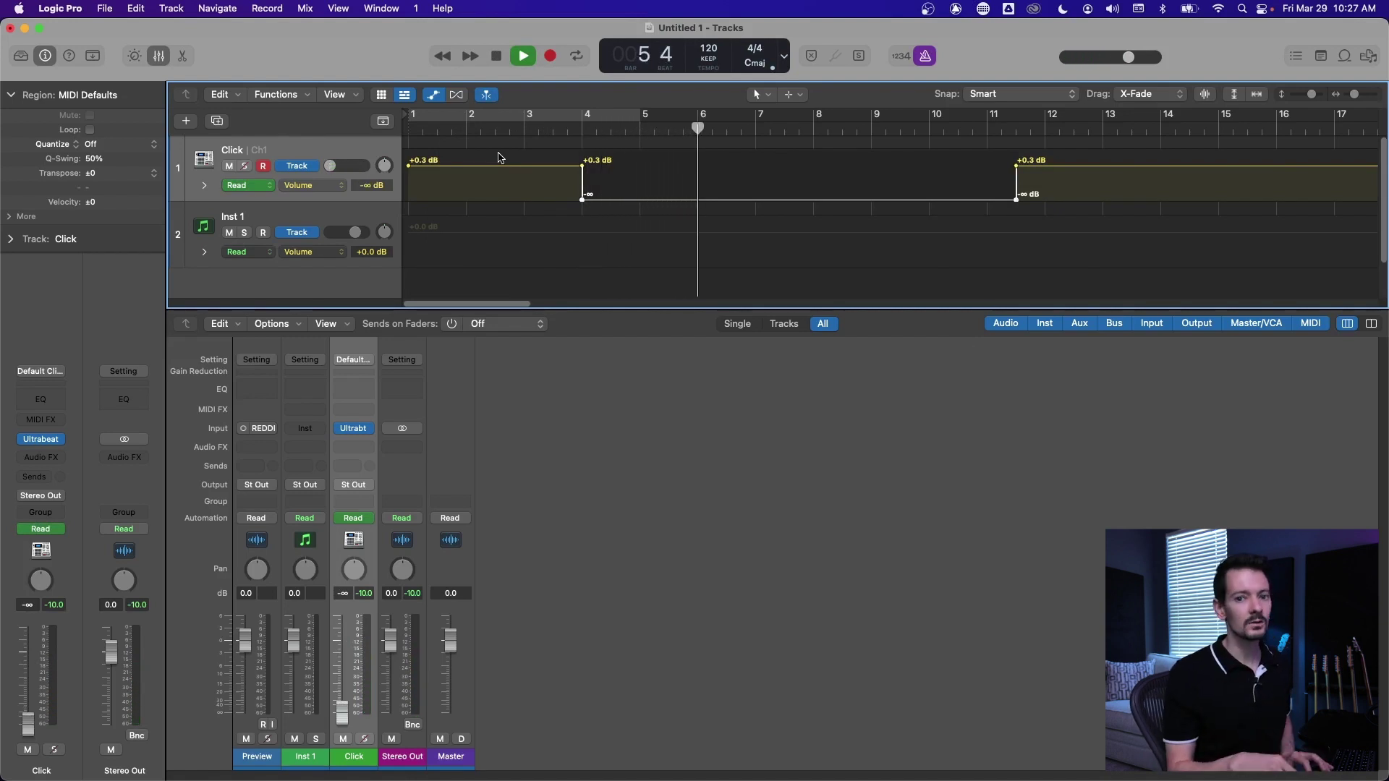
{"action": "key", "text": "space"}
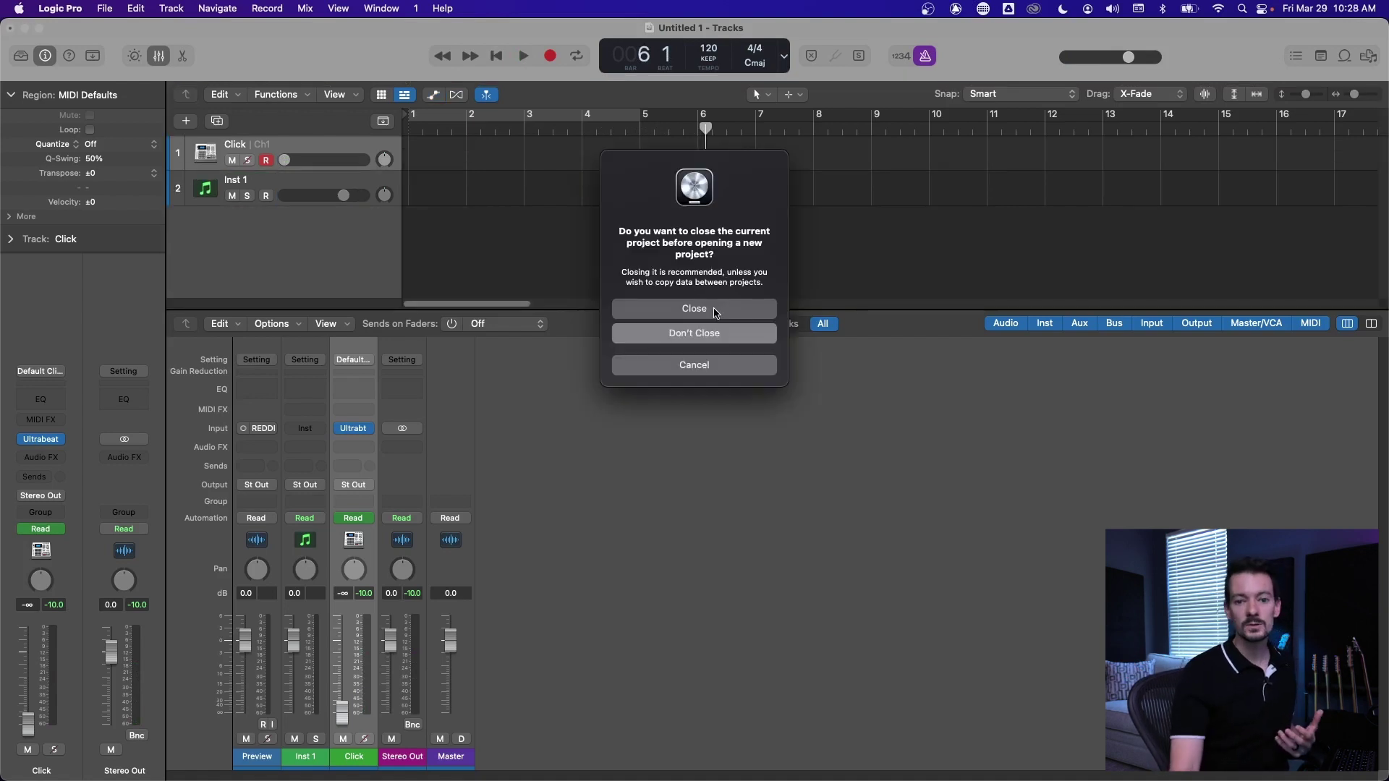
Create a new project with one Software Instrument track, close Untitled 1 without saving, and maximize the window.
{"action": "left_click", "coordinate": [714, 312]}
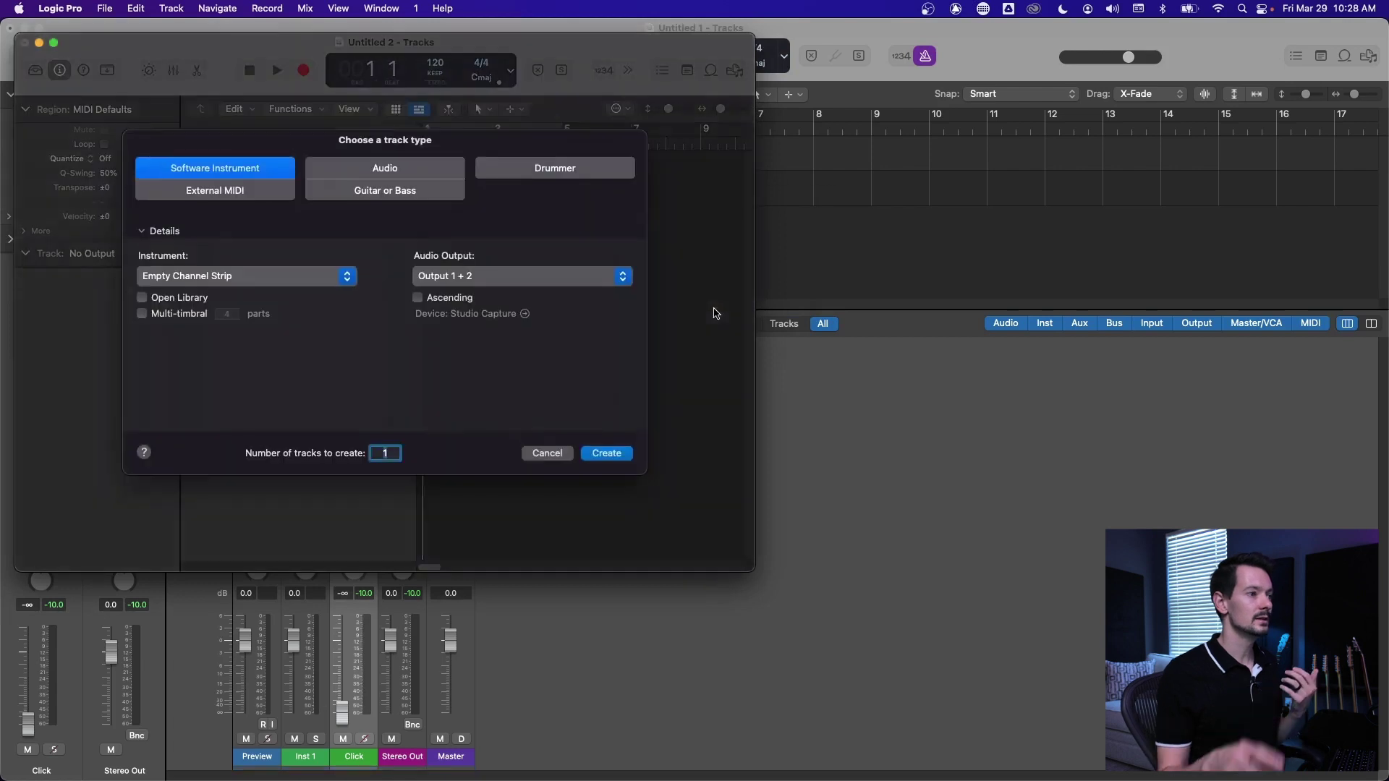
{"action": "left_click", "coordinate": [601, 453]}
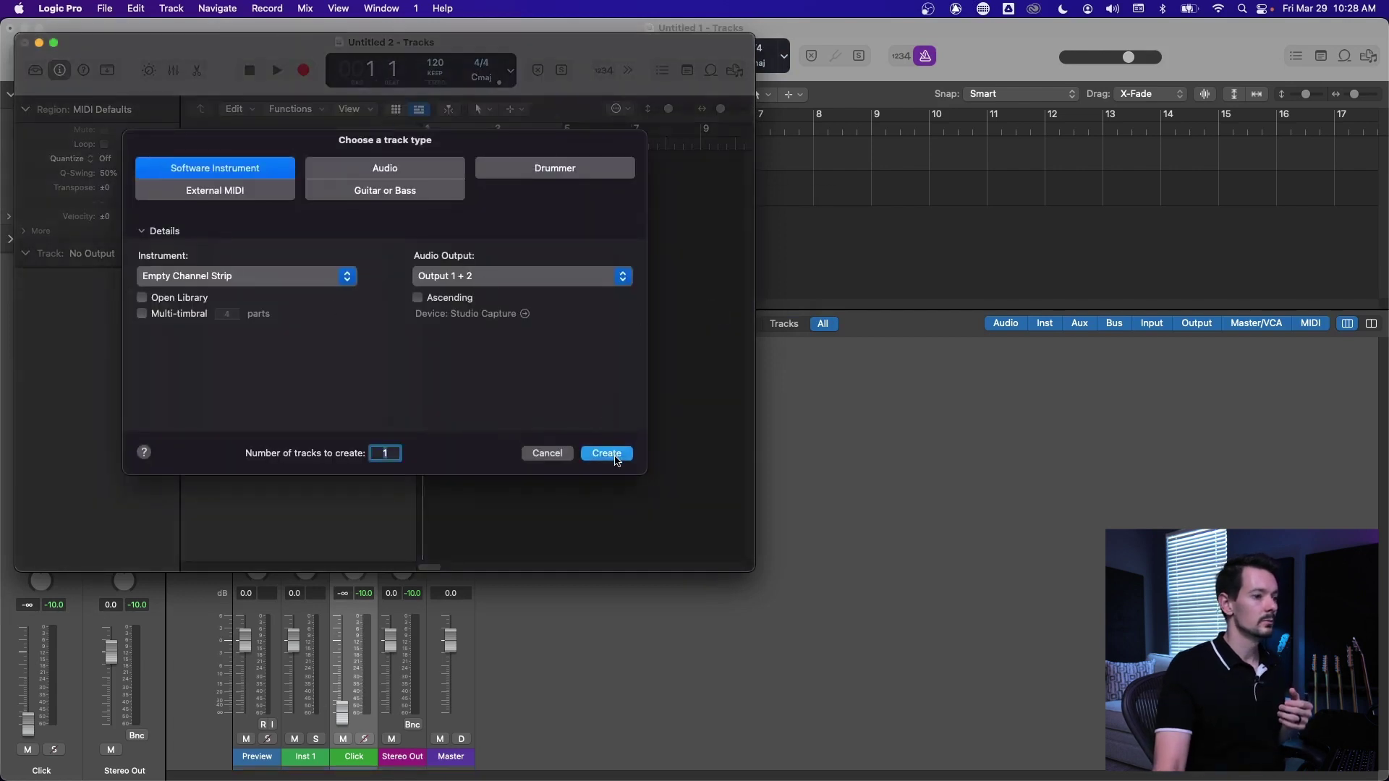
{"action": "left_click", "coordinate": [102, 8]}
{"action": "left_click", "coordinate": [139, 119]}
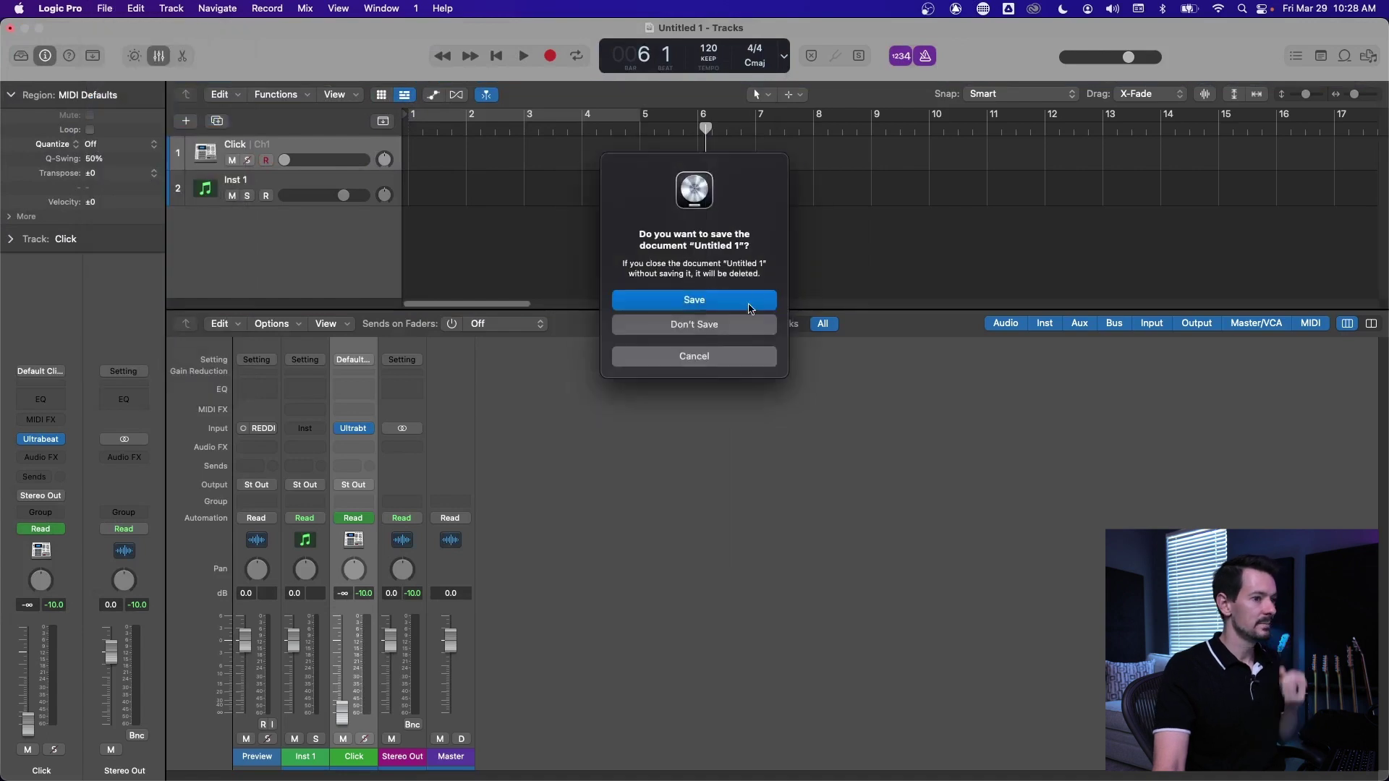
{"action": "left_click", "coordinate": [746, 327]}
{"action": "double_click", "coordinate": [573, 45]}
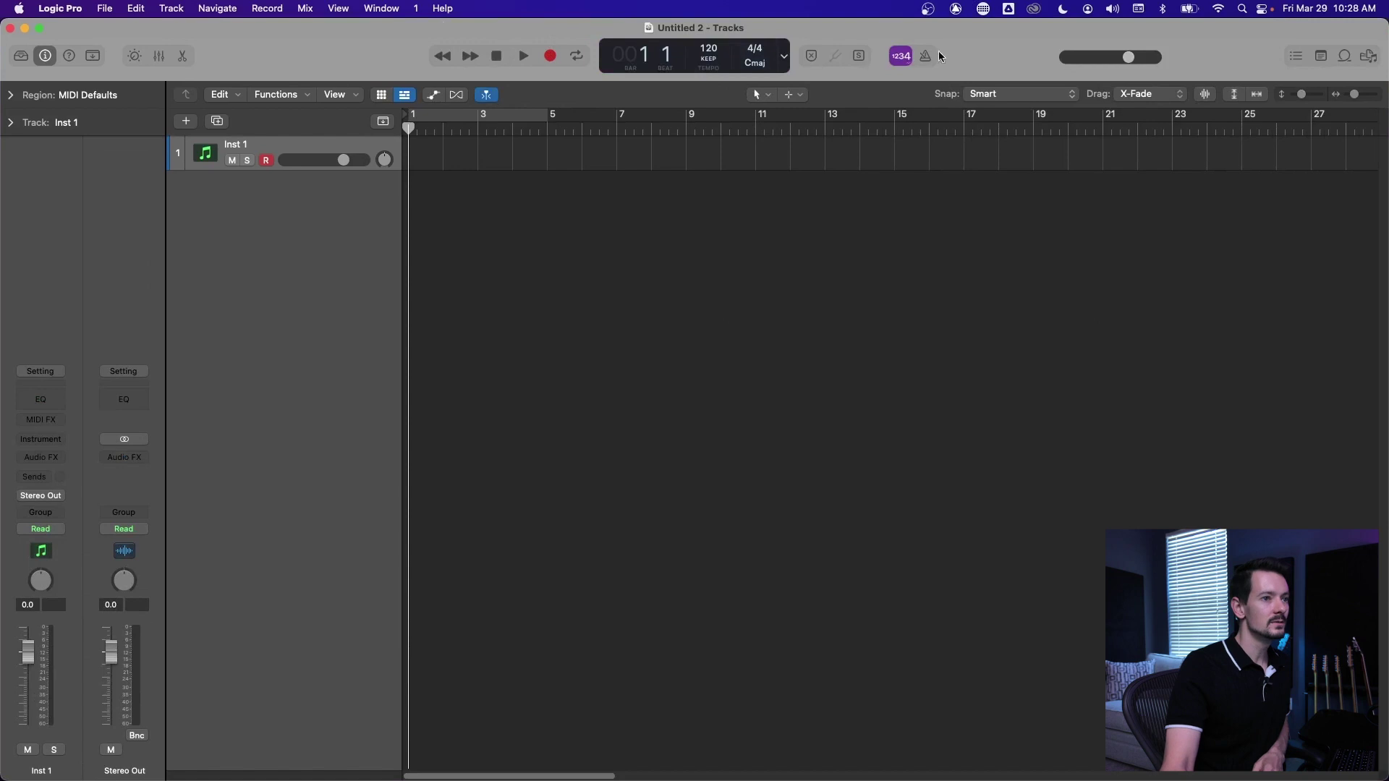
Turn on the metronome, play to hear it, and view then close Metronome Settings.
{"action": "left_click", "coordinate": [927, 56]}
{"action": "key", "text": "space"}
{"action": "key", "text": "space"}
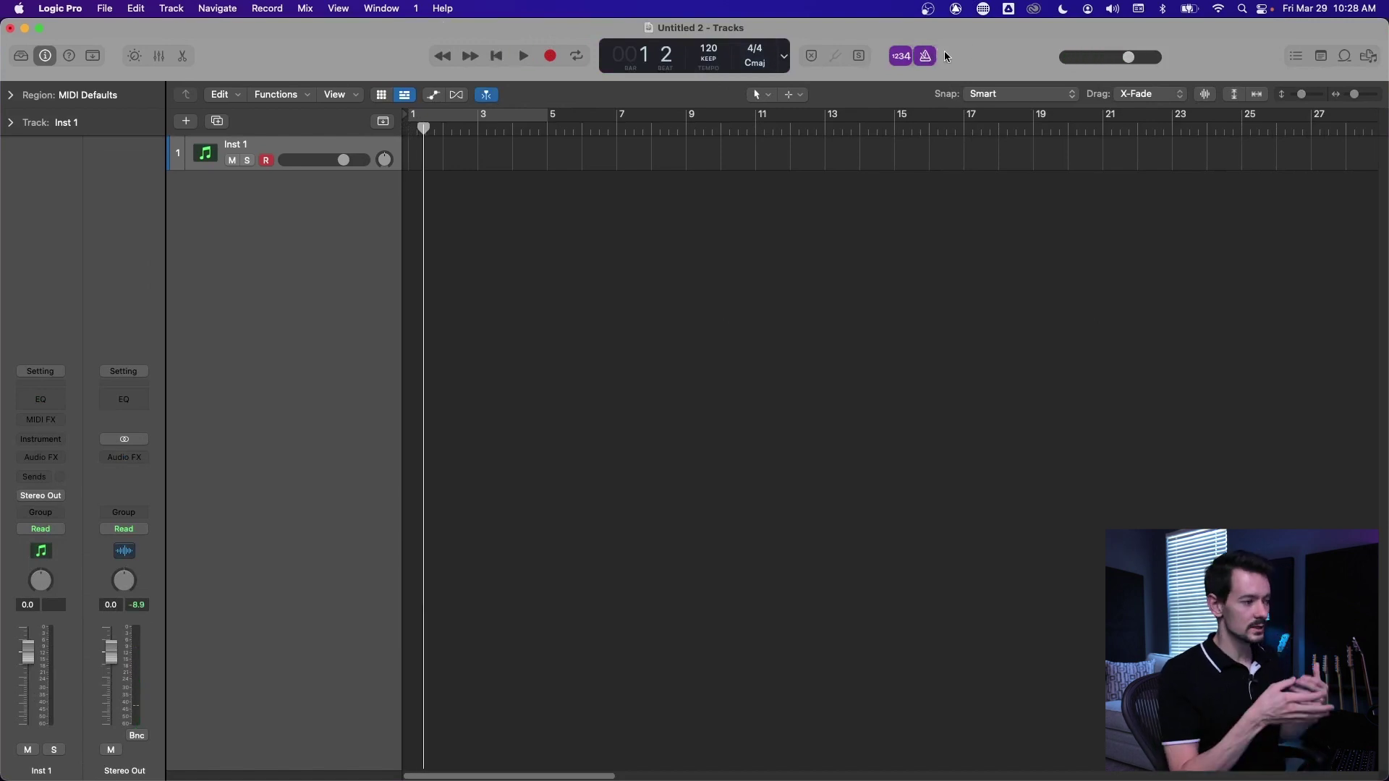
{"action": "right_click", "coordinate": [928, 53]}
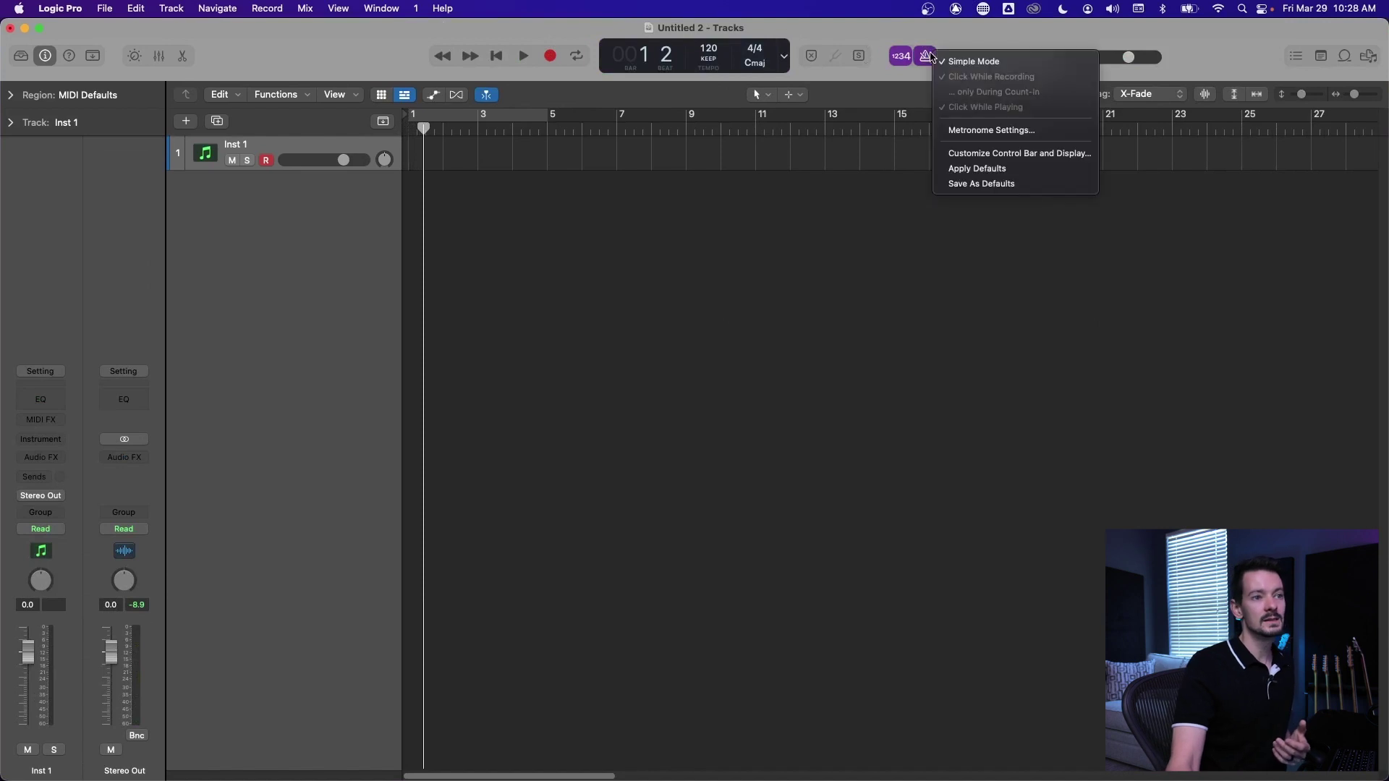
{"action": "left_click", "coordinate": [951, 128]}
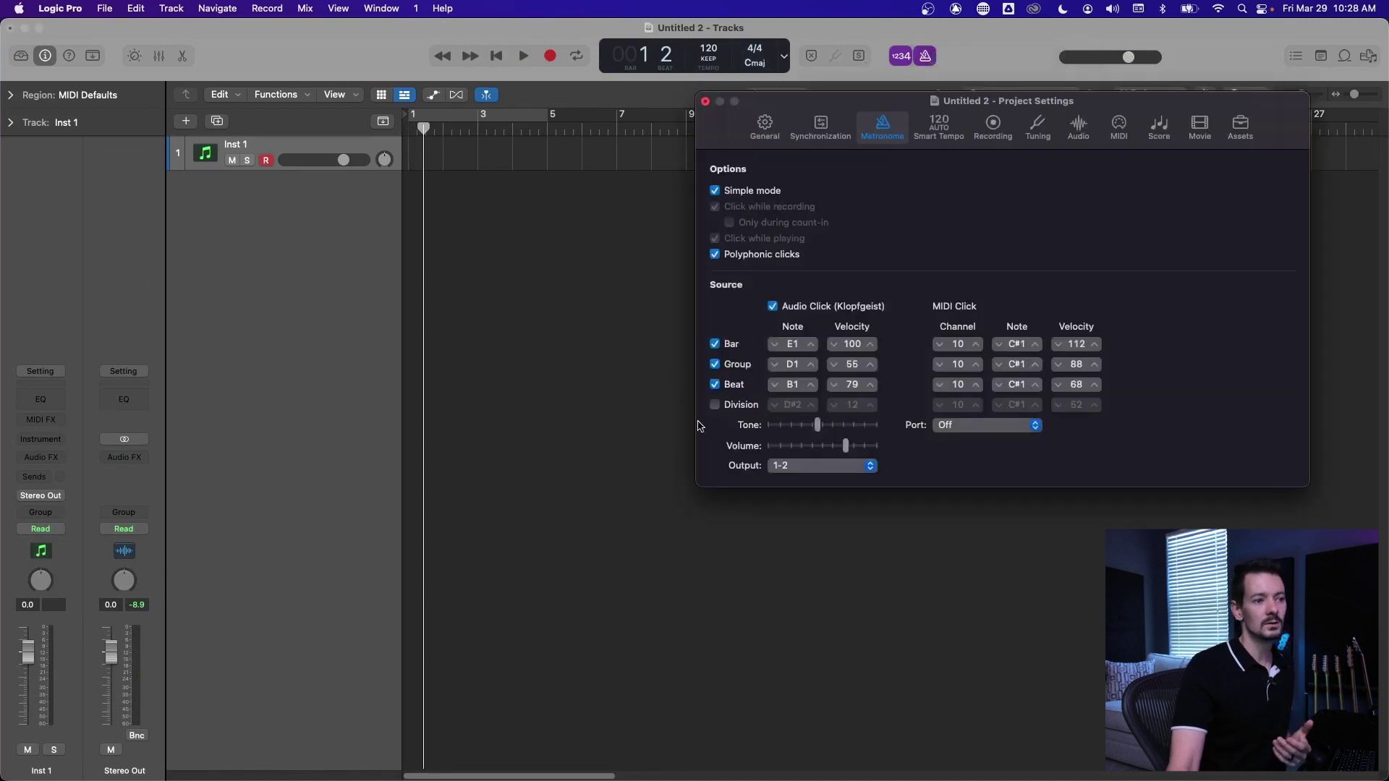
{"action": "left_click", "coordinate": [705, 102]}
In the Mixer's All view, load the Default Click setting on the Click strip and play.
{"action": "key", "text": "x"}
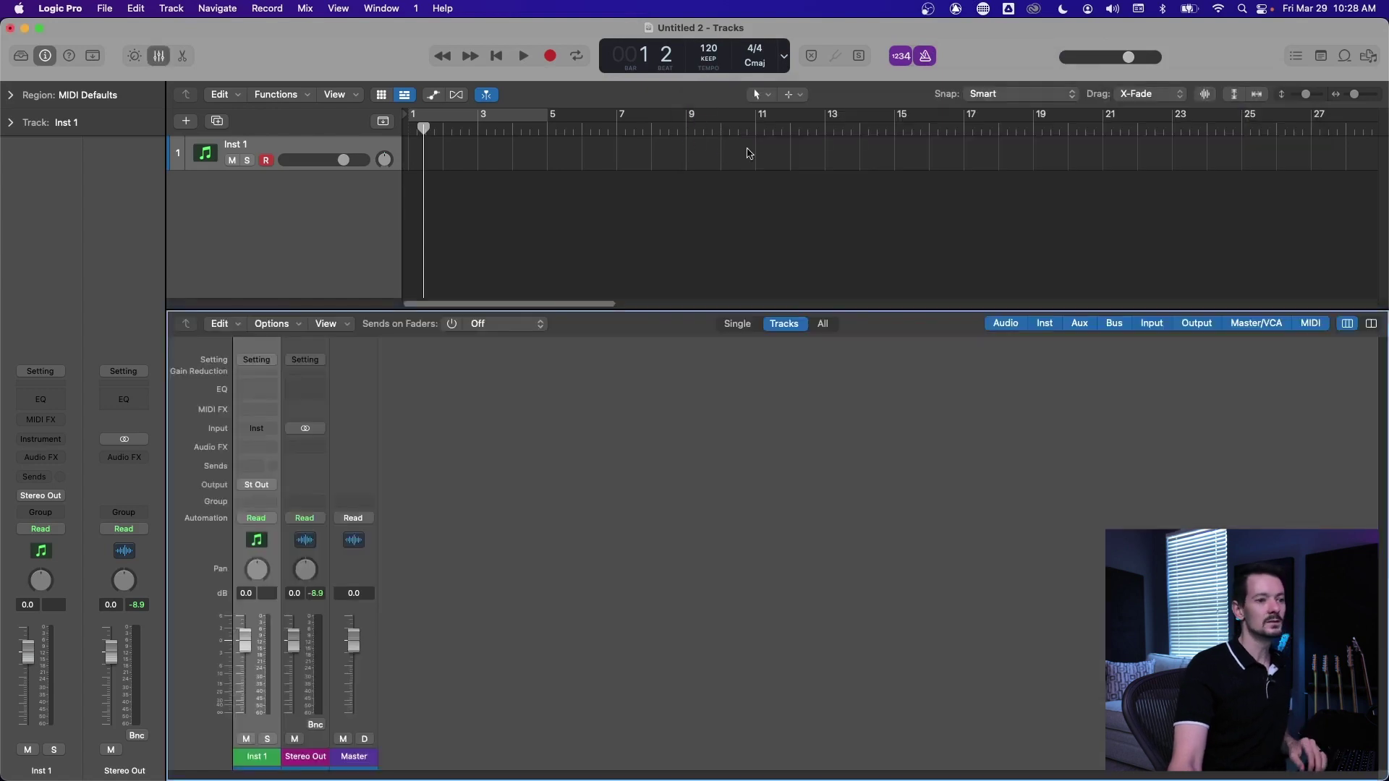
{"action": "left_click", "coordinate": [825, 325]}
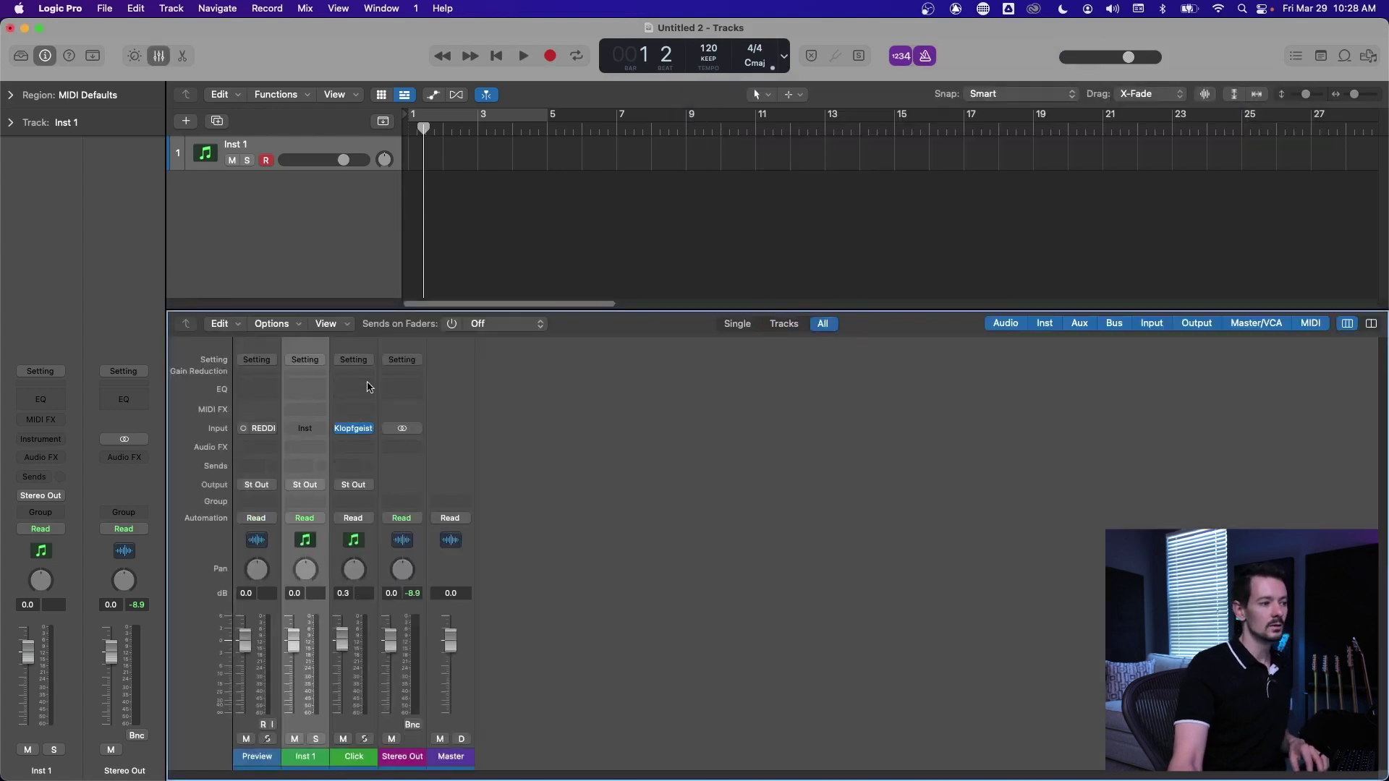
{"action": "left_click", "coordinate": [353, 360]}
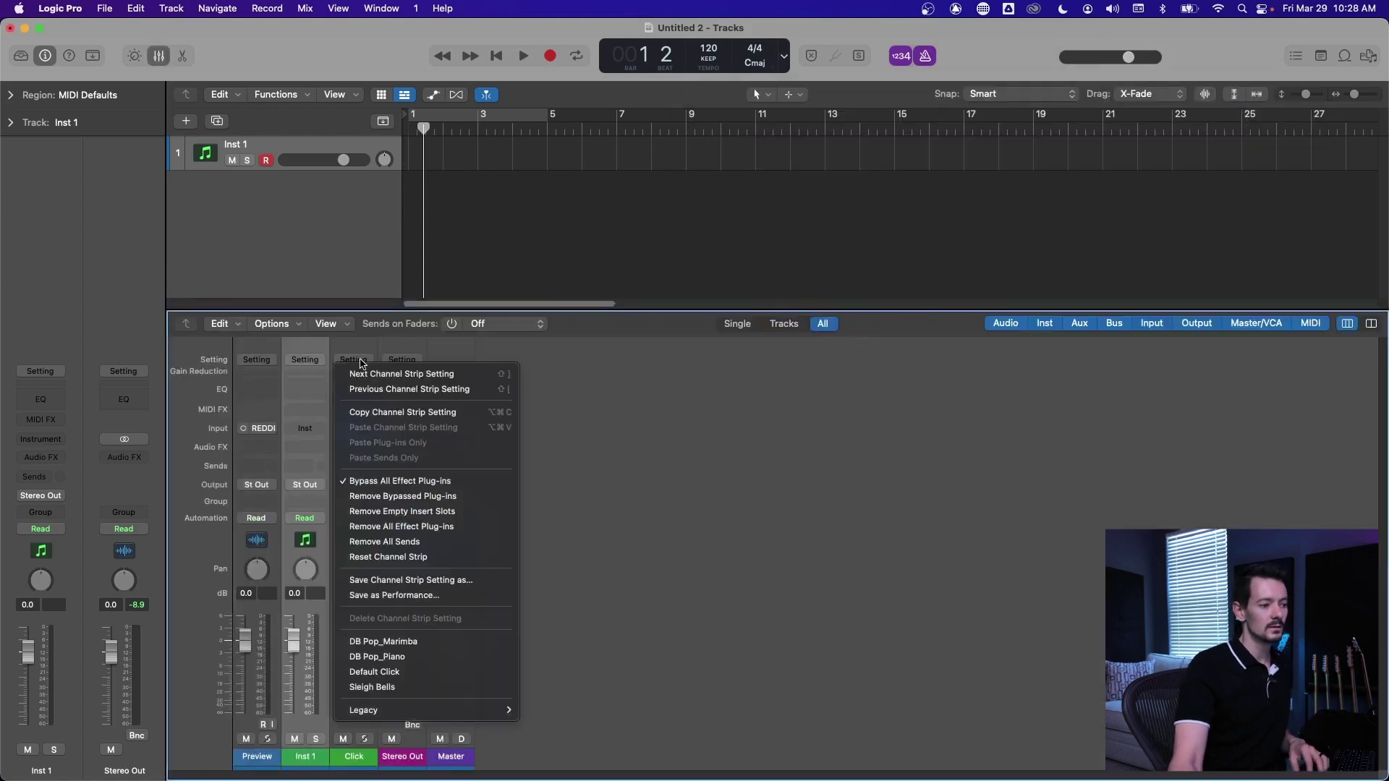
{"action": "left_click", "coordinate": [374, 672]}
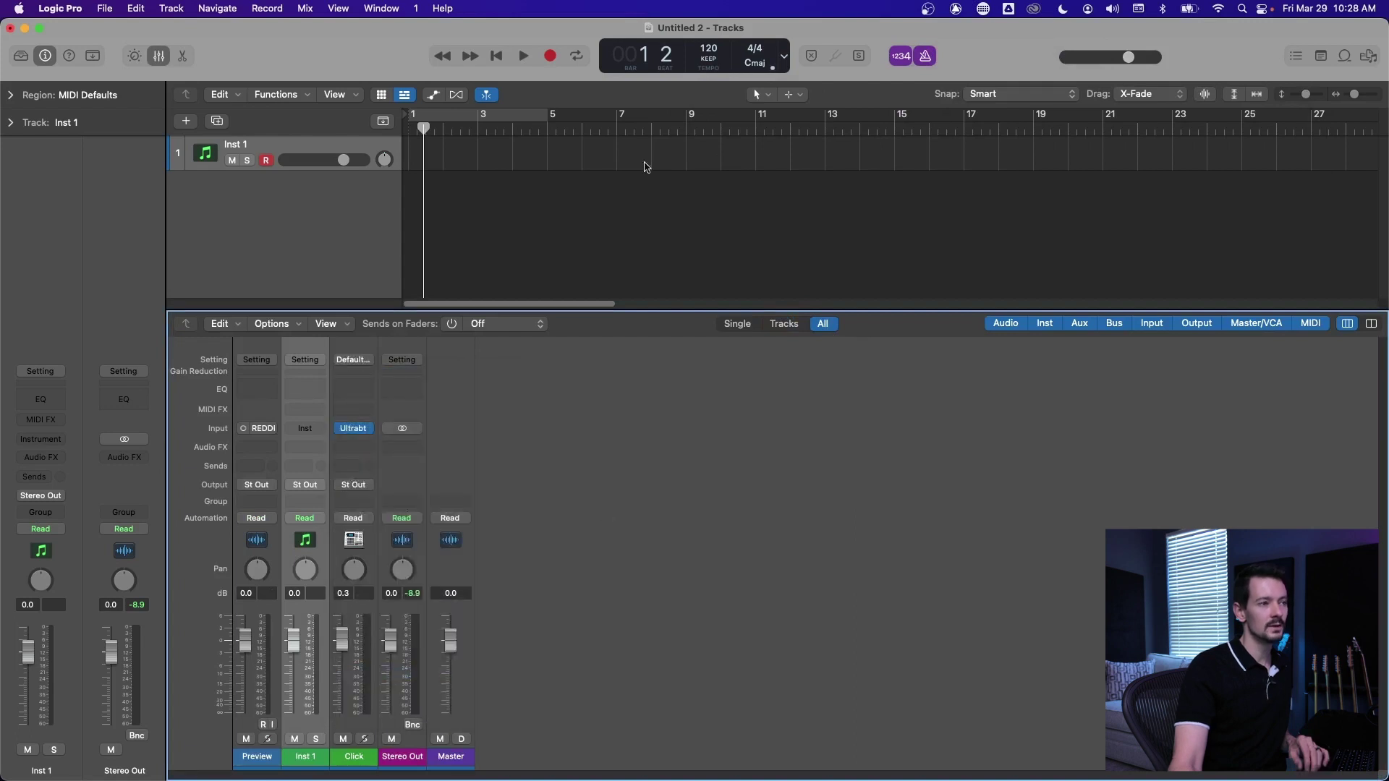
{"action": "key", "text": "space"}
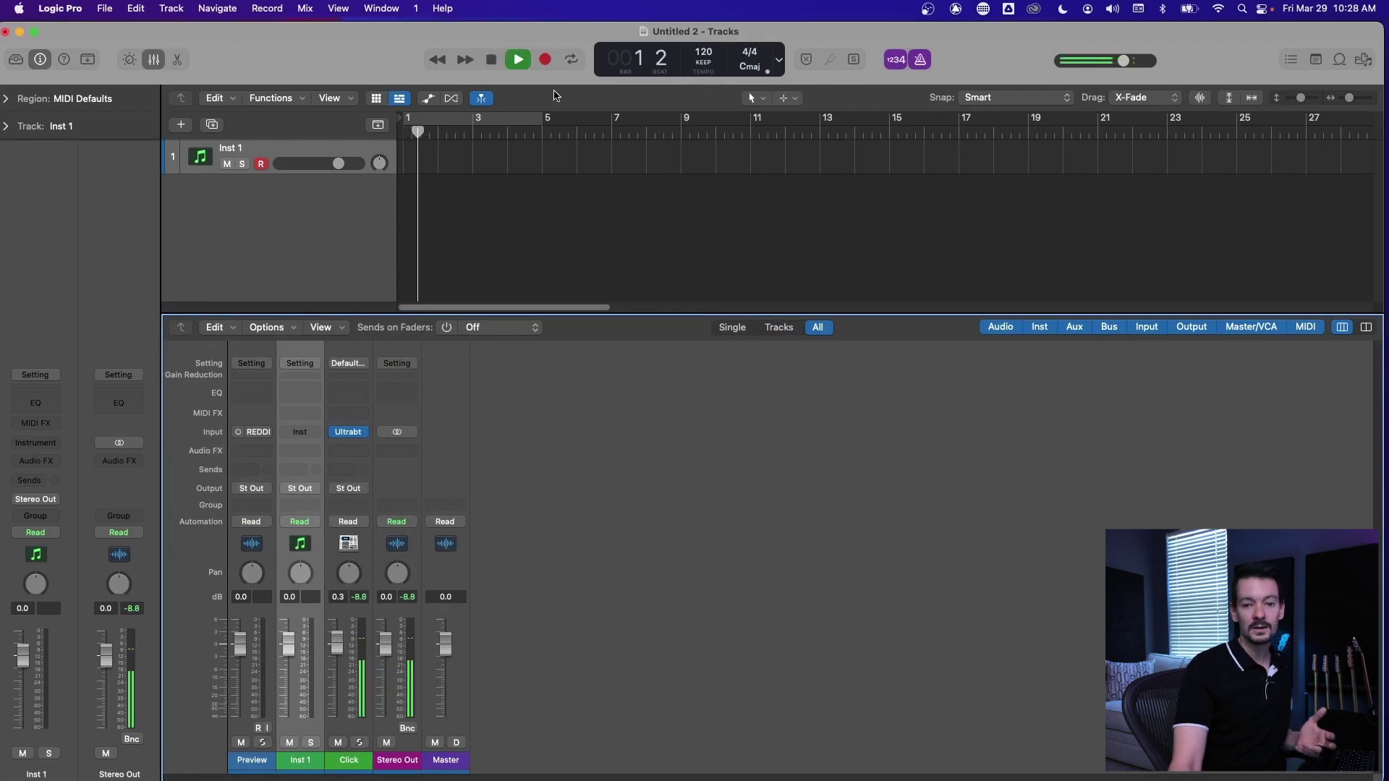
Stop playback and save the project as a template named 'Click Start'.
{"action": "key", "text": "space"}
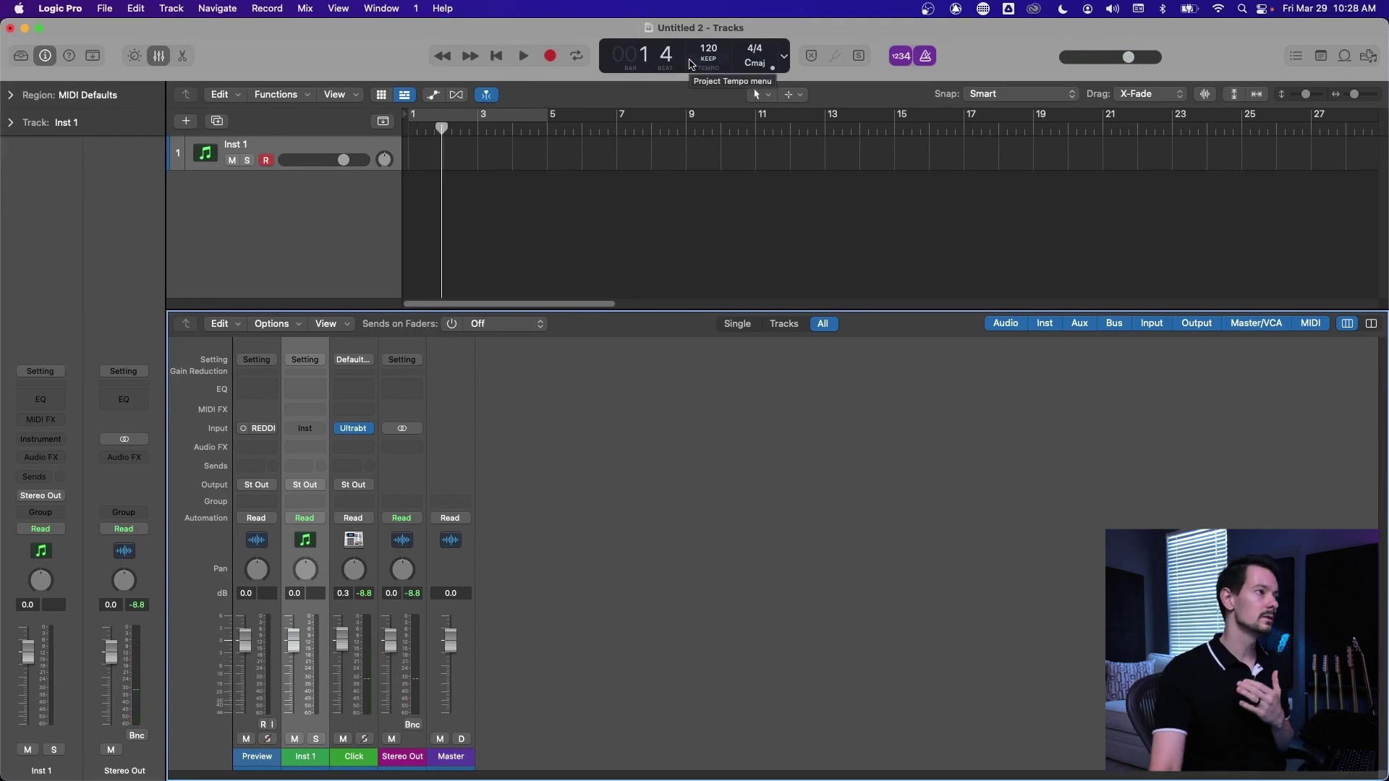
{"action": "left_click", "coordinate": [51, 8]}
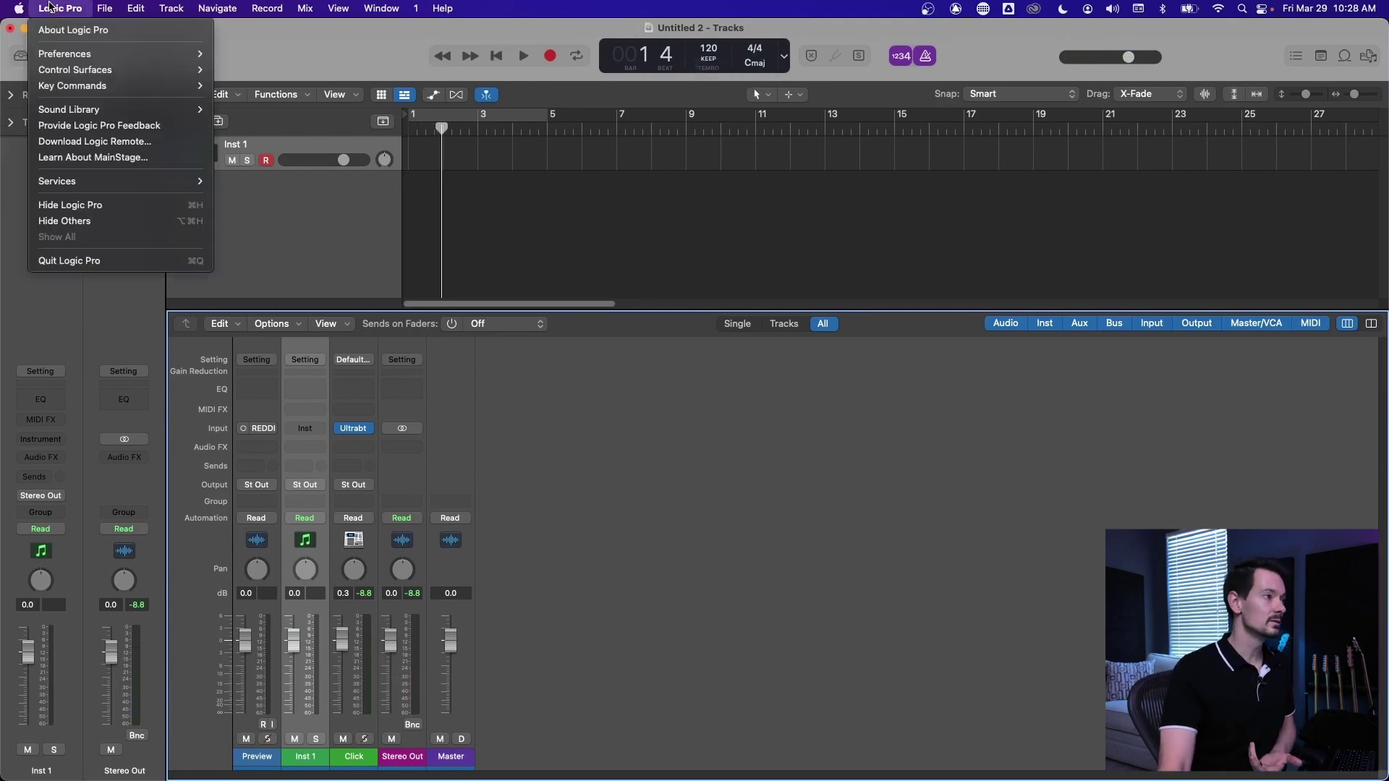
{"action": "mouse_move", "coordinate": [107, 7]}
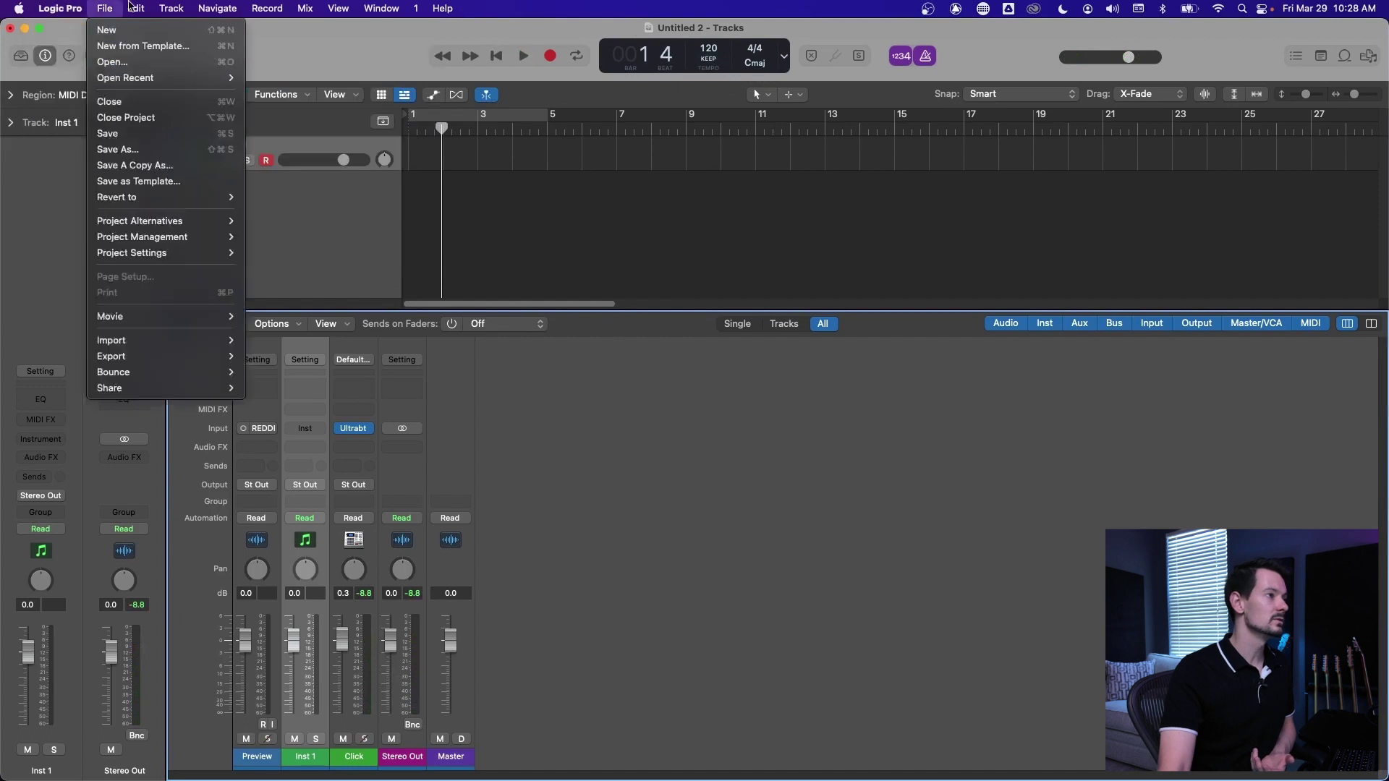
{"action": "left_click", "coordinate": [130, 181]}
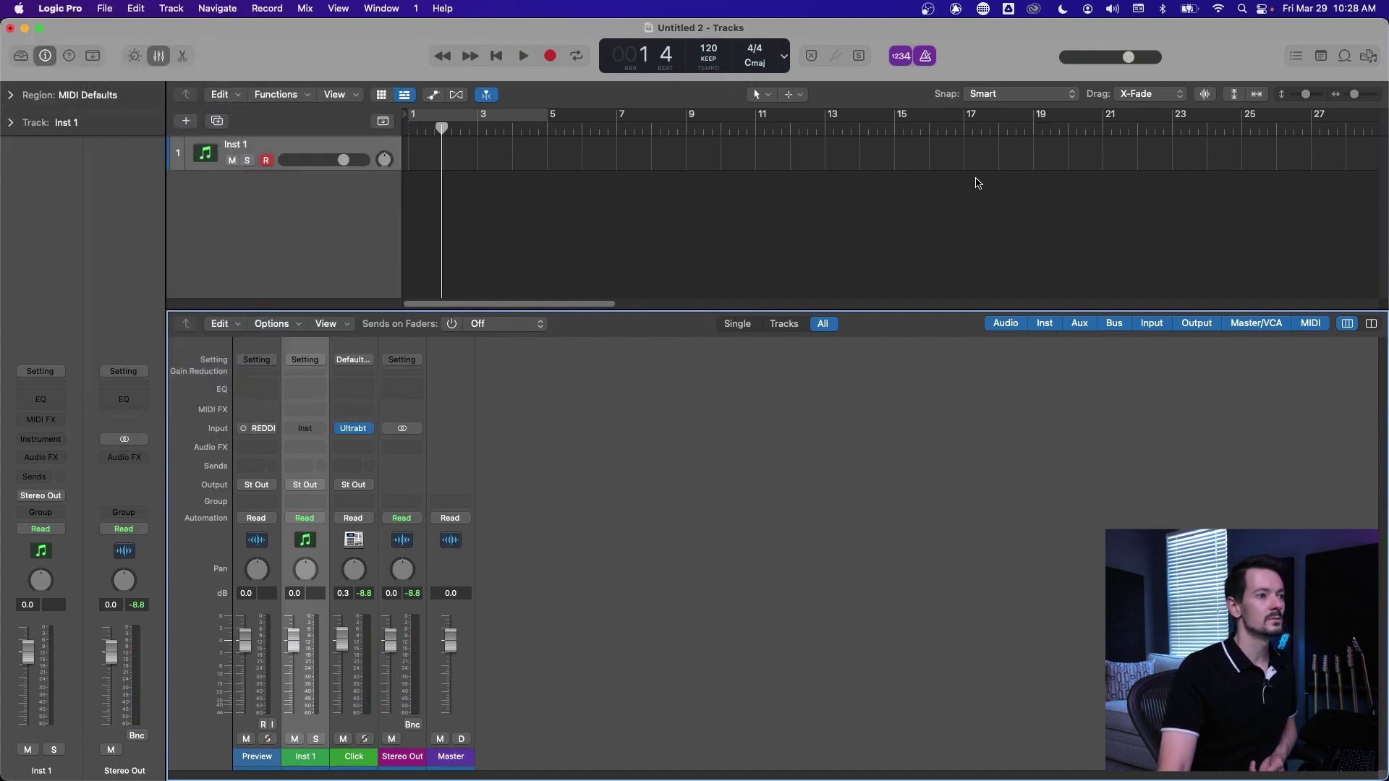
{"action": "type", "text": "Click S"}
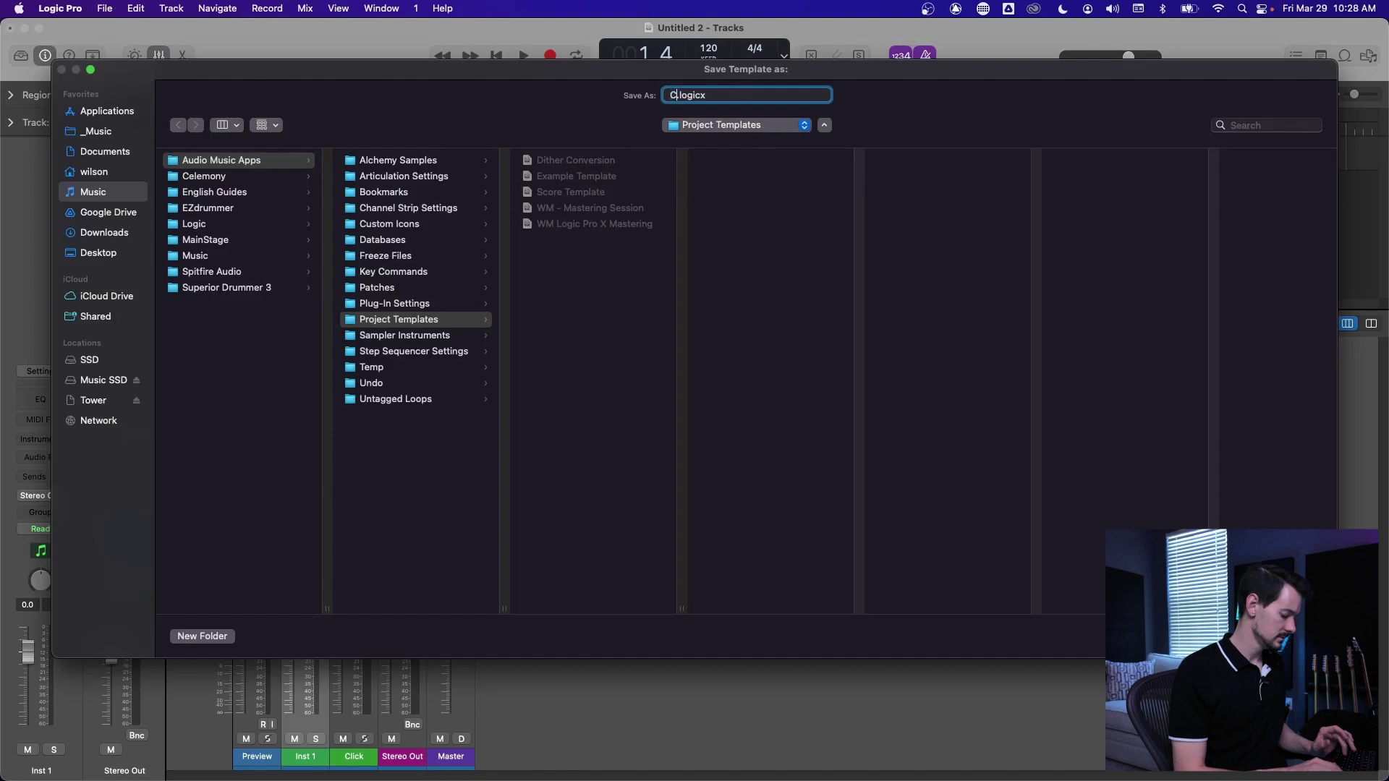
{"action": "type", "text": "tart"}
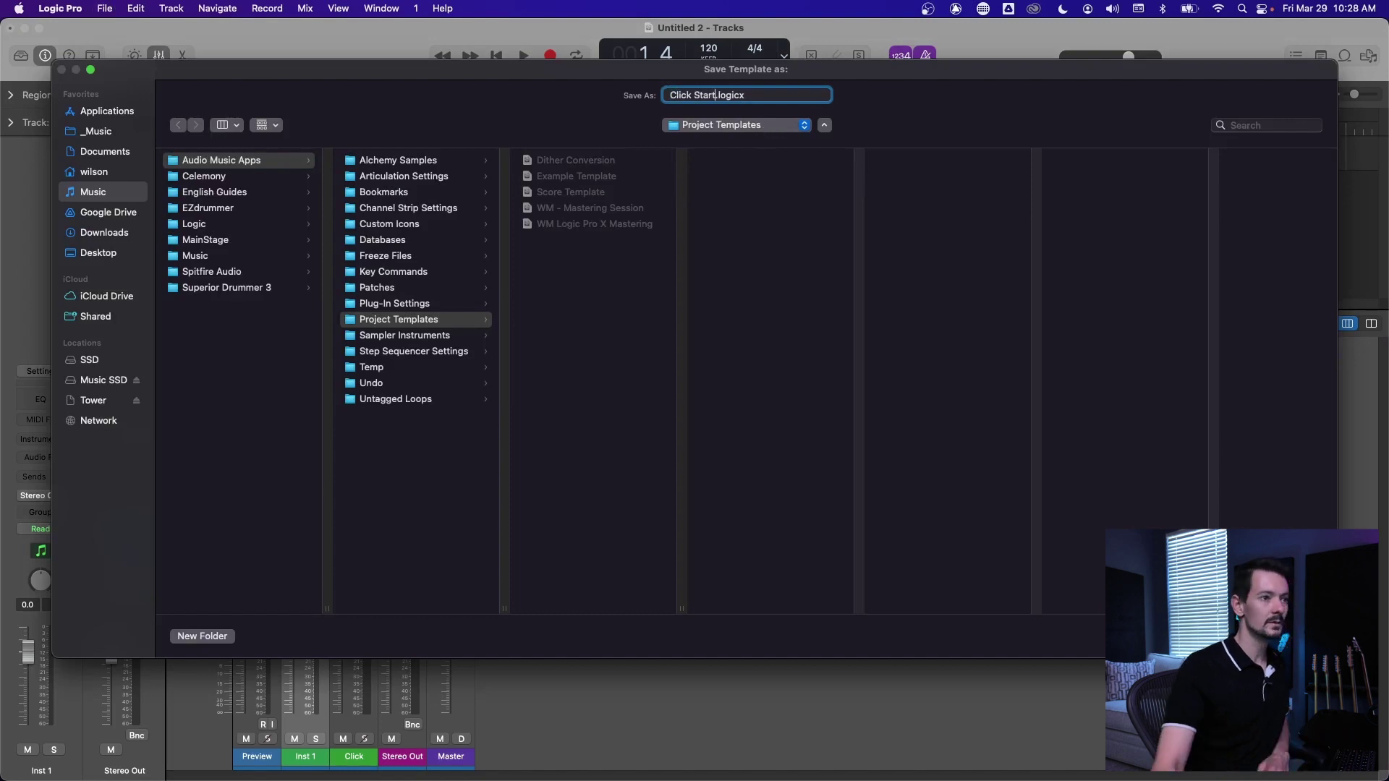
{"action": "key", "text": "Return"}
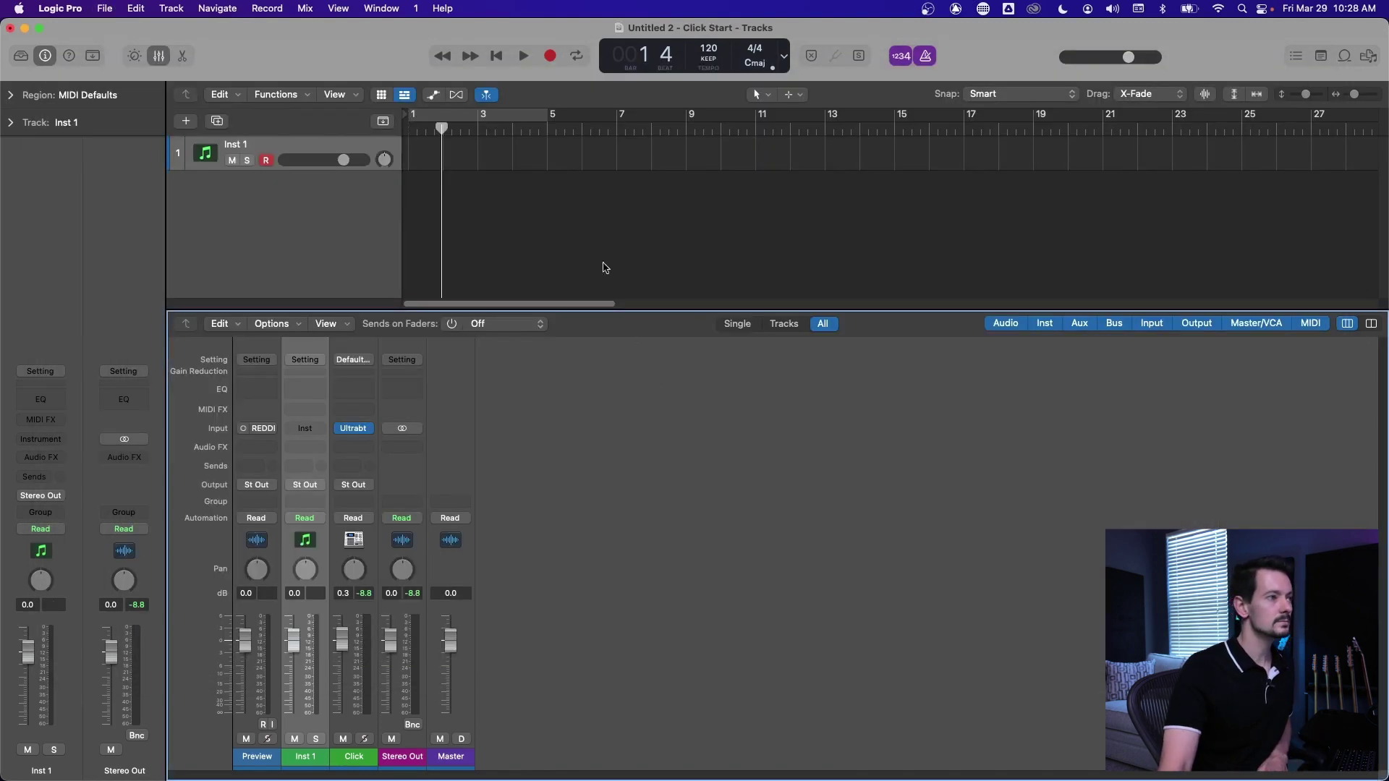
Close the Untitled 2 project without saving.
{"action": "left_click", "coordinate": [107, 8]}
{"action": "left_click", "coordinate": [108, 120]}
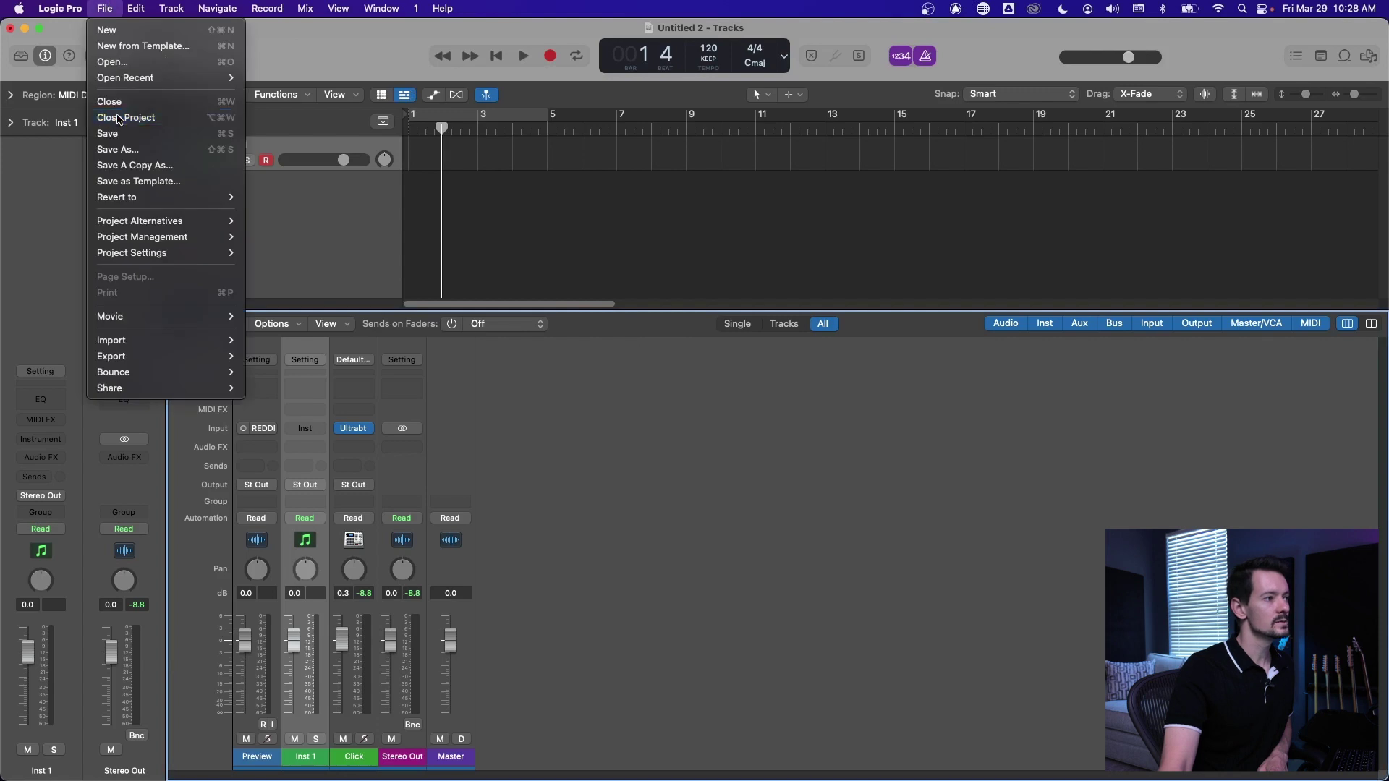
{"action": "left_click", "coordinate": [727, 330]}
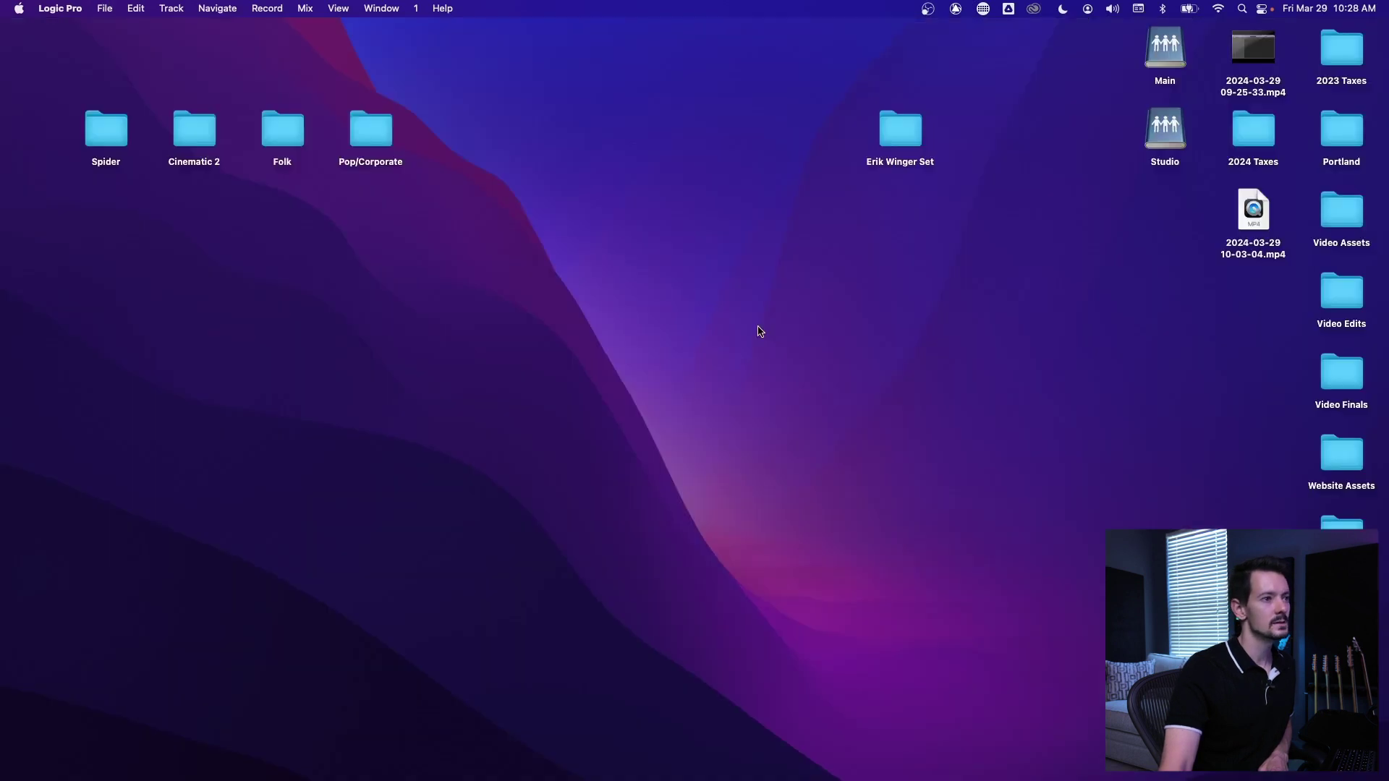
Open a new project from the Click Start template in My Templates.
{"action": "left_click", "coordinate": [105, 8]}
{"action": "left_click", "coordinate": [136, 44]}
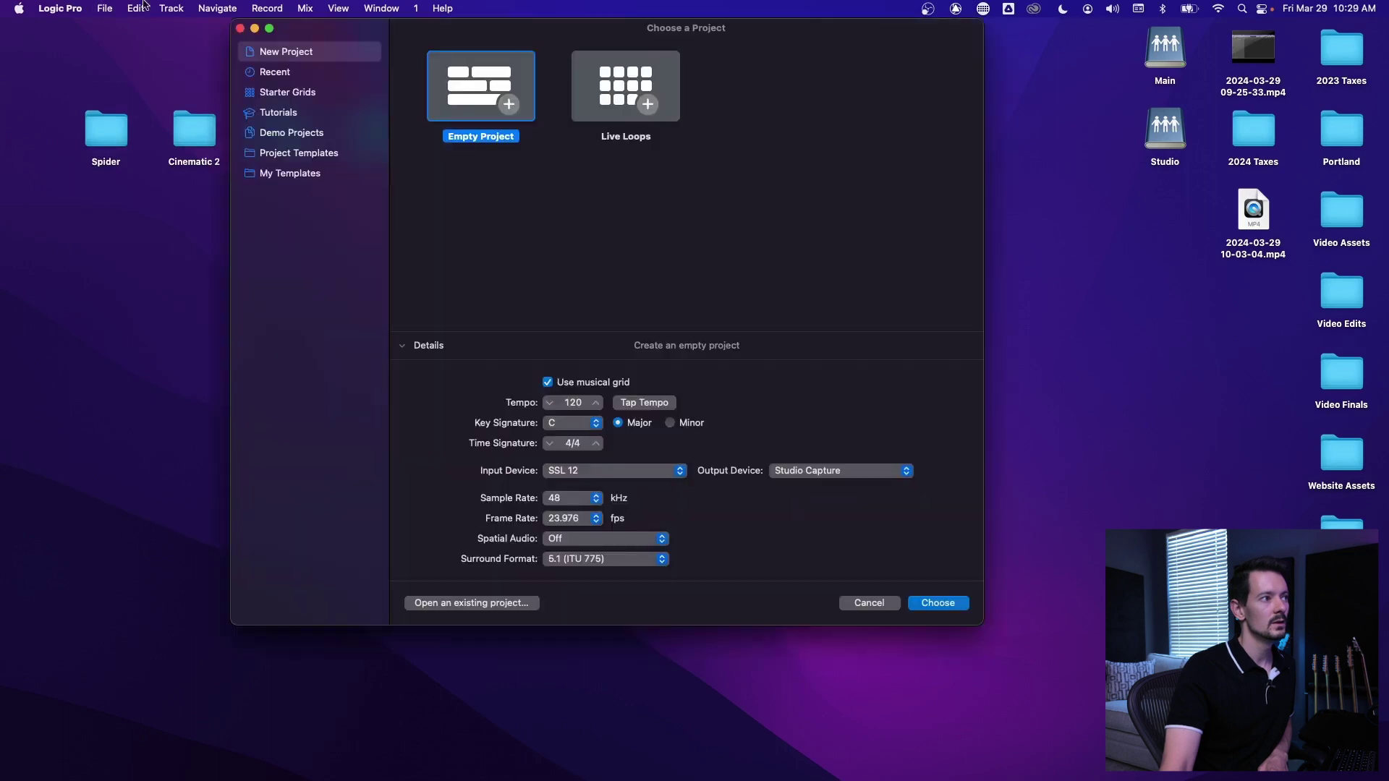
{"action": "left_click", "coordinate": [312, 153]}
{"action": "left_click", "coordinate": [313, 175]}
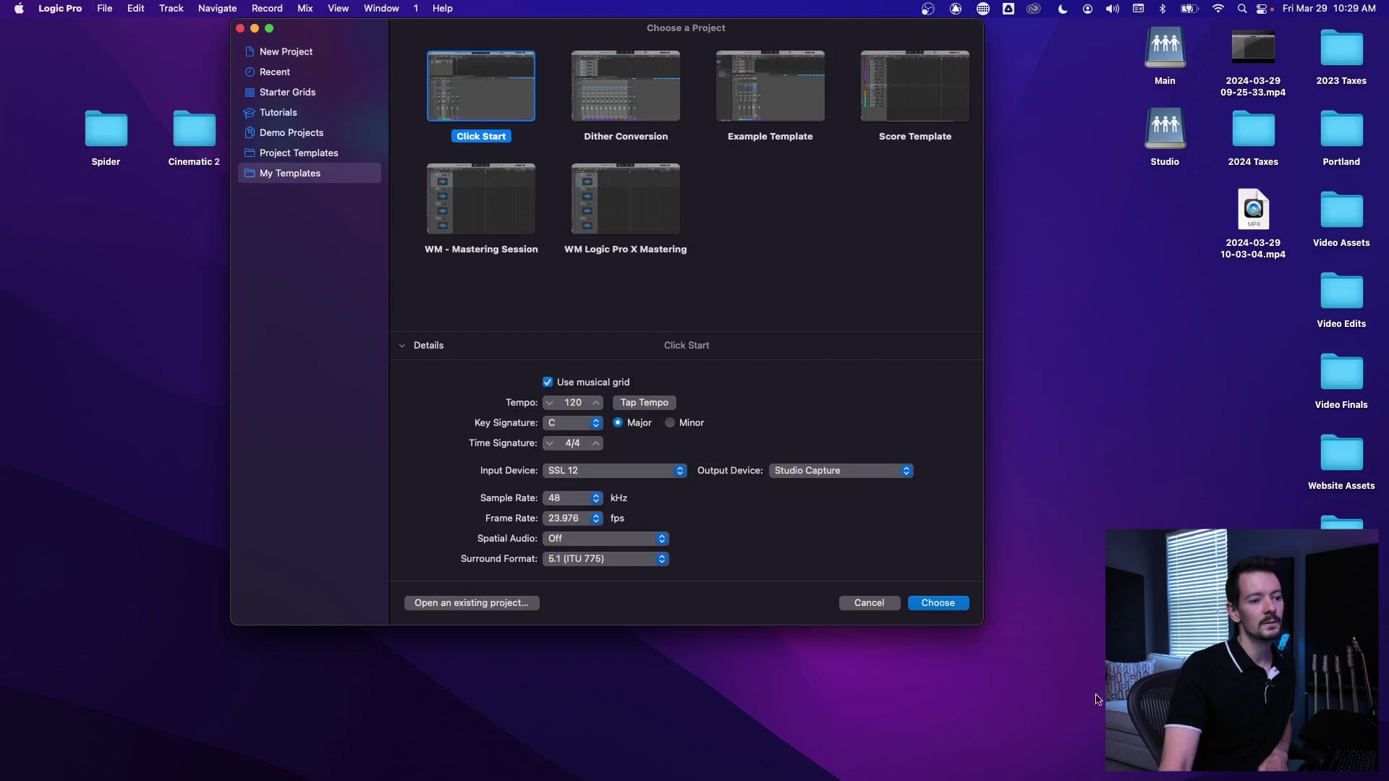
{"action": "left_click", "coordinate": [939, 604]}
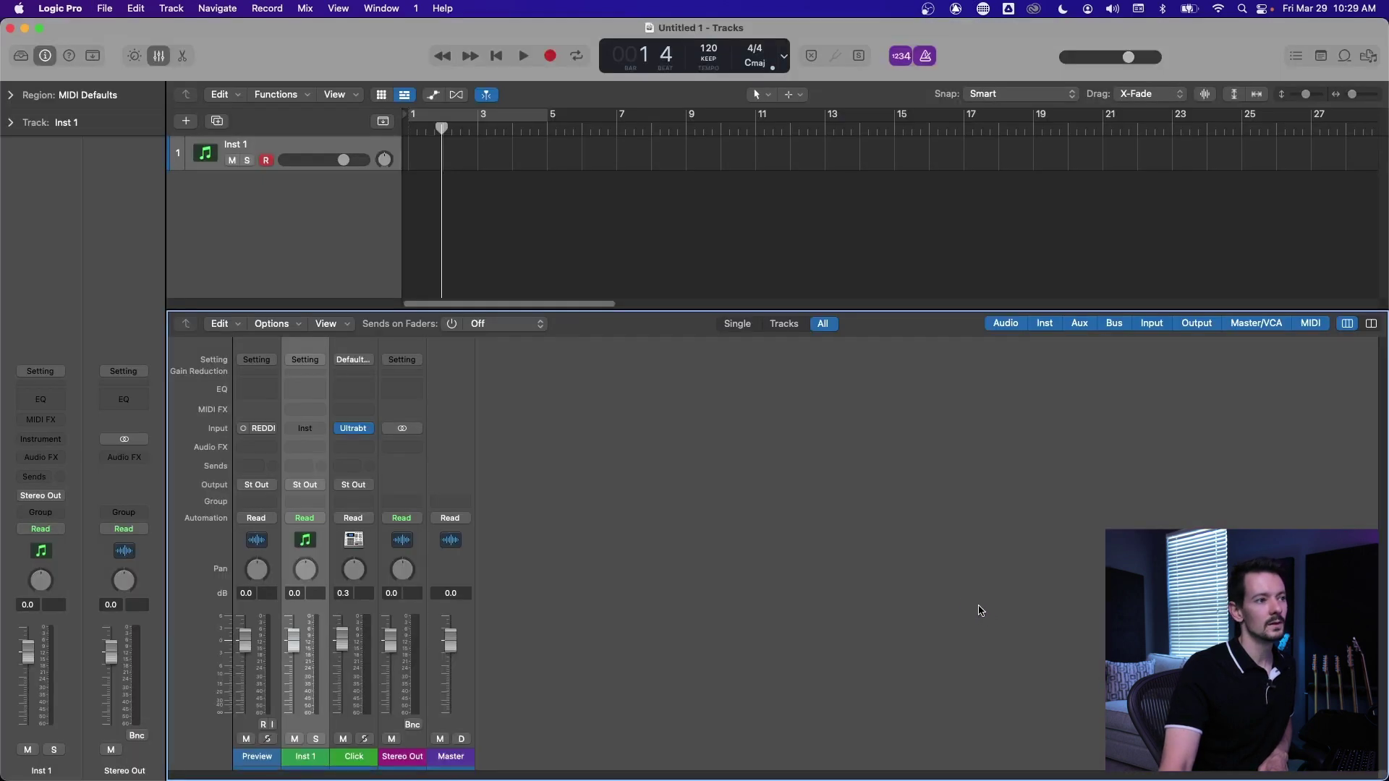
{"action": "left_click", "coordinate": [497, 57]}
{"action": "key", "text": "space"}
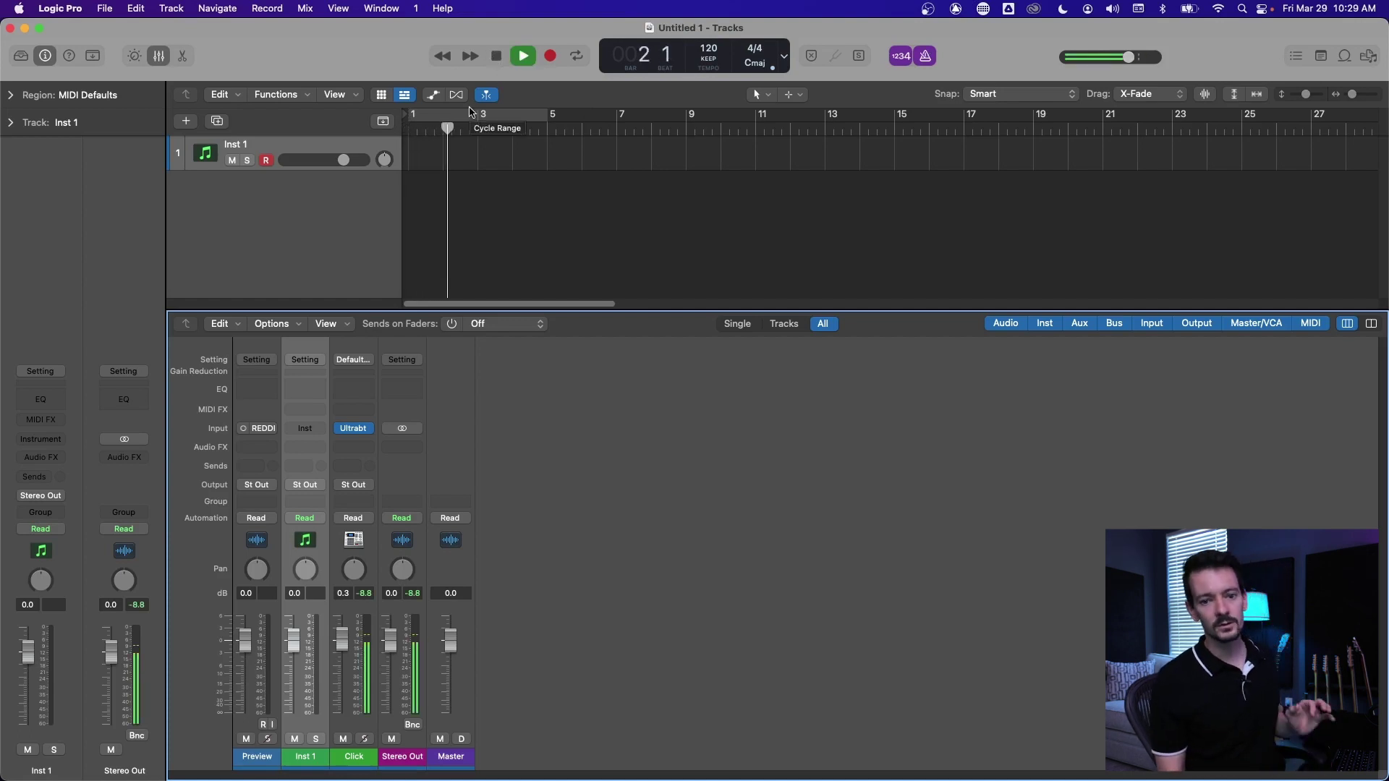
{"action": "key", "text": "space"}
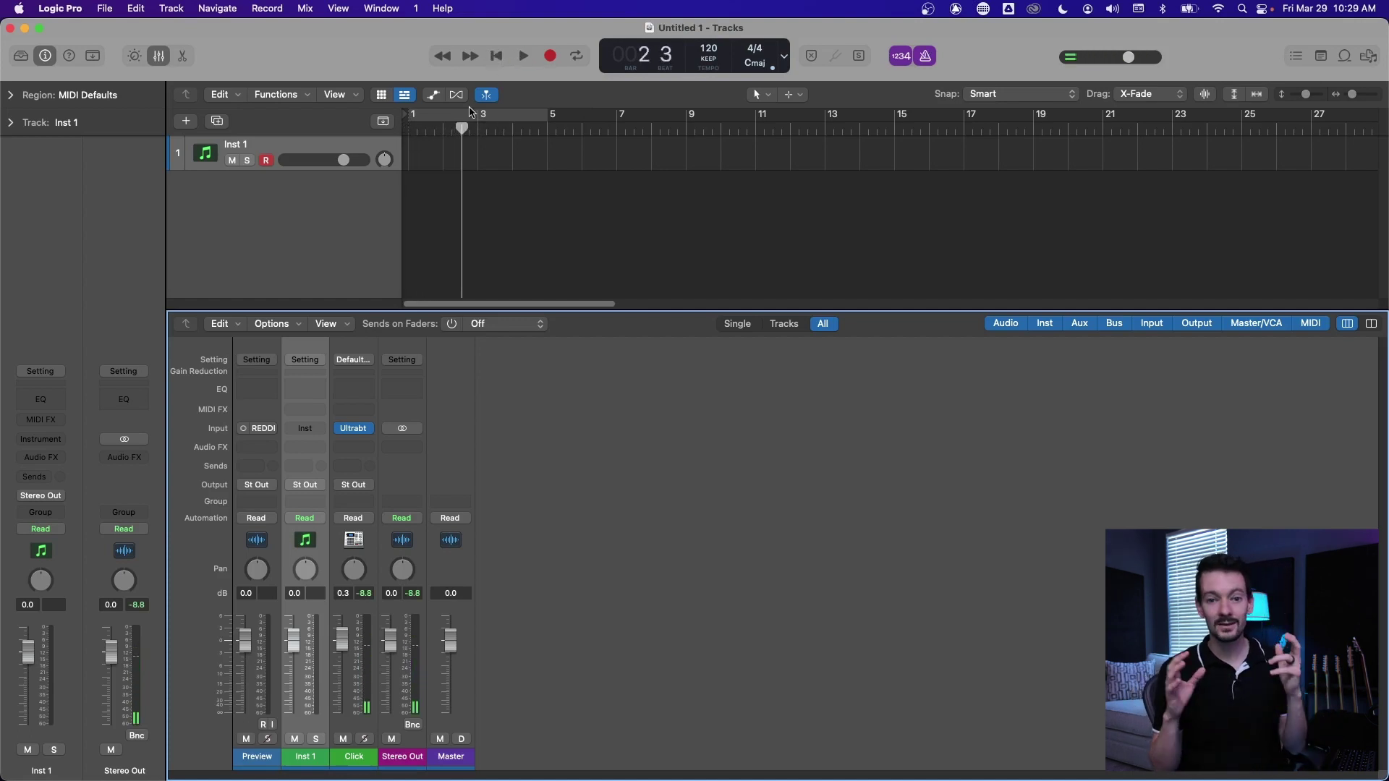